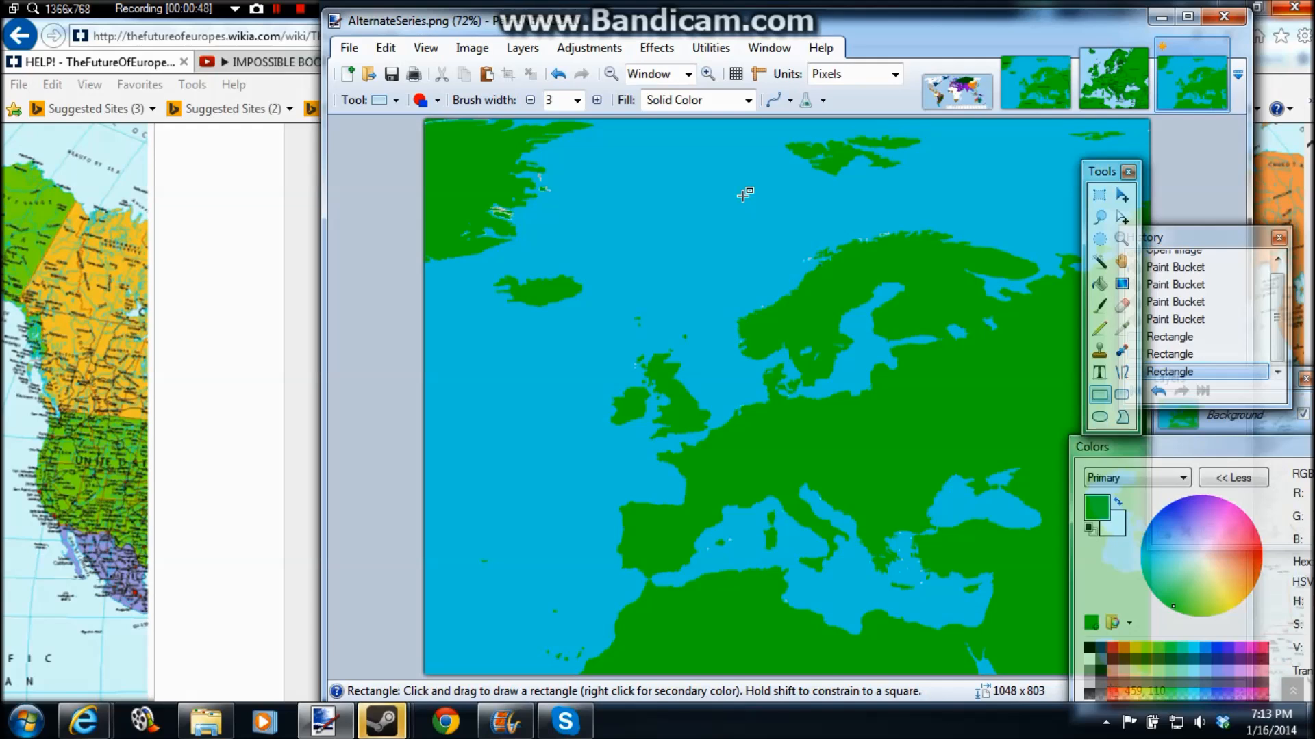
Step: Select the Paintbrush and set the primary color to black
{"action": "left_click", "coordinate": [1101, 306]}
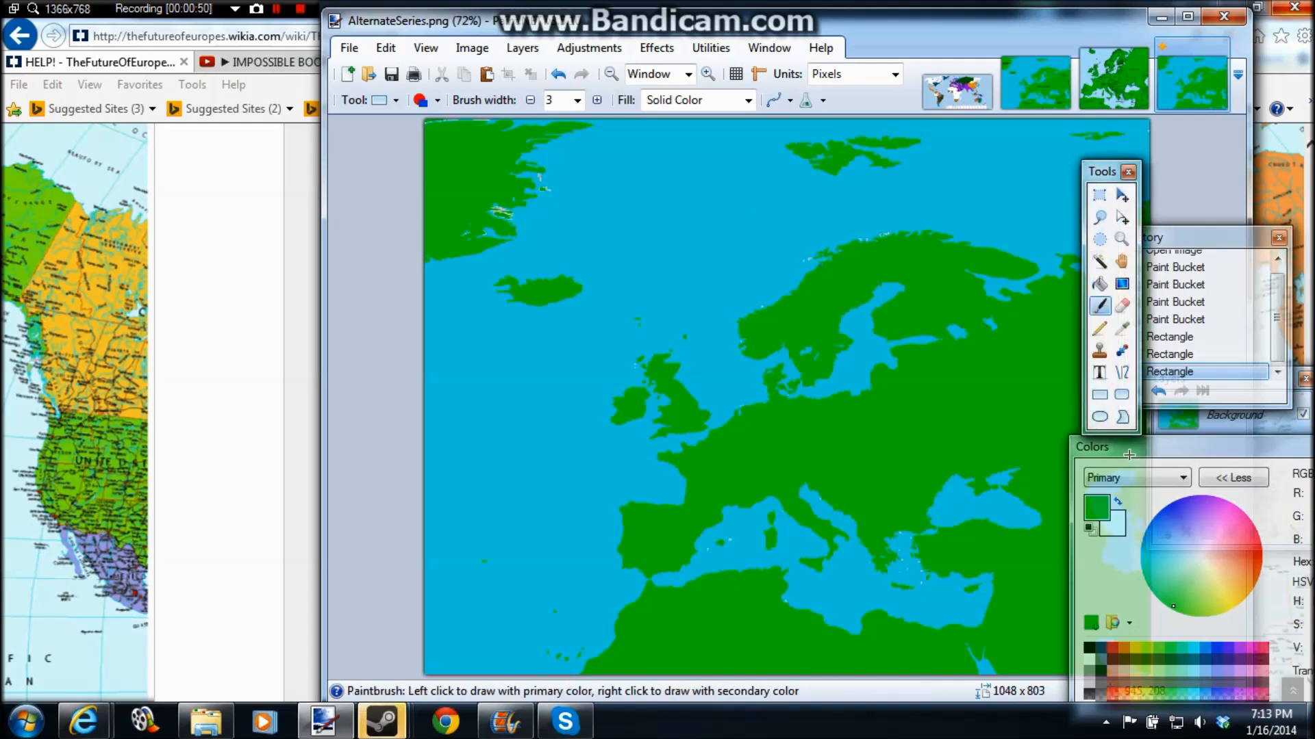
{"action": "left_click", "coordinate": [1090, 647]}
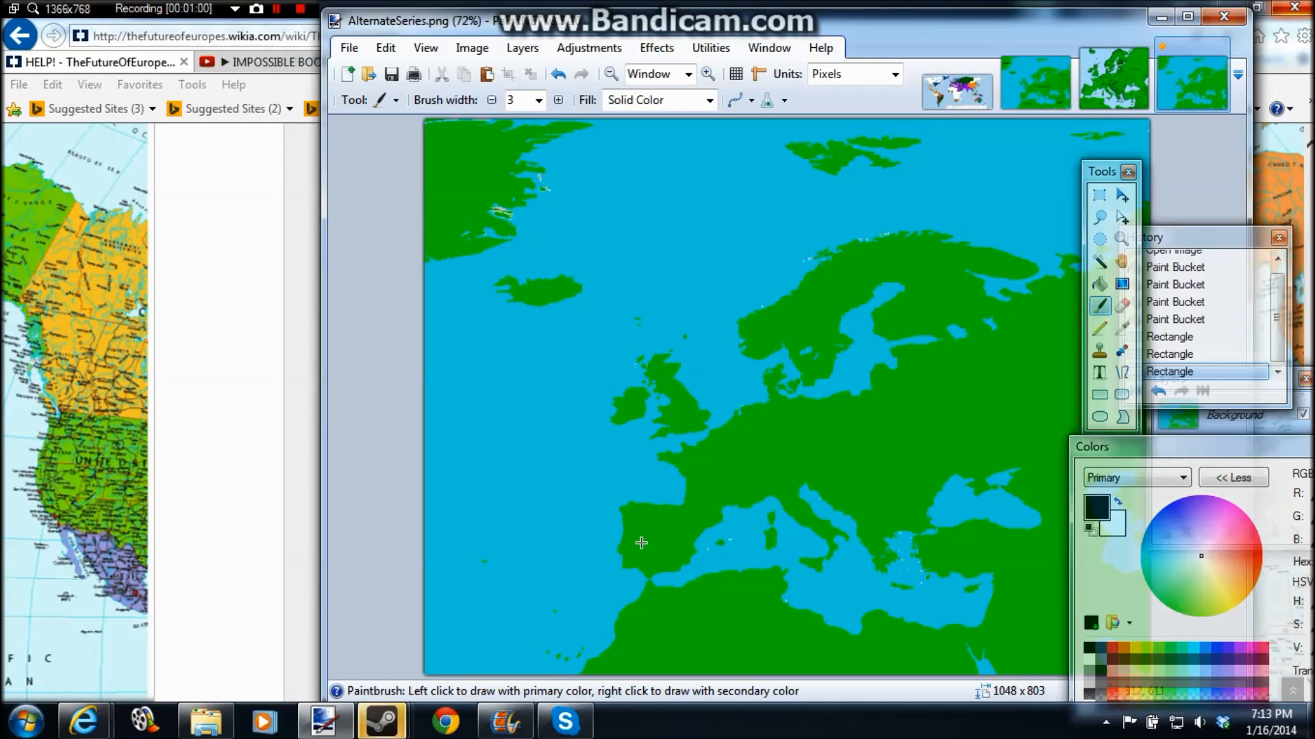
Step: Switch to Movie Maker and start a new, empty project
{"action": "left_click", "coordinate": [501, 727]}
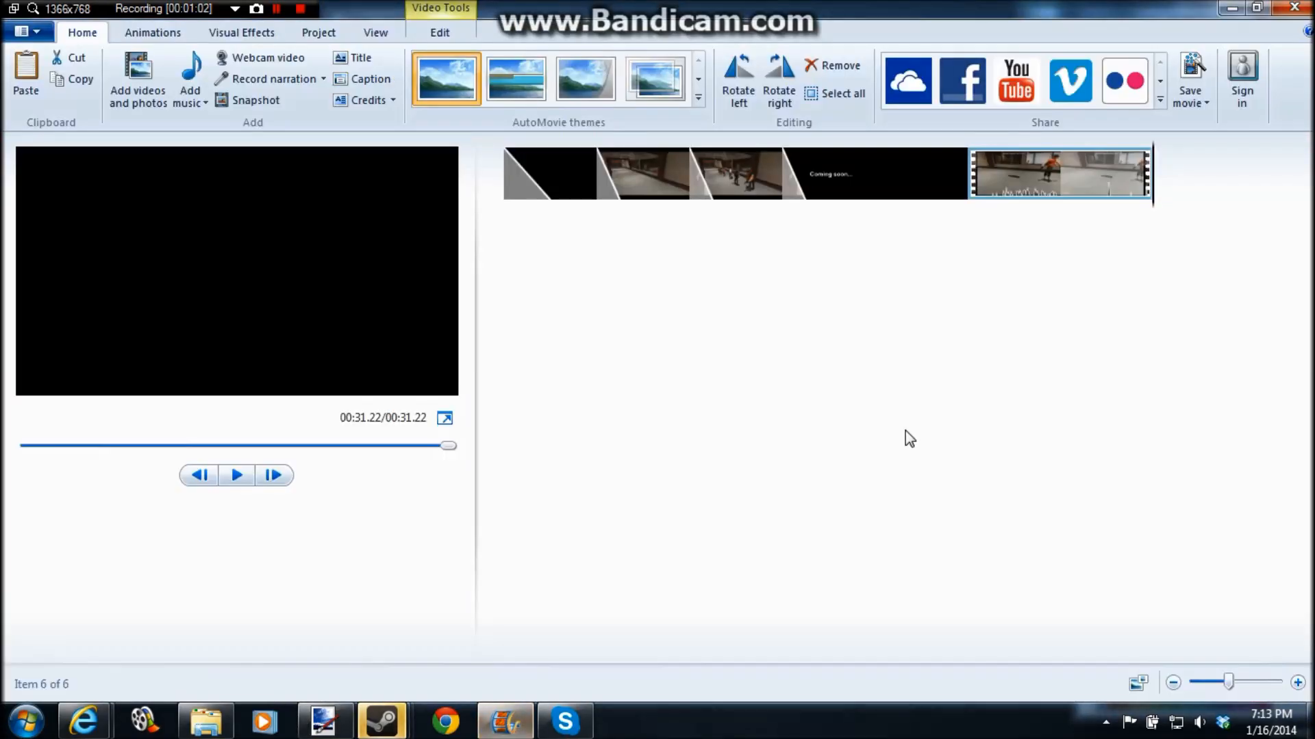
{"action": "left_click", "coordinate": [26, 31]}
{"action": "left_click", "coordinate": [51, 62]}
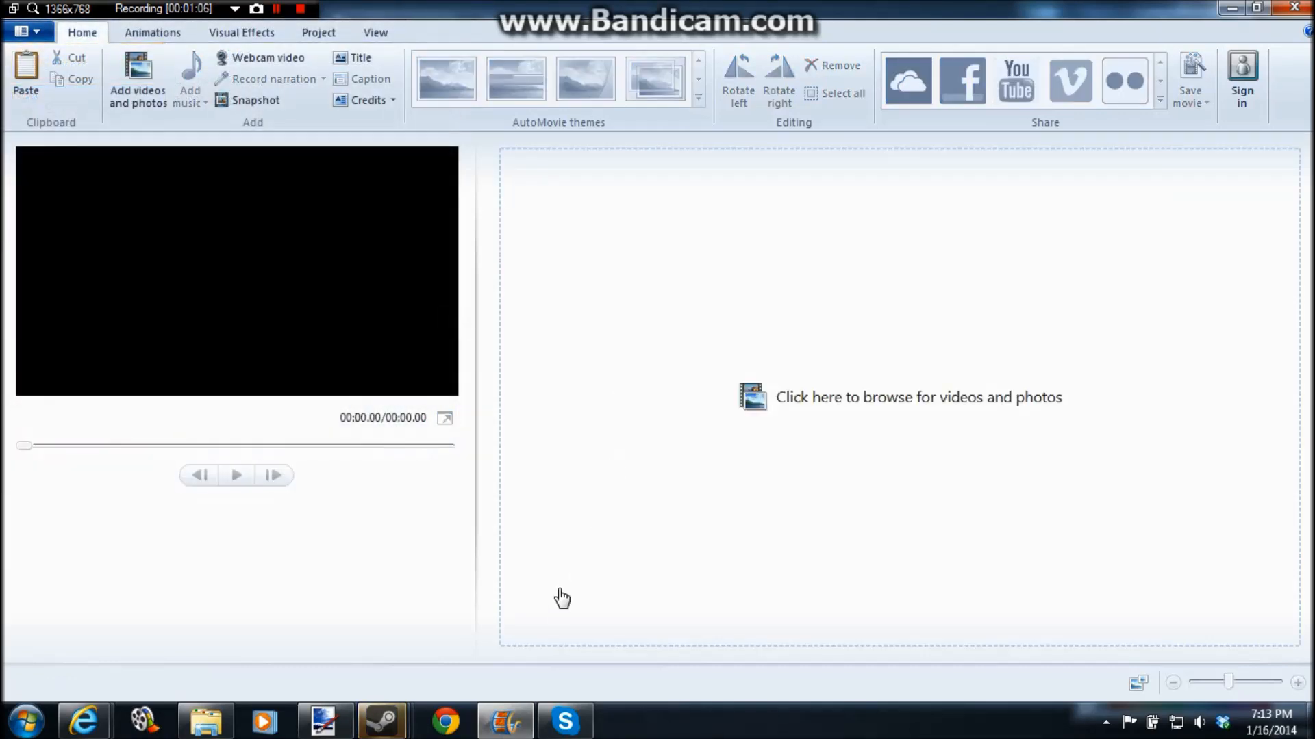
Step: Switch back to the AlternateSeries.png map in Paint.NET and shift its window slightly
{"action": "left_click", "coordinate": [323, 722]}
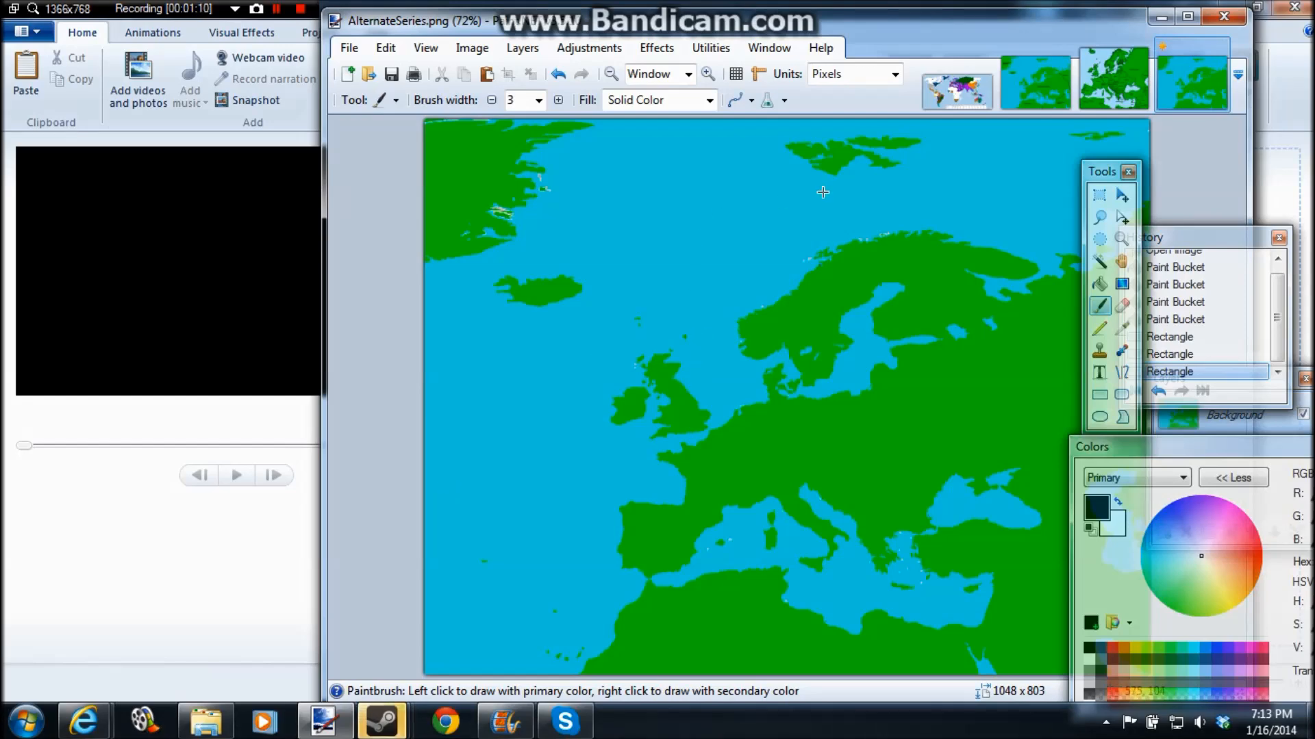
{"action": "left_click_drag", "start_coordinate": [892, 41], "coordinate": [847, 33]}
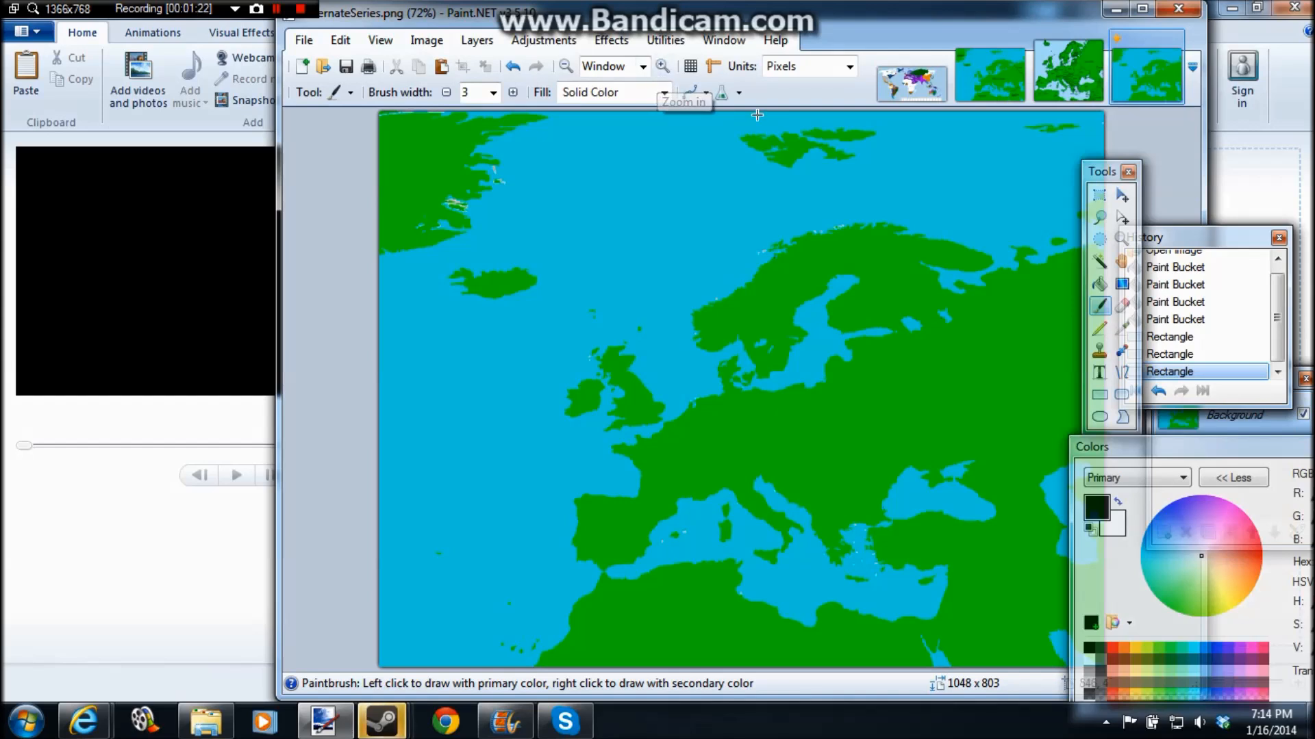
{"action": "left_click", "coordinate": [662, 66]}
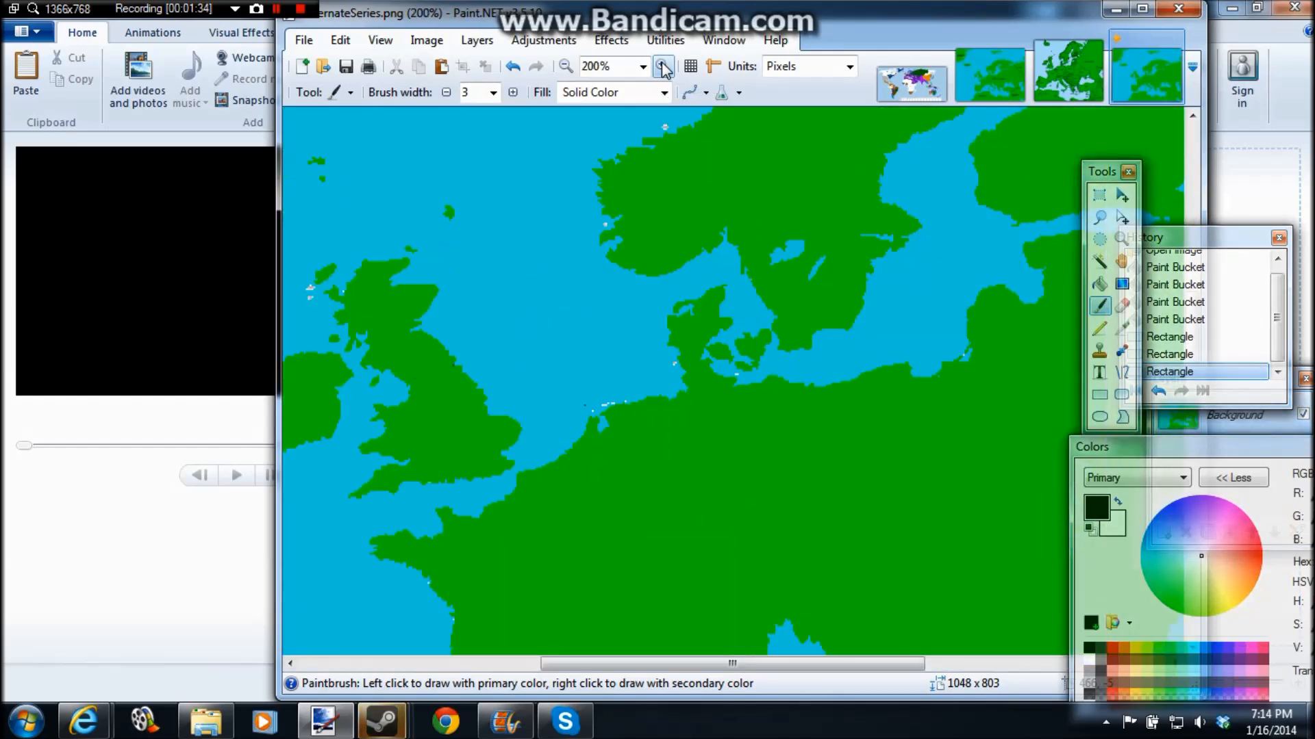
Step: Try a black Pencil border around an area inland from the southern Baltic coast, and undo it
{"action": "left_click", "coordinate": [492, 92]}
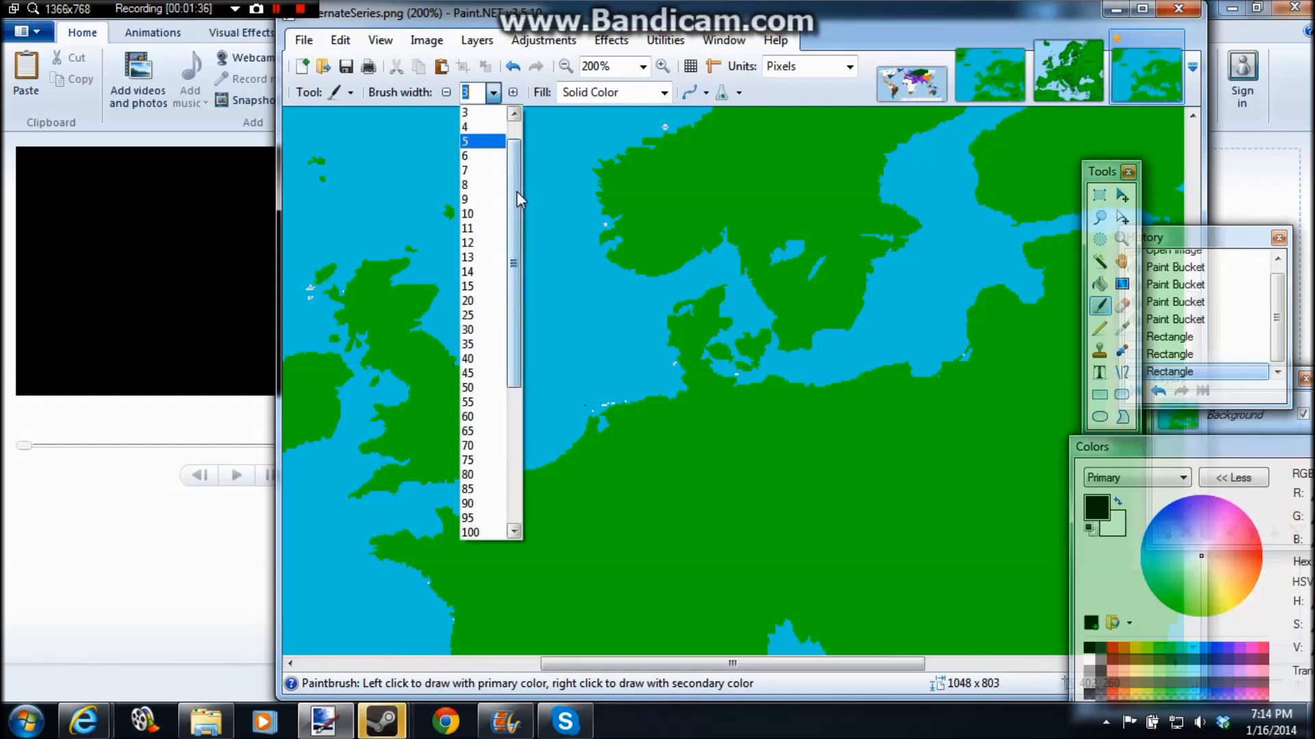
{"action": "left_click", "coordinate": [1099, 328]}
{"action": "left_click", "coordinate": [1099, 328]}
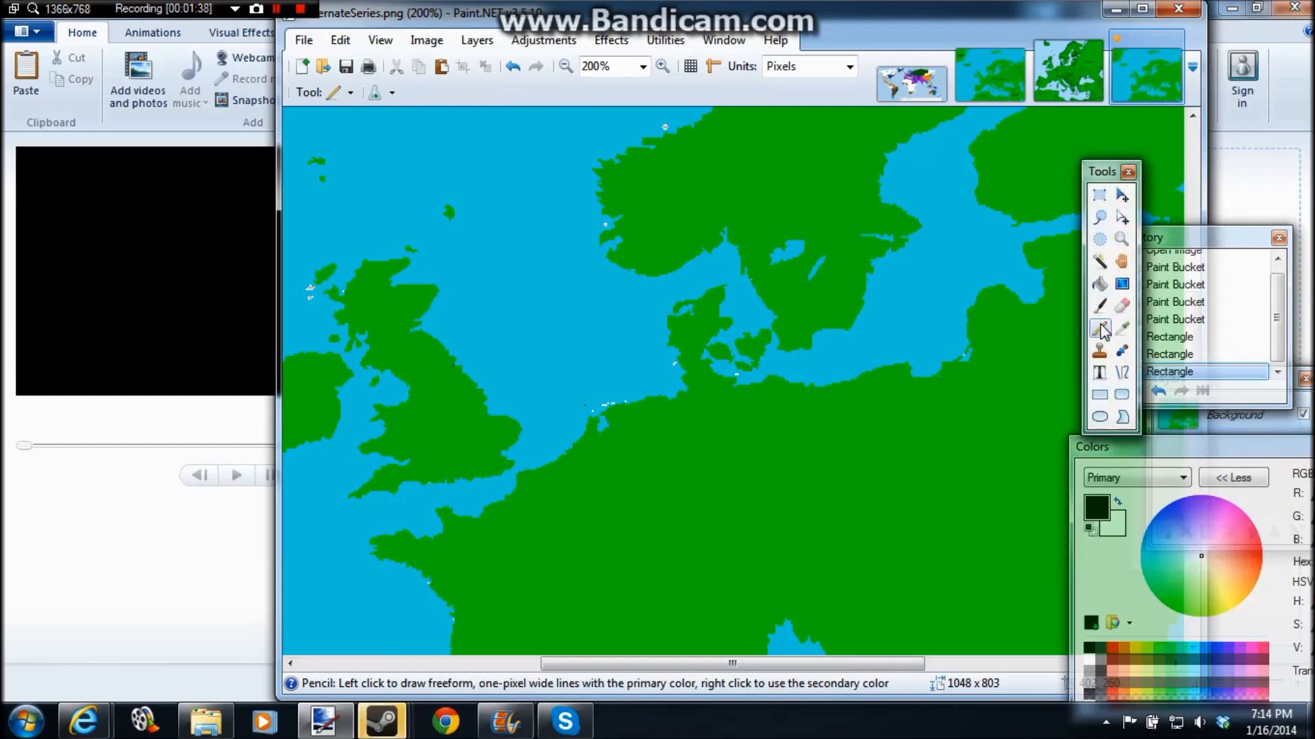
{"action": "mouse_move", "coordinate": [754, 390]}
{"action": "left_mouse_down"}
{"action": "mouse_move", "coordinate": [797, 452]}
{"action": "mouse_move", "coordinate": [878, 513]}
{"action": "mouse_move", "coordinate": [960, 363]}
{"action": "left_mouse_up"}
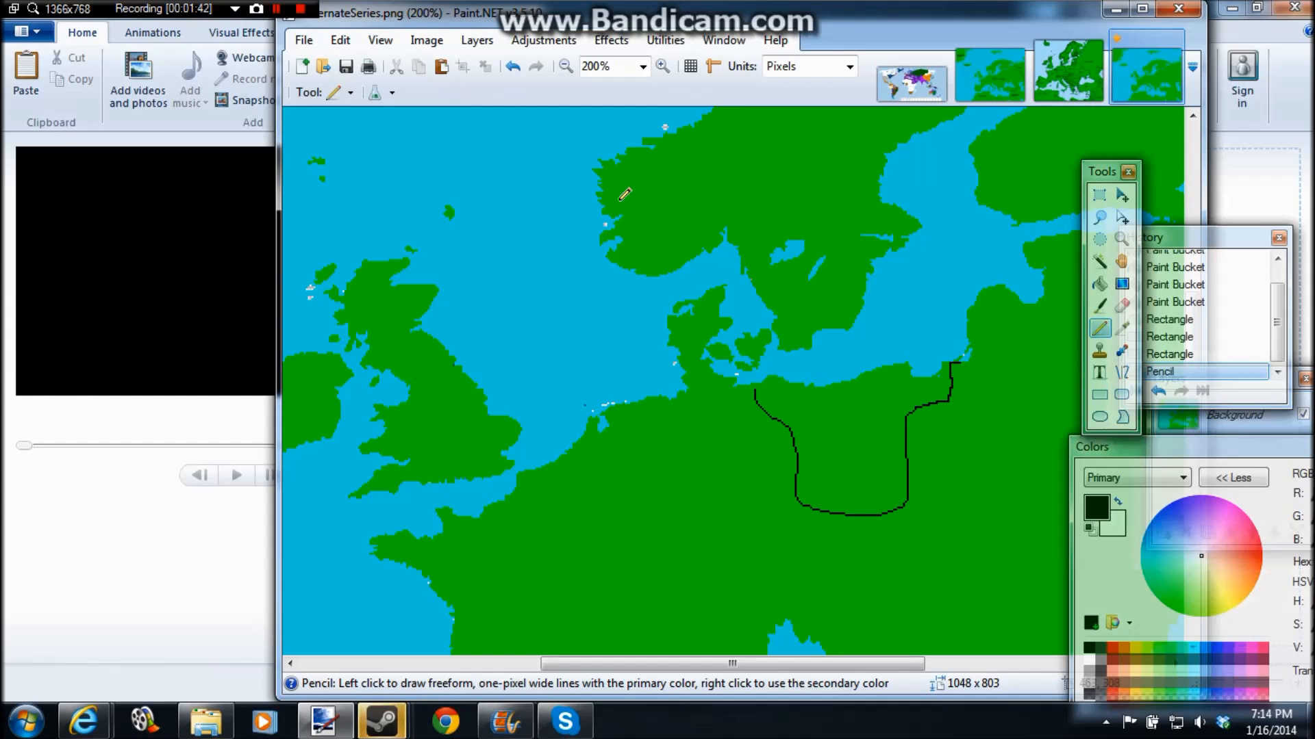
{"action": "key", "text": "ctrl+z"}
Step: Select the Paintbrush and set its brush width to 2
{"action": "left_click", "coordinate": [1099, 306]}
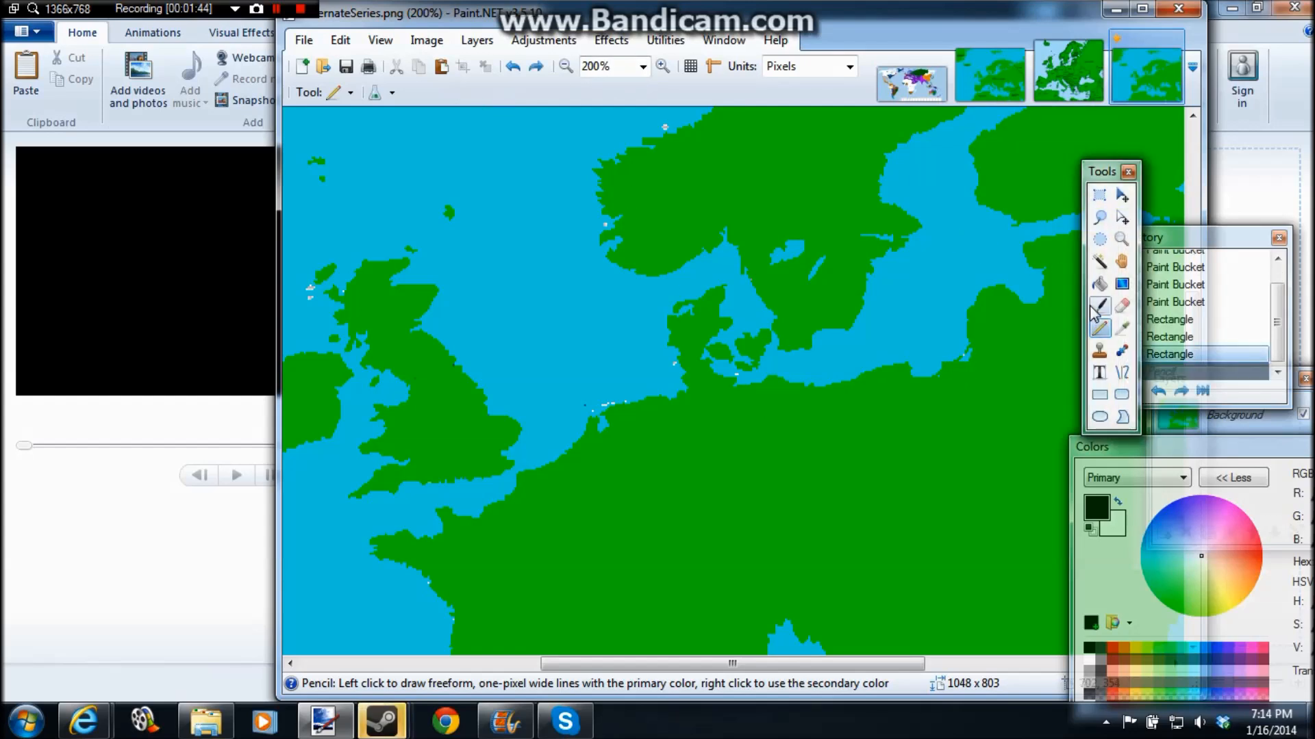
{"action": "left_click", "coordinate": [493, 92]}
{"action": "left_click_drag", "start_coordinate": [510, 166], "coordinate": [505, 147]}
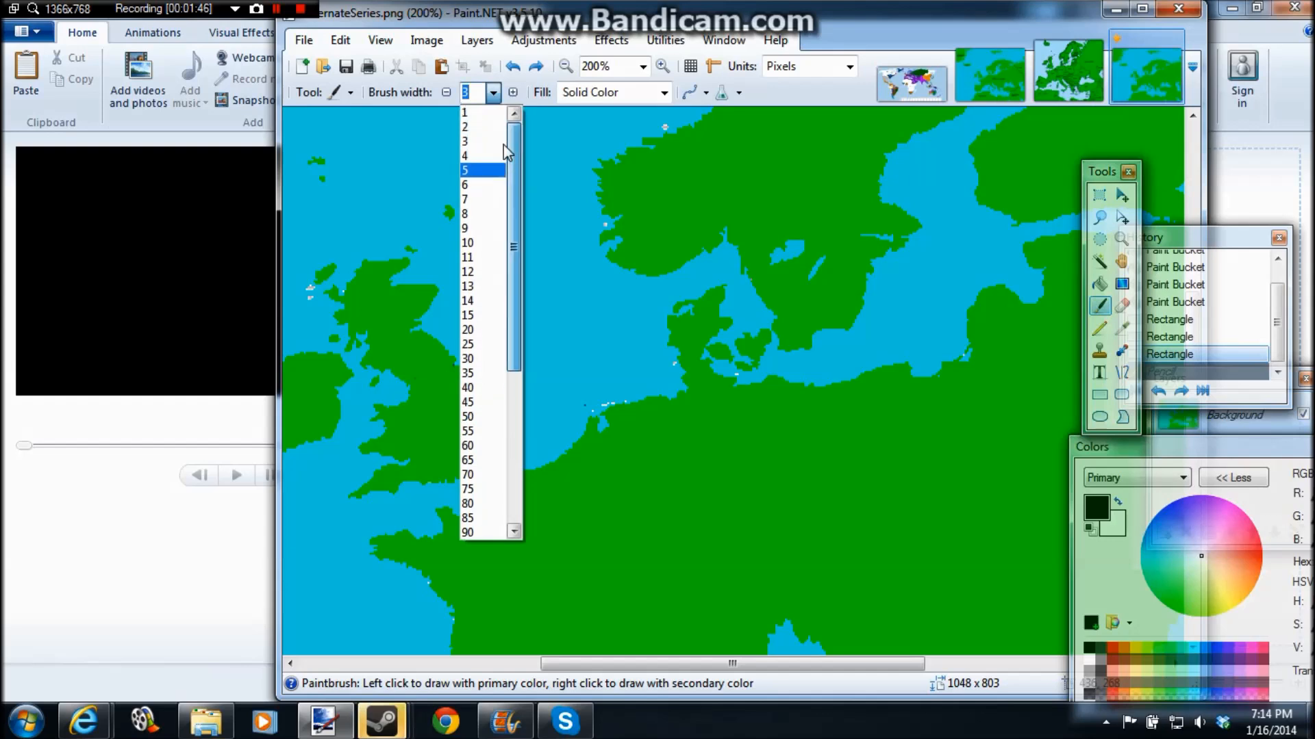
{"action": "left_click", "coordinate": [481, 126]}
Step: Try painting a black border between the North Sea and southern Baltic coasts, and undo it
{"action": "mouse_move", "coordinate": [647, 400]}
{"action": "left_mouse_down"}
{"action": "mouse_move", "coordinate": [709, 507]}
{"action": "mouse_move", "coordinate": [786, 508]}
{"action": "mouse_move", "coordinate": [864, 493]}
{"action": "mouse_move", "coordinate": [838, 409]}
{"action": "mouse_move", "coordinate": [921, 377]}
{"action": "left_mouse_up"}
{"action": "key", "text": "ctrl+z"}
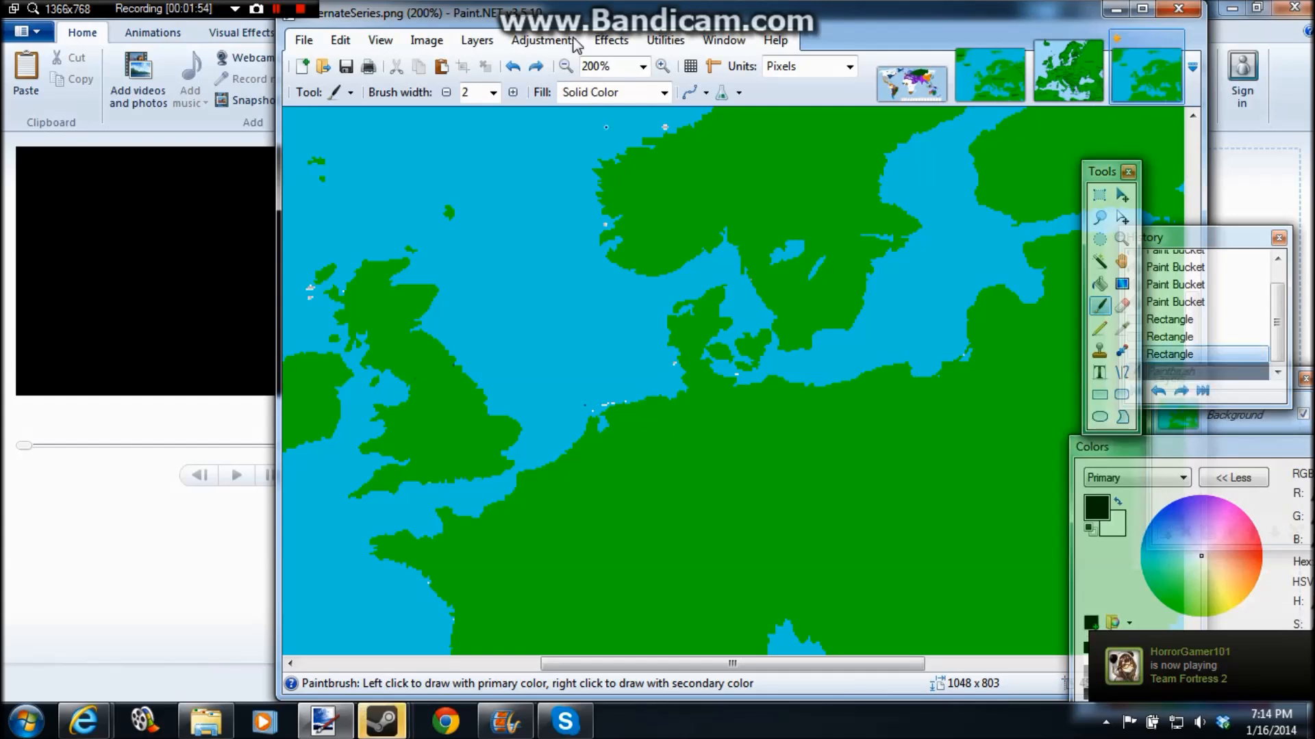
{"action": "scroll", "coordinate": [712, 438], "scroll_direction": "down", "scroll_amount": 3}
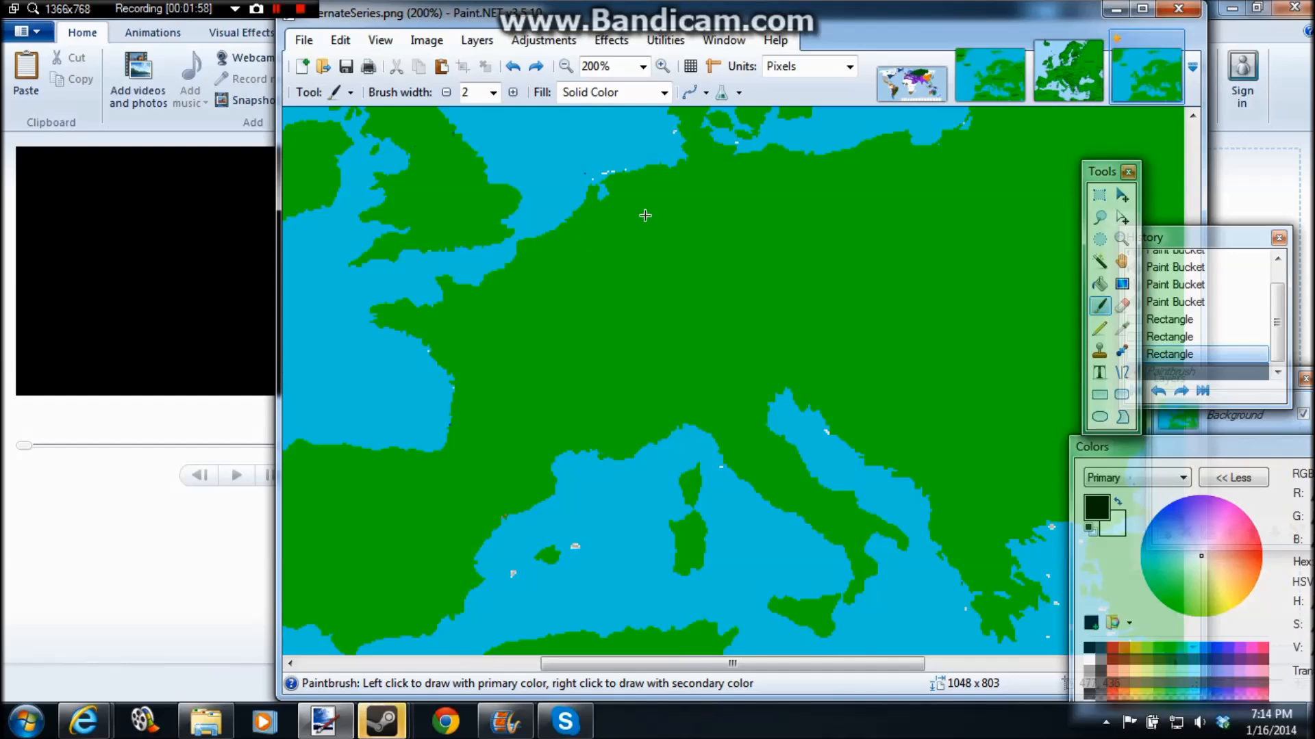
{"action": "scroll", "coordinate": [644, 216], "scroll_direction": "up", "scroll_amount": 3}
{"action": "scroll", "coordinate": [645, 216], "scroll_direction": "down", "scroll_amount": 6}
{"action": "scroll", "coordinate": [645, 215], "scroll_direction": "up", "scroll_amount": 5}
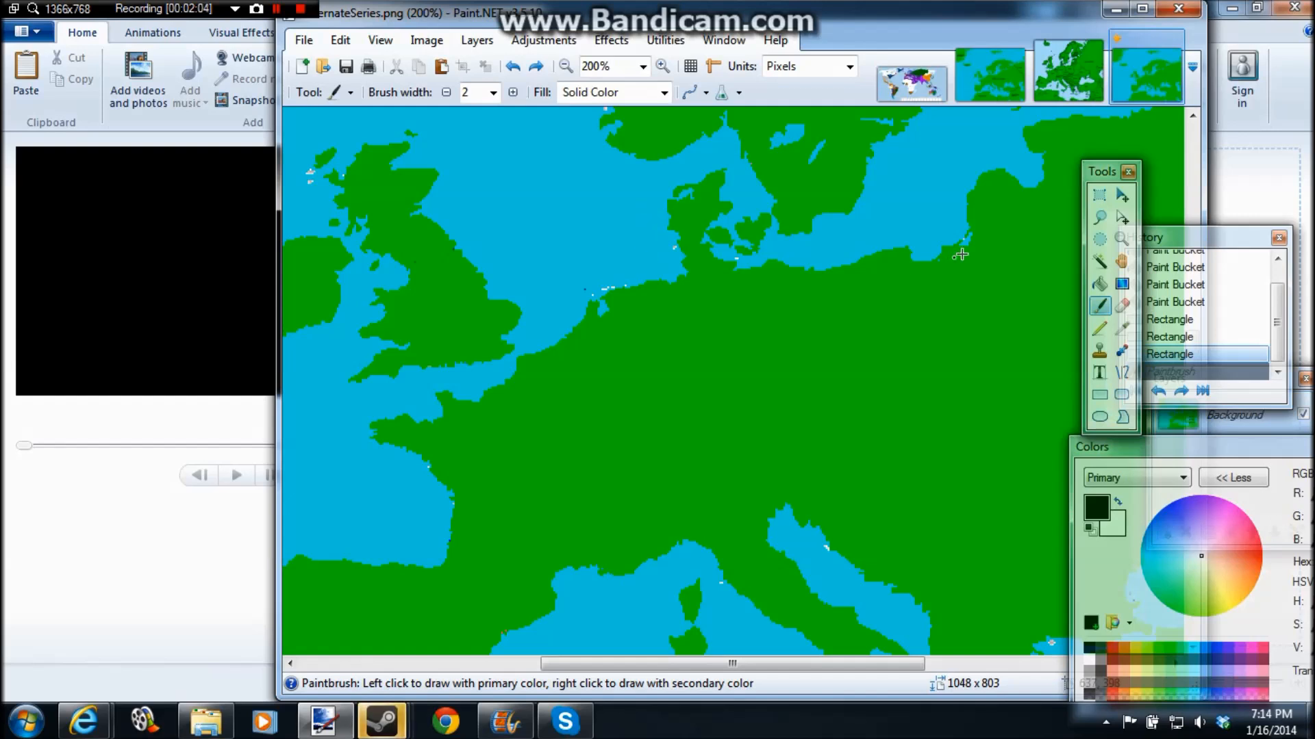
Step: Try filling the European mainland with dark grey using the Paint Bucket, and undo the fill
{"action": "left_click", "coordinate": [1098, 283]}
{"action": "left_click", "coordinate": [1100, 660]}
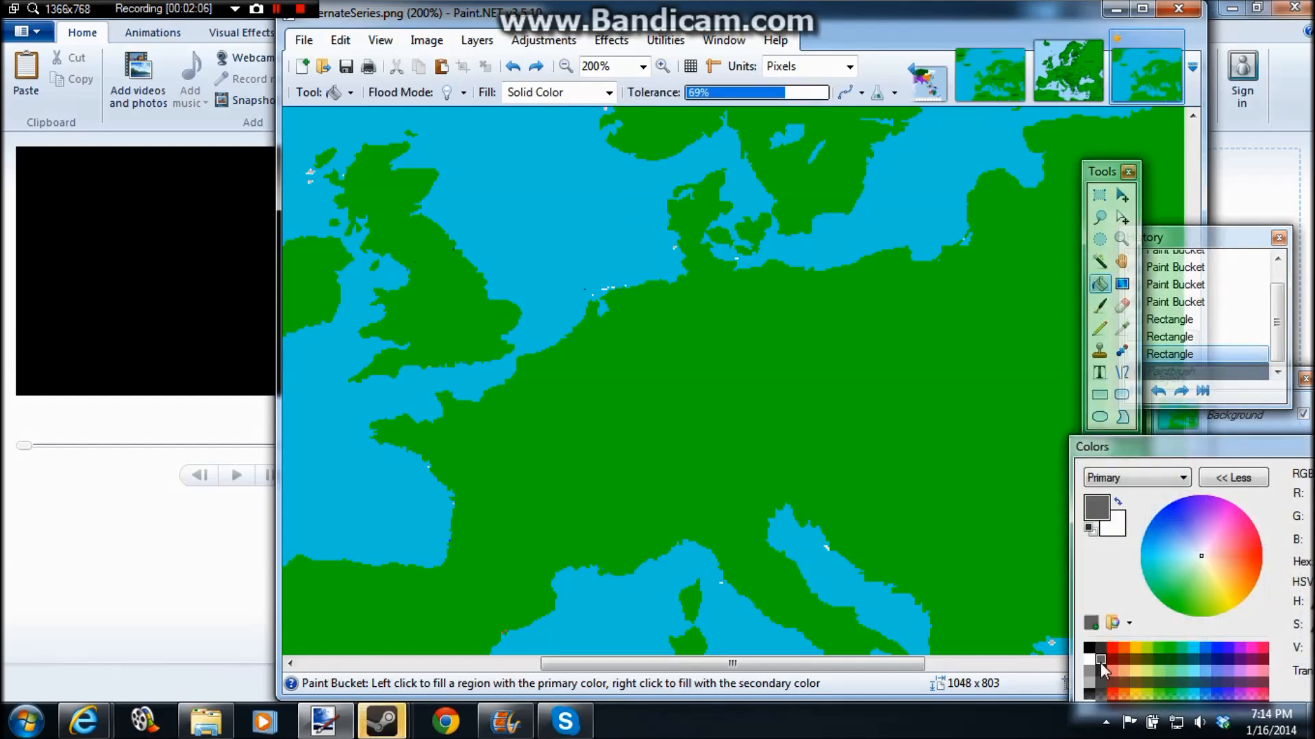
{"action": "left_click", "coordinate": [841, 360]}
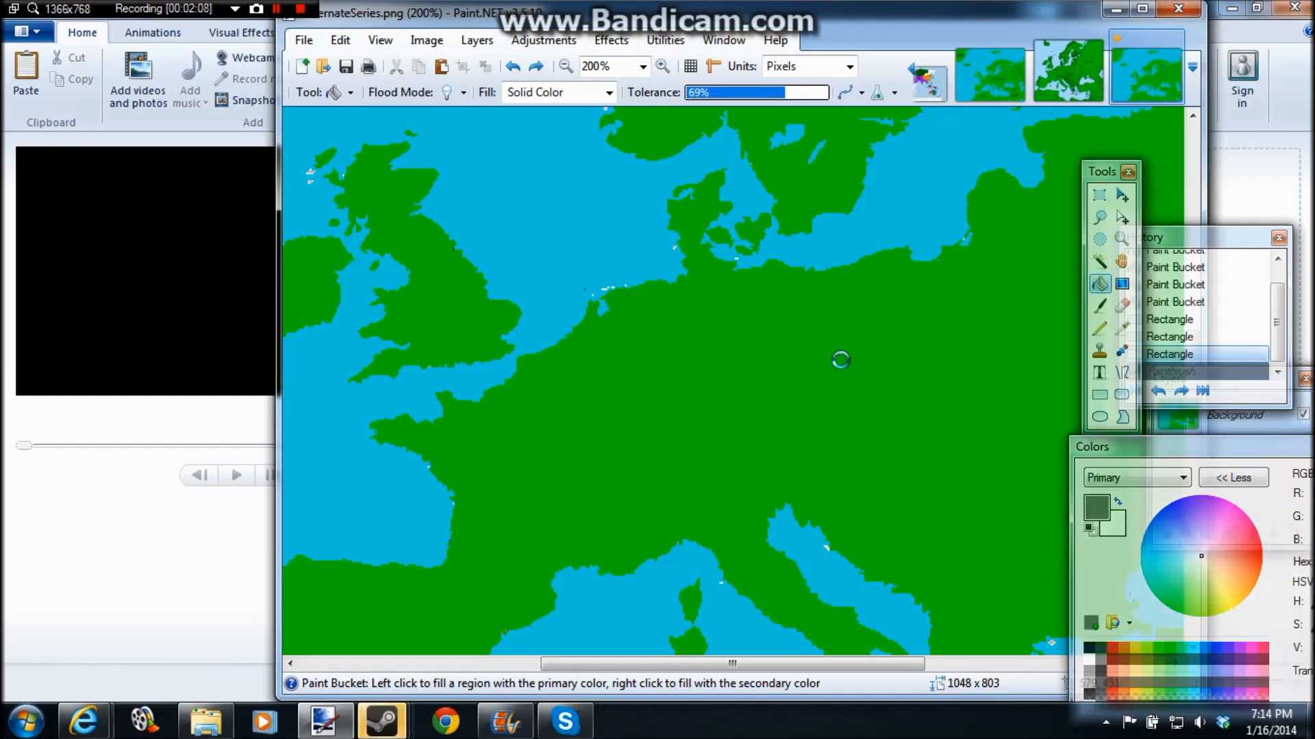
{"action": "key", "text": "ctrl+z"}
Step: Lower the Paint Bucket tolerance to 24%, try the grey mainland fill again, and undo it
{"action": "left_click", "coordinate": [721, 93]}
{"action": "left_click", "coordinate": [751, 339]}
{"action": "left_click", "coordinate": [565, 66]}
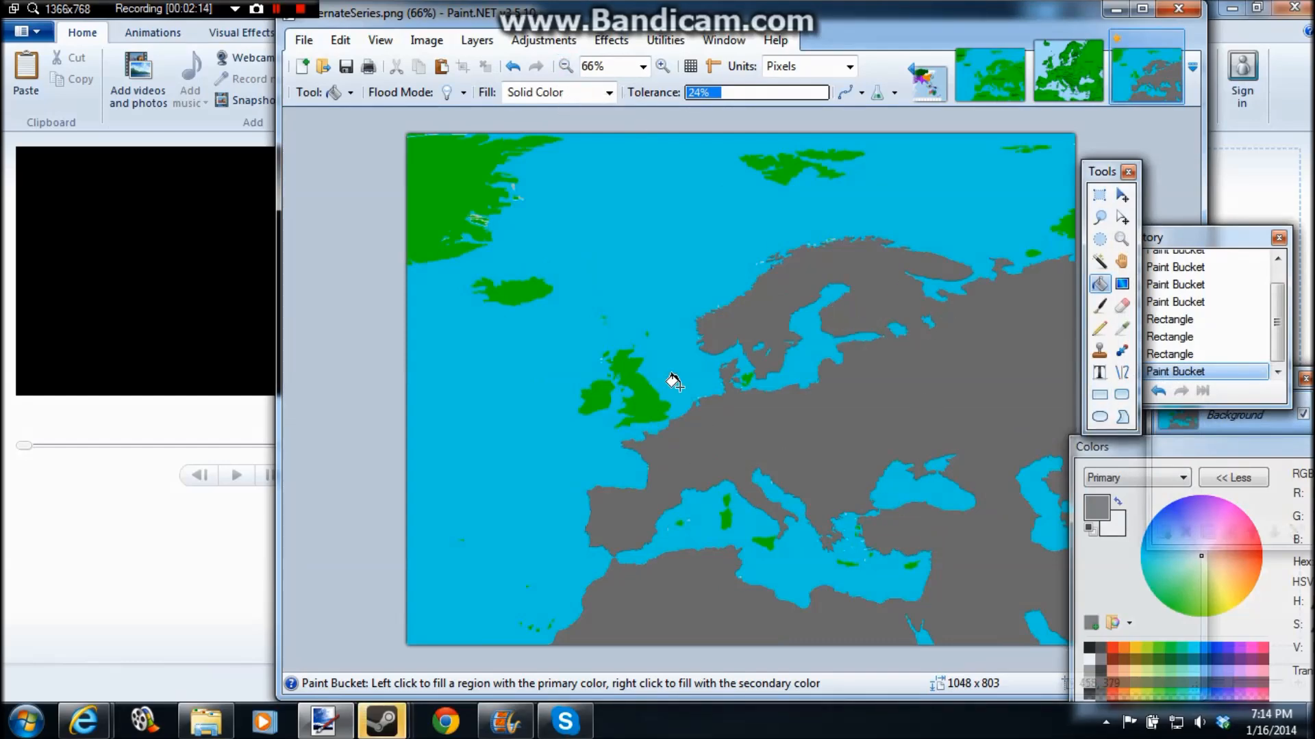
{"action": "key", "text": "ctrl+z"}
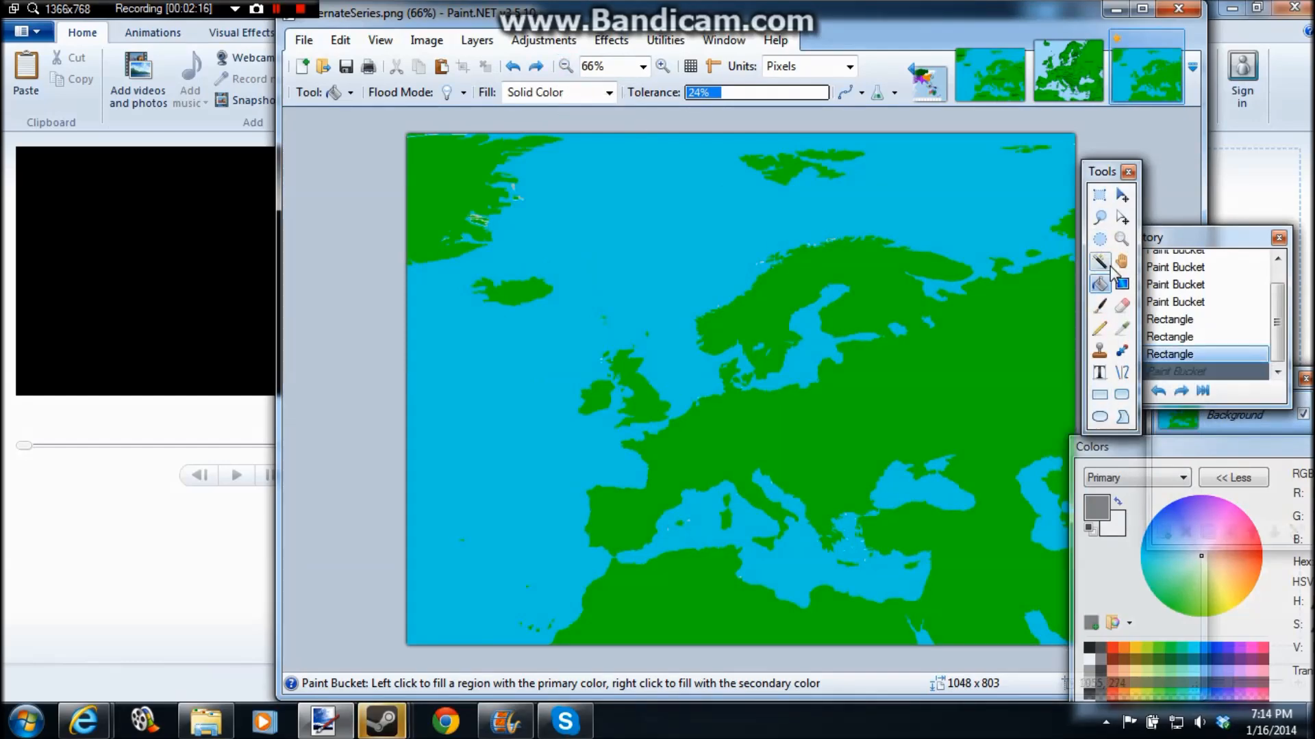
Step: Try selecting the mainland with the Magic Wand and filling it grey, and undo both the fill and the selection
{"action": "left_click", "coordinate": [1104, 264]}
{"action": "left_click", "coordinate": [1027, 315]}
{"action": "left_click", "coordinate": [1100, 285]}
{"action": "left_click", "coordinate": [949, 381]}
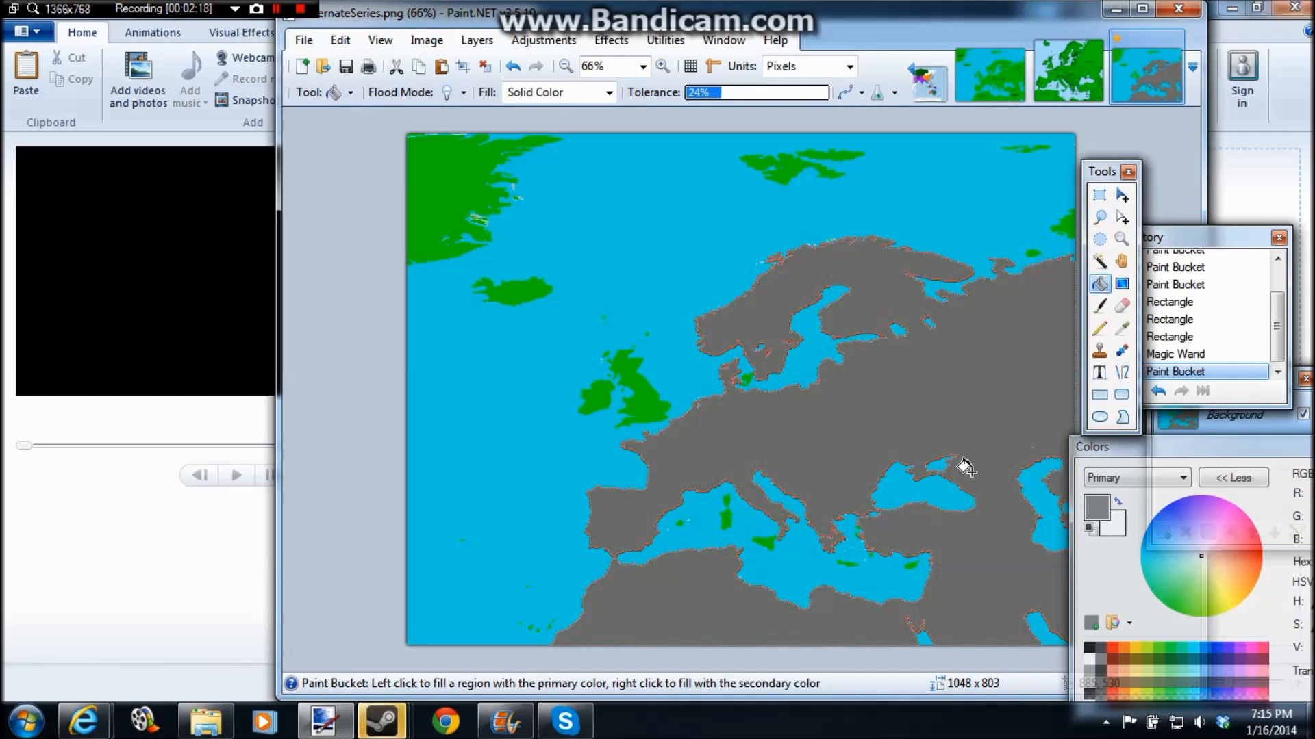
{"action": "key", "text": "ctrl+z"}
{"action": "key", "text": "ctrl+z"}
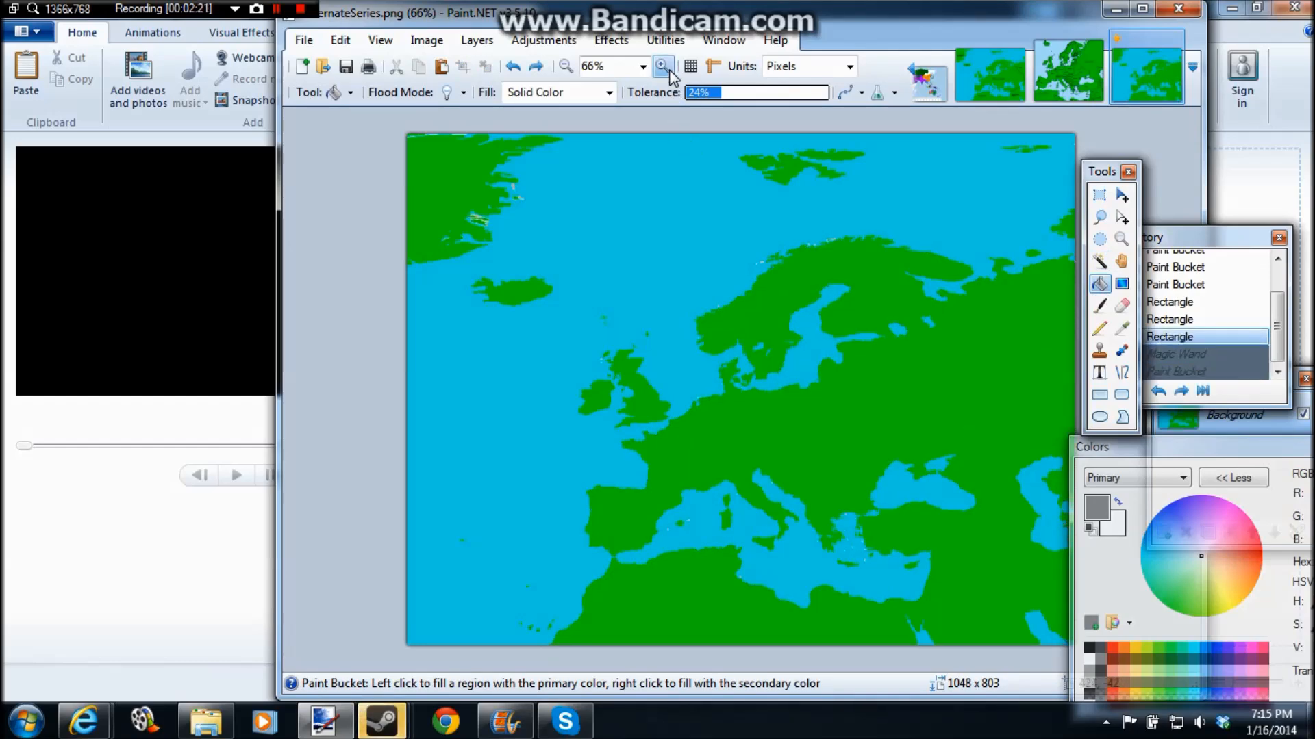
Step: Set the primary color back to black and select the Paintbrush for drawing borders
{"action": "left_click", "coordinate": [661, 66]}
{"action": "left_click", "coordinate": [661, 66]}
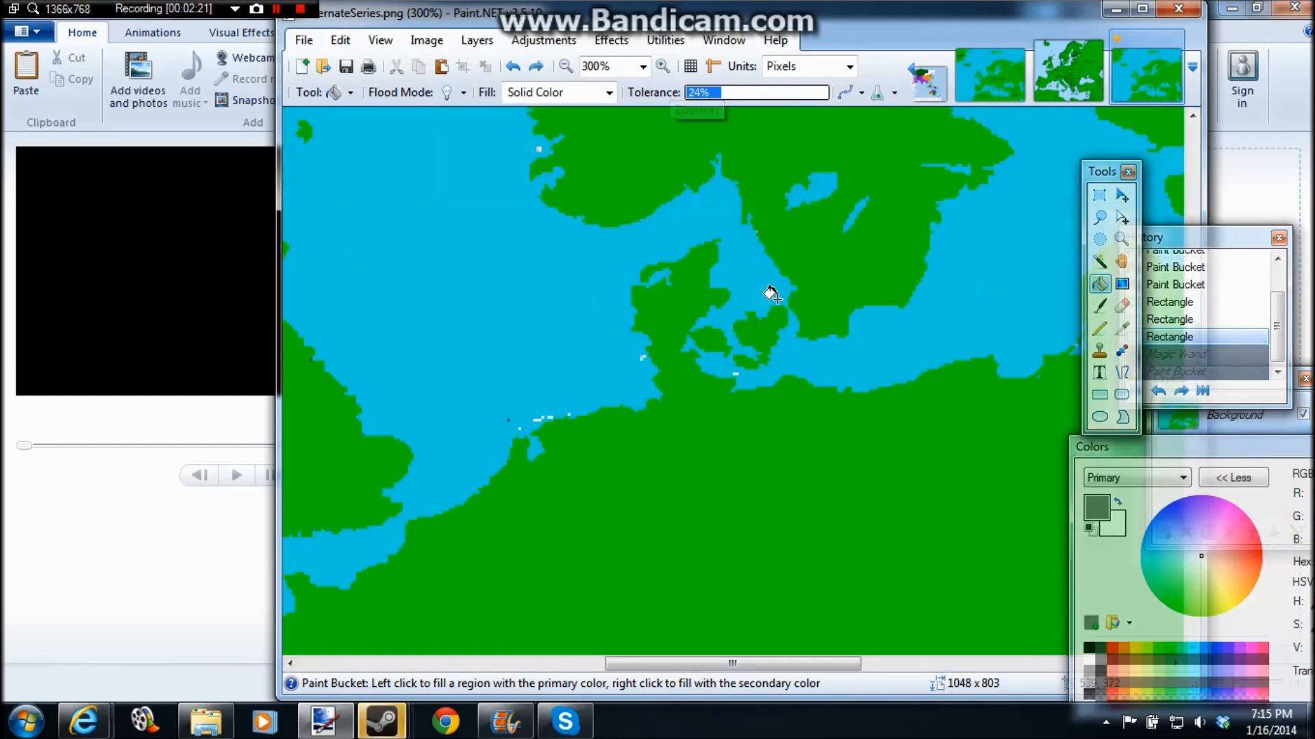
{"action": "left_click", "coordinate": [1100, 330]}
{"action": "left_click", "coordinate": [1089, 648]}
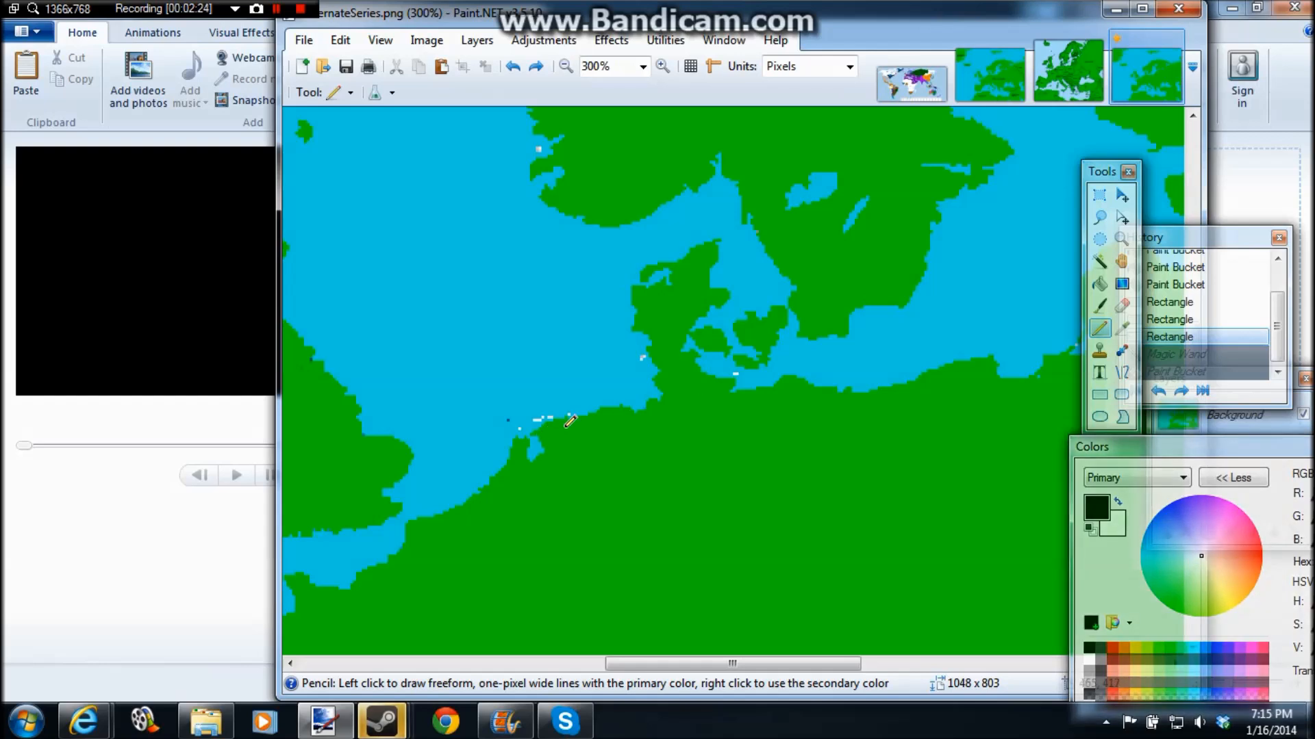
{"action": "left_click", "coordinate": [1102, 308]}
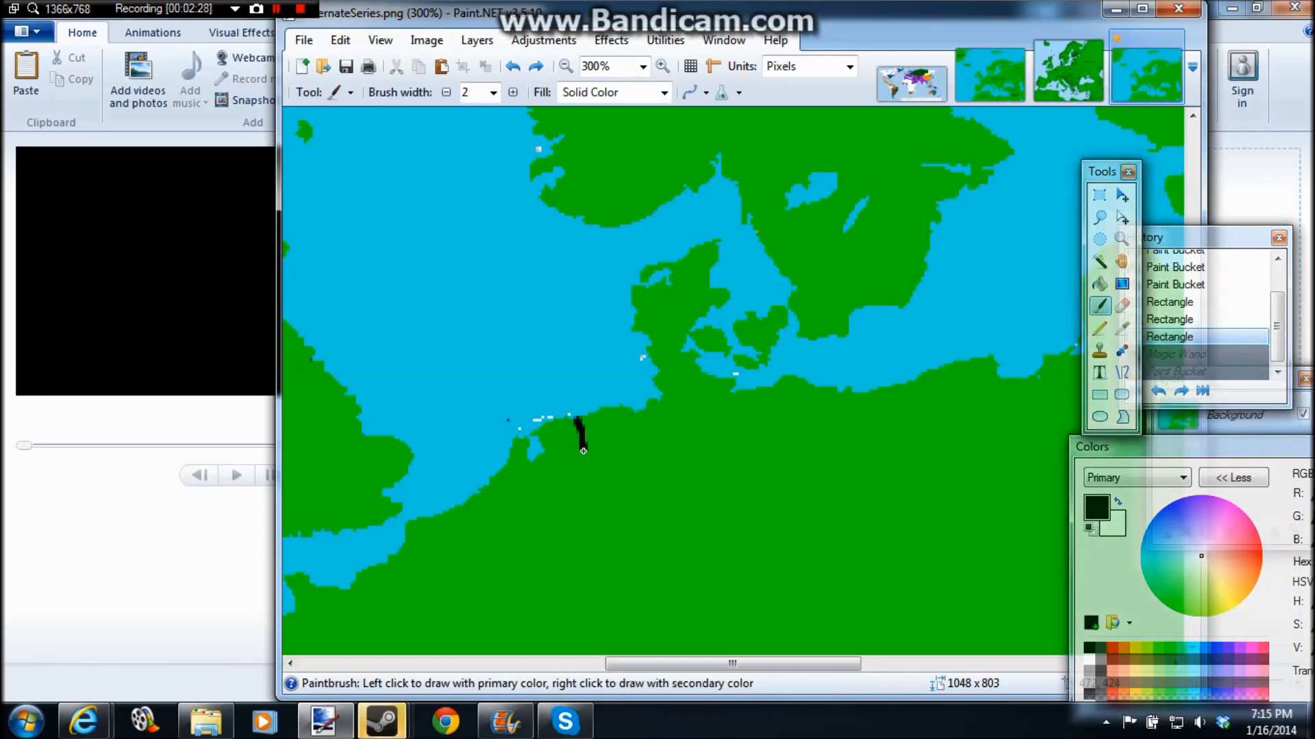
Step: Try painting black border strokes inland from the southern North Sea coast, and undo them
{"action": "mouse_move", "coordinate": [602, 535]}
{"action": "left_mouse_down"}
{"action": "mouse_move", "coordinate": [549, 569]}
{"action": "mouse_move", "coordinate": [555, 601]}
{"action": "mouse_move", "coordinate": [681, 481]}
{"action": "mouse_move", "coordinate": [701, 587]}
{"action": "mouse_move", "coordinate": [632, 651]}
{"action": "mouse_move", "coordinate": [622, 436]}
{"action": "left_mouse_up"}
{"action": "scroll", "coordinate": [685, 609], "scroll_direction": "down", "scroll_amount": 3}
{"action": "scroll", "coordinate": [622, 435], "scroll_direction": "up", "scroll_amount": 2}
{"action": "key", "text": "ctrl+z"}
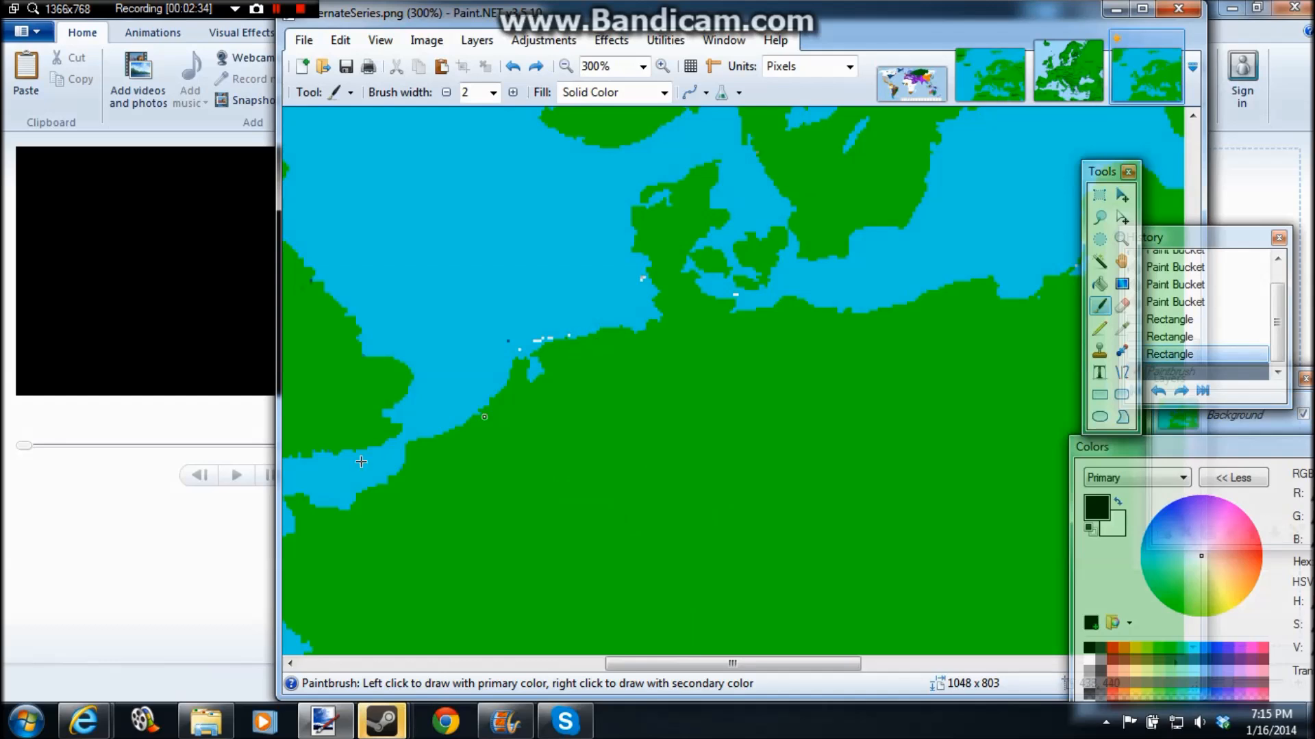
{"action": "mouse_move", "coordinate": [617, 330]}
{"action": "left_mouse_down"}
{"action": "mouse_move", "coordinate": [624, 358]}
{"action": "mouse_move", "coordinate": [587, 436]}
{"action": "mouse_move", "coordinate": [479, 515]}
{"action": "mouse_move", "coordinate": [433, 492]}
{"action": "mouse_move", "coordinate": [365, 508]}
{"action": "mouse_move", "coordinate": [484, 514]}
{"action": "mouse_move", "coordinate": [602, 477]}
{"action": "mouse_move", "coordinate": [620, 458]}
{"action": "left_mouse_up"}
{"action": "key", "text": "ctrl+z"}
Step: Paint a black border around the Low Countries, running between the North Sea coast west of Denmark and the Channel coast
{"action": "key", "text": "ctrl+z"}
{"action": "mouse_move", "coordinate": [629, 333]}
{"action": "left_mouse_down"}
{"action": "mouse_move", "coordinate": [557, 434]}
{"action": "mouse_move", "coordinate": [478, 510]}
{"action": "mouse_move", "coordinate": [388, 541]}
{"action": "mouse_move", "coordinate": [374, 524]}
{"action": "mouse_move", "coordinate": [439, 552]}
{"action": "mouse_move", "coordinate": [520, 522]}
{"action": "mouse_move", "coordinate": [571, 471]}
{"action": "mouse_move", "coordinate": [580, 429]}
{"action": "mouse_move", "coordinate": [615, 396]}
{"action": "mouse_move", "coordinate": [620, 326]}
{"action": "left_mouse_up"}
{"action": "key", "text": "ctrl+z"}
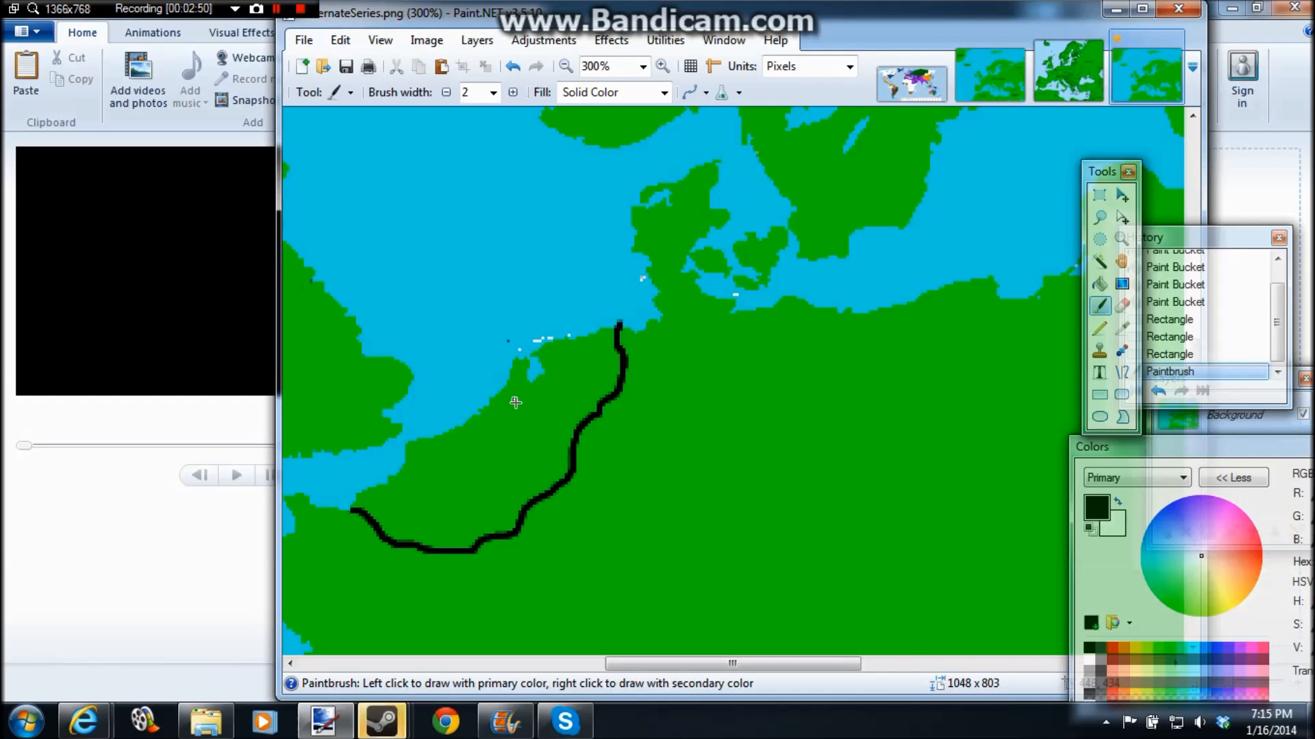
Step: Sample a color at the coast and draw a rectangle about 17 × 9 pixels over the border's end jutting into the North Sea
{"action": "left_click", "coordinate": [1121, 328]}
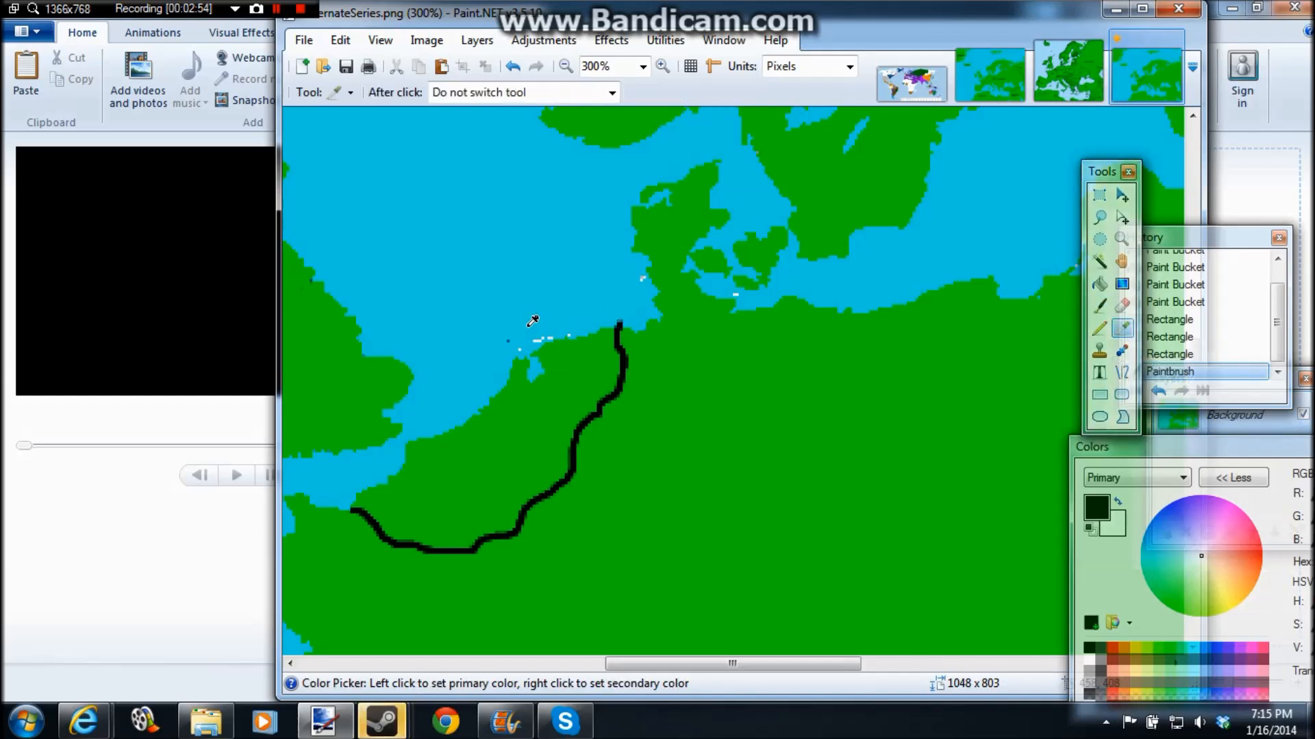
{"action": "left_click", "coordinate": [655, 292]}
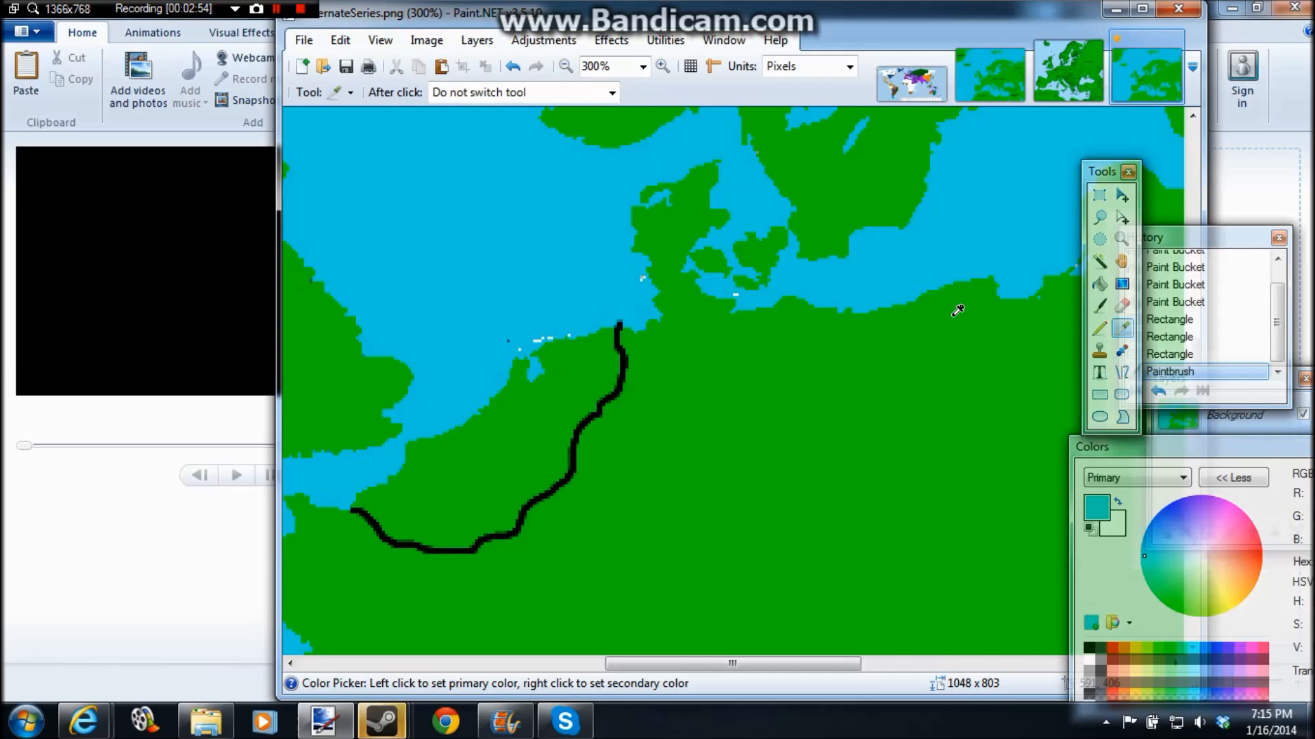
{"action": "left_click", "coordinate": [1094, 397]}
{"action": "left_click_drag", "start_coordinate": [668, 308], "coordinate": [633, 326]}
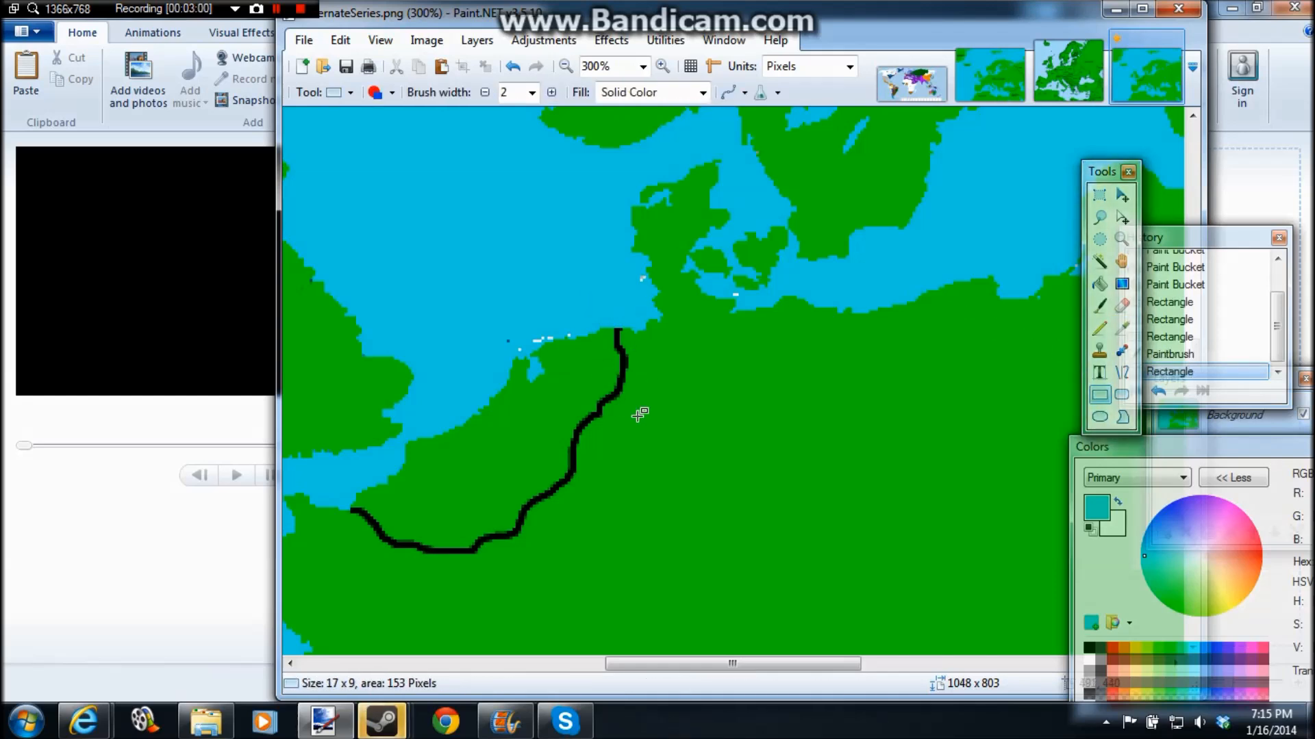
Step: Return to the Paintbrush with black as the primary color
{"action": "left_click", "coordinate": [1099, 330]}
{"action": "left_click", "coordinate": [1098, 306]}
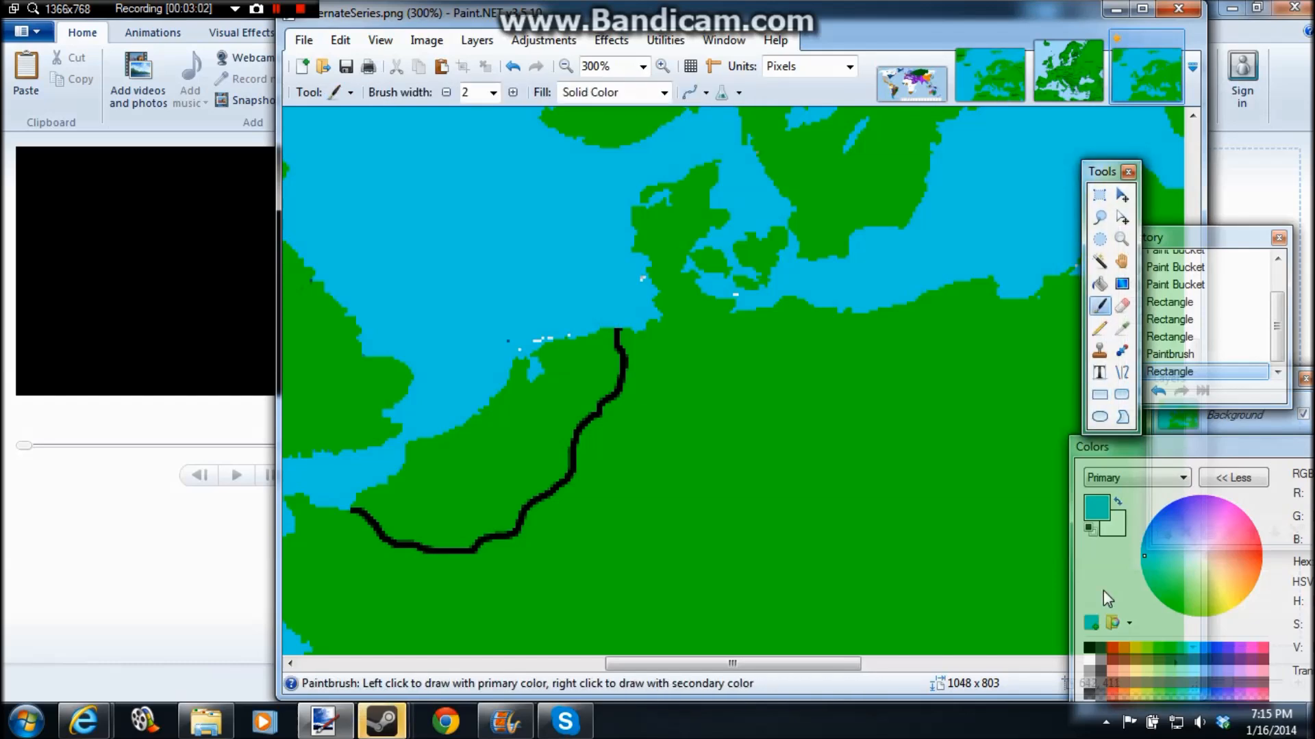
{"action": "left_click", "coordinate": [1089, 648]}
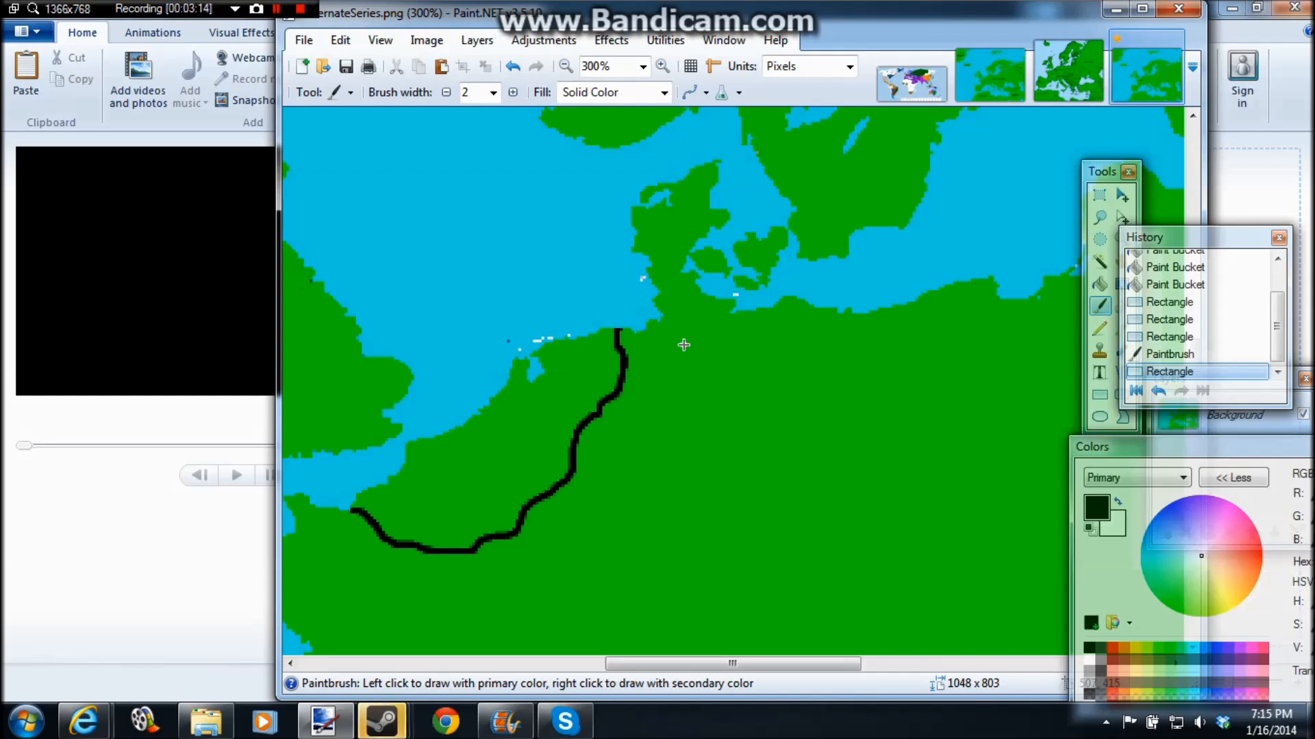
Step: Undo the coastal rectangle and the Low Countries border, and redo both
{"action": "key", "text": "ctrl+z"}
{"action": "key", "text": "ctrl+z"}
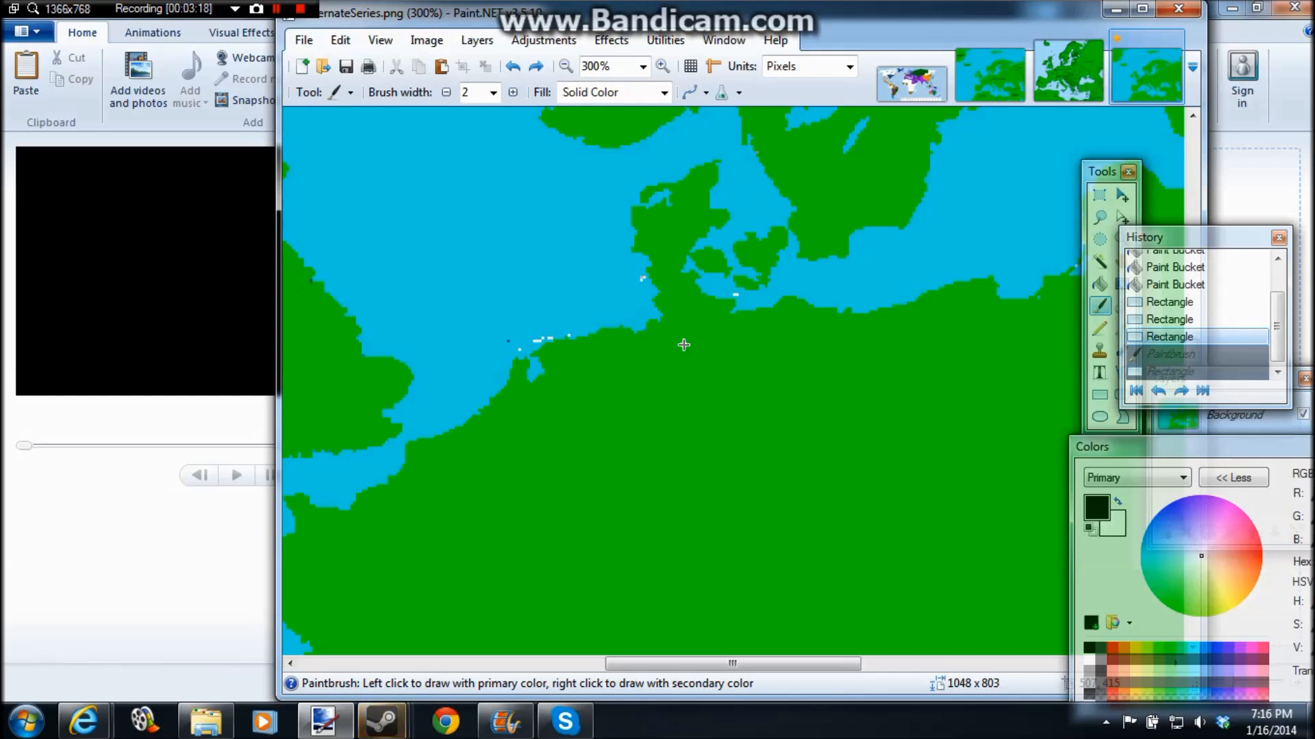
{"action": "key", "text": "ctrl+y"}
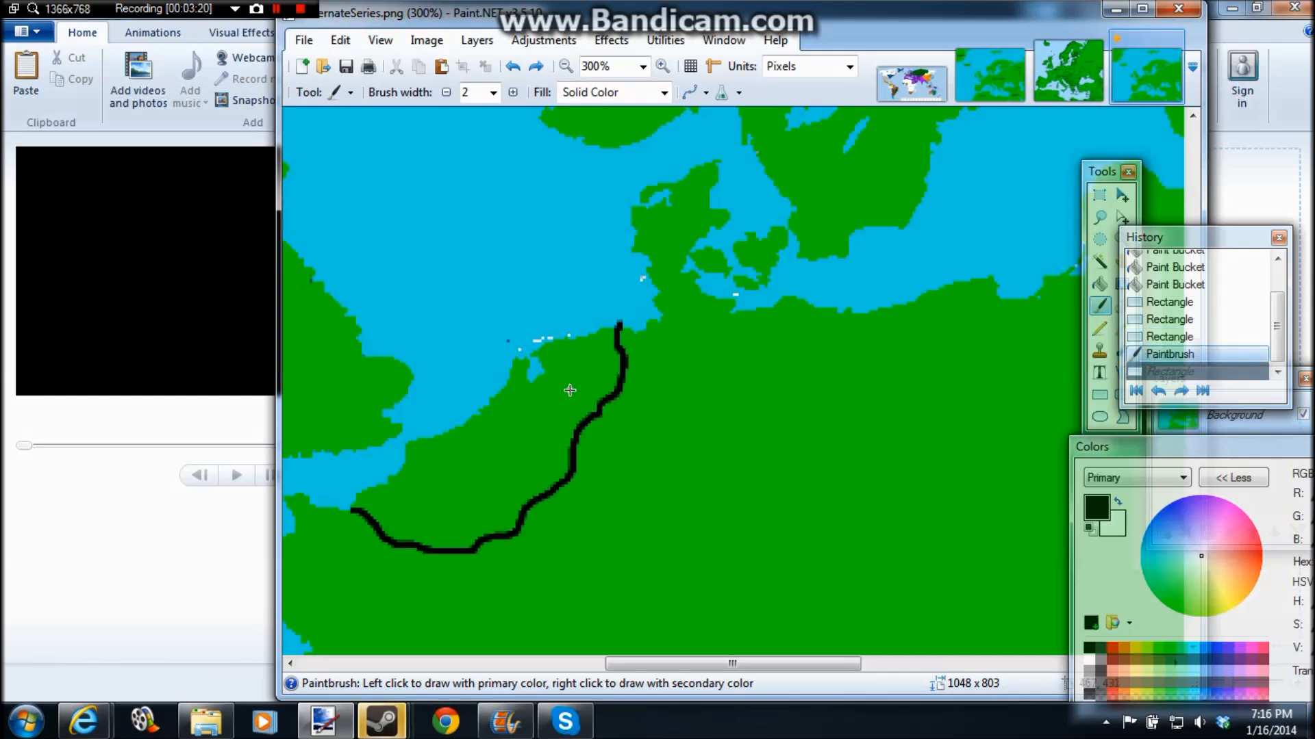
{"action": "key", "text": "ctrl+y"}
Step: Try painting black strokes east of the Low Countries border, and undo them
{"action": "mouse_move", "coordinate": [656, 426]}
{"action": "left_mouse_down"}
{"action": "mouse_move", "coordinate": [700, 433]}
{"action": "mouse_move", "coordinate": [684, 426]}
{"action": "mouse_move", "coordinate": [801, 391]}
{"action": "left_mouse_up"}
{"action": "key", "text": "ctrl+z"}
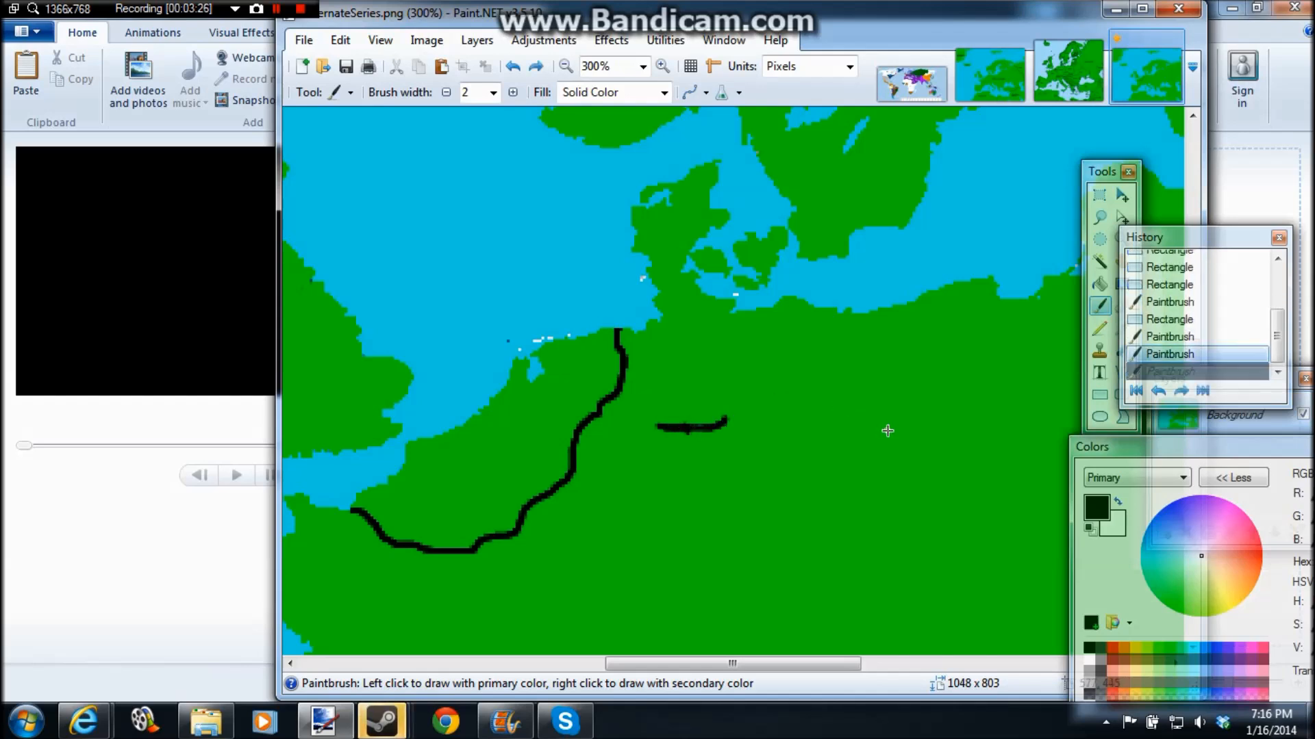
{"action": "key", "text": "ctrl+z"}
{"action": "key", "text": "ctrl+z"}
Step: Start a text label inside the Low Countries border with the Text tool and set the font size to 10
{"action": "left_click", "coordinate": [1099, 372]}
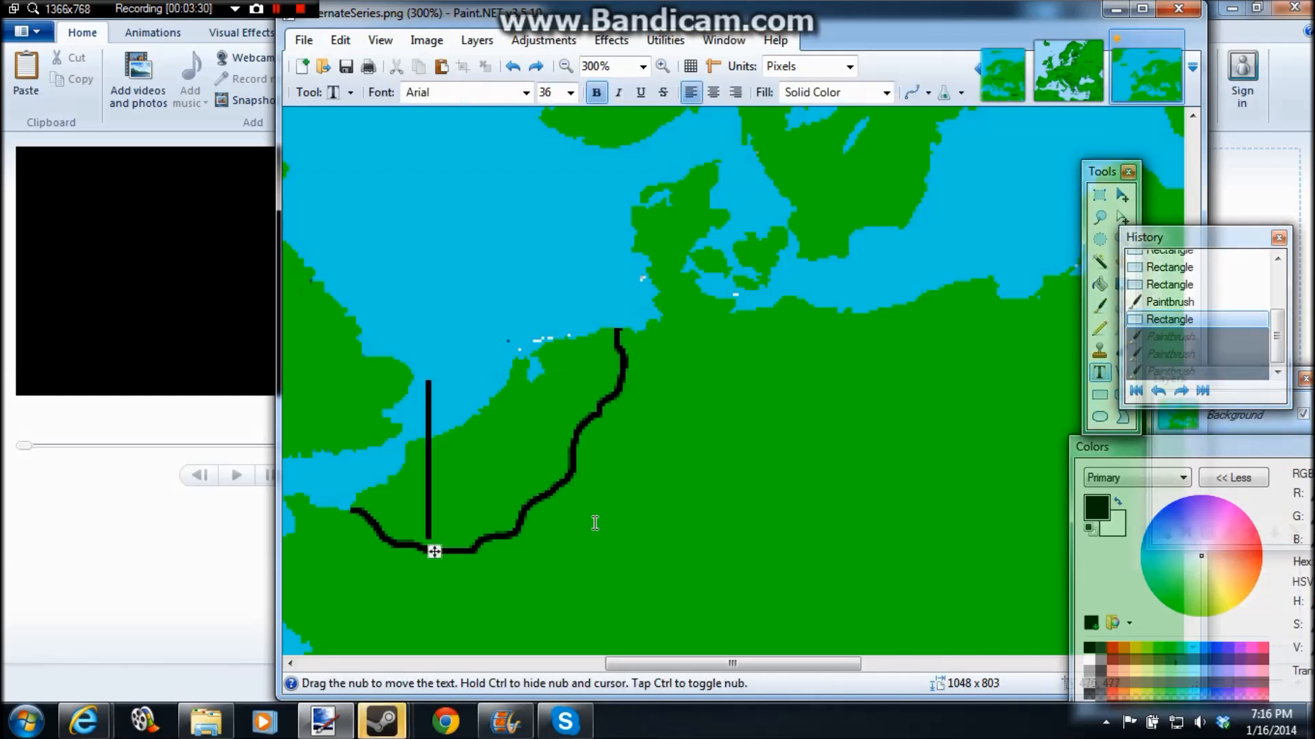
{"action": "left_click", "coordinate": [570, 93]}
{"action": "left_click", "coordinate": [1100, 374]}
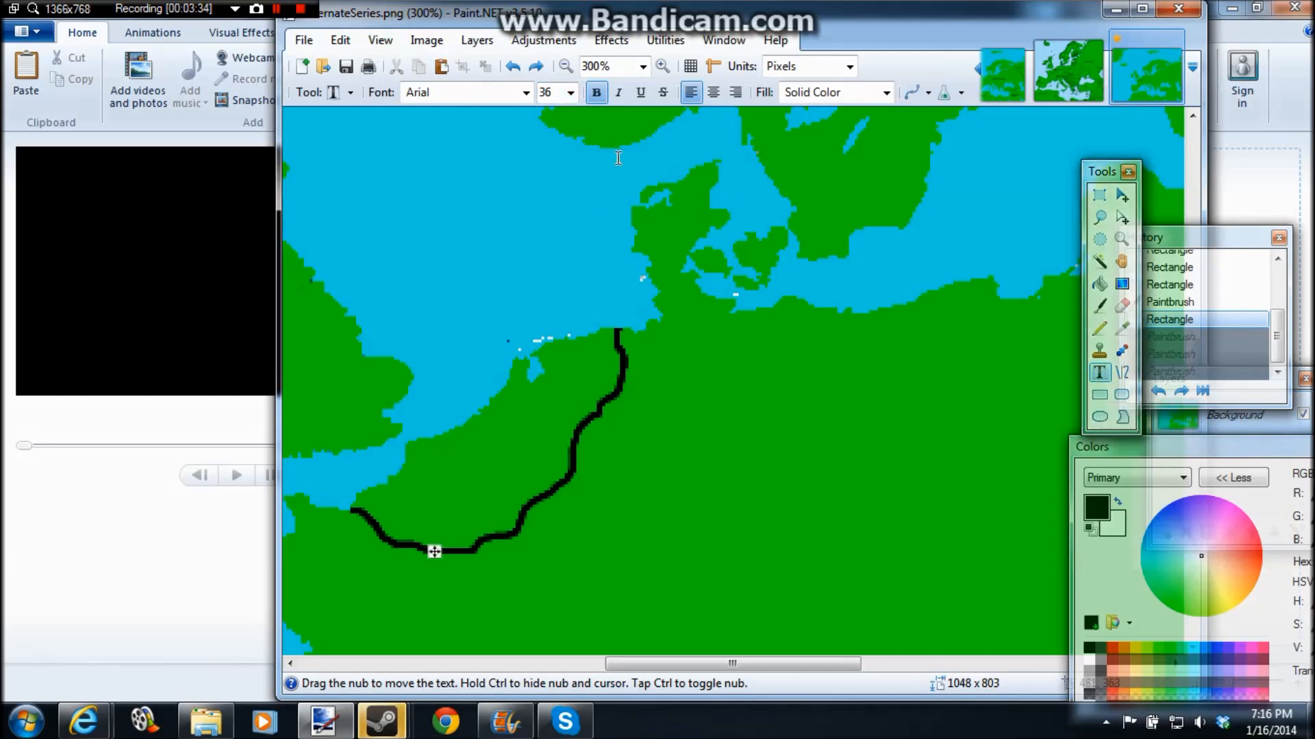
{"action": "left_click", "coordinate": [569, 92]}
{"action": "left_click", "coordinate": [558, 141]}
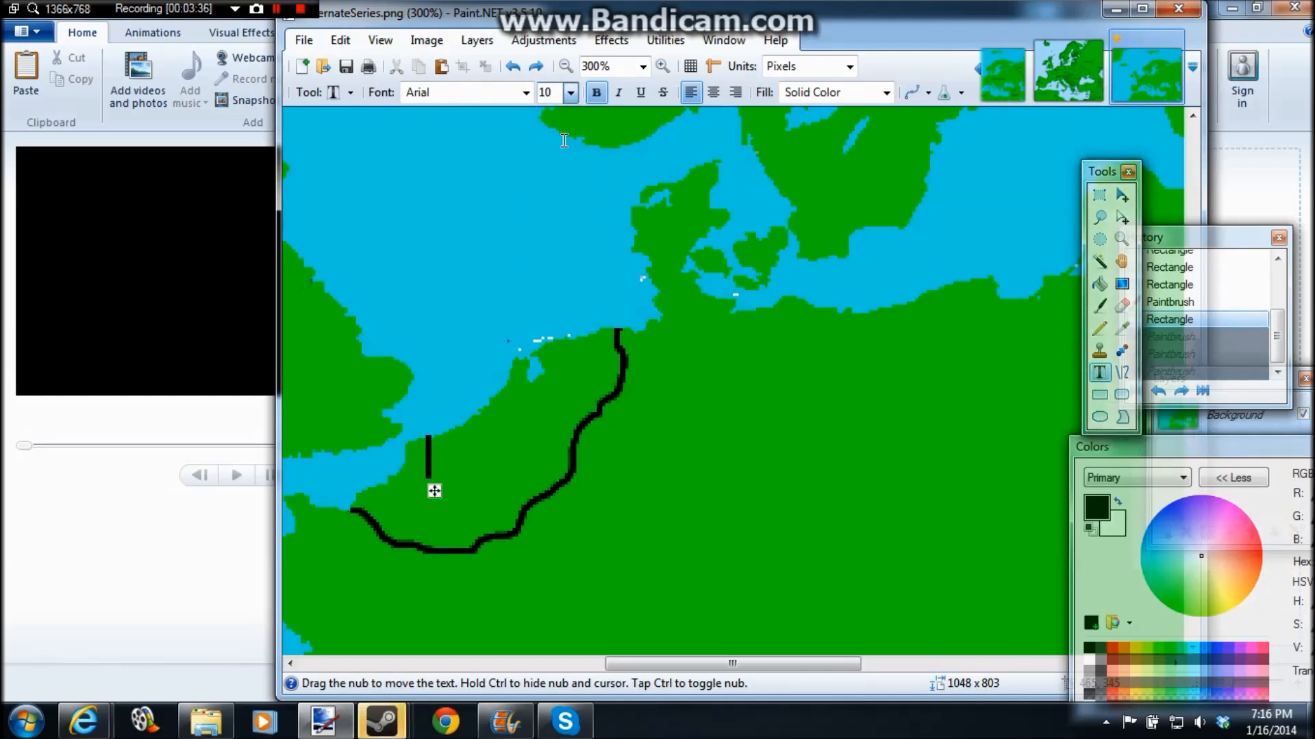
Step: Try a "Brabrantium" label moved out over the North Sea, toggling bold off and on, and undo it
{"action": "type", "text": "B"}
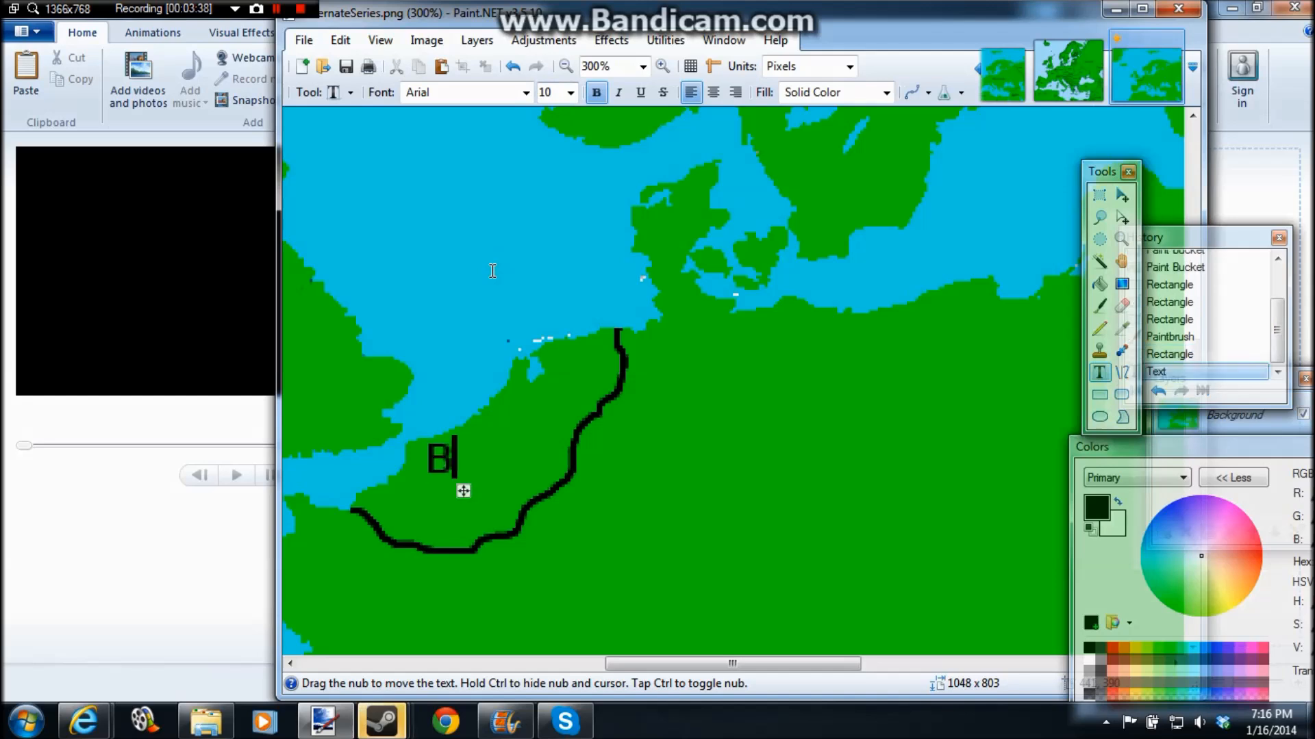
{"action": "type", "text": "rabrantium"}
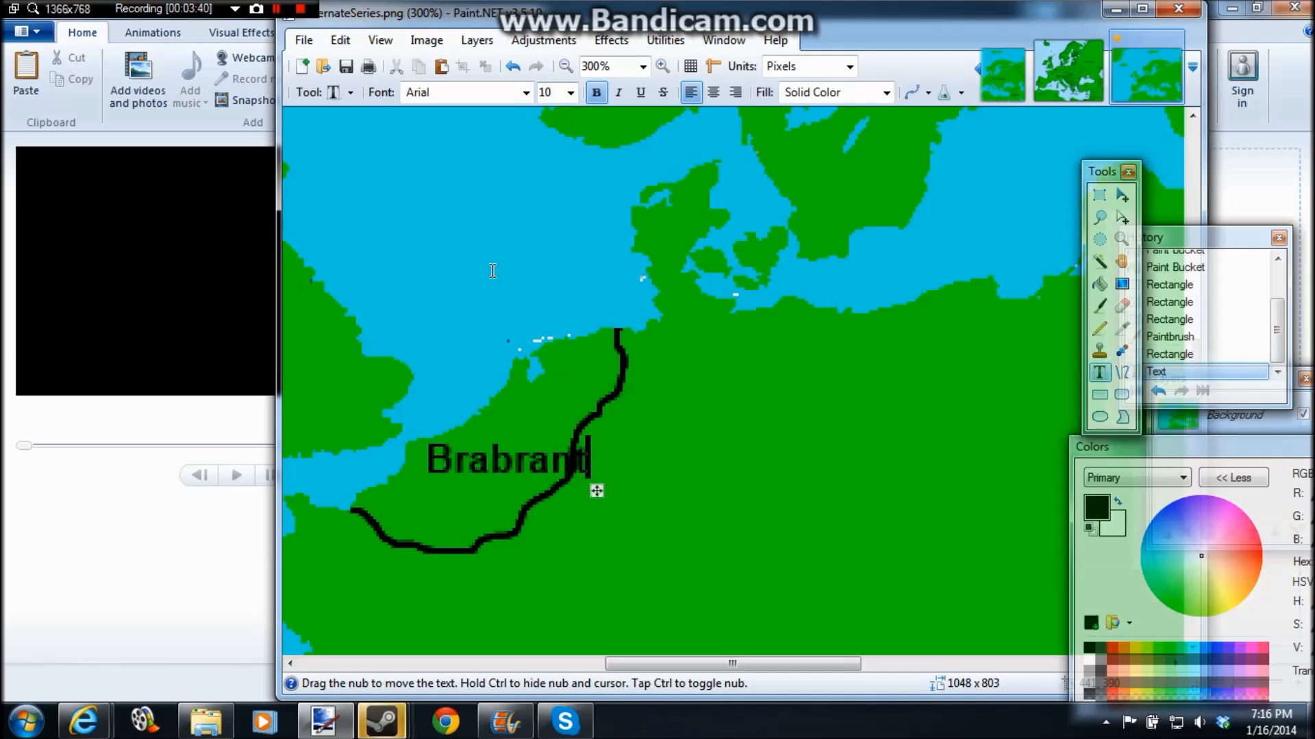
{"action": "left_click_drag", "start_coordinate": [666, 490], "coordinate": [614, 338]}
{"action": "left_click", "coordinate": [598, 95]}
{"action": "double_click", "coordinate": [598, 93]}
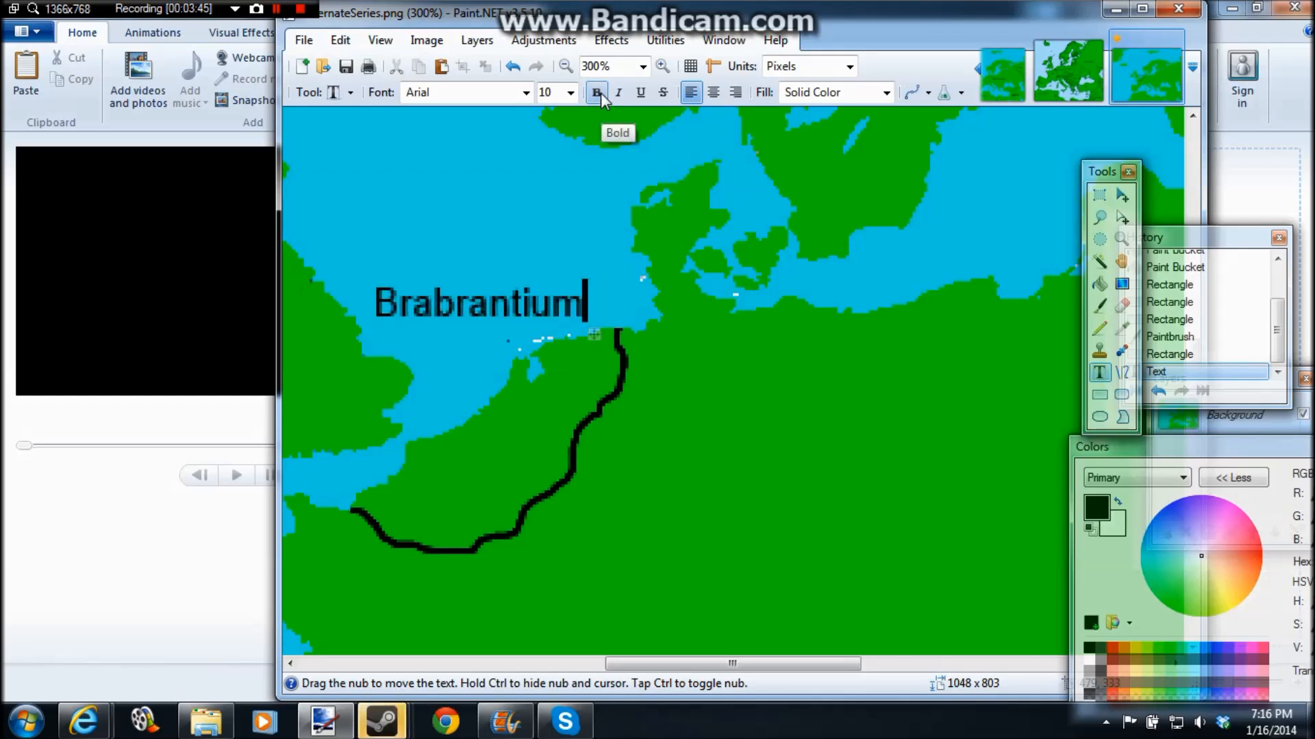
{"action": "left_click", "coordinate": [598, 93]}
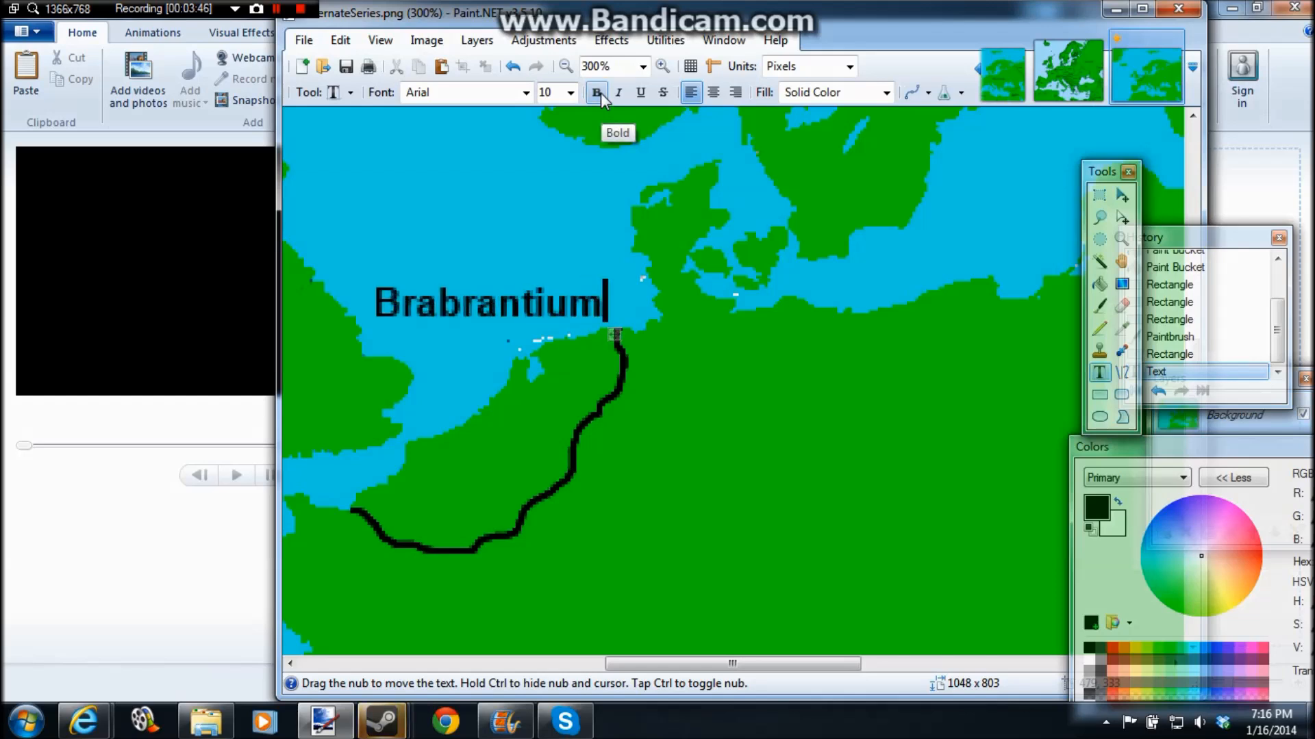
{"action": "left_click_drag", "start_coordinate": [615, 334], "coordinate": [643, 258]}
{"action": "key", "text": "ctrl+z"}
Step: Add a new layer and write "Brabrantium" on it in bold Arial 10, starting at England's southeast coast
{"action": "left_click_drag", "start_coordinate": [1233, 239], "coordinate": [1212, 176]}
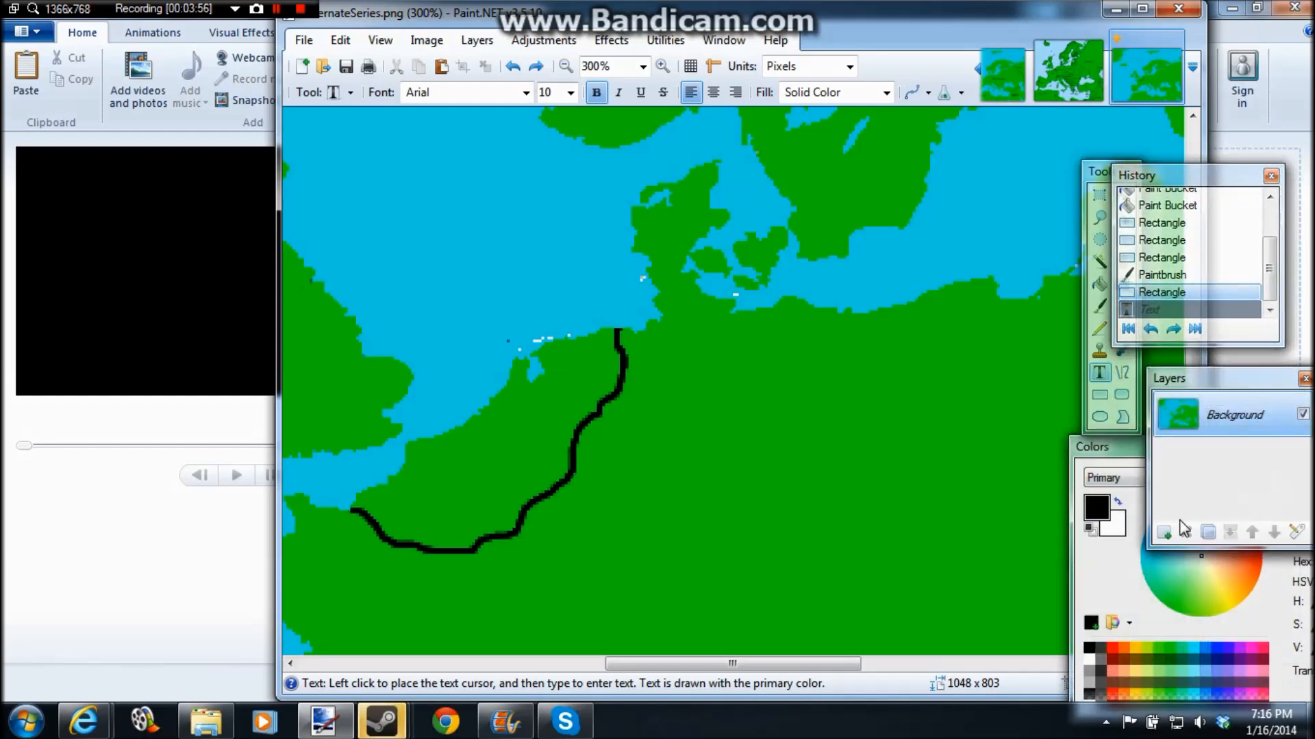
{"action": "left_click", "coordinate": [1164, 532]}
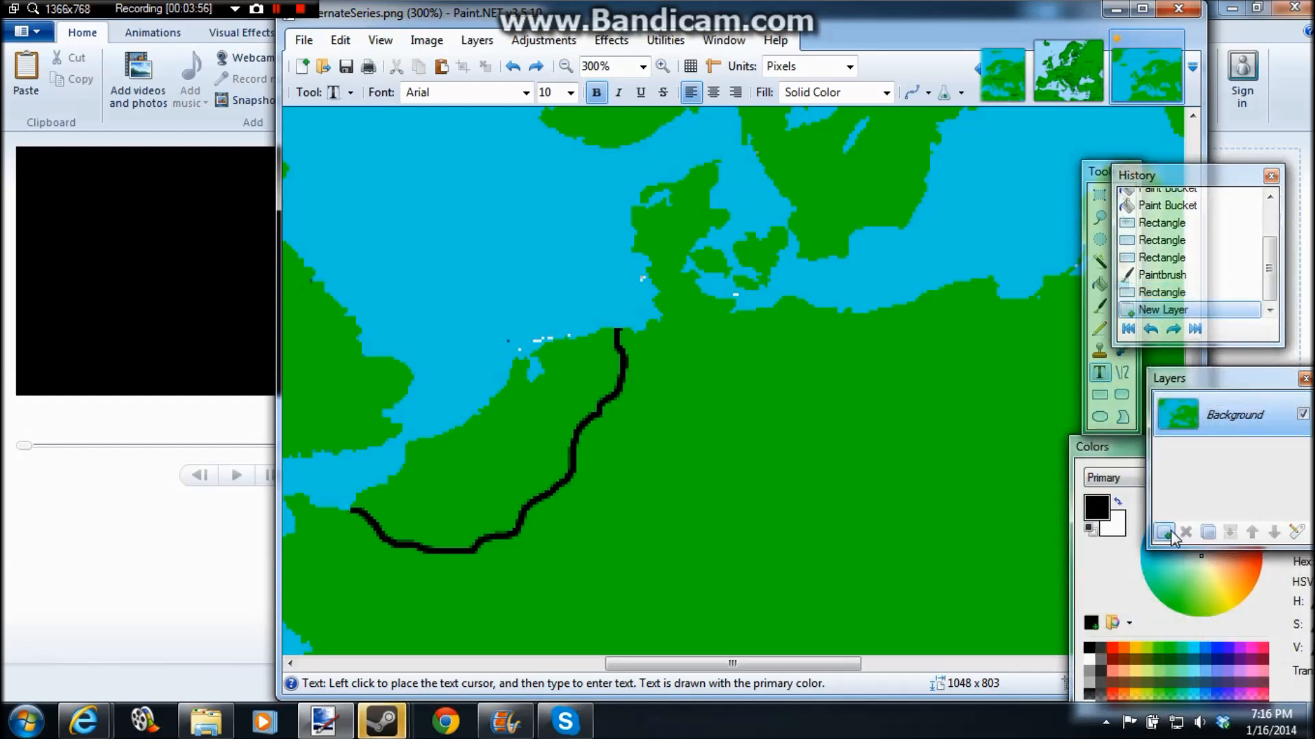
{"action": "left_click", "coordinate": [400, 378]}
{"action": "type", "text": "Brandon"}
{"action": "key", "text": "BackSpace"}
{"action": "key", "text": "BackSpace"}
{"action": "key", "text": "BackSpace"}
{"action": "key", "text": "BackSpace"}
{"action": "key", "text": "BackSpace"}
{"action": "key", "text": "BackSpace"}
{"action": "key", "text": "BackSpace"}
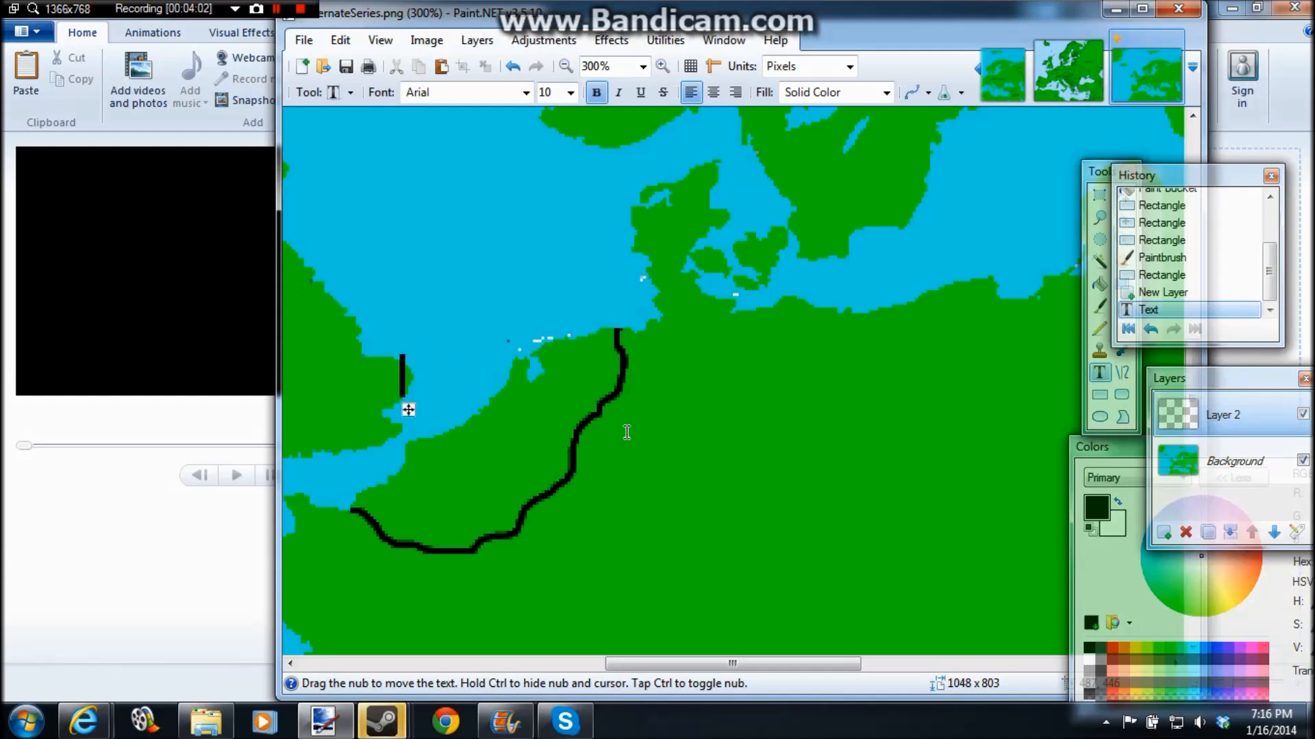
{"action": "type", "text": "Brabrantium"}
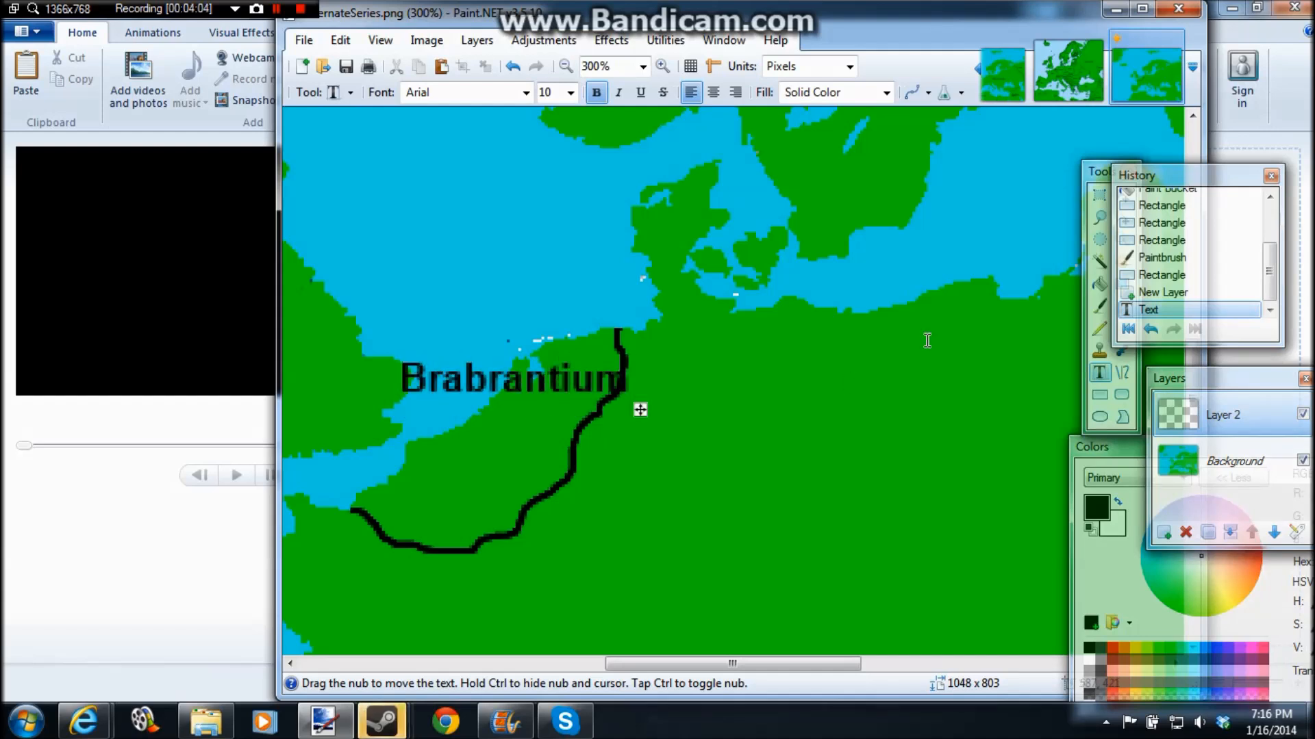
Step: Select all of Layer 2, rotate the label diagonally along the coast, and move it inside the Low Countries border
{"action": "left_click_drag", "start_coordinate": [1103, 178], "coordinate": [1087, 183]}
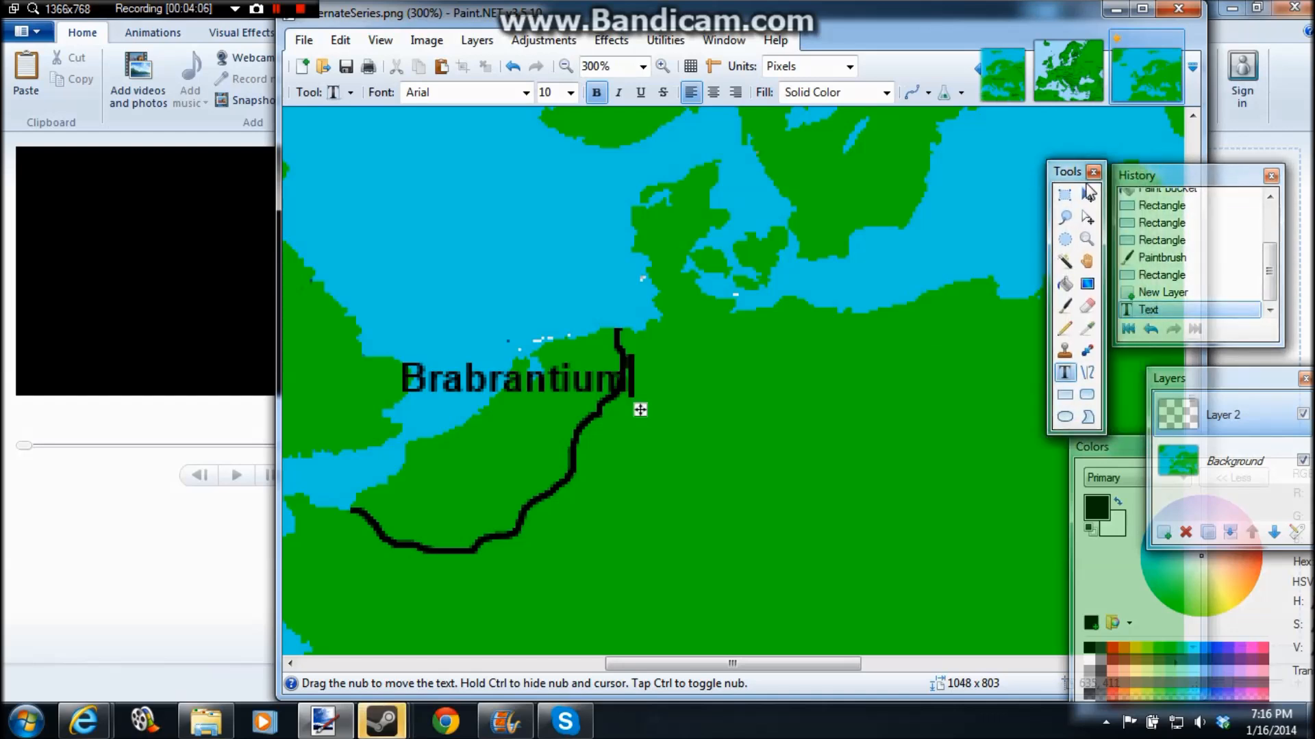
{"action": "left_click", "coordinate": [1088, 194]}
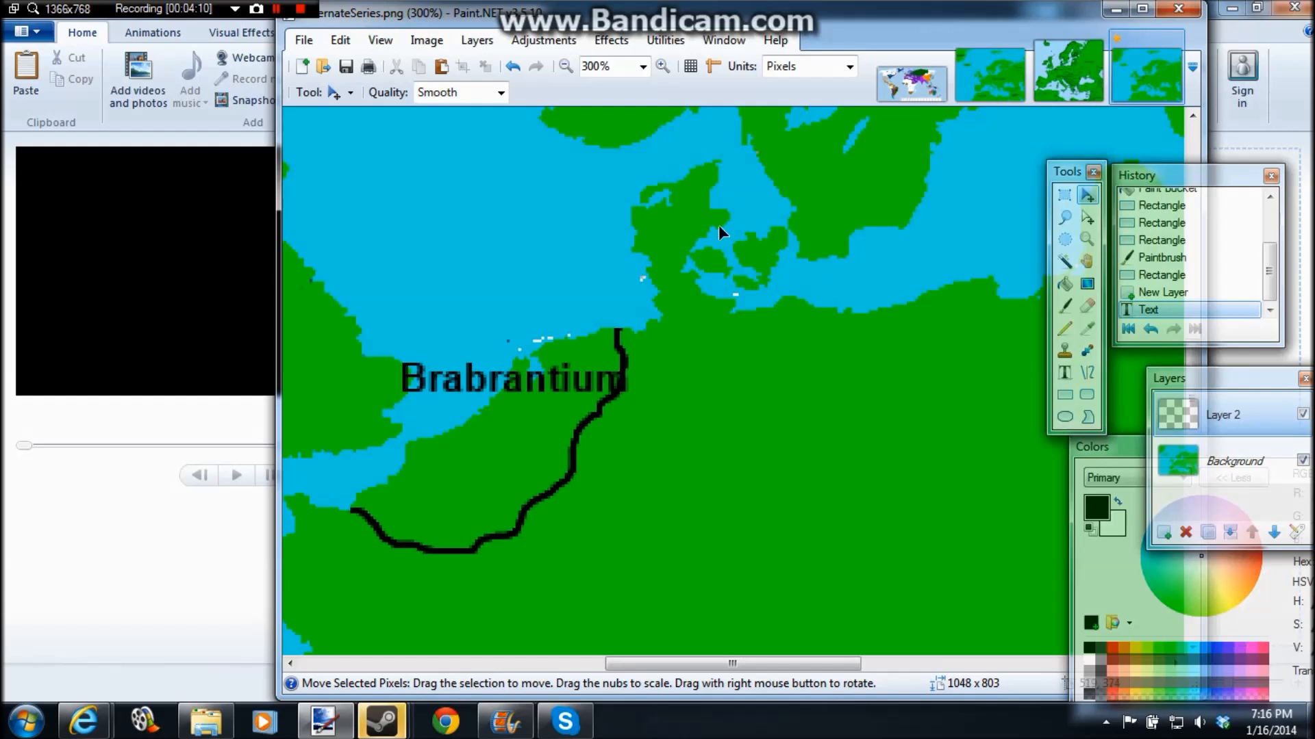
{"action": "key", "text": "ctrl+a"}
{"action": "left_click_drag", "start_coordinate": [634, 219], "coordinate": [535, 271]}
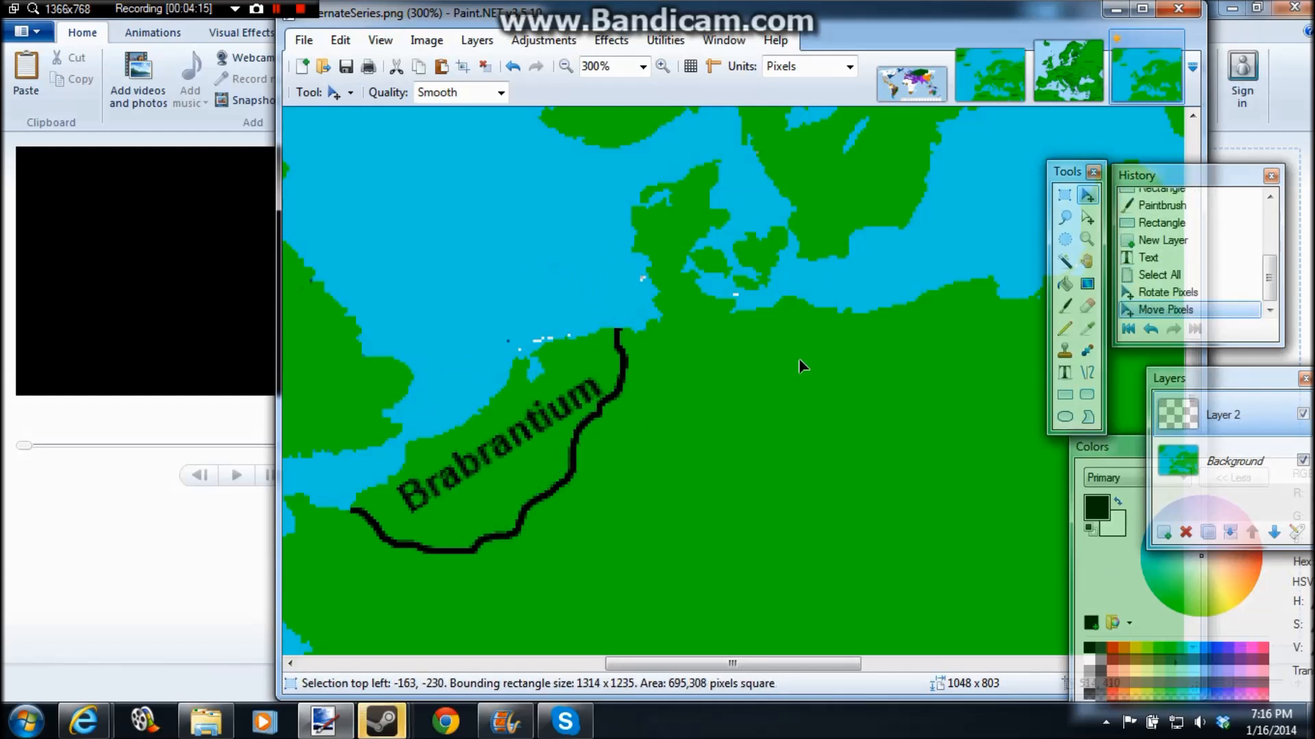
Step: Fill parts of the Brabrantium lettering with black using the Paint Bucket, raising the tolerance to 34%
{"action": "left_click", "coordinate": [1065, 283]}
{"action": "left_click", "coordinate": [566, 66]}
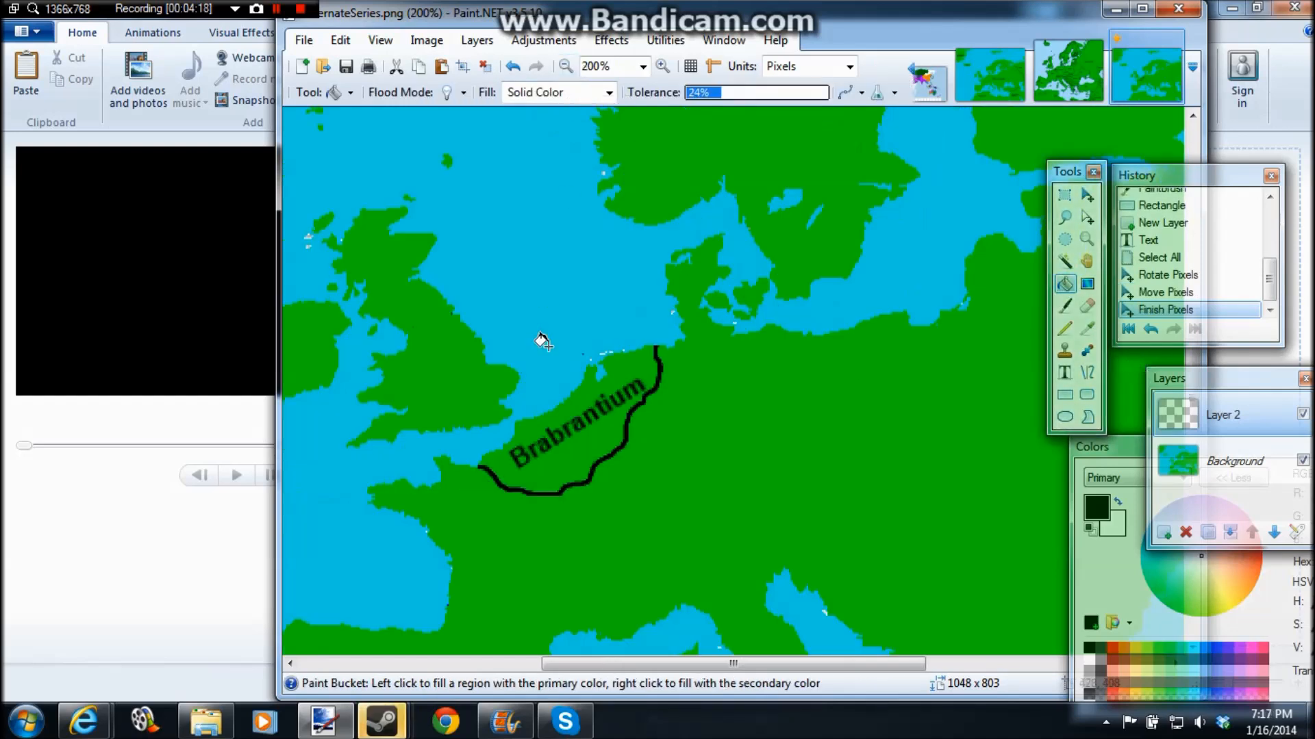
{"action": "left_click", "coordinate": [517, 449]}
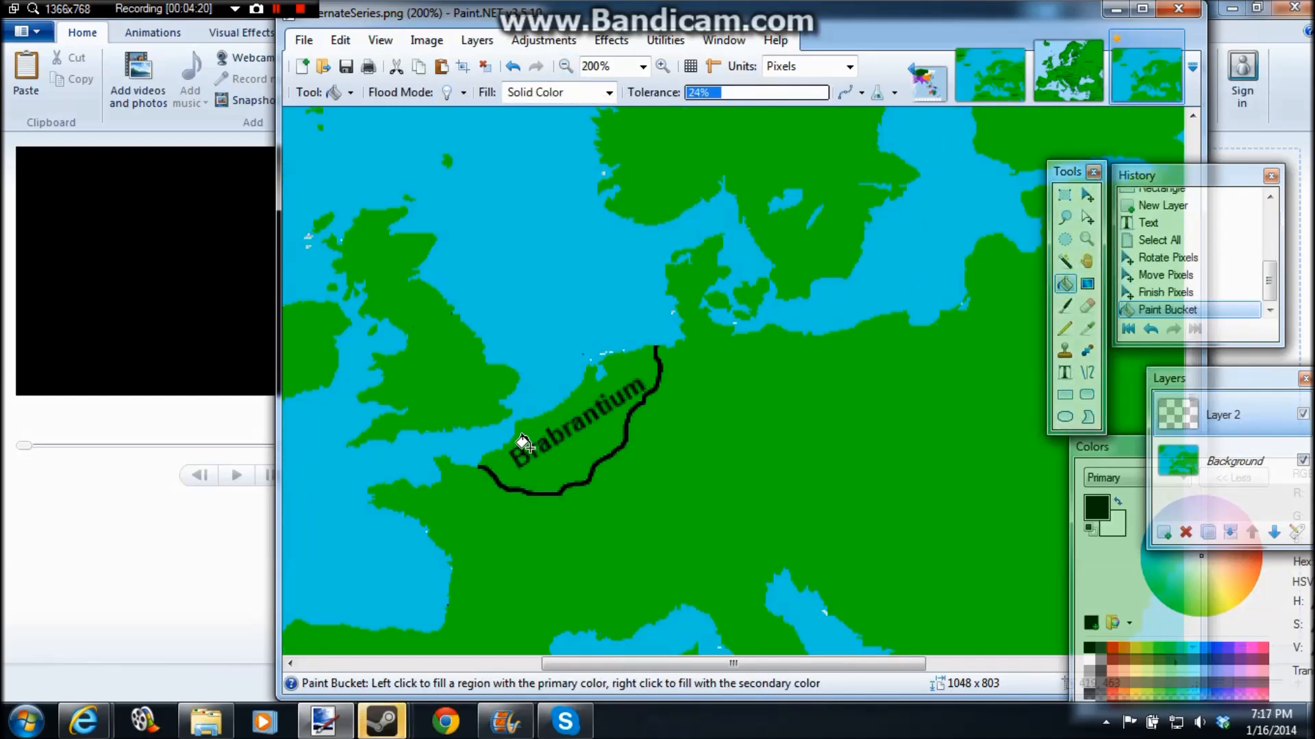
{"action": "left_click", "coordinate": [523, 442]}
{"action": "left_click", "coordinate": [734, 92]}
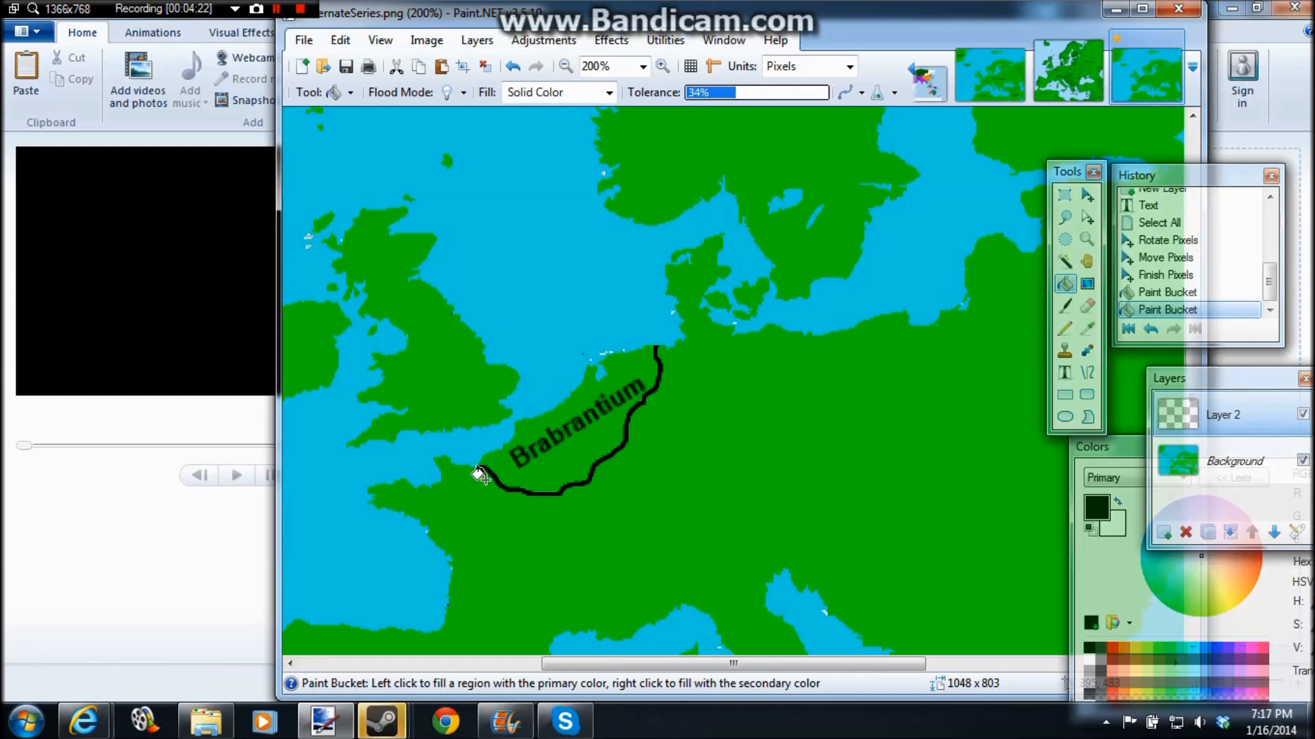
{"action": "left_click", "coordinate": [519, 442]}
{"action": "left_click", "coordinate": [524, 453]}
{"action": "left_click", "coordinate": [526, 438]}
{"action": "left_click", "coordinate": [528, 440]}
{"action": "left_click", "coordinate": [540, 438]}
{"action": "left_click", "coordinate": [545, 435]}
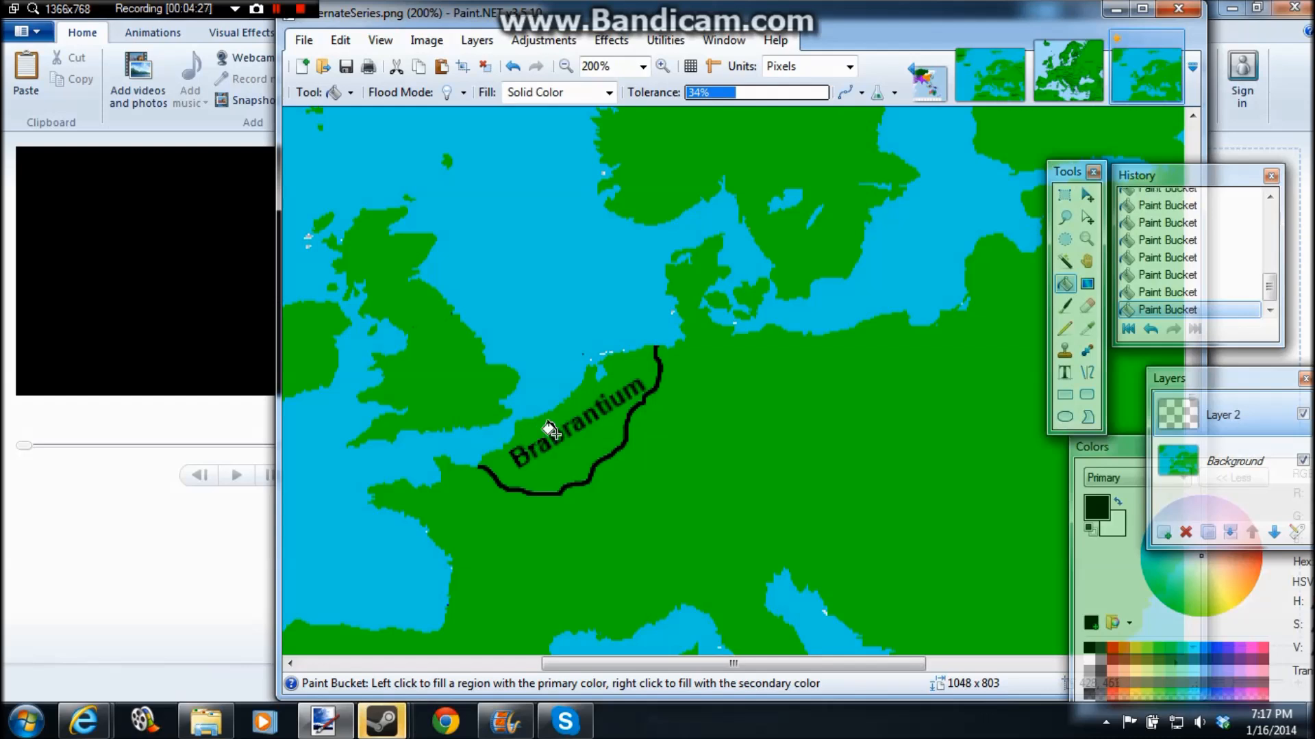
Step: Return to the Paintbrush with black and merge Layer 2 down into the Background
{"action": "left_click", "coordinate": [1065, 306]}
{"action": "left_click", "coordinate": [1090, 648]}
{"action": "left_click", "coordinate": [1243, 392]}
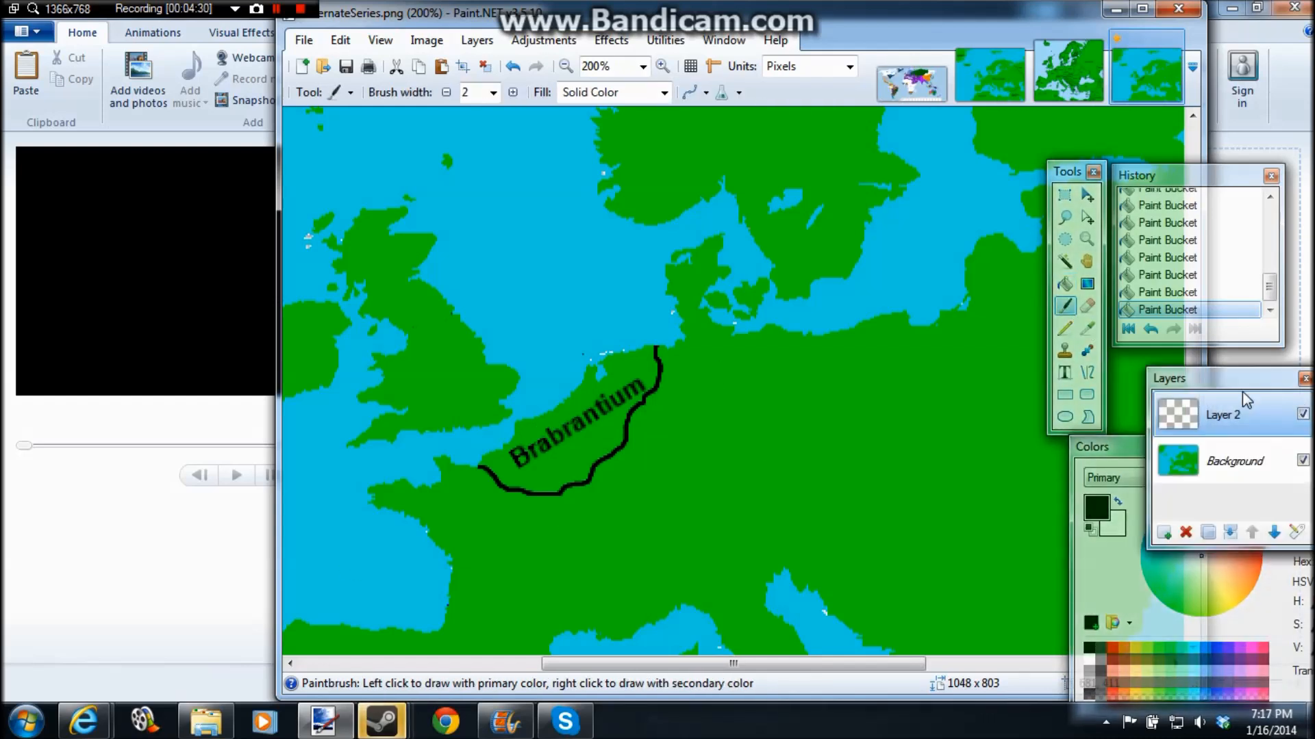
{"action": "left_click", "coordinate": [1234, 534]}
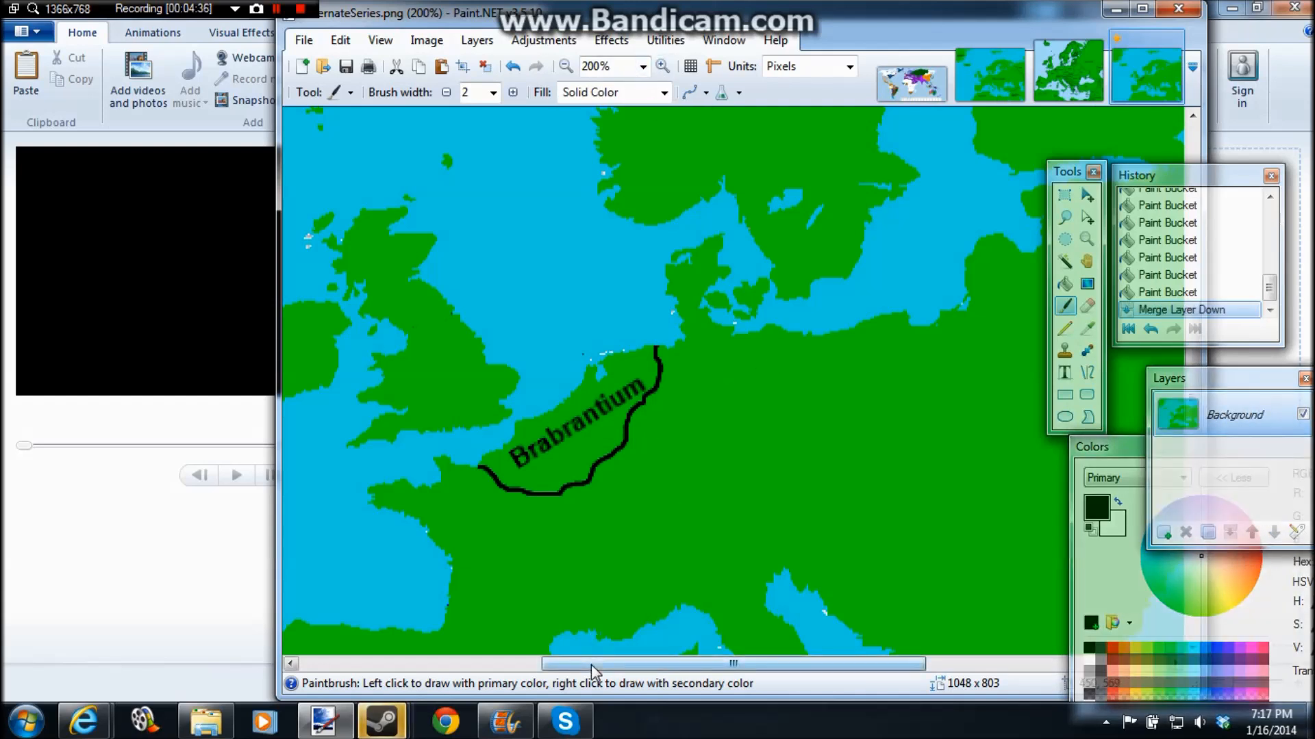
Step: Paint a black border around the Baltic region, from the southeastern Baltic coast to the Gulf of Finland's eastern end
{"action": "left_click_drag", "start_coordinate": [590, 664], "coordinate": [734, 617]}
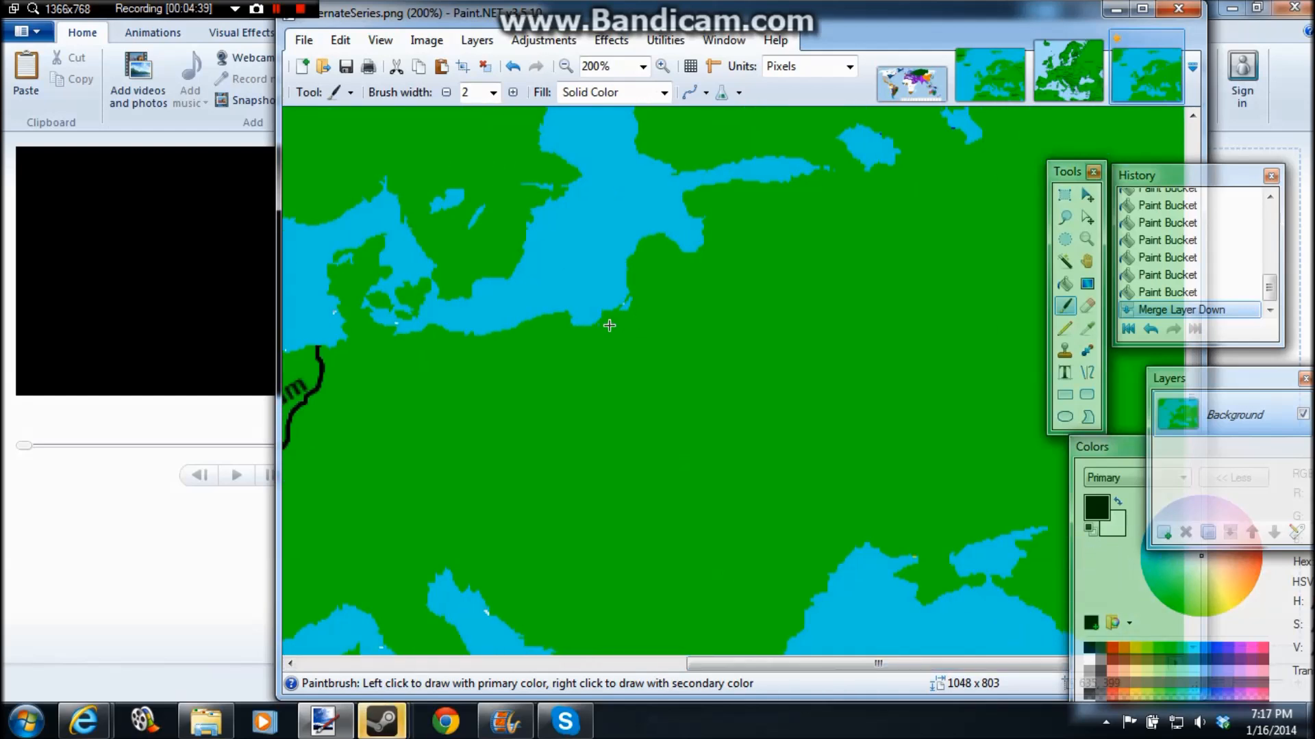
{"action": "mouse_move", "coordinate": [585, 330]}
{"action": "left_mouse_down"}
{"action": "mouse_move", "coordinate": [639, 376]}
{"action": "mouse_move", "coordinate": [741, 343]}
{"action": "left_mouse_up"}
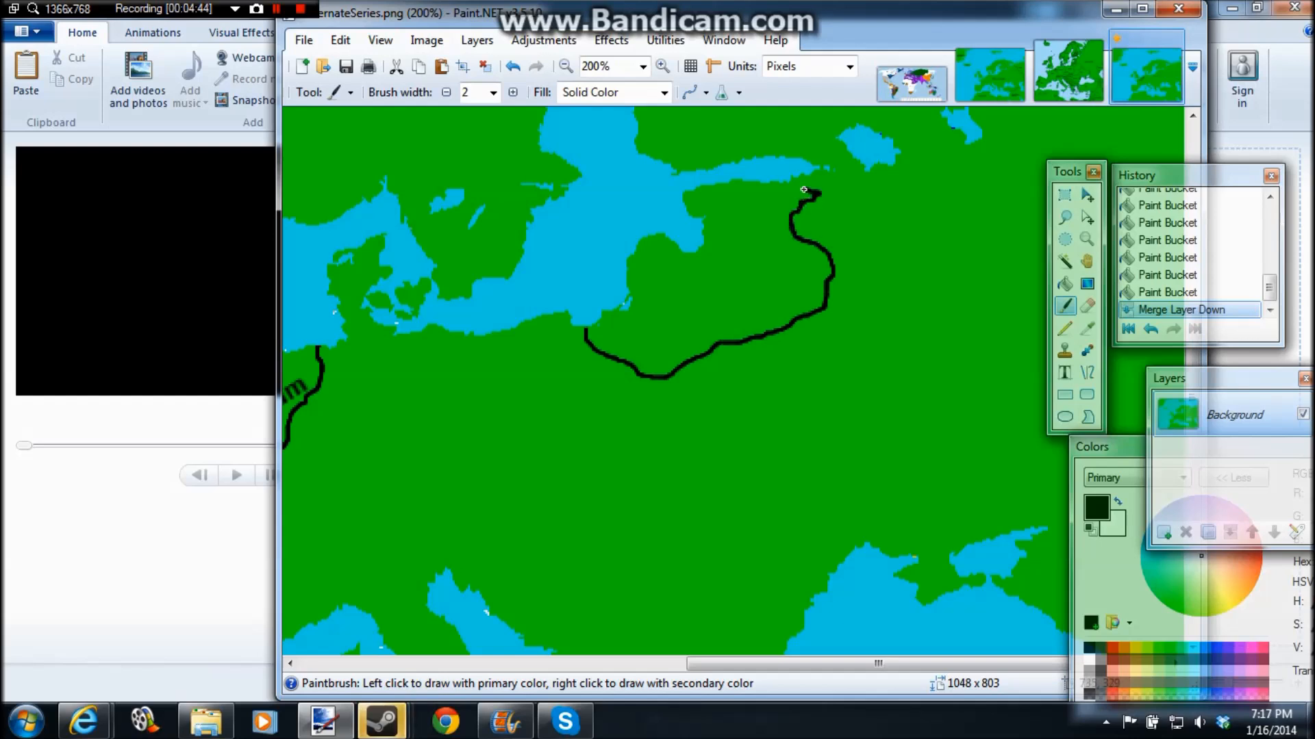
{"action": "left_click_drag", "start_coordinate": [808, 179], "coordinate": [809, 179]}
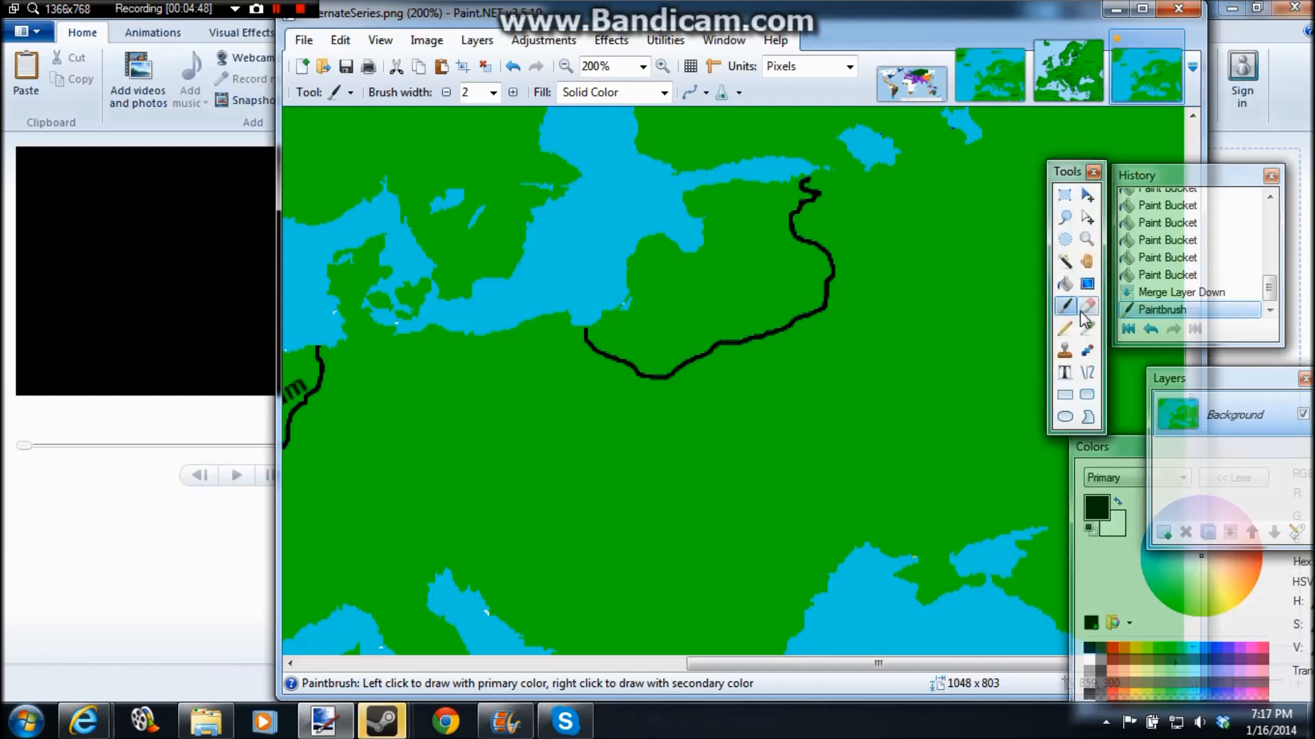
Step: Label the newly bordered Baltic region "Talin" in bold Arial 10 and move the text toward its middle
{"action": "left_click", "coordinate": [1064, 373]}
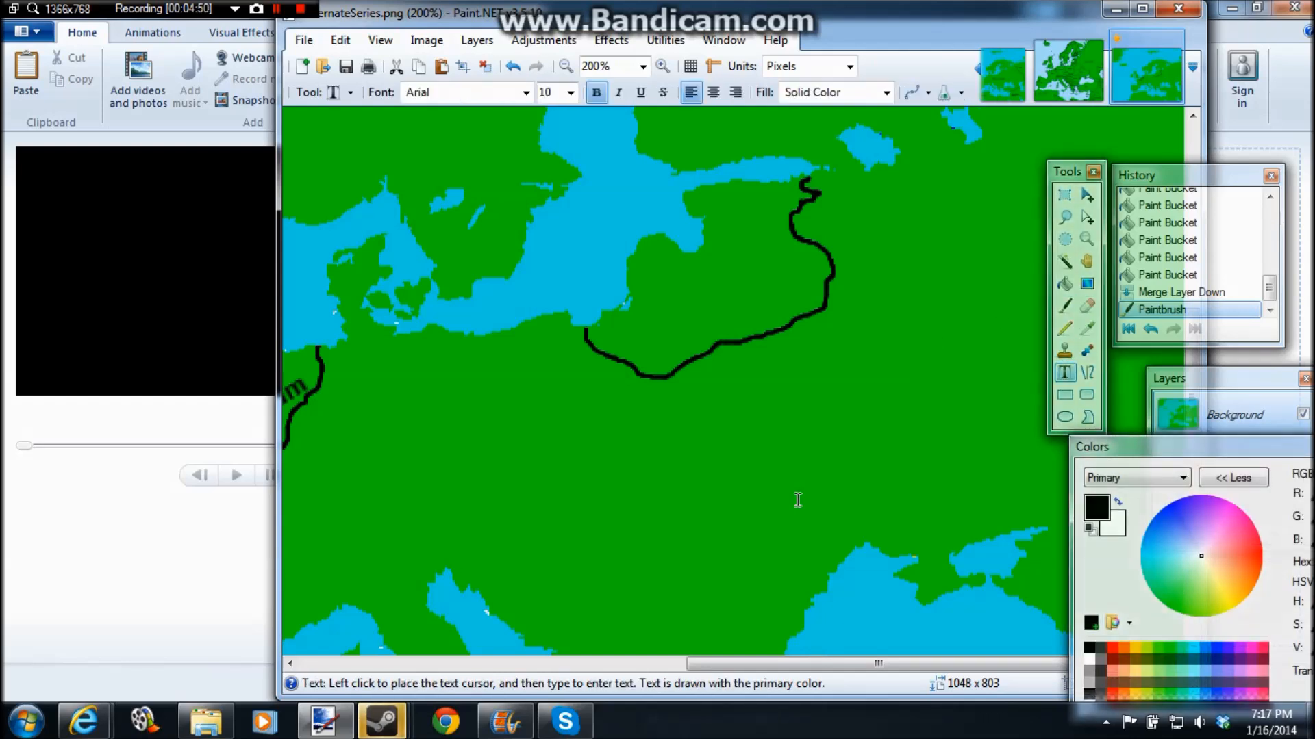
{"action": "left_click", "coordinate": [644, 282]}
{"action": "type", "text": "Talin"}
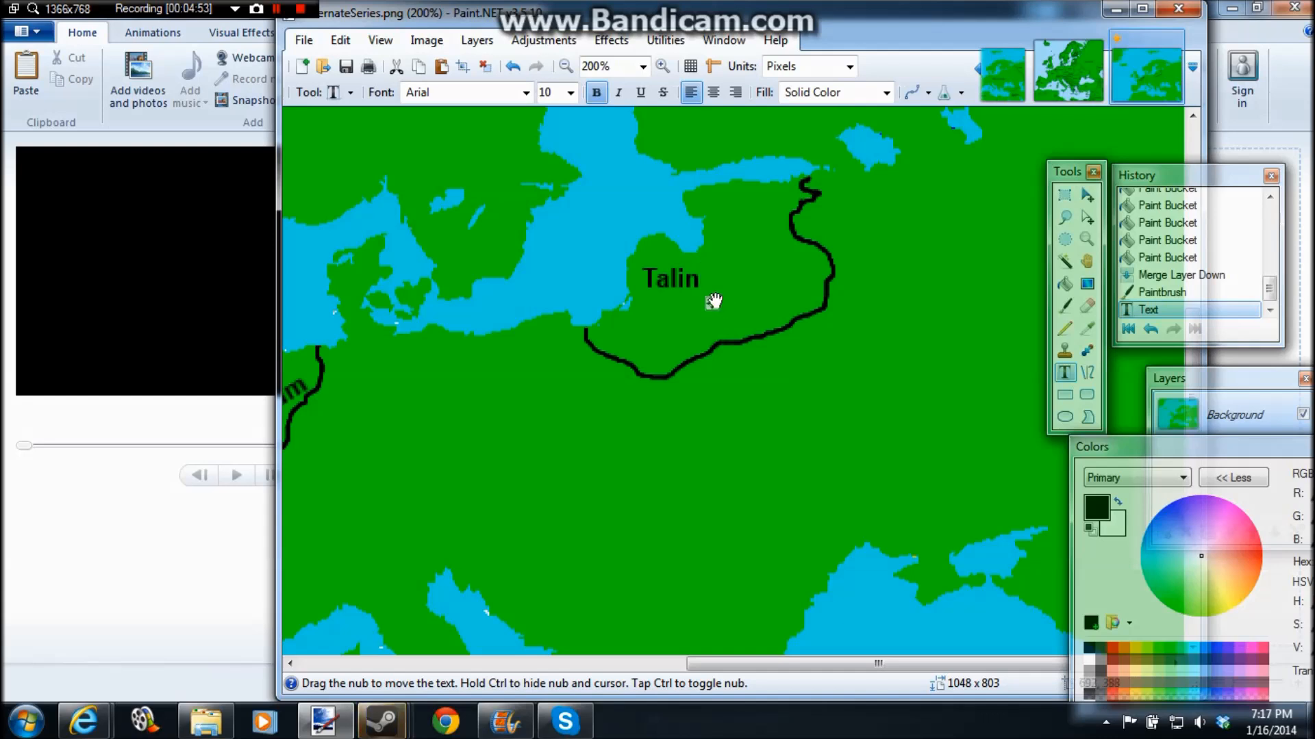
{"action": "left_click_drag", "start_coordinate": [712, 304], "coordinate": [750, 307]}
{"action": "left_click", "coordinate": [879, 348]}
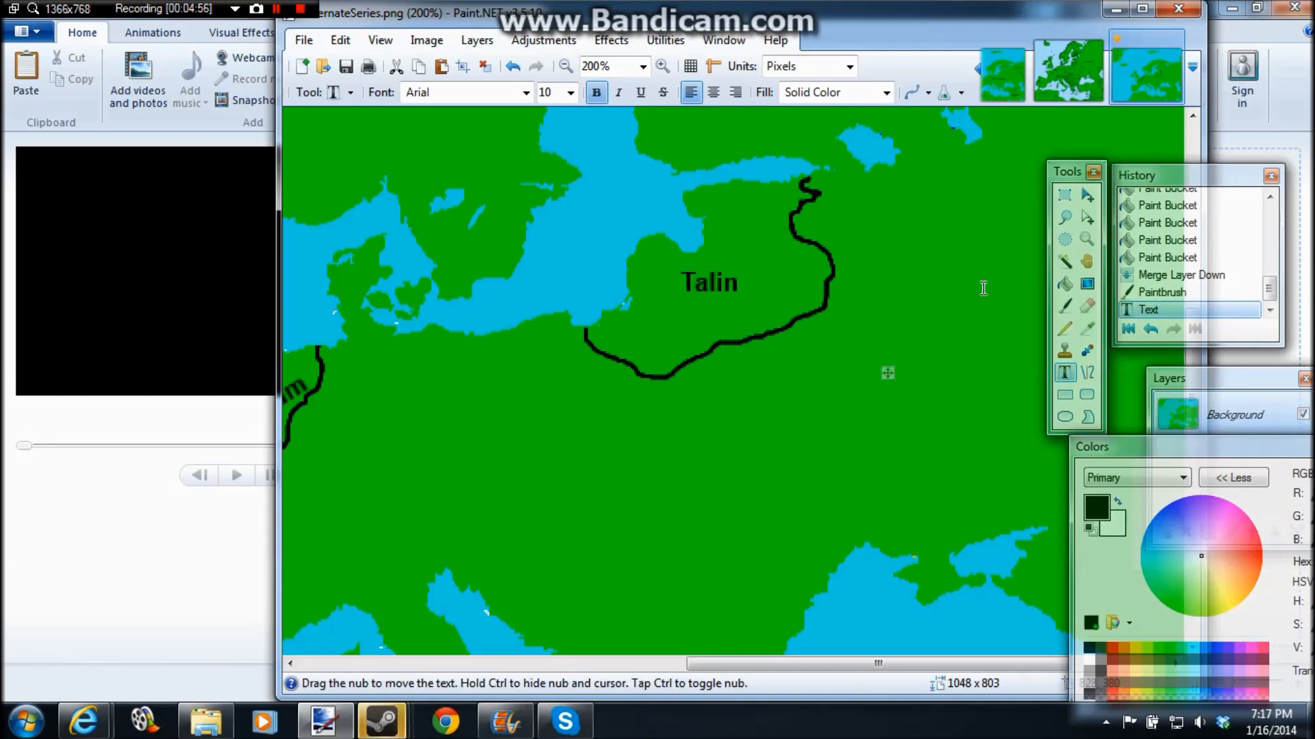
Step: Replace the tilted leftover selection with a rectangular selection covering the whole 1048 × 803 map
{"action": "left_click", "coordinate": [1064, 283]}
{"action": "left_click", "coordinate": [567, 66]}
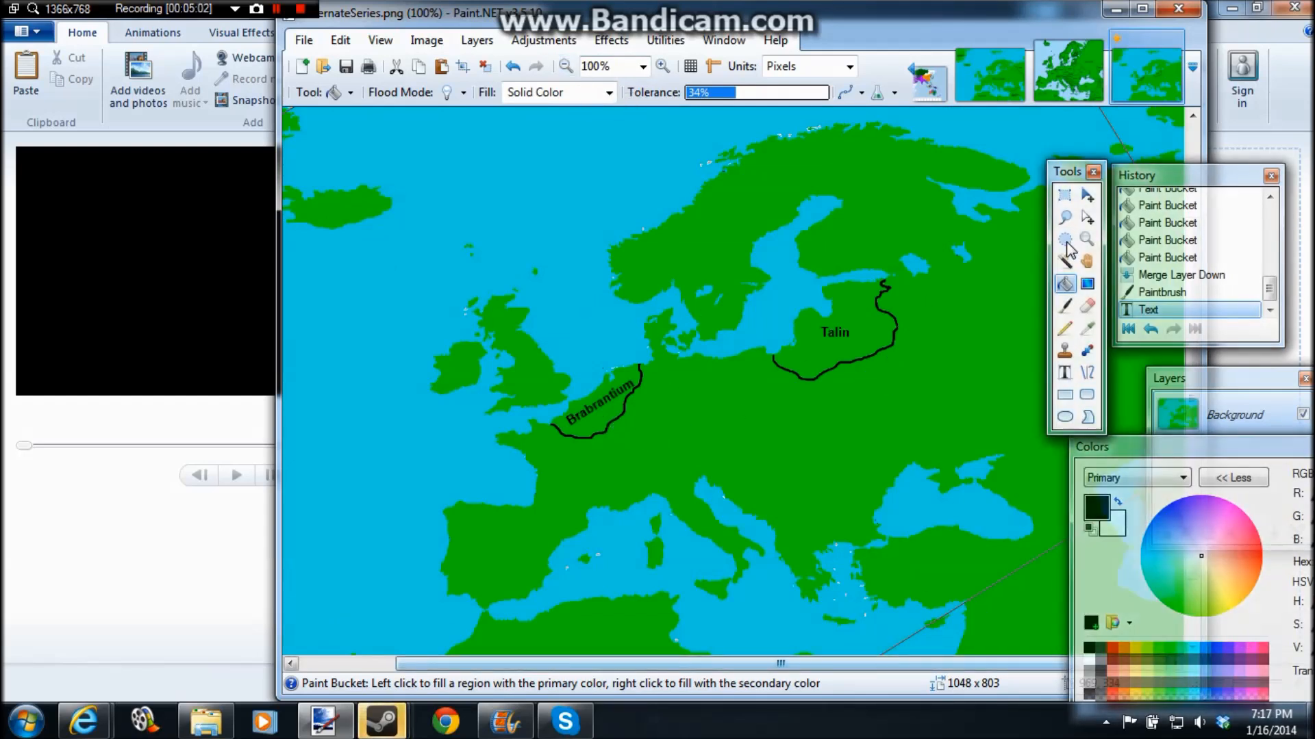
{"action": "left_click", "coordinate": [1064, 195]}
{"action": "left_click", "coordinate": [567, 66]}
{"action": "left_click", "coordinate": [567, 66]}
{"action": "left_click", "coordinate": [567, 66]}
{"action": "left_click_drag", "start_coordinate": [537, 183], "coordinate": [921, 529]}
{"action": "left_click", "coordinate": [662, 66]}
{"action": "left_click", "coordinate": [662, 65]}
{"action": "left_click", "coordinate": [662, 65]}
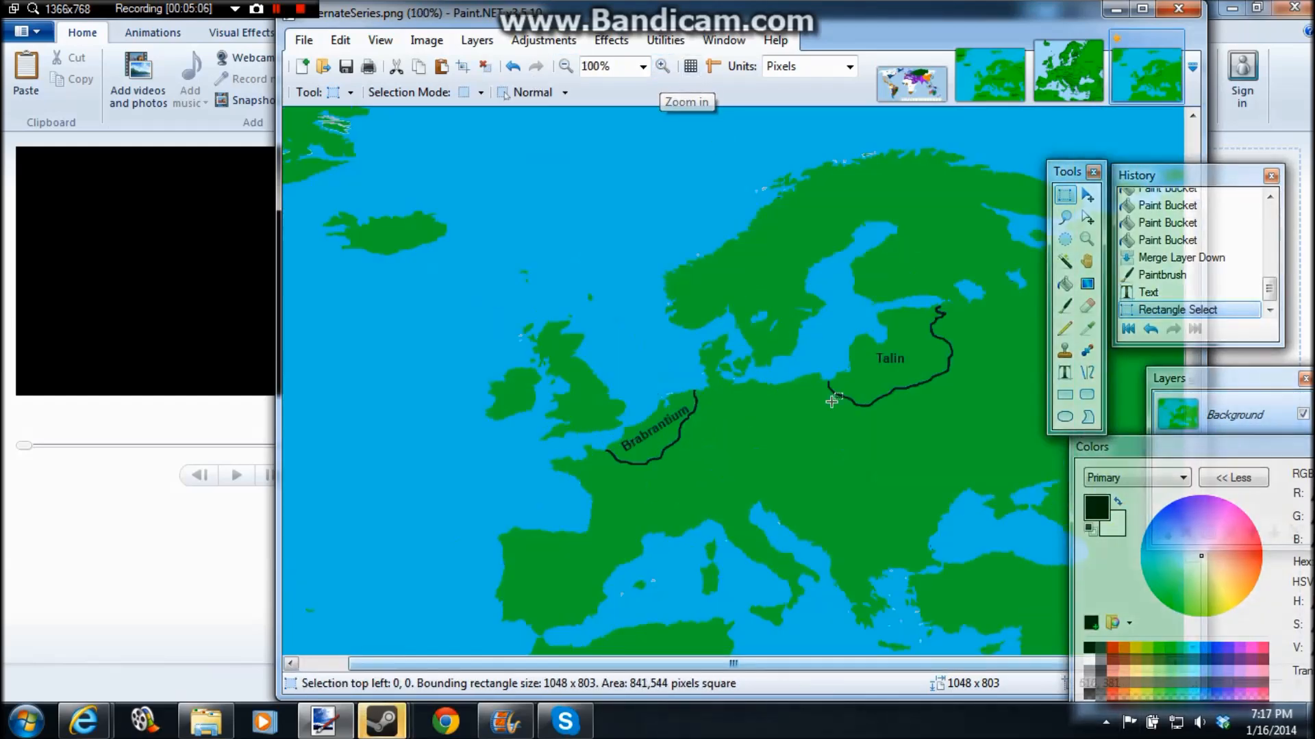
Step: Try filling the Talin territory with white using the Paint Bucket, and undo the fill
{"action": "left_click", "coordinate": [1064, 284]}
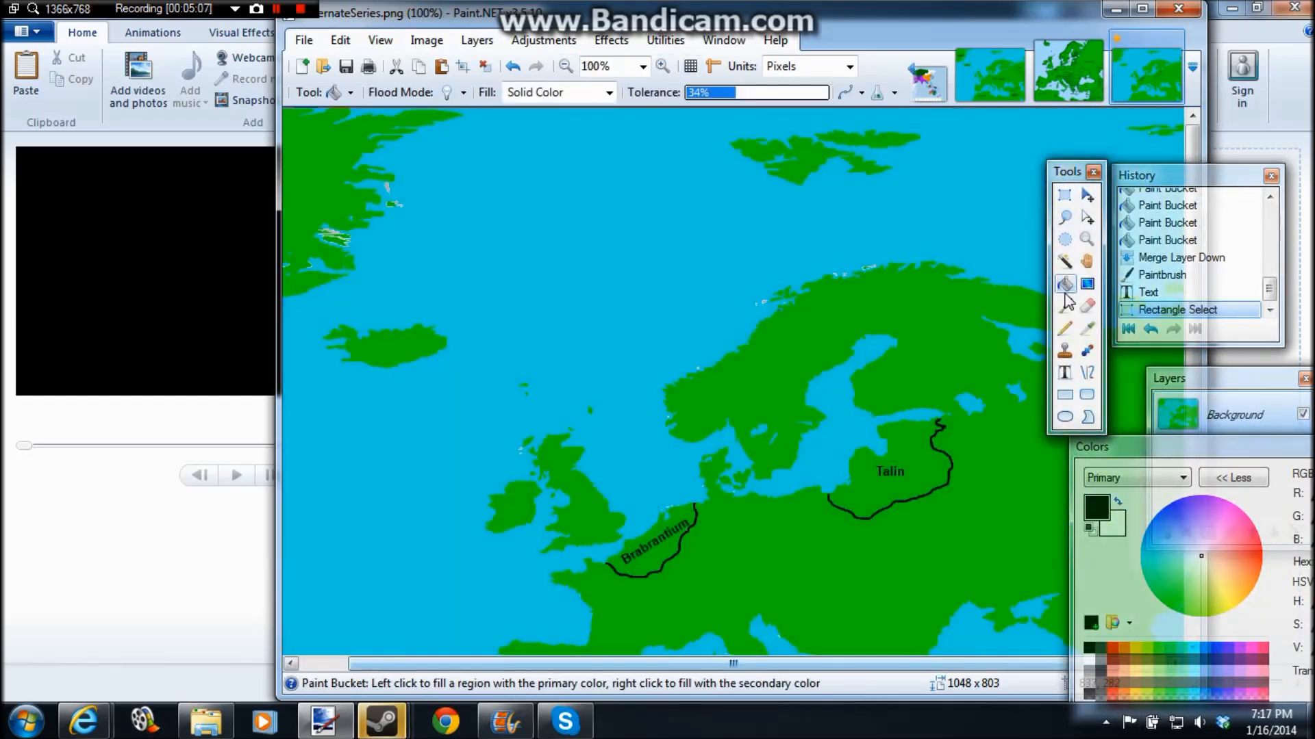
{"action": "left_click", "coordinate": [1092, 664]}
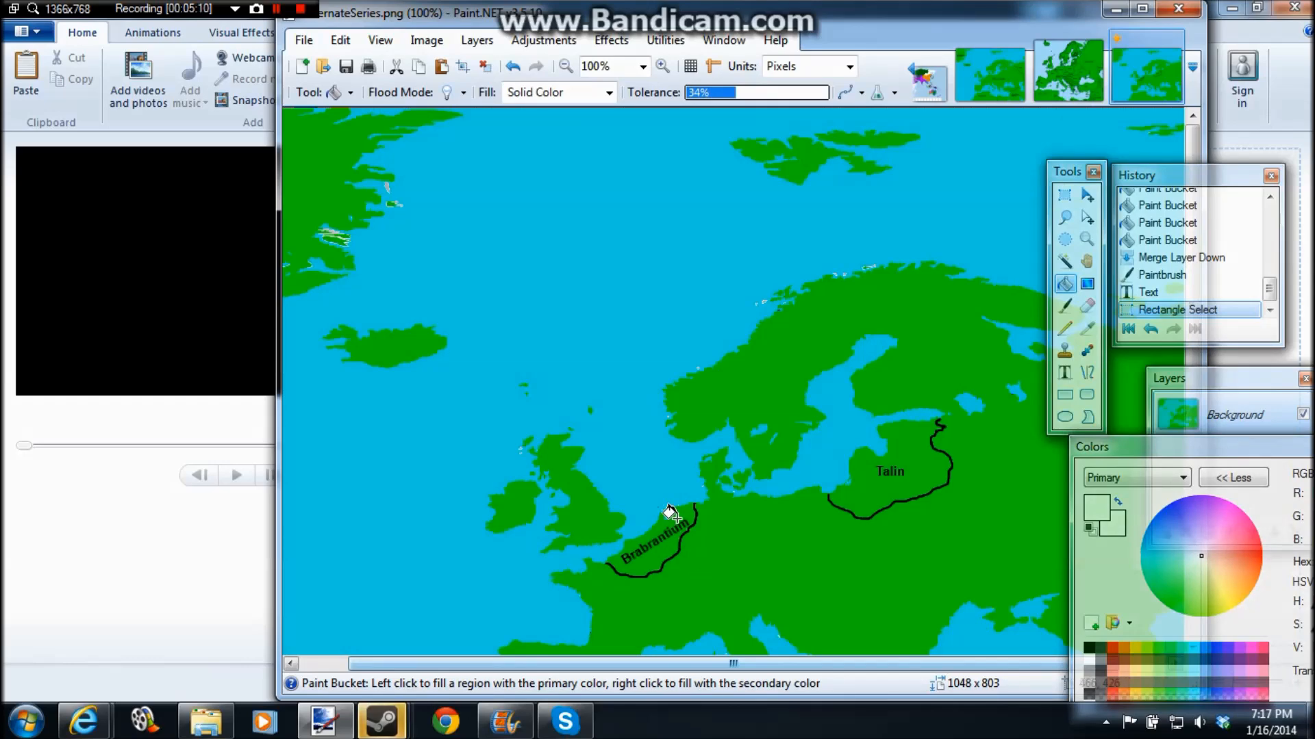
{"action": "left_click", "coordinate": [921, 441]}
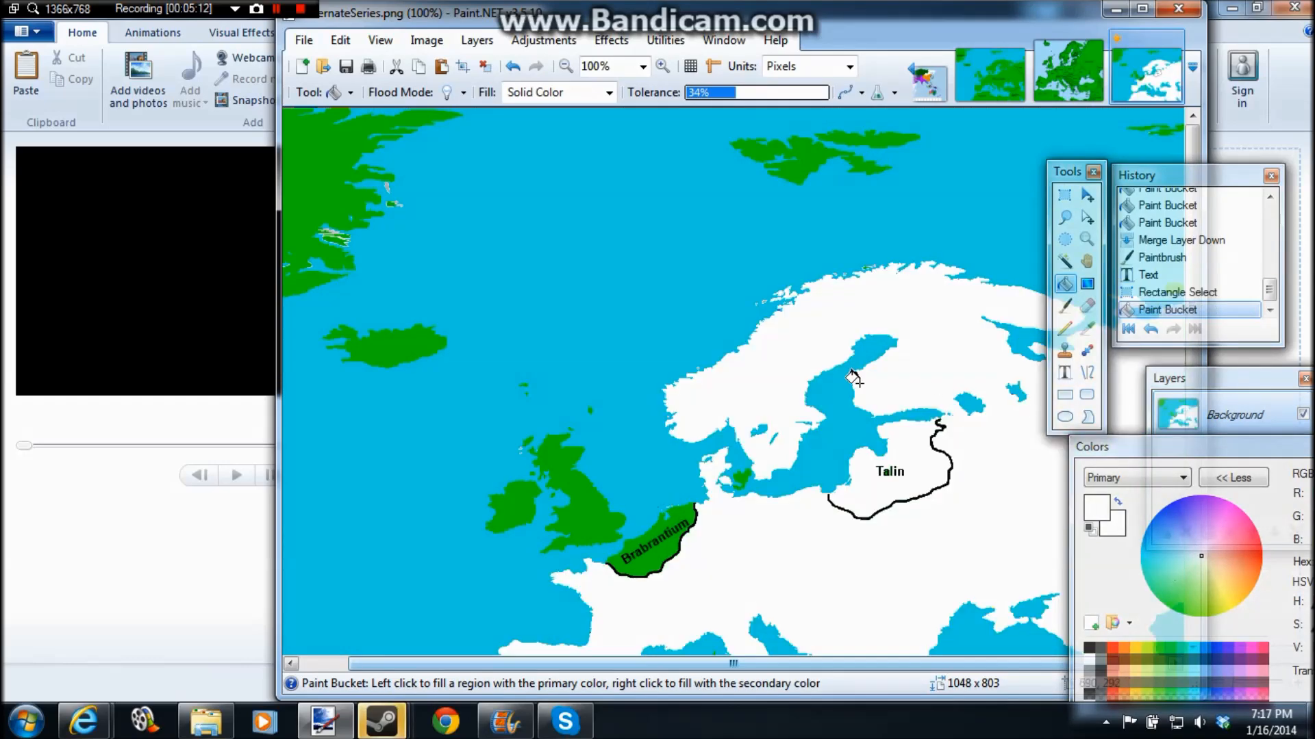
{"action": "key", "text": "ctrl+z"}
Step: Dab black with the Paintbrush where the Talin border's southwestern end meets the Baltic coast to close the gap
{"action": "left_click", "coordinate": [1065, 305]}
{"action": "left_click", "coordinate": [1099, 659]}
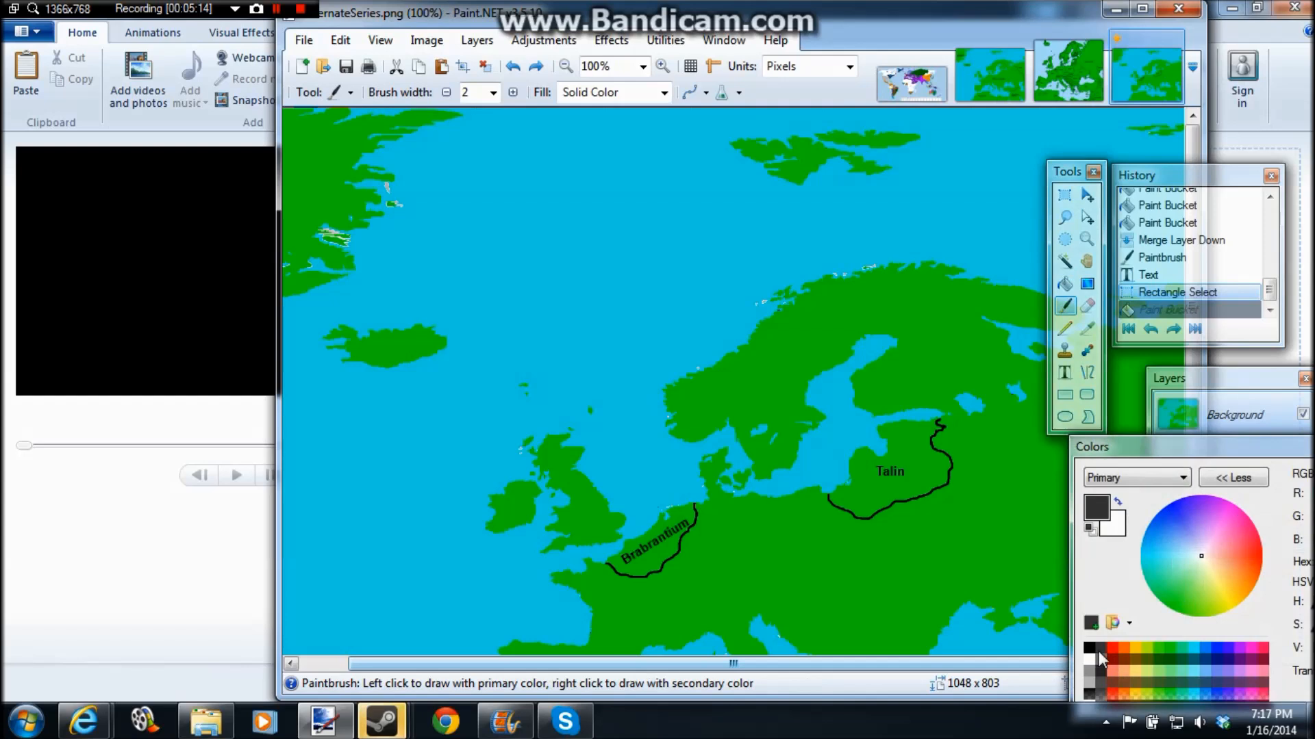
{"action": "left_click", "coordinate": [661, 67]}
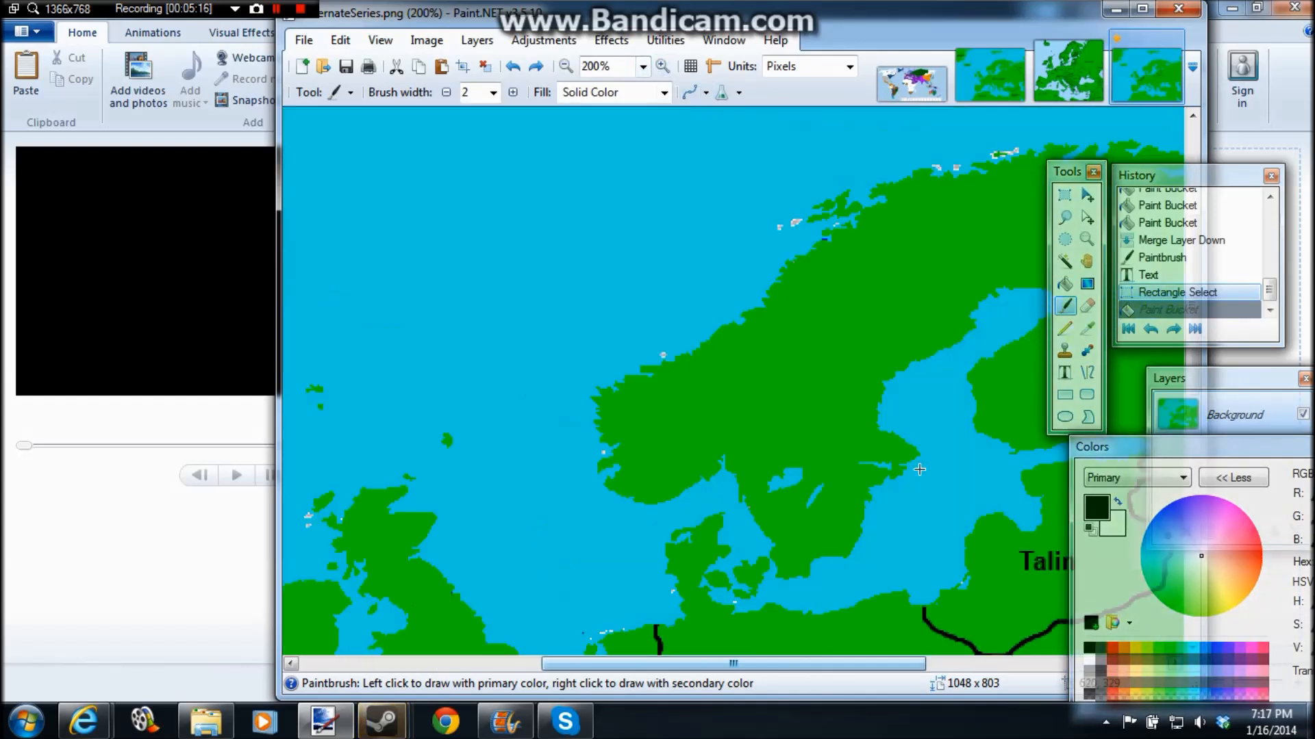
{"action": "left_click", "coordinate": [921, 608]}
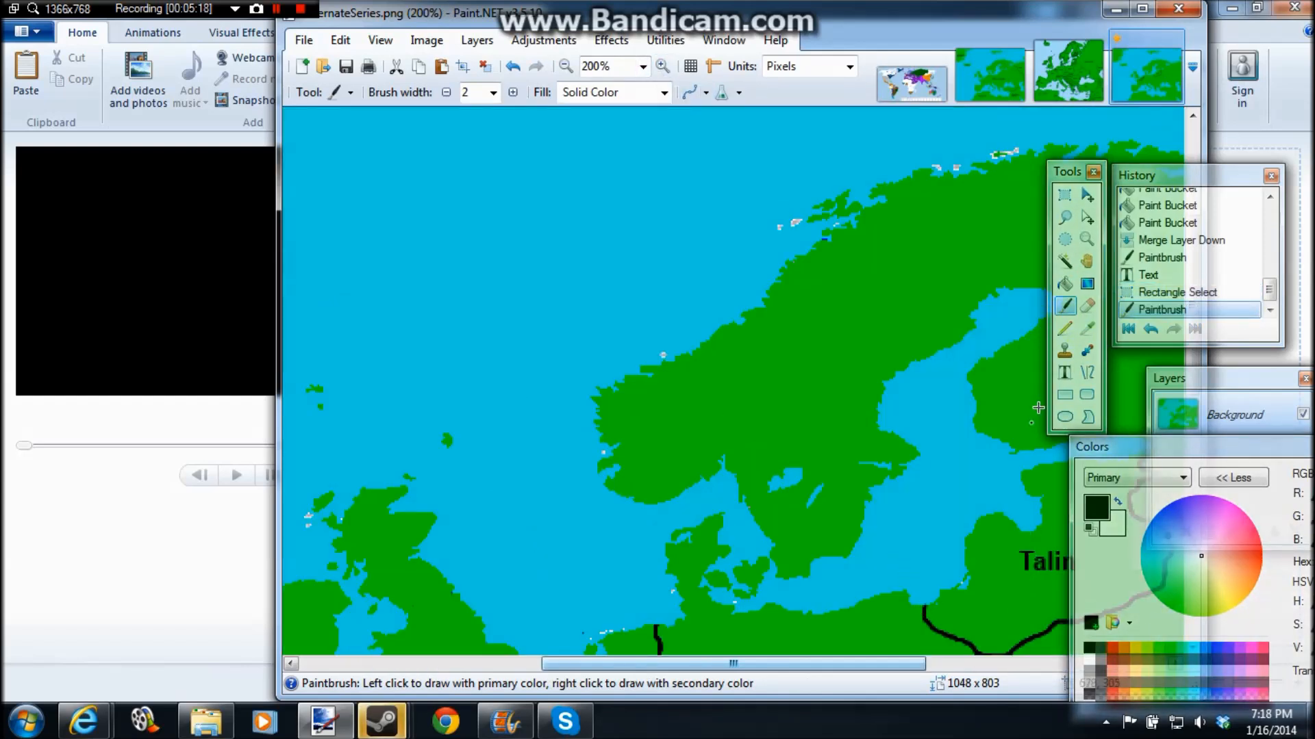
Step: Fill the Talin territory with white using the Paint Bucket
{"action": "left_click", "coordinate": [1064, 284]}
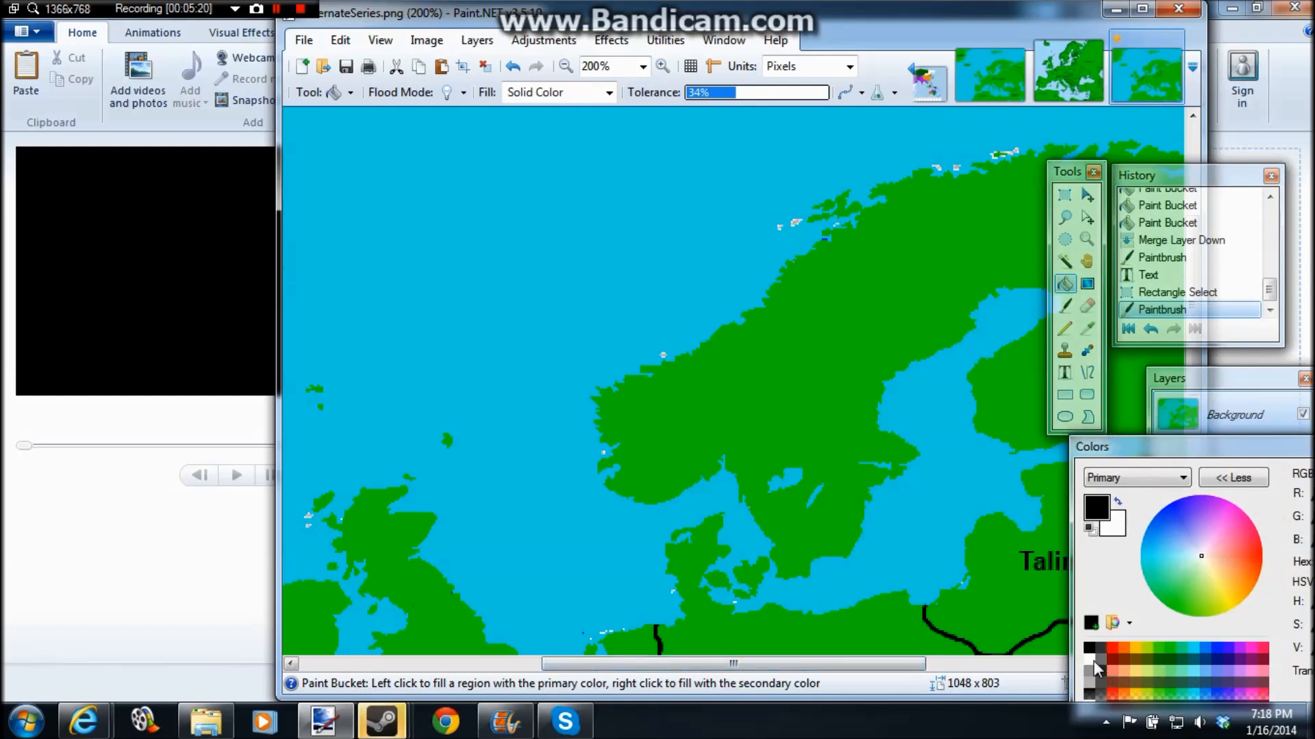
{"action": "left_click", "coordinate": [1093, 662]}
{"action": "left_click", "coordinate": [960, 580]}
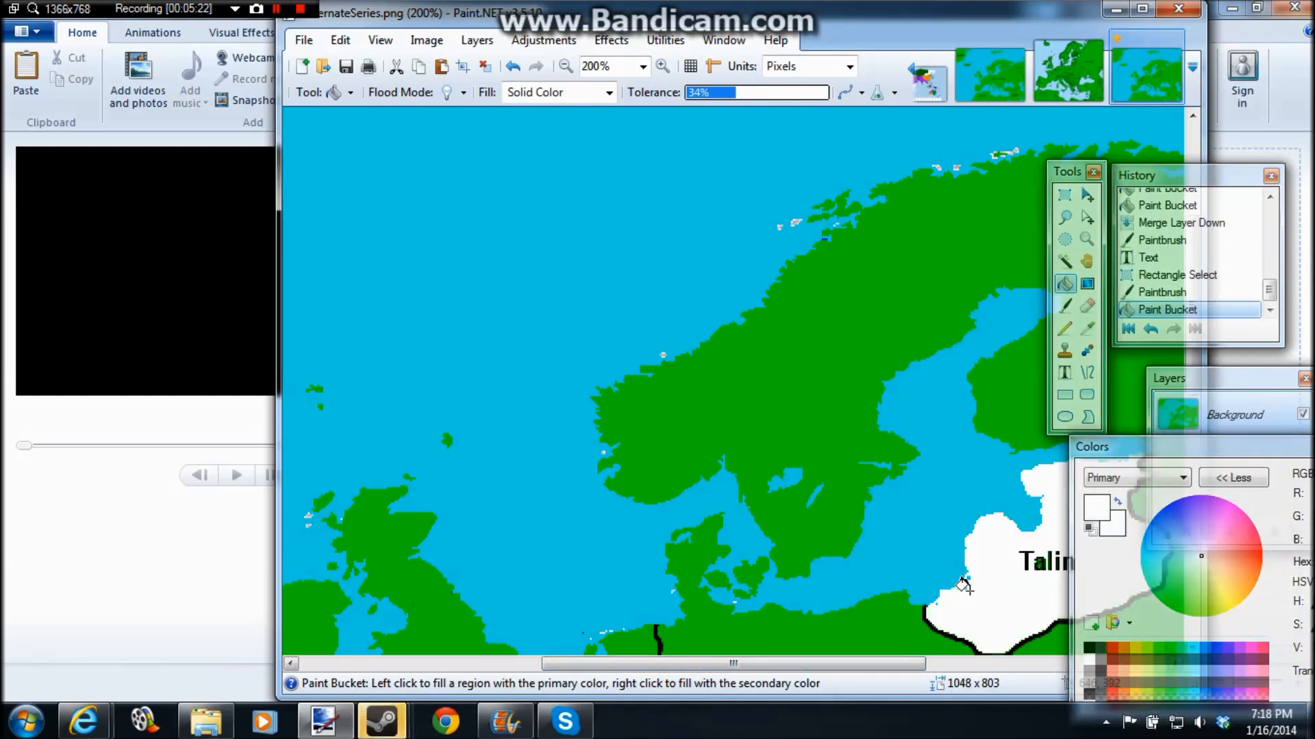
Step: Prepare the Text tool with black as the primary color and a font size of 12
{"action": "left_click", "coordinate": [1064, 379]}
{"action": "left_click", "coordinate": [1089, 647]}
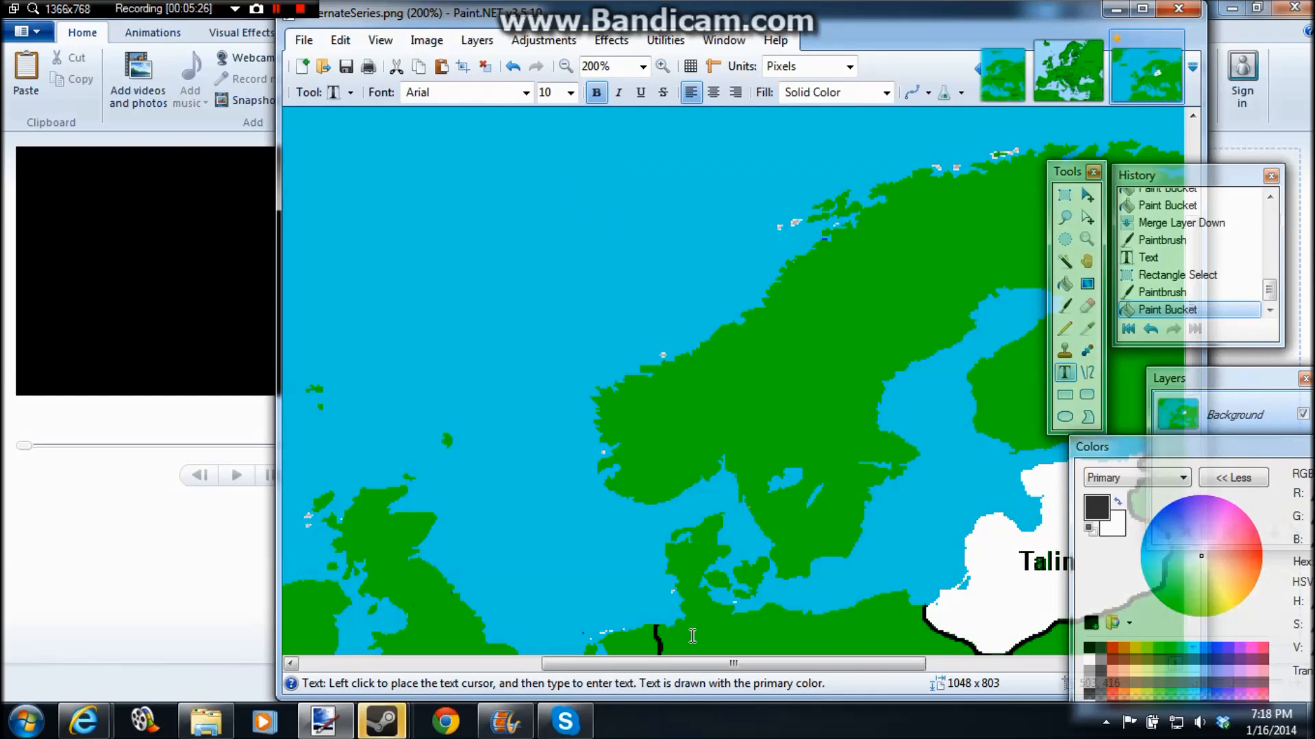
{"action": "left_click_drag", "start_coordinate": [698, 664], "coordinate": [518, 556]}
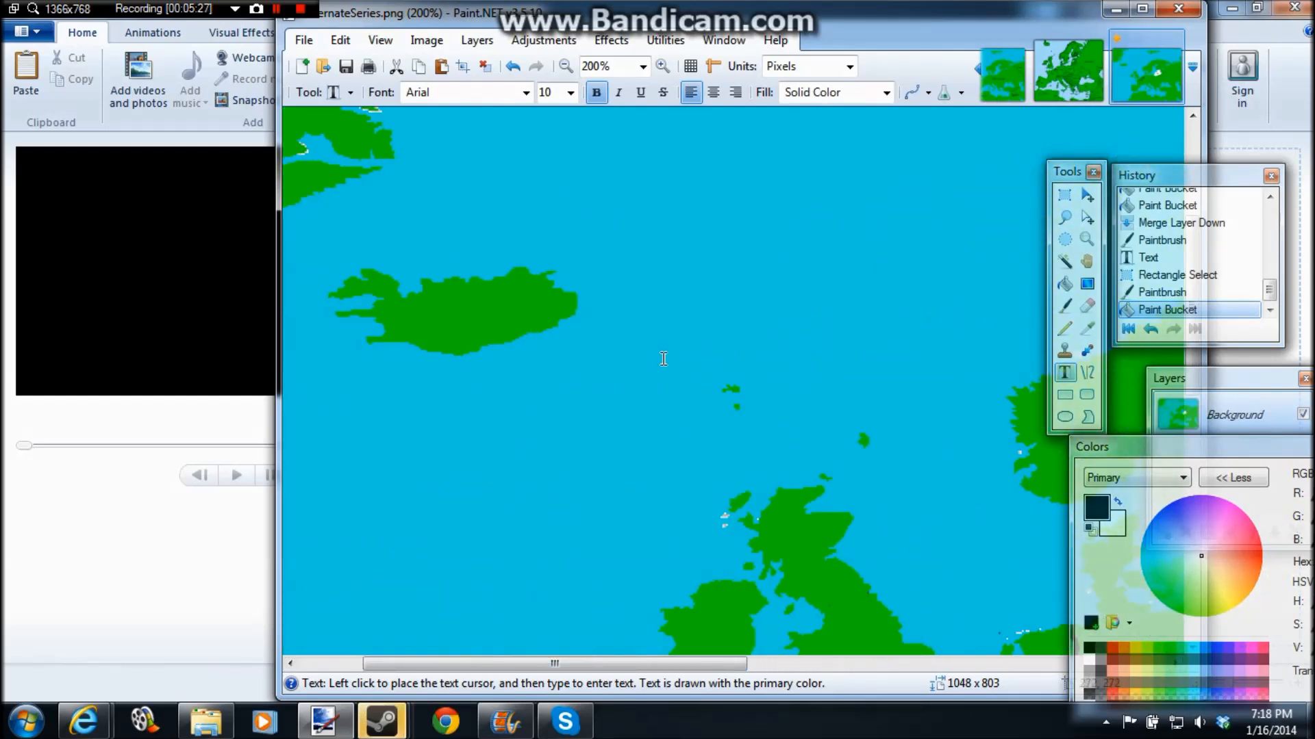
{"action": "left_click", "coordinate": [697, 172]}
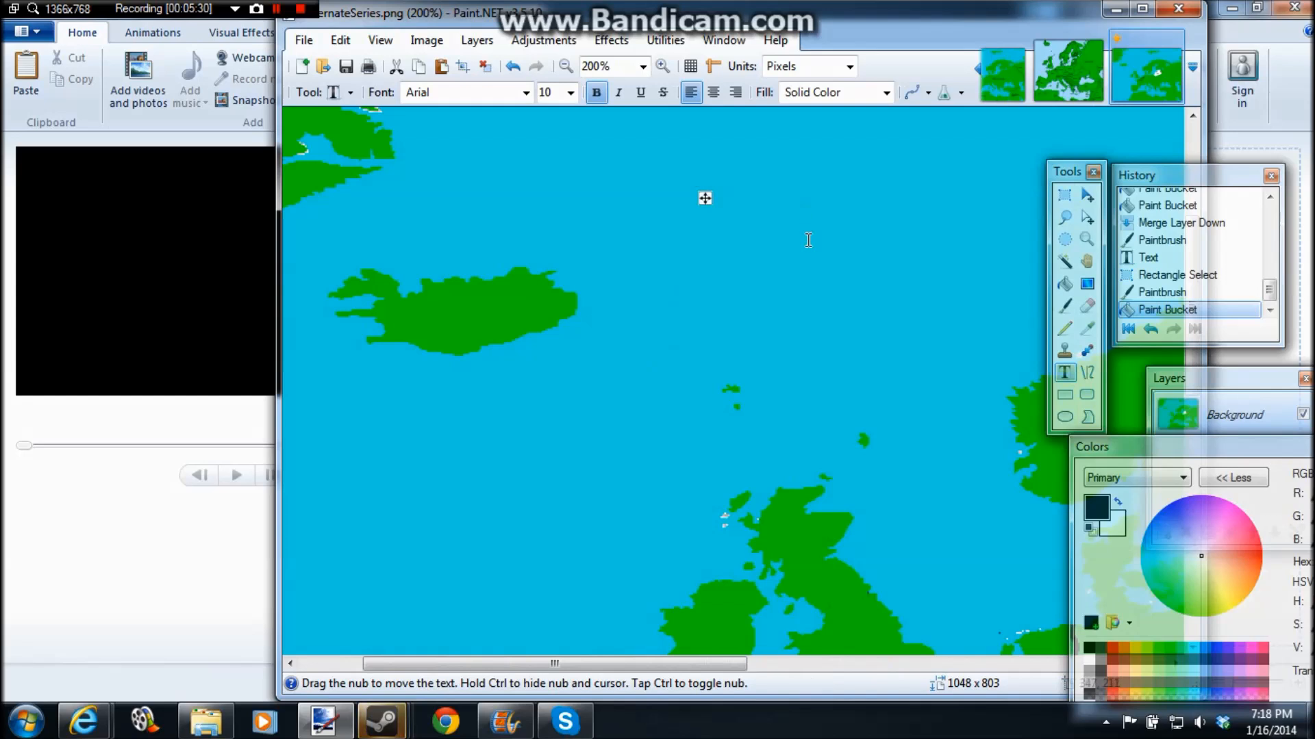
{"action": "left_click", "coordinate": [571, 92]}
{"action": "left_click", "coordinate": [569, 170]}
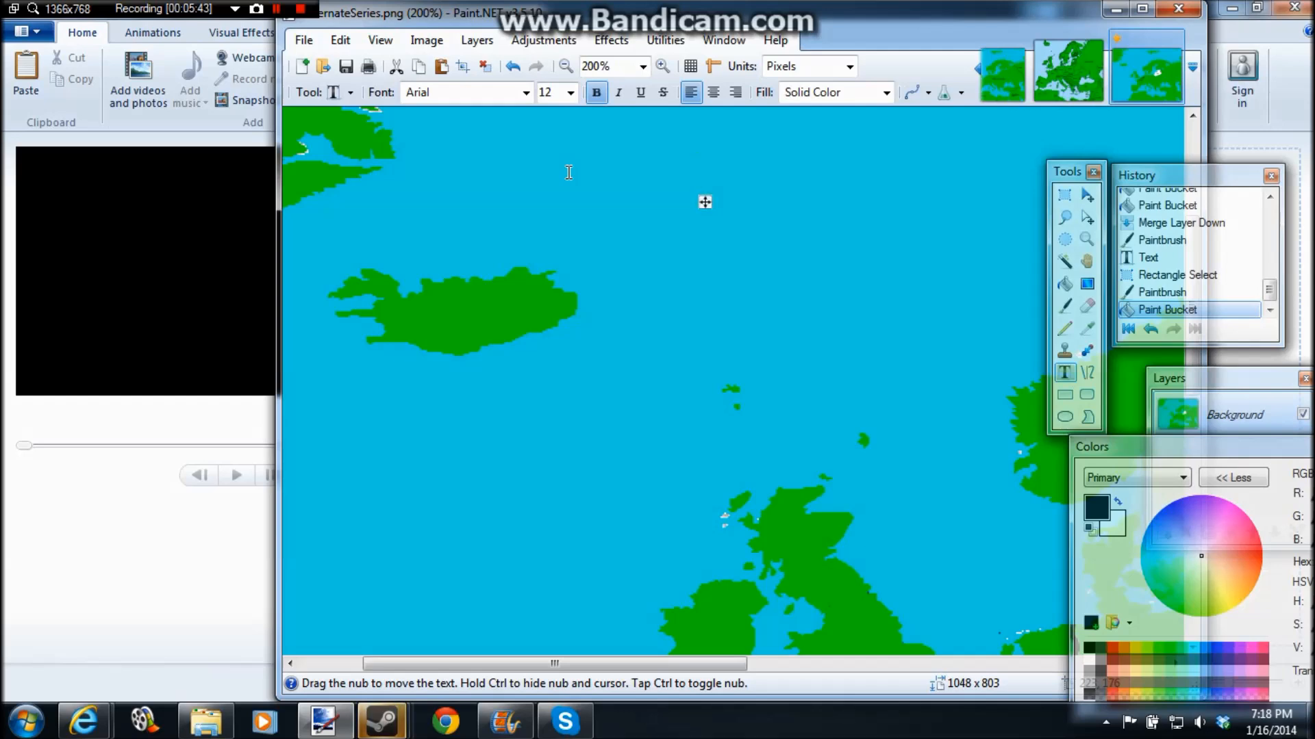
{"action": "left_click_drag", "start_coordinate": [707, 206], "coordinate": [577, 199]}
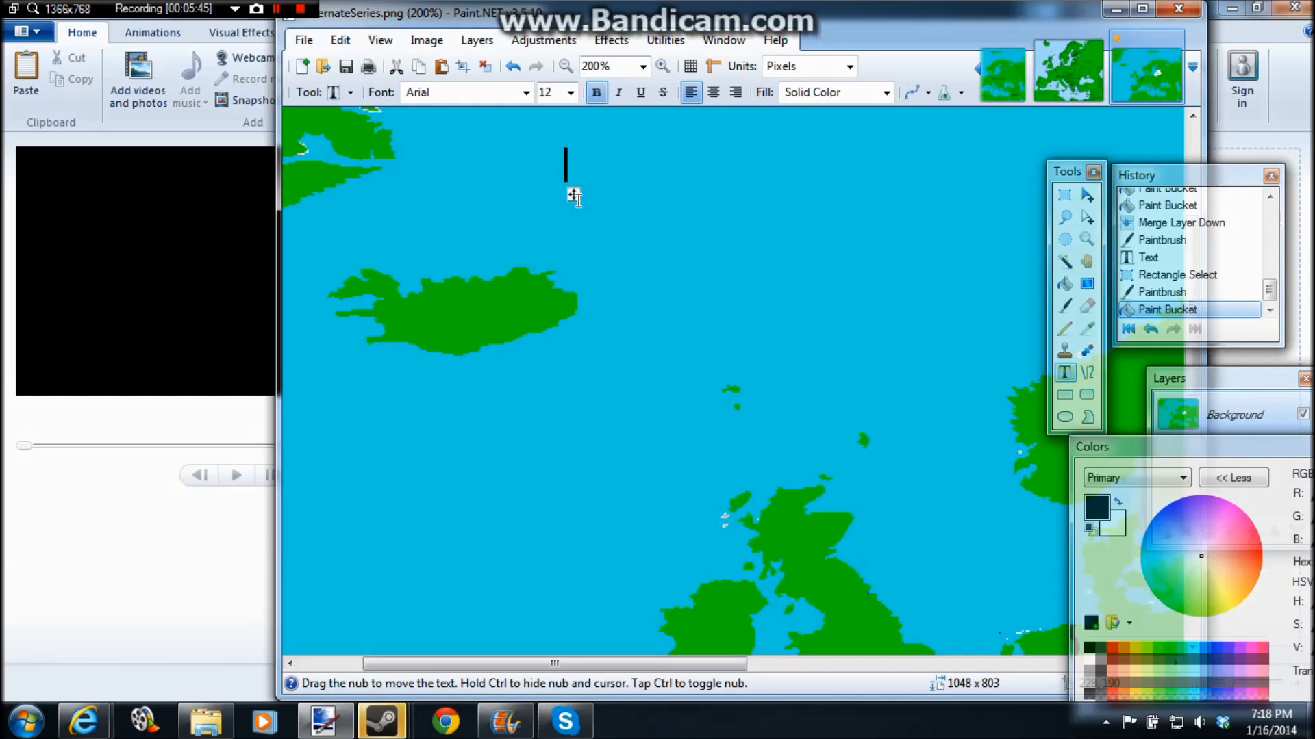
{"action": "left_click", "coordinate": [563, 68]}
{"action": "left_click", "coordinate": [564, 68]}
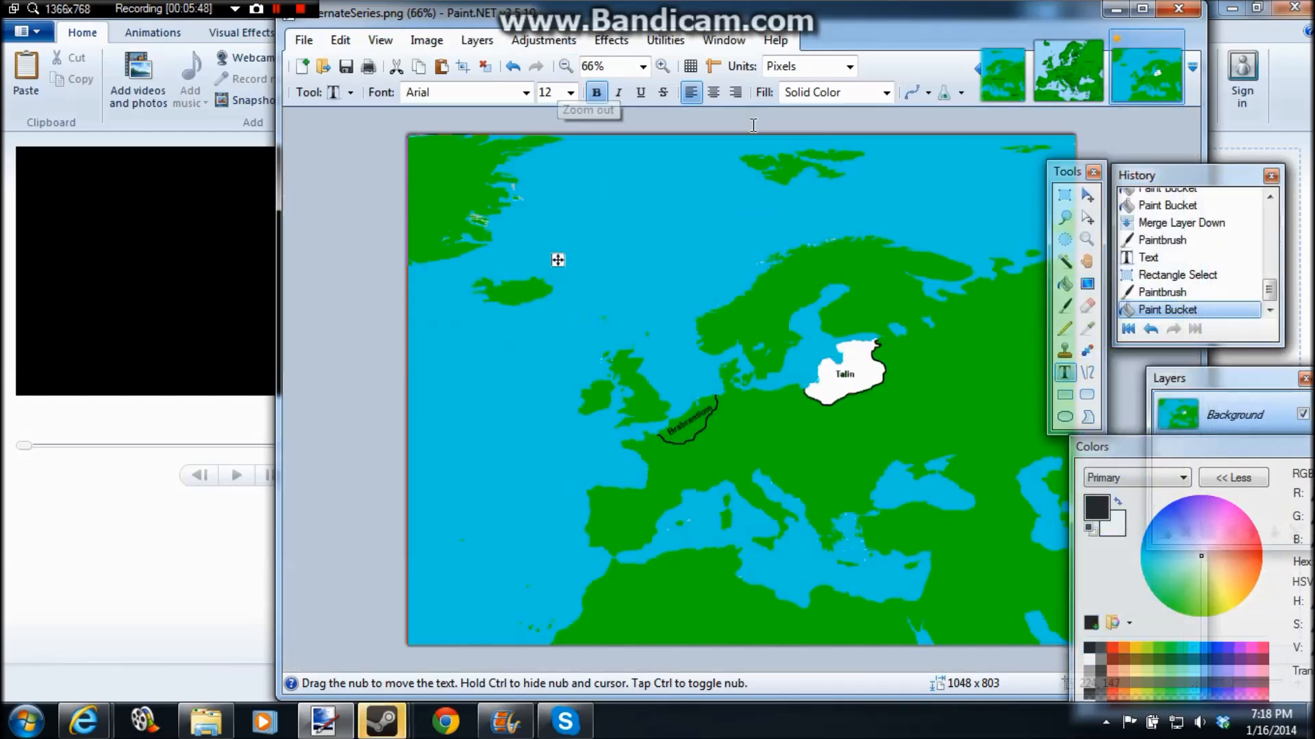
Step: Try filling the Talin territory with white again, and undo the repeated fills
{"action": "left_click", "coordinate": [1064, 283]}
{"action": "left_click", "coordinate": [1089, 659]}
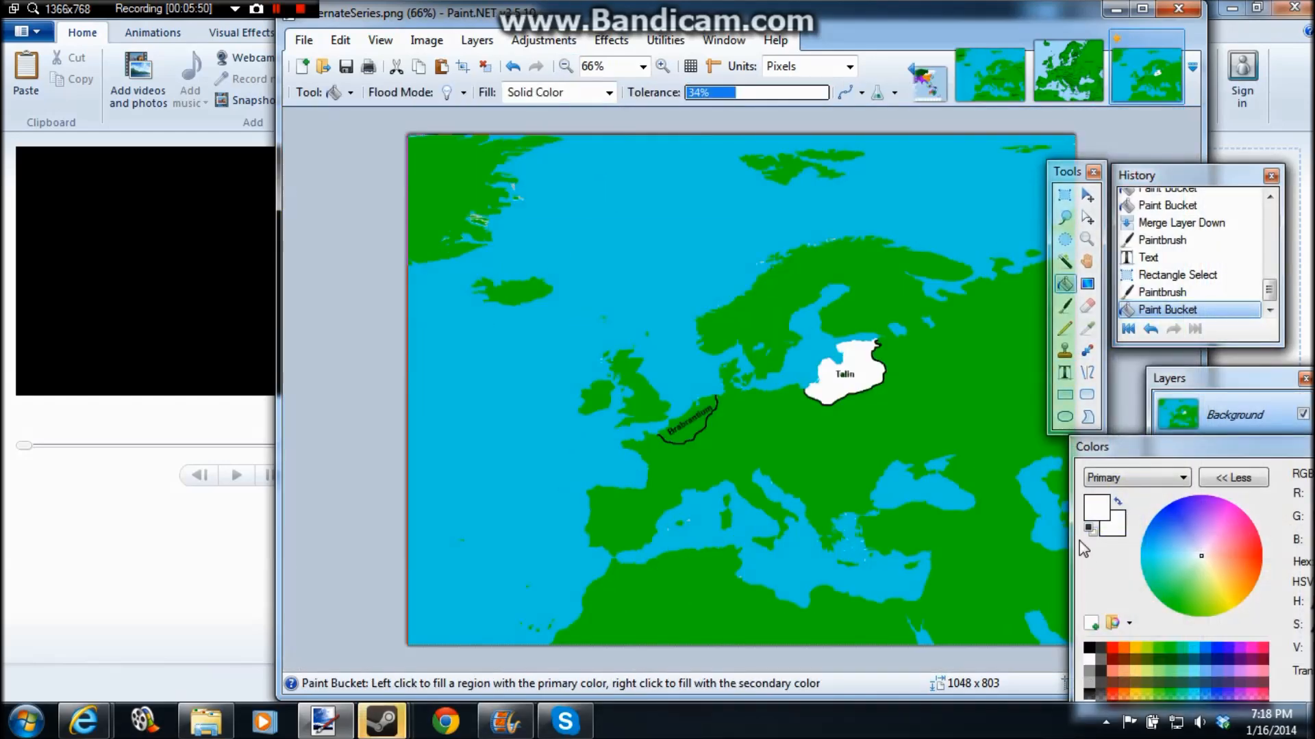
{"action": "double_click", "coordinate": [853, 366]}
{"action": "key", "text": "ctrl+z"}
{"action": "key", "text": "ctrl+z"}
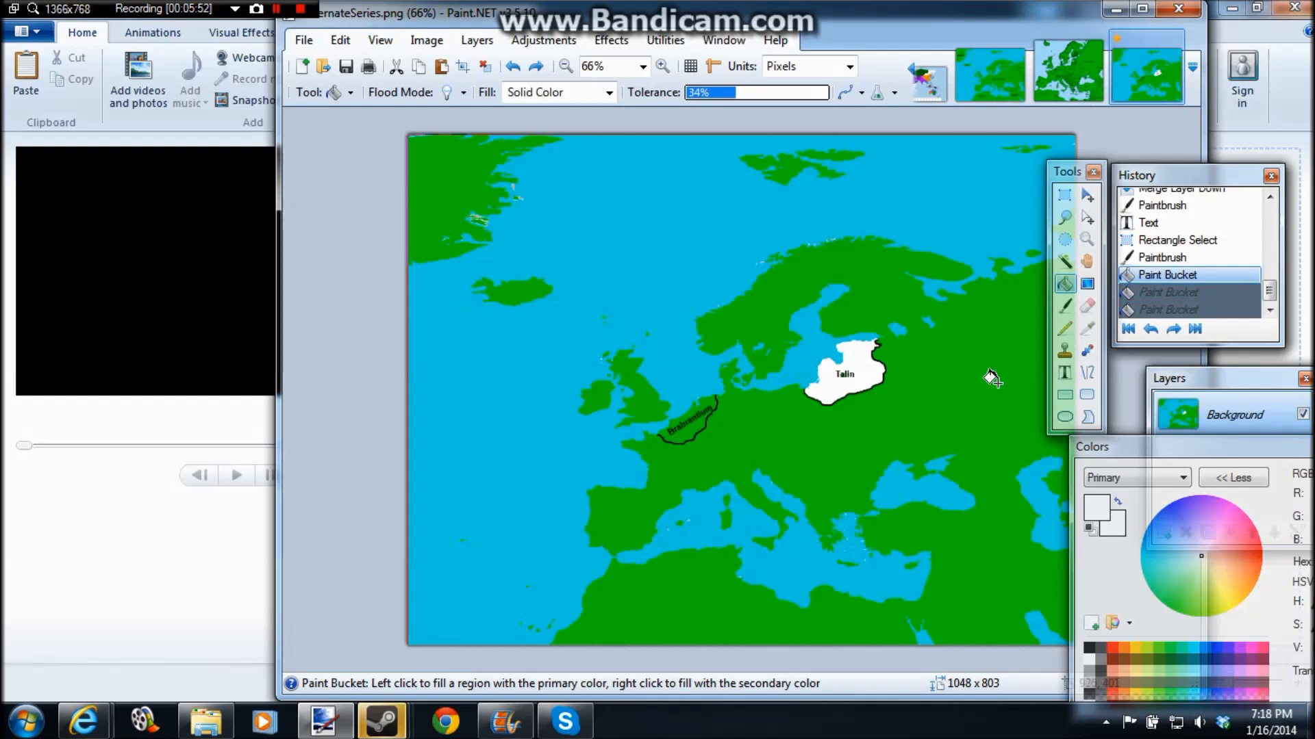
Step: Start a black caption in the sea northeast of Iceland reading "Brabrantium, you have fiddled with my economic"
{"action": "left_click", "coordinate": [1065, 372]}
{"action": "left_click", "coordinate": [1088, 648]}
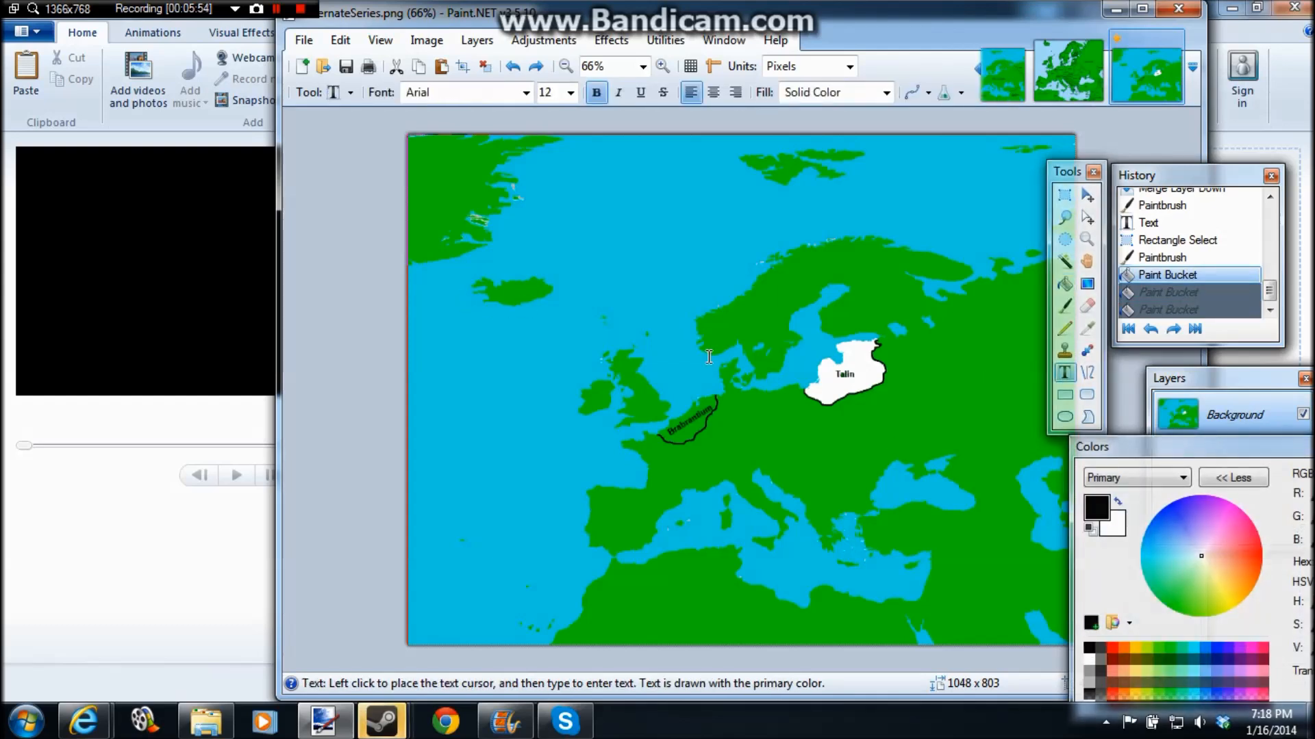
{"action": "left_click", "coordinate": [581, 246]}
{"action": "left_click_drag", "start_coordinate": [585, 259], "coordinate": [563, 243]}
{"action": "type", "text": "Brabrantium, you he"}
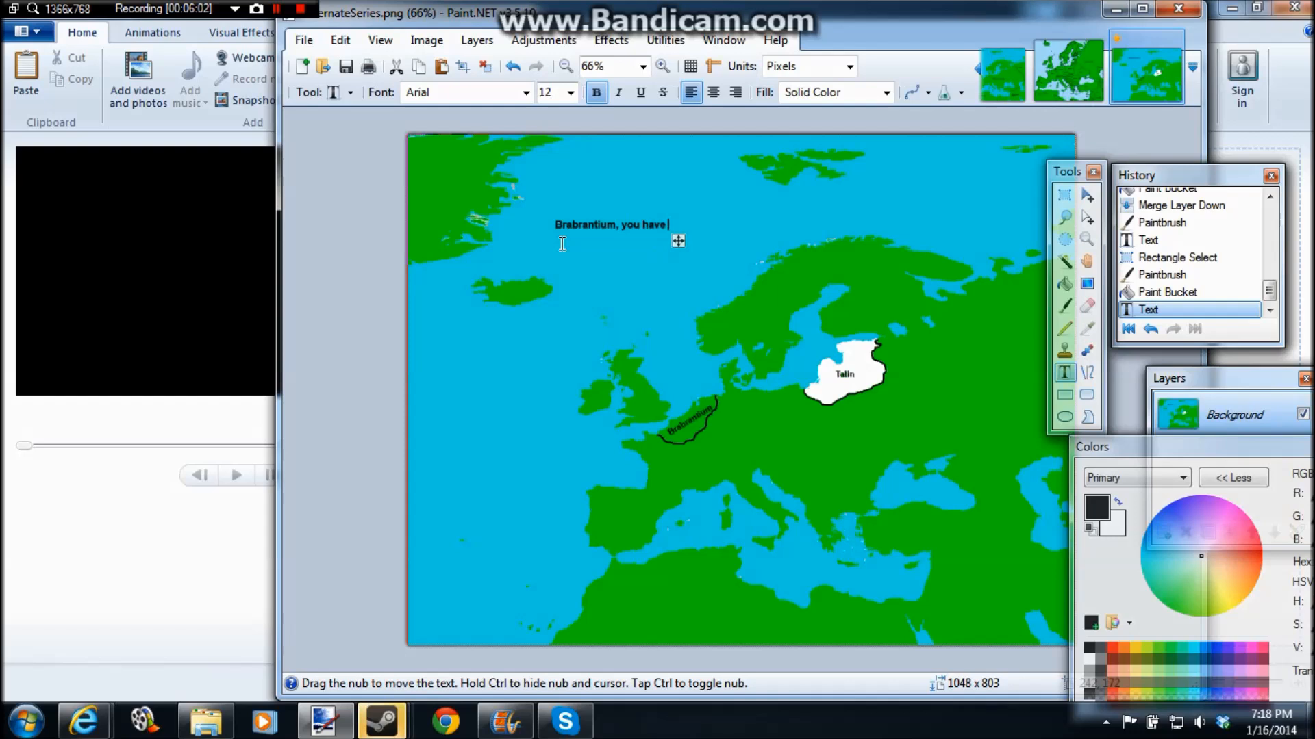
{"action": "type", "text": "ve fiddled with "}
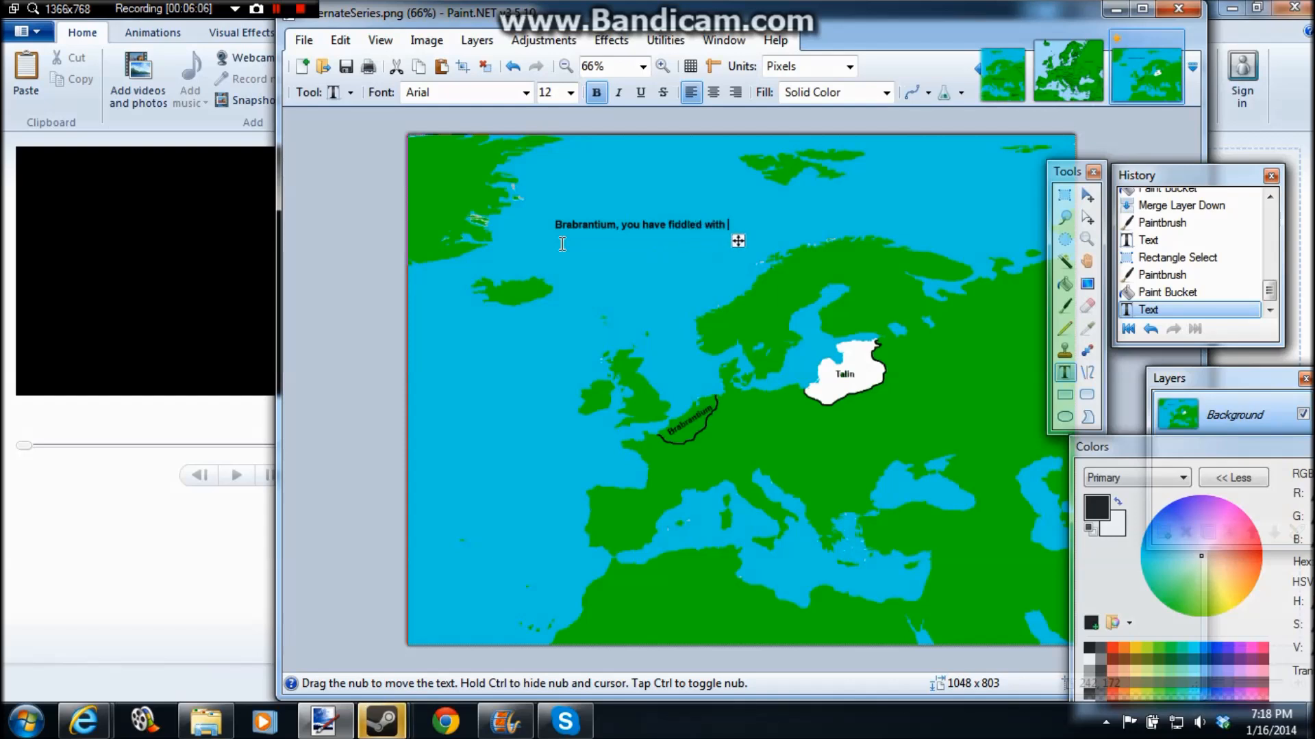
{"action": "type", "text": "my economic"}
Step: Continue the caption with the line "trade for far too long! It is time to make a revenge...." and, below it, "'n Stuff!!!!"
{"action": "key", "text": "Return"}
{"action": "type", "text": "trade t"}
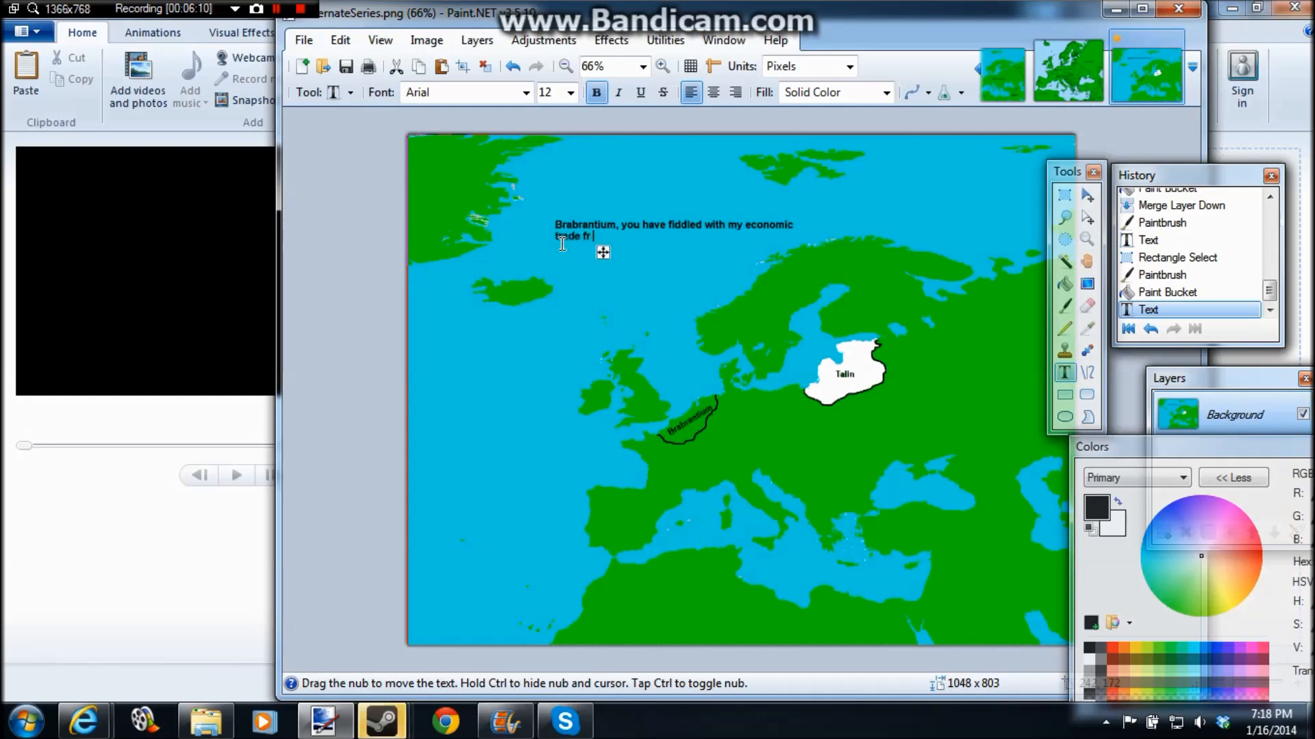
{"action": "type", "text": "ormar t"}
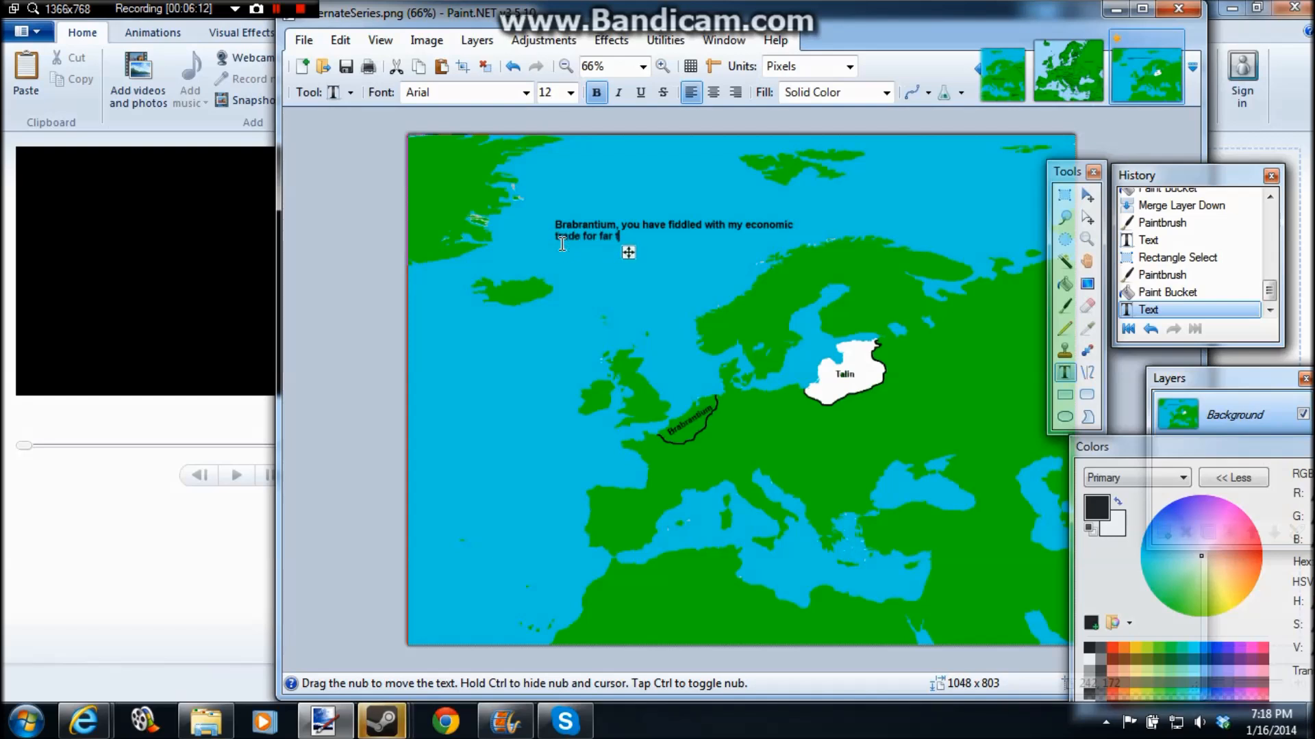
{"action": "type", "text": "oo long! It is time to make a"}
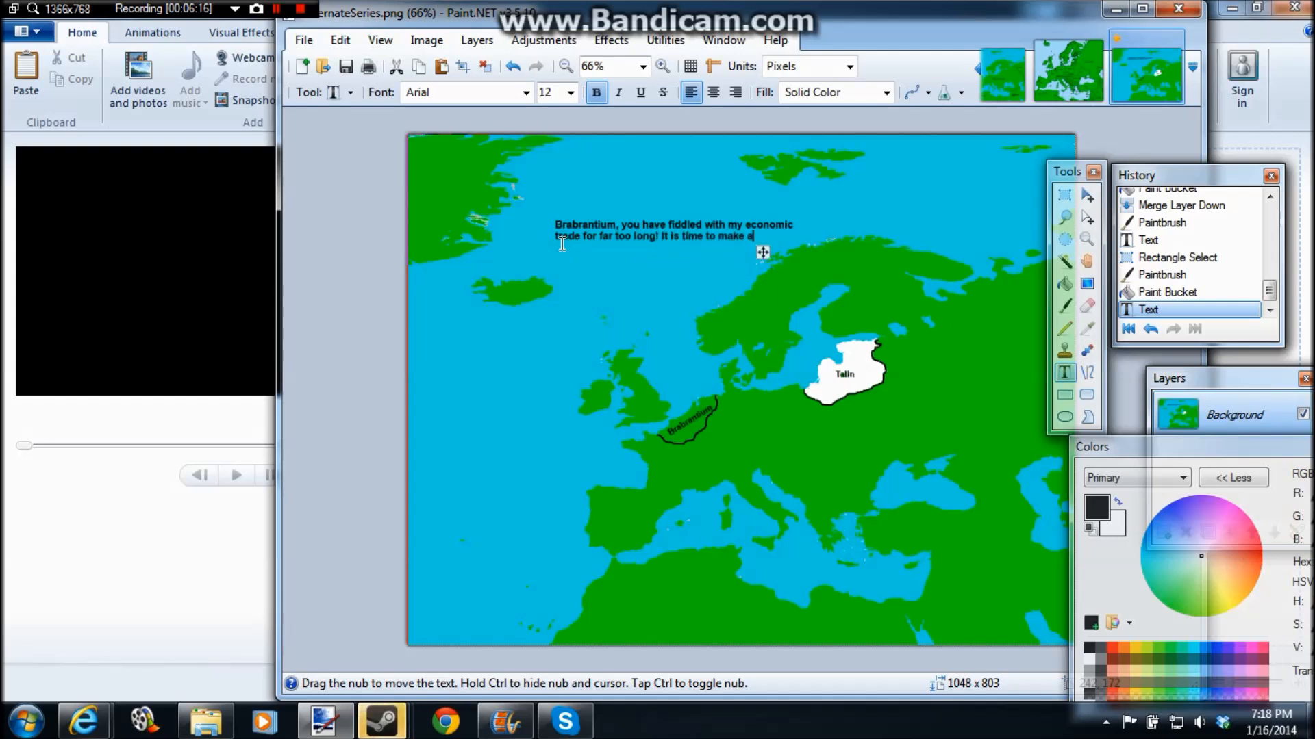
{"action": "type", "text": " revene"}
{"action": "key", "text": "Return"}
{"action": "type", "text": "In "}
{"action": "type", "text": "Stuf"}
{"action": "type", "text": "f!!!!"}
Step: Save the captioned map as a PNG named AA1Slide1 in the AH= folder
{"action": "left_click", "coordinate": [304, 40]}
{"action": "left_click", "coordinate": [345, 196]}
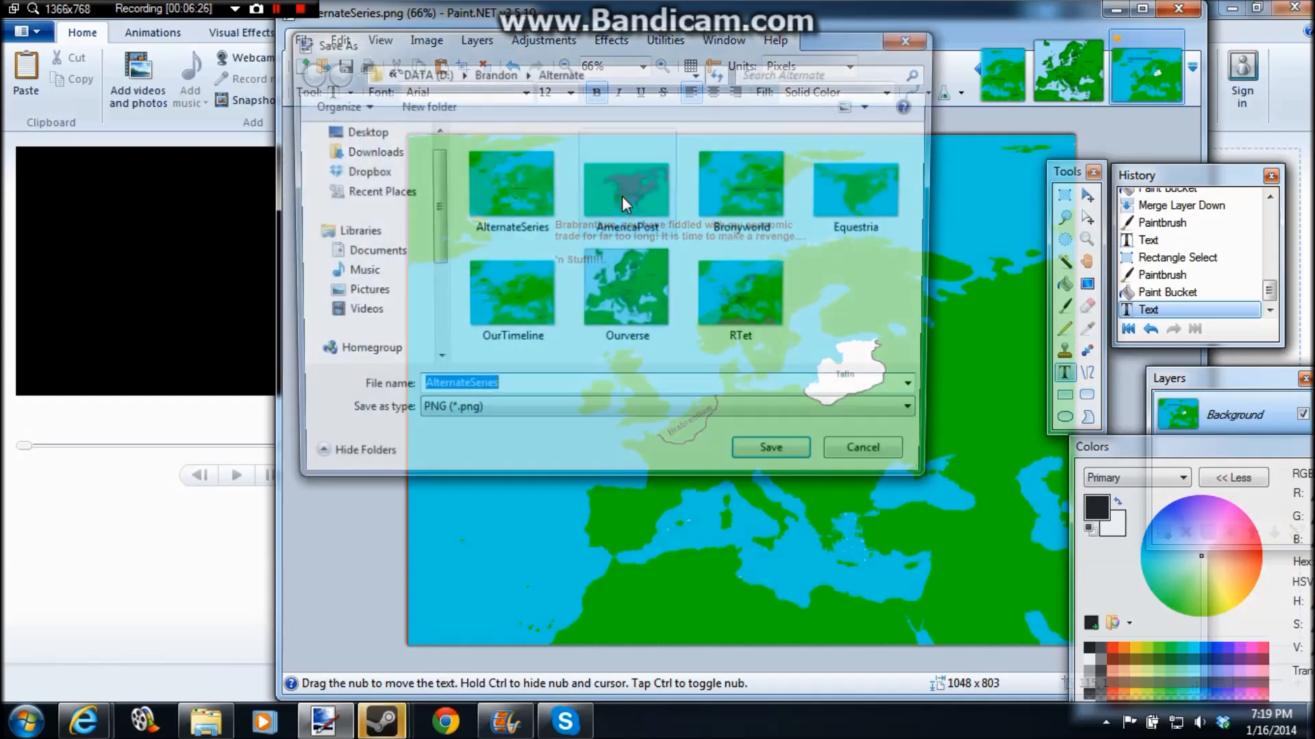
{"action": "left_click", "coordinate": [552, 72]}
{"action": "right_click", "coordinate": [571, 264]}
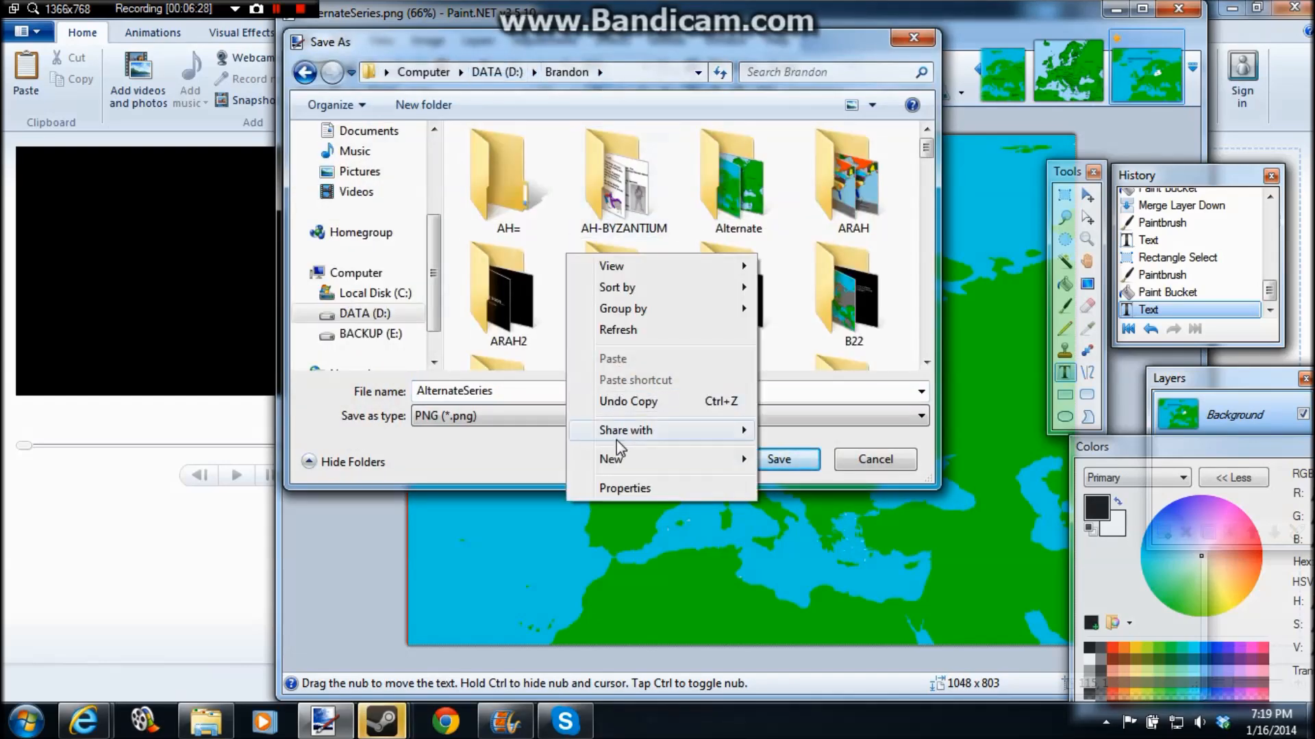
{"action": "double_click", "coordinate": [503, 199]}
{"action": "double_click", "coordinate": [531, 391]}
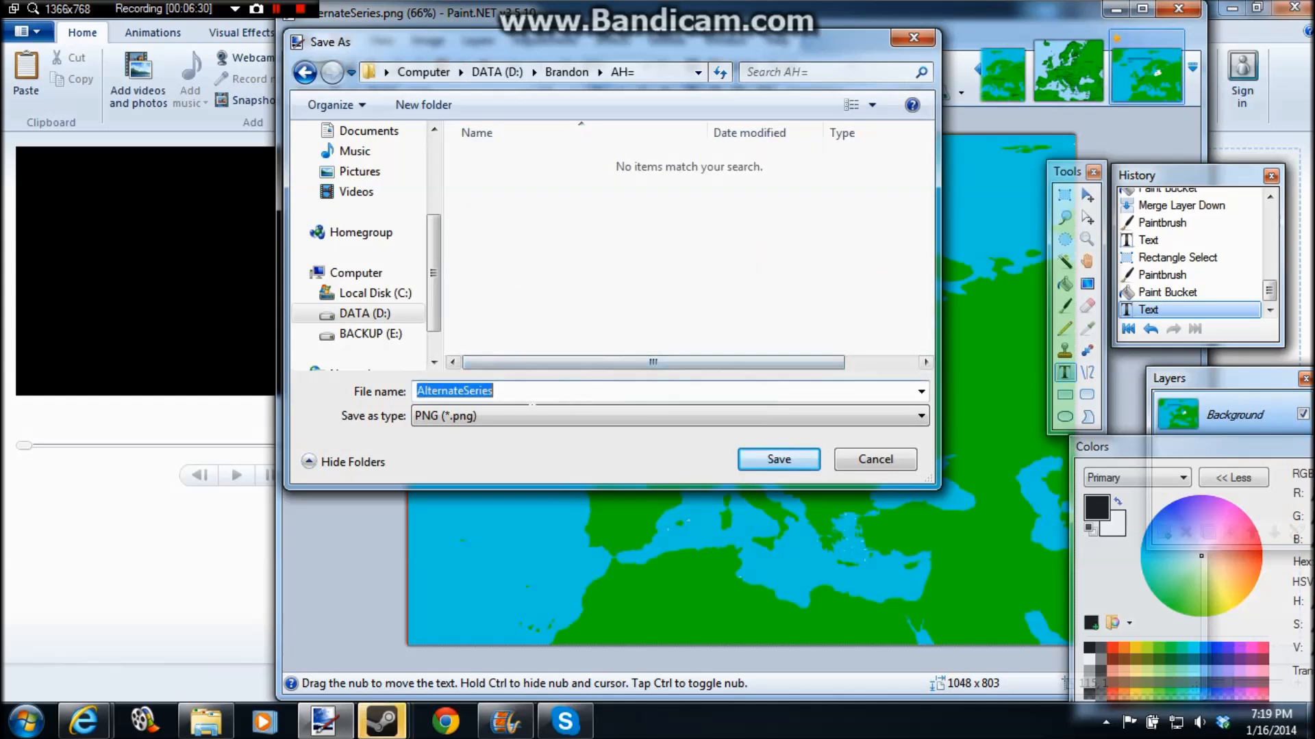
{"action": "key", "text": "BackSpace"}
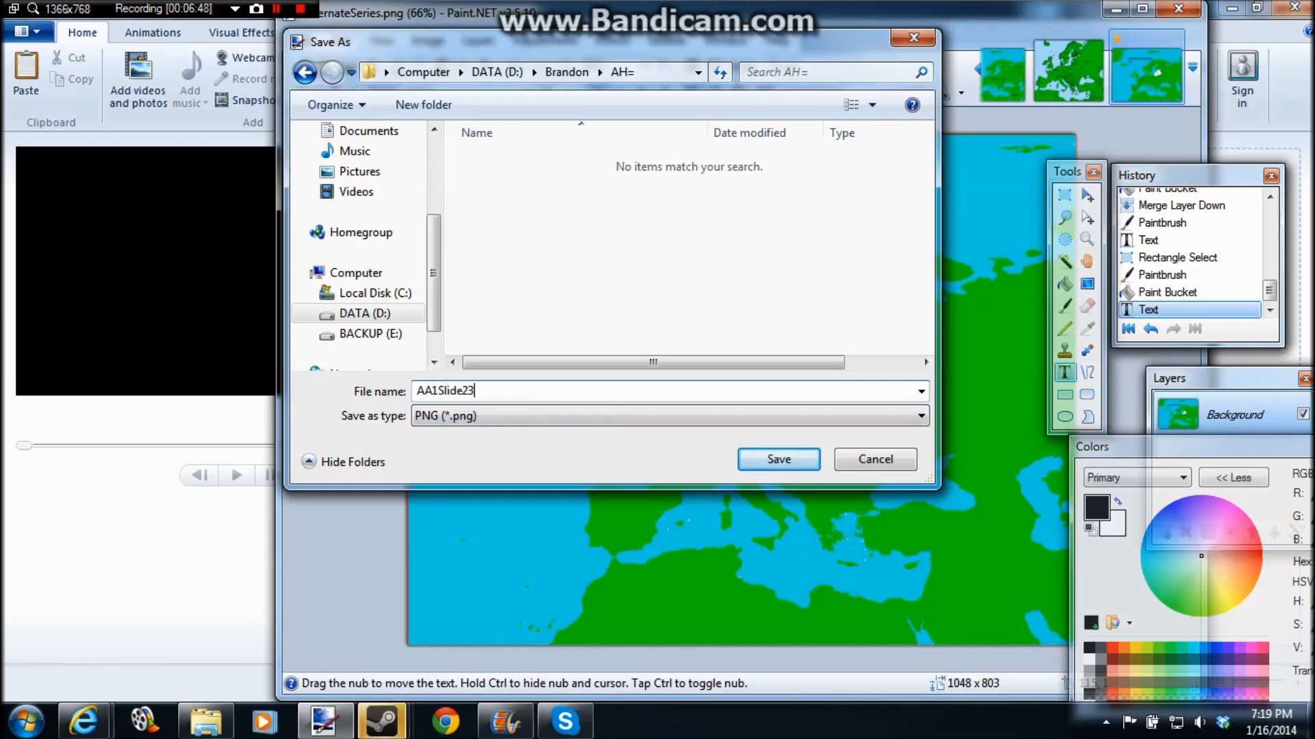
{"action": "key", "text": "BackSpace"}
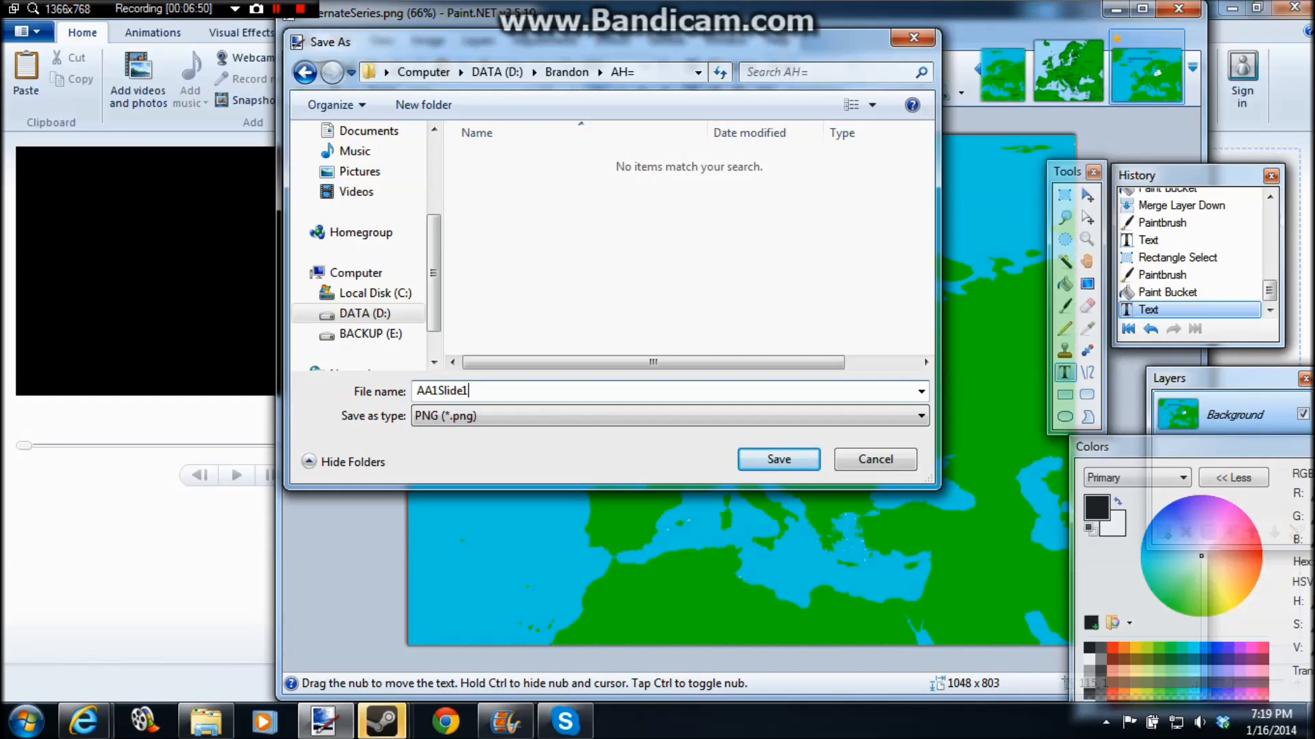
{"action": "left_click", "coordinate": [762, 449]}
{"action": "left_click", "coordinate": [755, 464]}
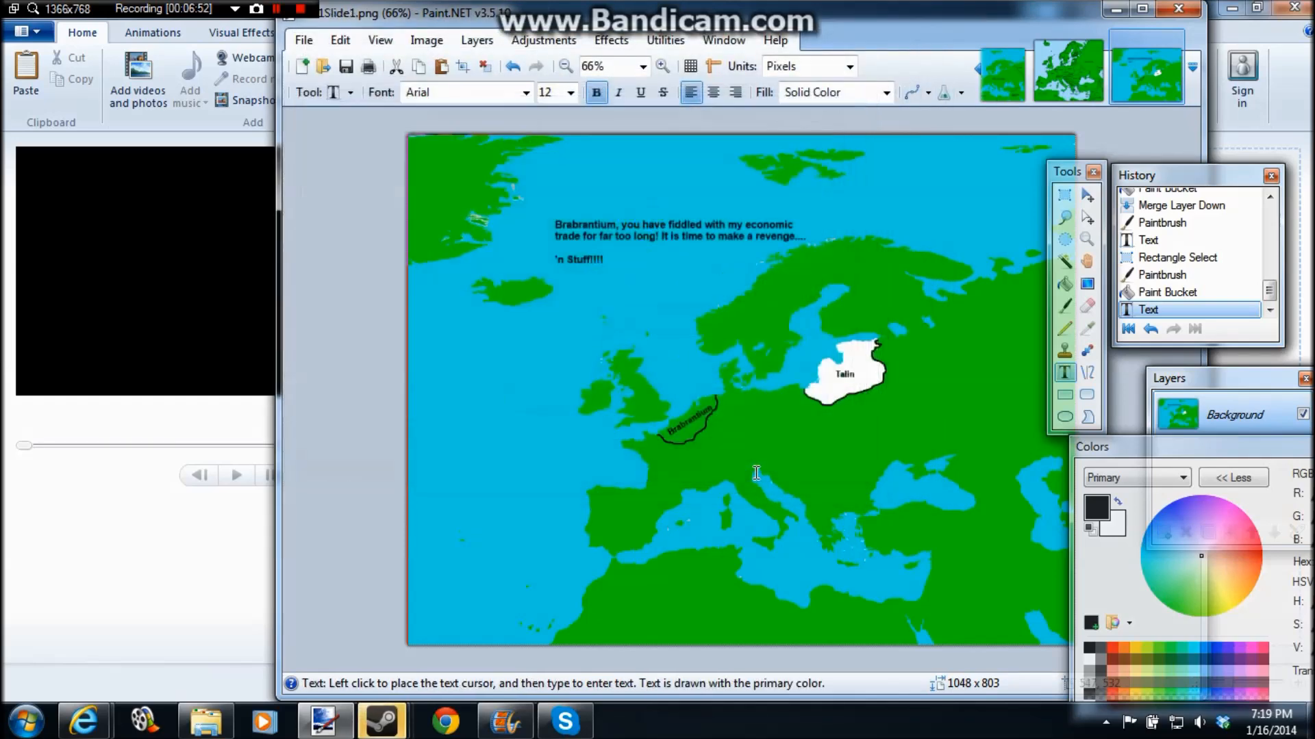
Step: Sample the sea blue with the Color Picker and cover the caption with rectangles in that color
{"action": "left_click", "coordinate": [1088, 328]}
{"action": "left_click", "coordinate": [860, 207]}
{"action": "left_click", "coordinate": [1064, 395]}
{"action": "left_click_drag", "start_coordinate": [551, 210], "coordinate": [619, 274]}
{"action": "left_click_drag", "start_coordinate": [613, 208], "coordinate": [811, 241]}
{"action": "left_click_drag", "start_coordinate": [649, 224], "coordinate": [799, 246]}
Step: Sample the land green with the Color Picker and fill the white Talin territory with it
{"action": "left_click", "coordinate": [1087, 328]}
{"action": "left_click", "coordinate": [1042, 307]}
{"action": "left_click", "coordinate": [1065, 284]}
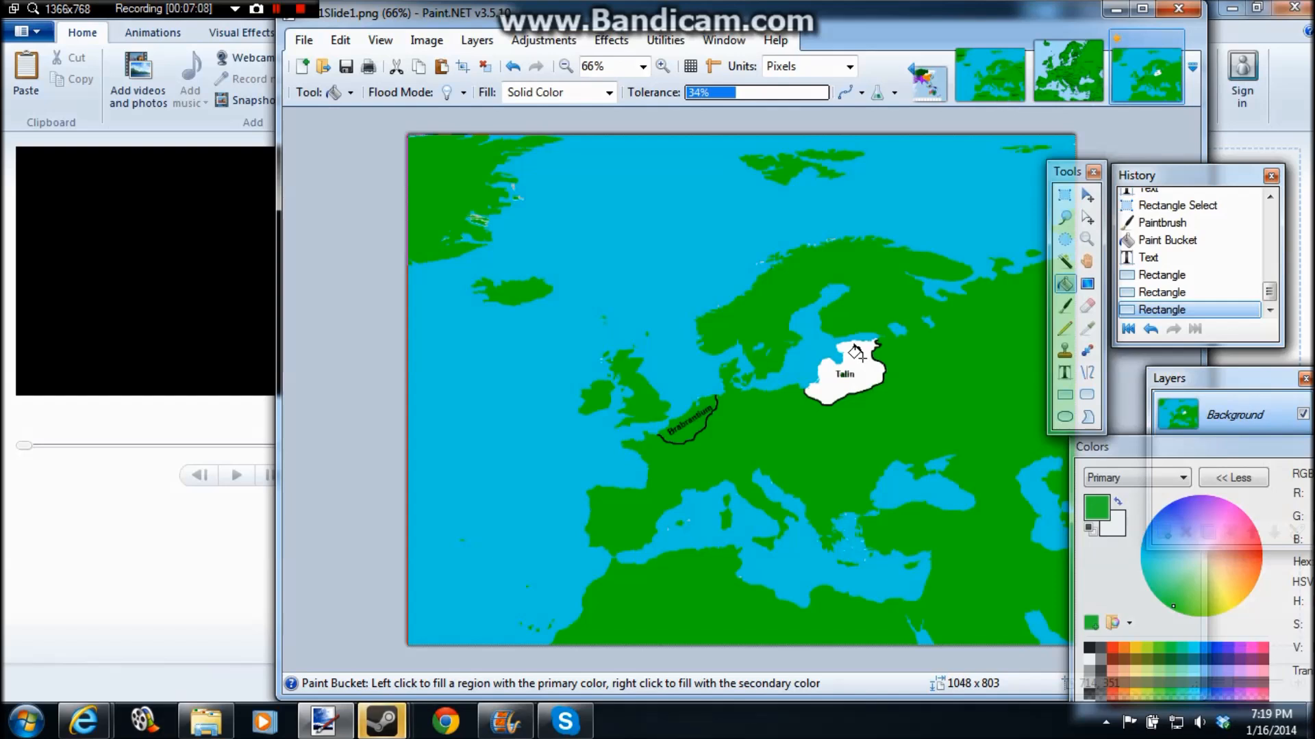
{"action": "left_click", "coordinate": [861, 356]}
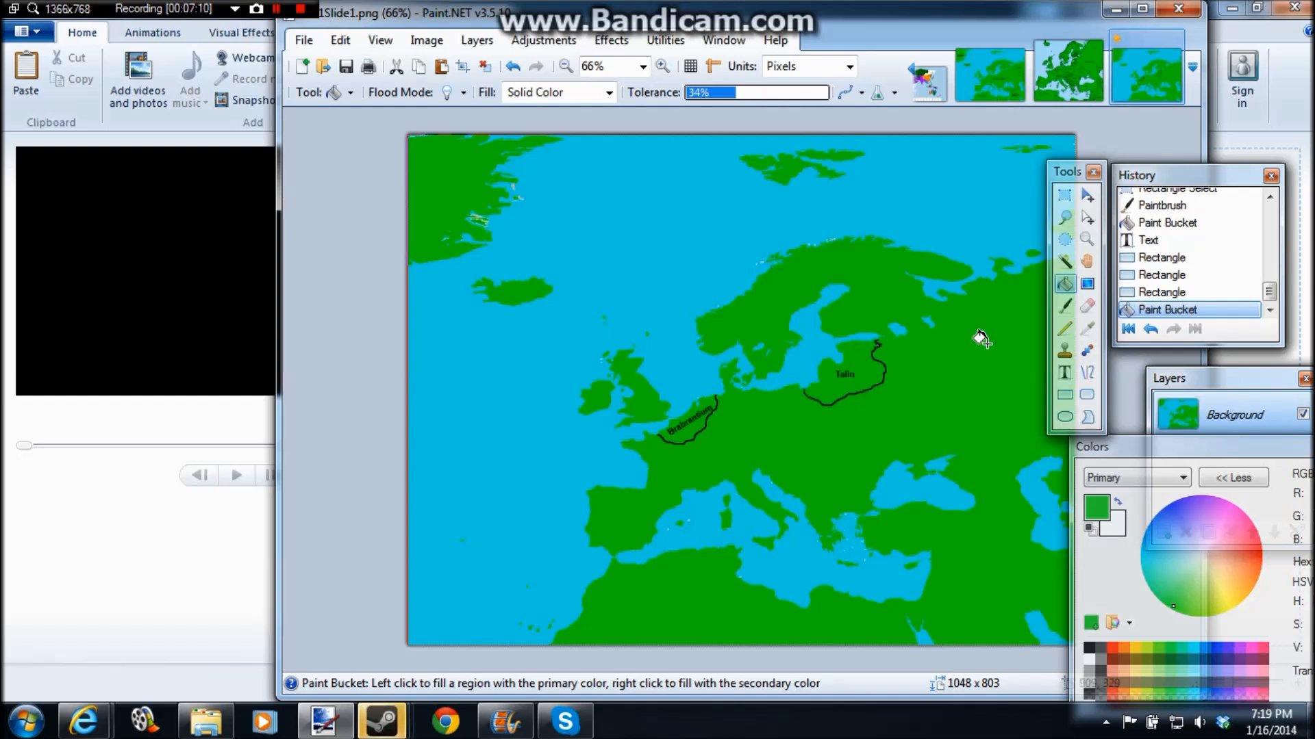
Step: Undo the green fill, the three cover rectangles, the caption and Talin's white fill
{"action": "key", "text": "ctrl+z"}
{"action": "key", "text": "ctrl+z"}
{"action": "key", "text": "ctrl+z"}
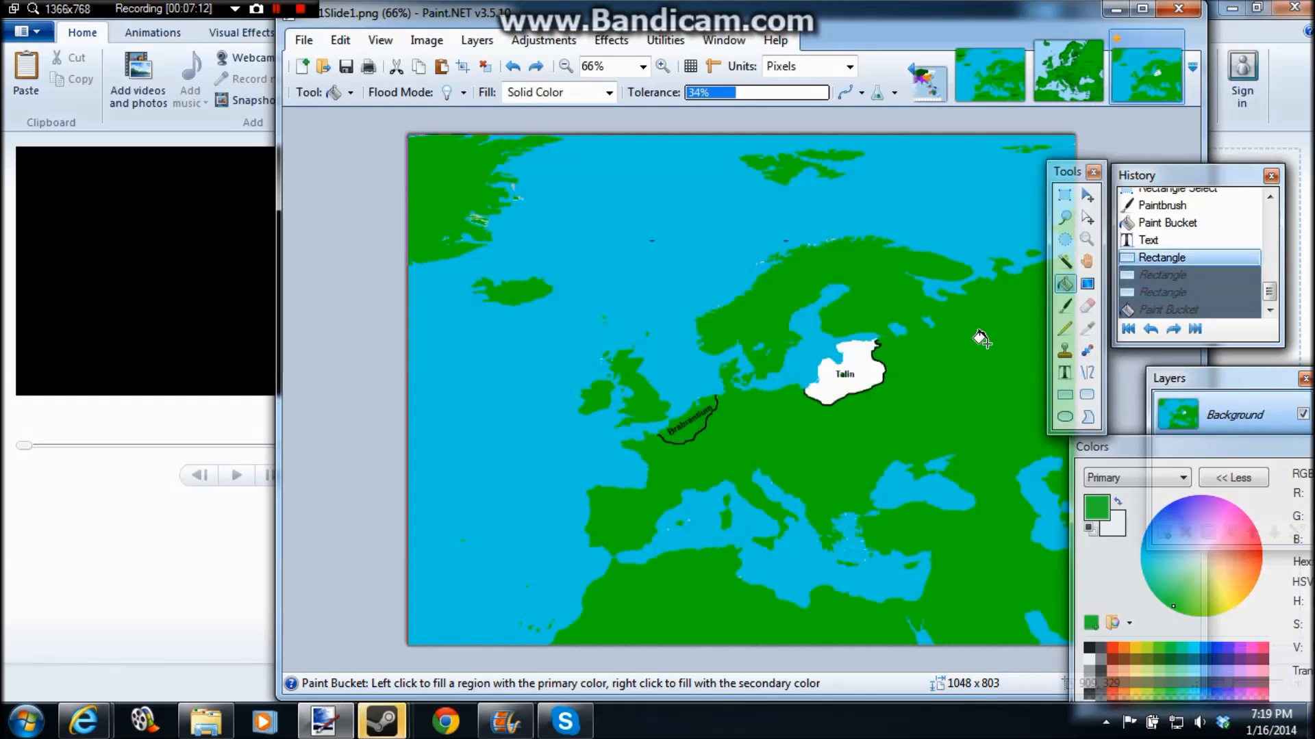
{"action": "key", "text": "ctrl+z"}
{"action": "key", "text": "ctrl+z"}
{"action": "key", "text": "ctrl+z"}
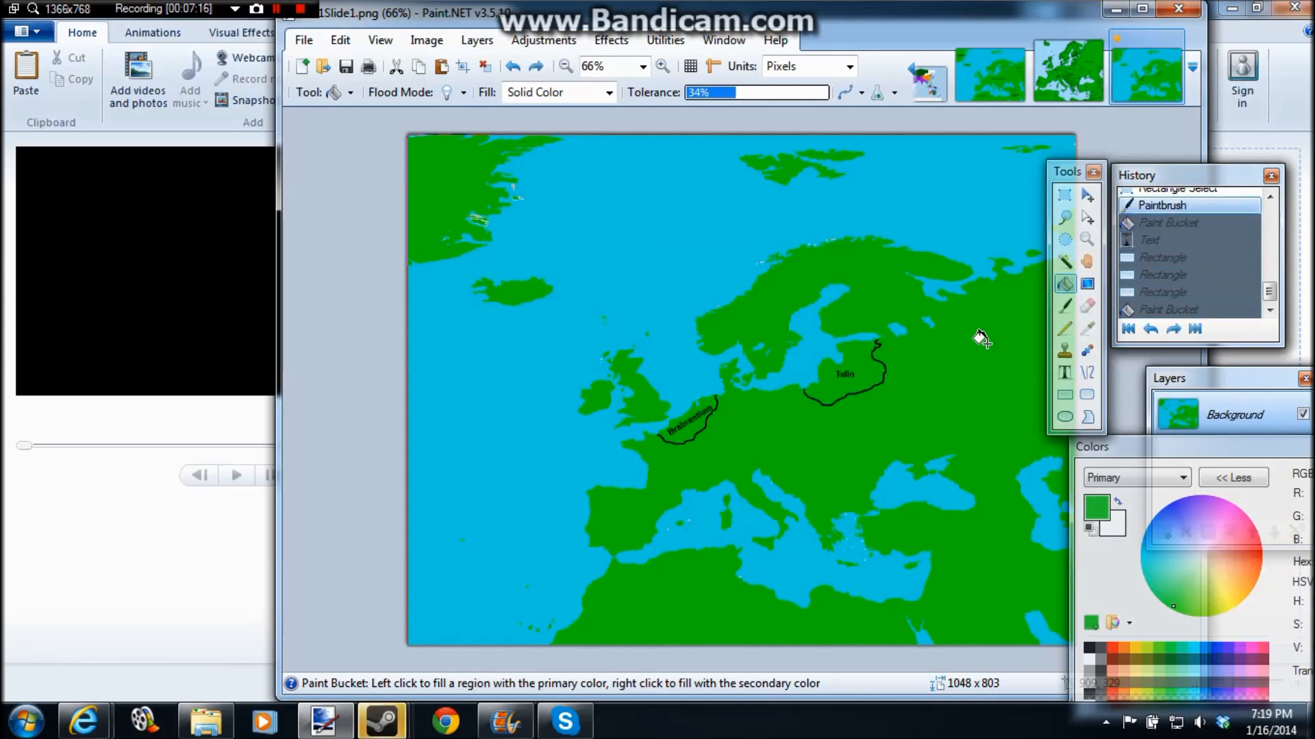
Step: Fill the Brabrantium territory with white using the Paint Bucket
{"action": "left_click", "coordinate": [1090, 660]}
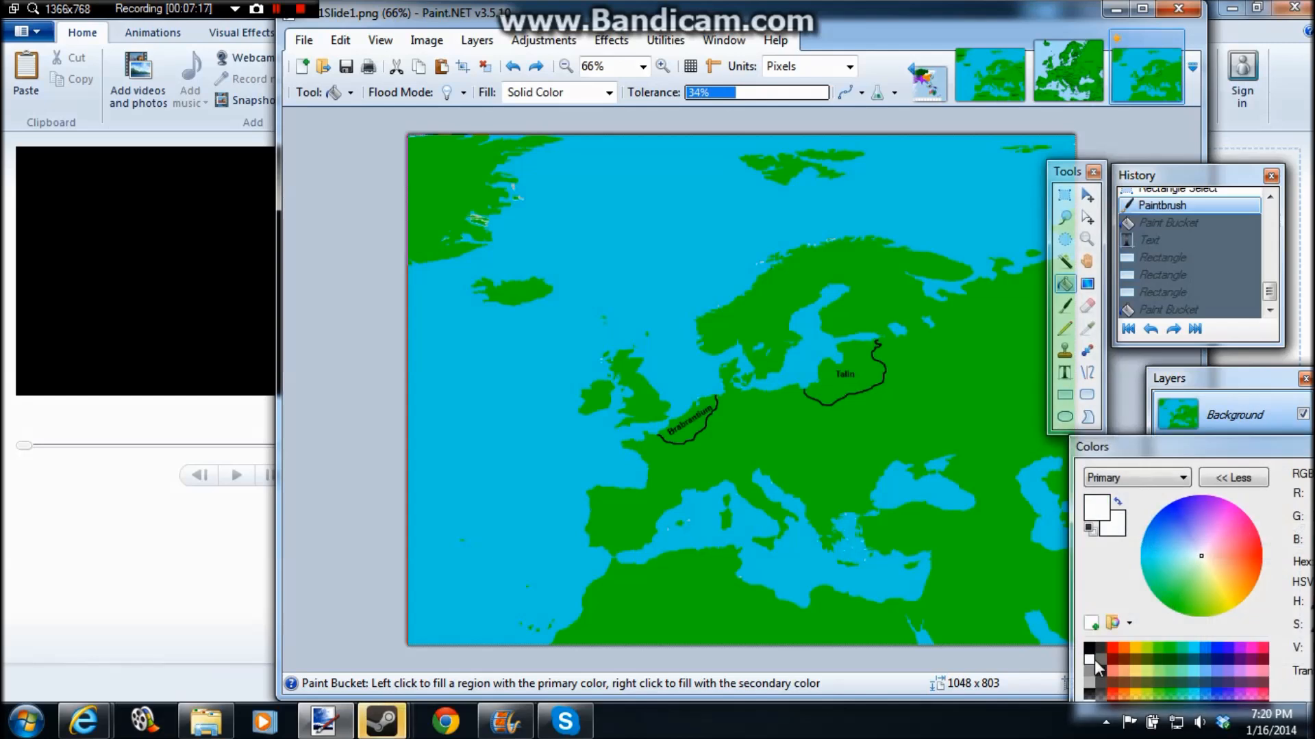
{"action": "left_click", "coordinate": [693, 422]}
Step: Start a black text caption in the sea east of Greenland reading "Talin, you are an insensible gobbing idiot"
{"action": "left_click", "coordinate": [1065, 373]}
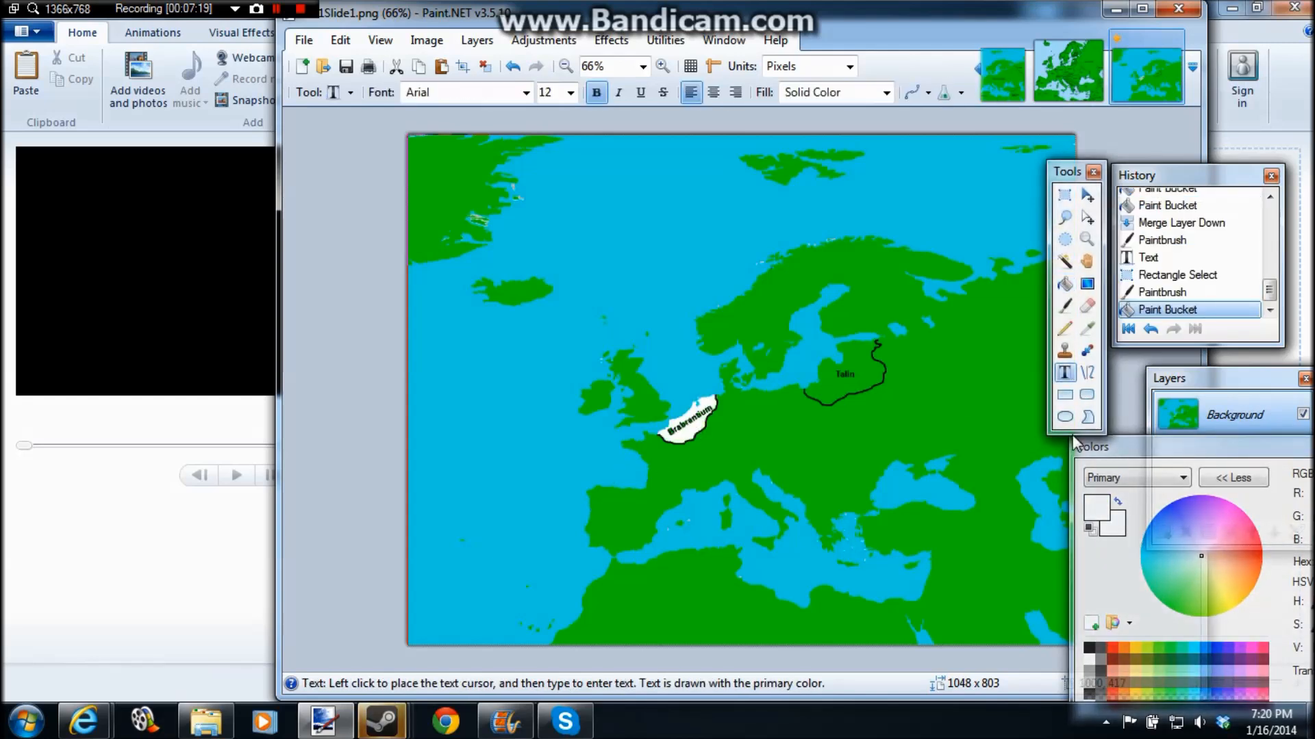
{"action": "left_click", "coordinate": [1093, 651]}
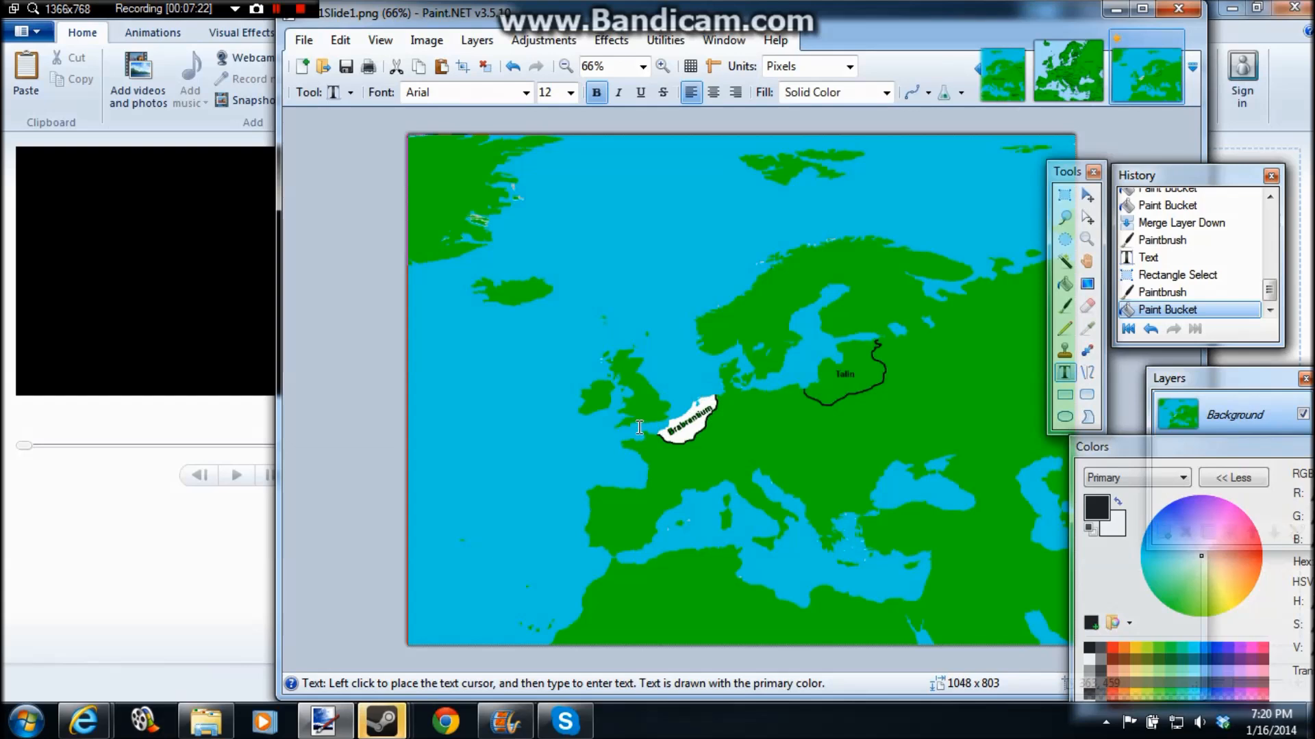
{"action": "left_click", "coordinate": [593, 218]}
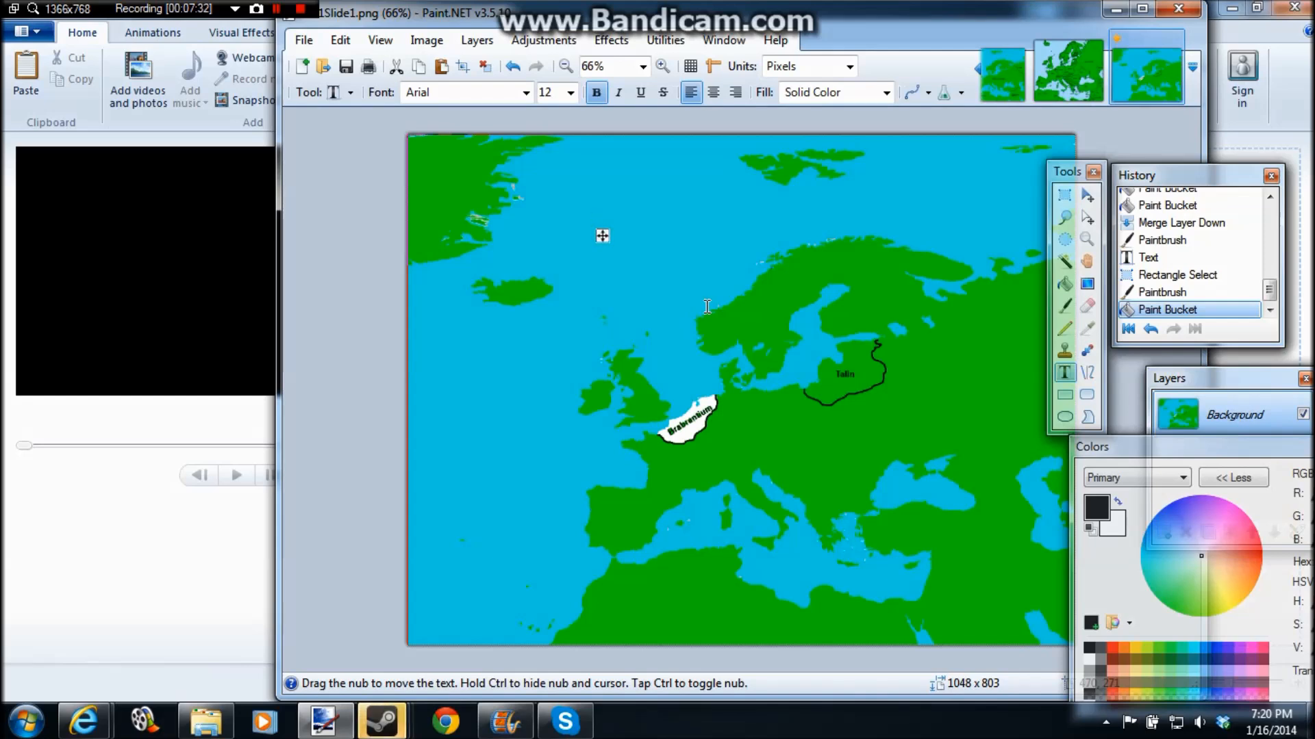
{"action": "left_click_drag", "start_coordinate": [603, 235], "coordinate": [574, 244]}
{"action": "type", "text": "Talin, you"}
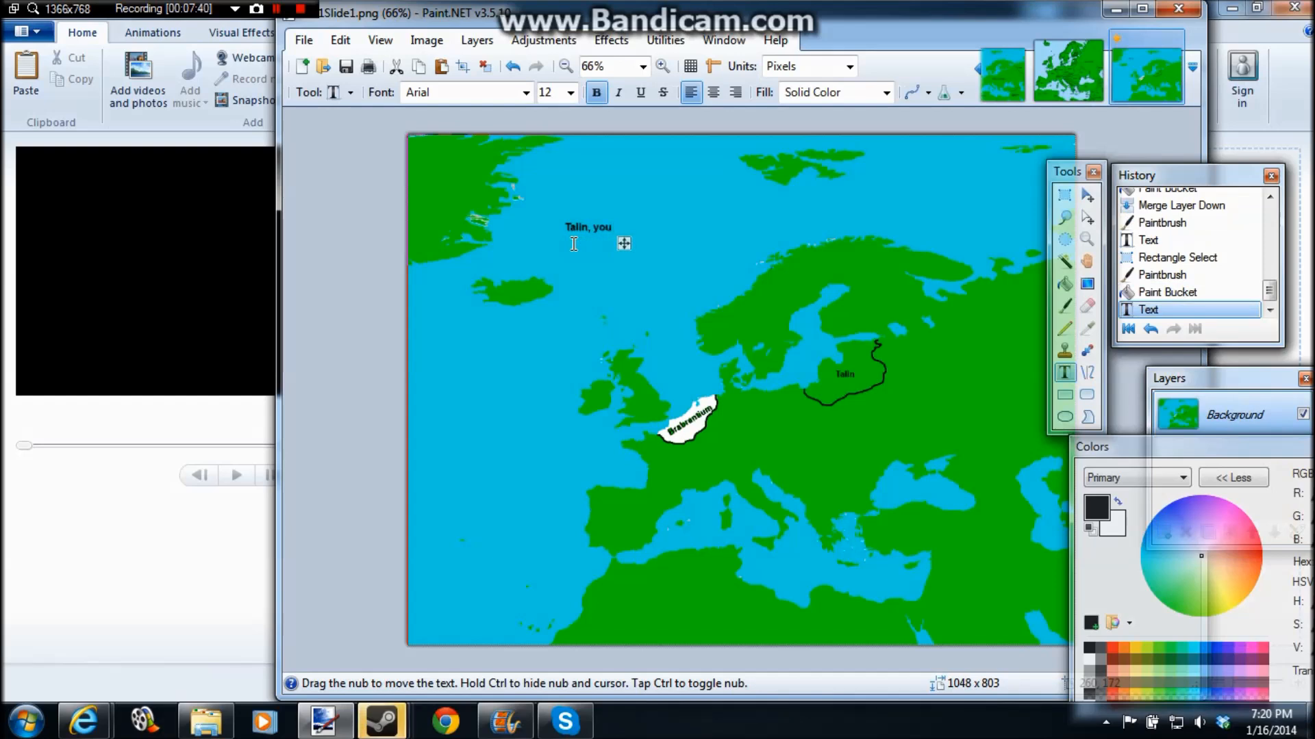
{"action": "type", "text": " are "}
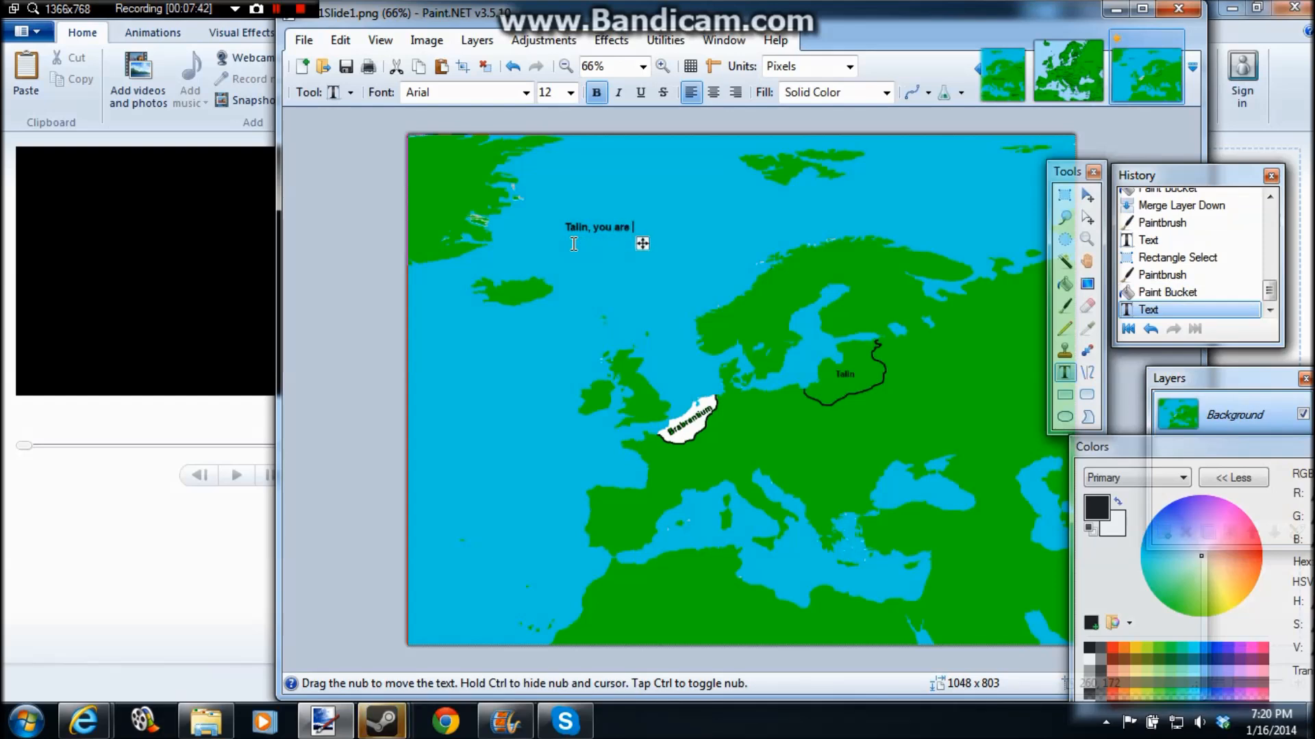
{"action": "type", "text": "an insesn"}
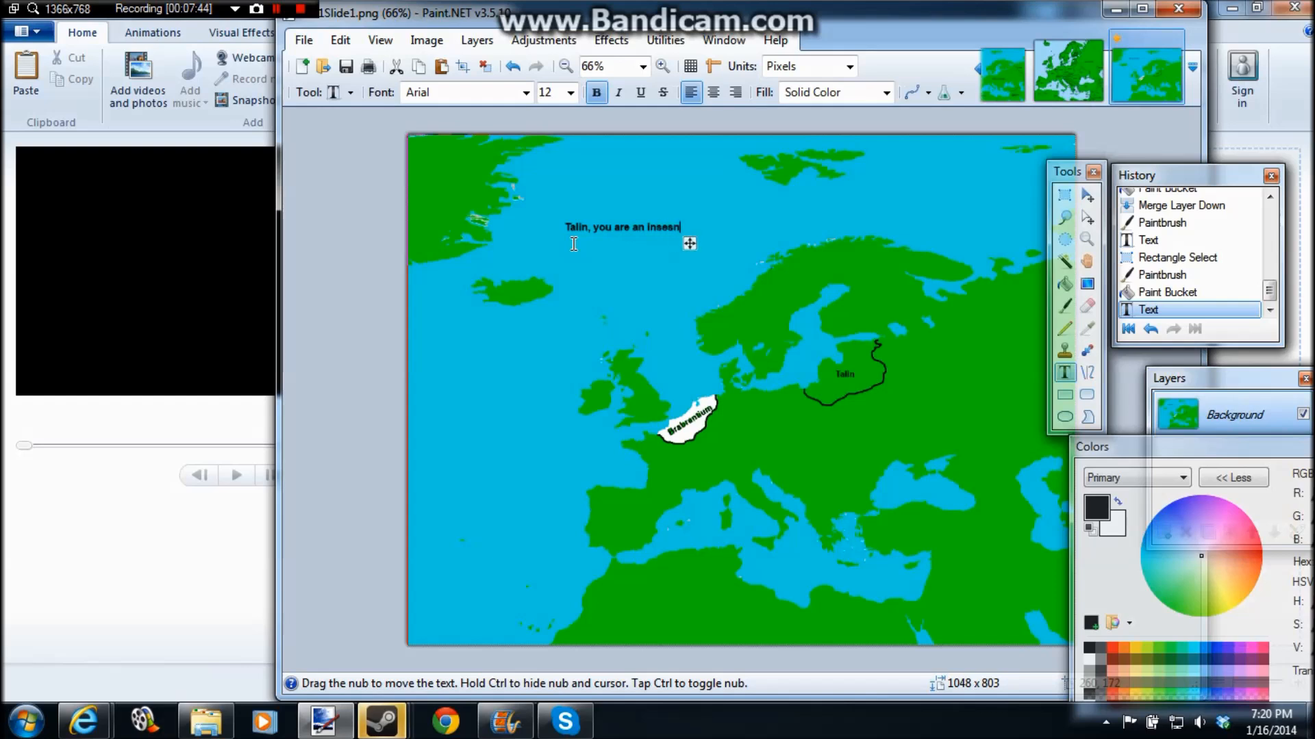
{"action": "key", "text": "BackSpace"}
{"action": "key", "text": "BackSpace"}
{"action": "type", "text": "nsible "}
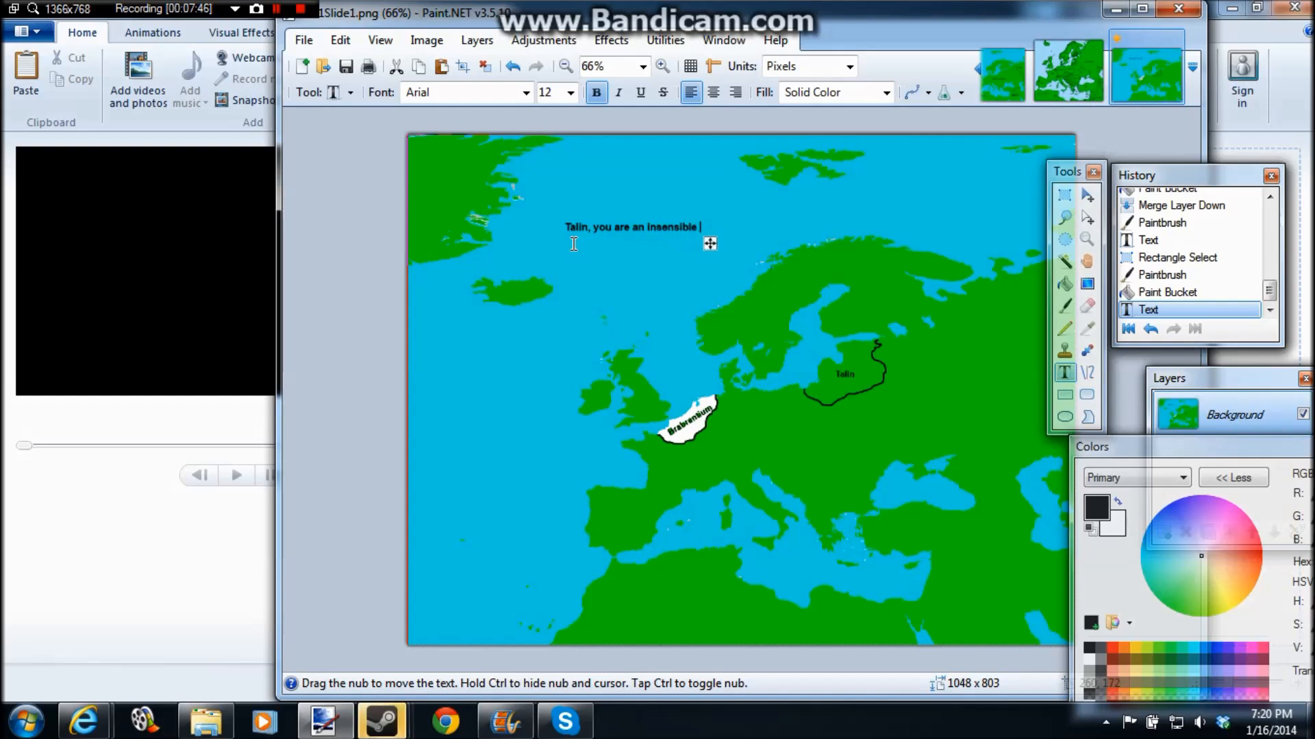
{"action": "type", "text": "gobbing idiot"}
Step: Continue the caption on two more lines with "and you find plot holes for an excuse to" and "invade everyone you meet....."
{"action": "key", "text": "Return"}
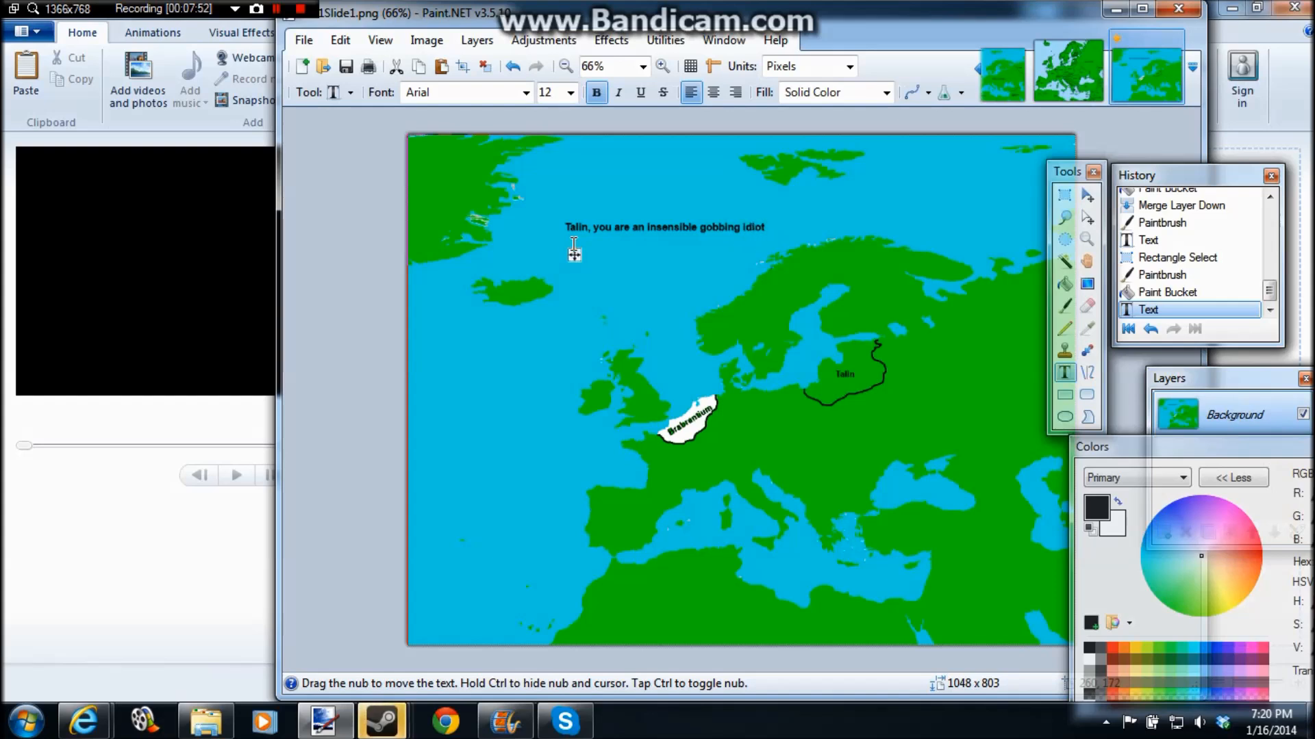
{"action": "type", "text": "and you find plot "}
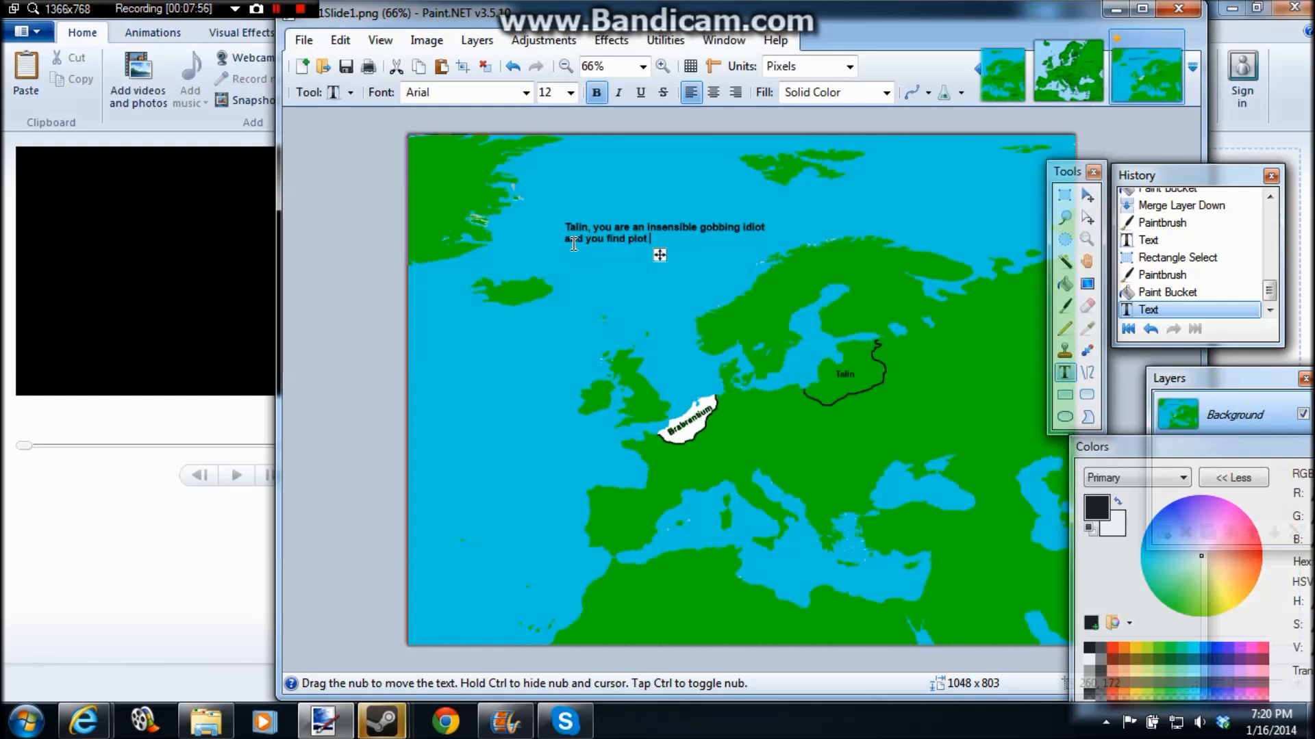
{"action": "type", "text": "holes for "}
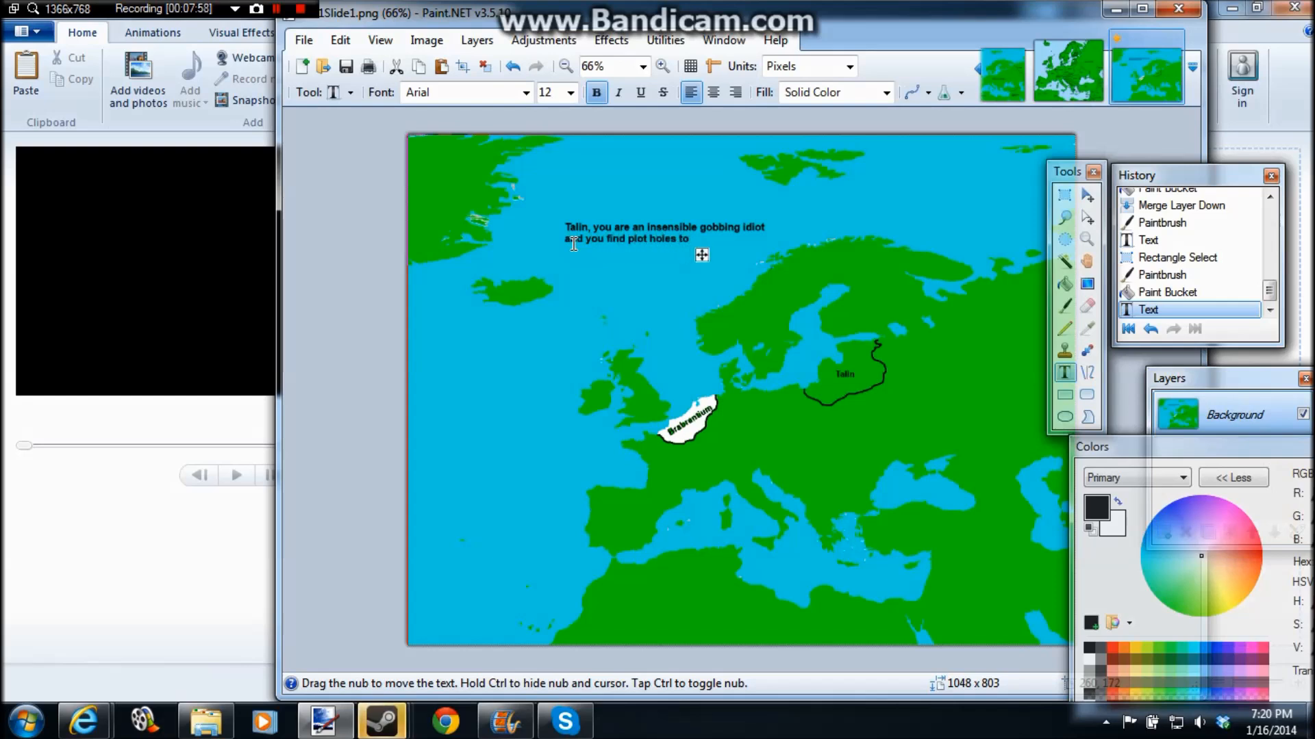
{"action": "type", "text": "an excuse to"}
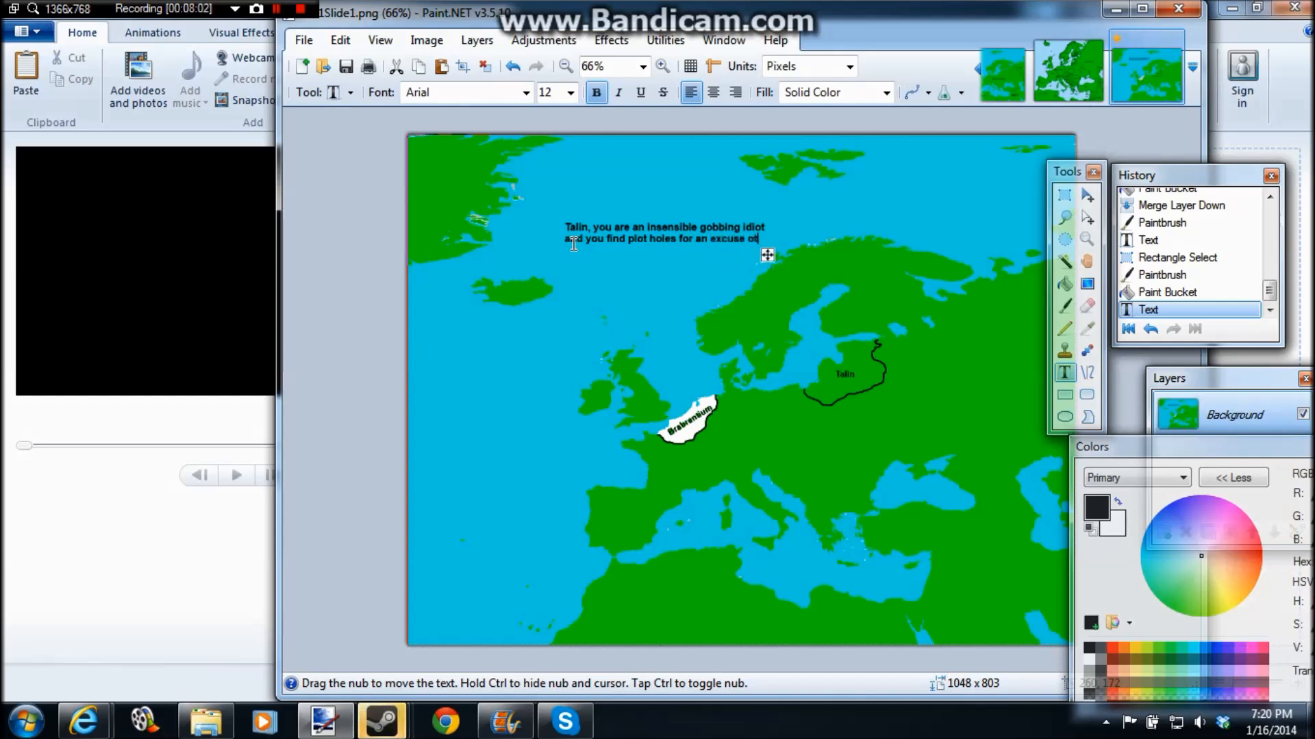
{"action": "key", "text": "Return"}
{"action": "type", "text": "invade eve"}
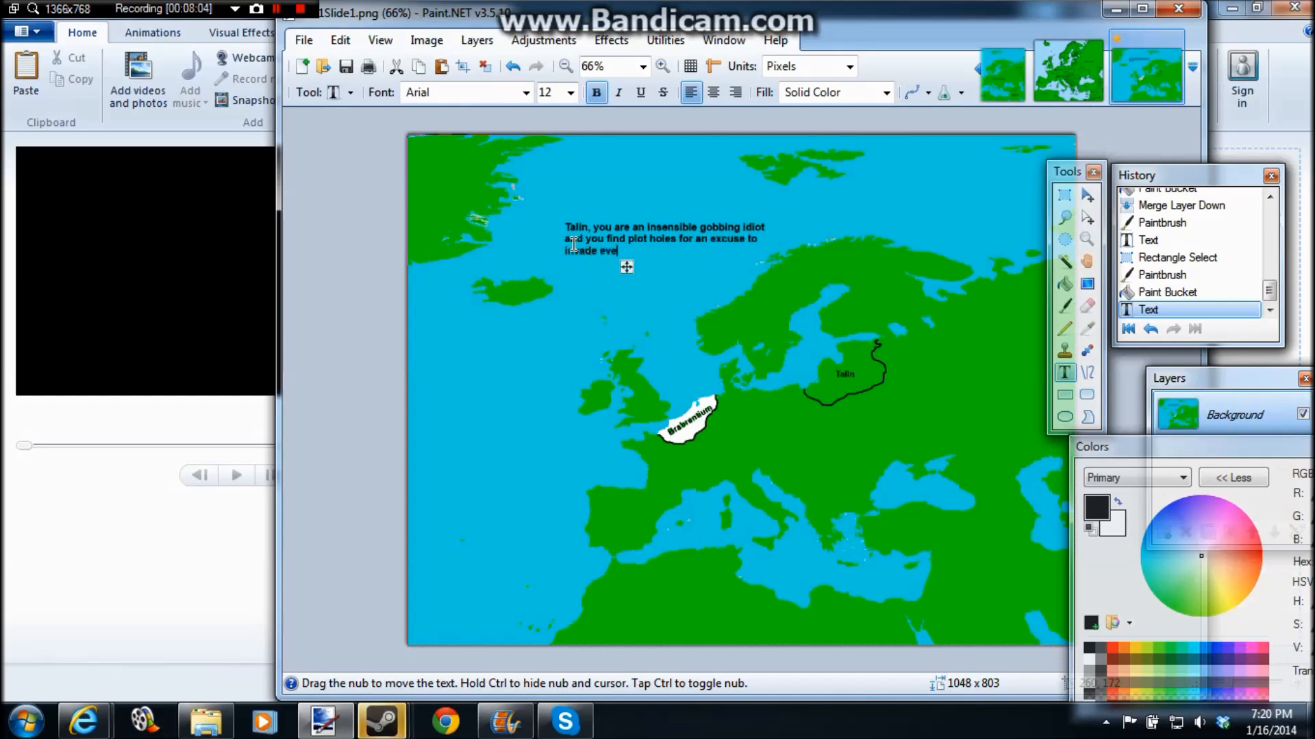
{"action": "type", "text": "ryone you mea"}
{"action": "type", "text": "t....."}
Step: After a blank line, add three caption lines: "Actually I am the only person you", "met in this darn mapping tutorial", "vid."
{"action": "key", "text": "Return"}
{"action": "type", "text": "Acyual"}
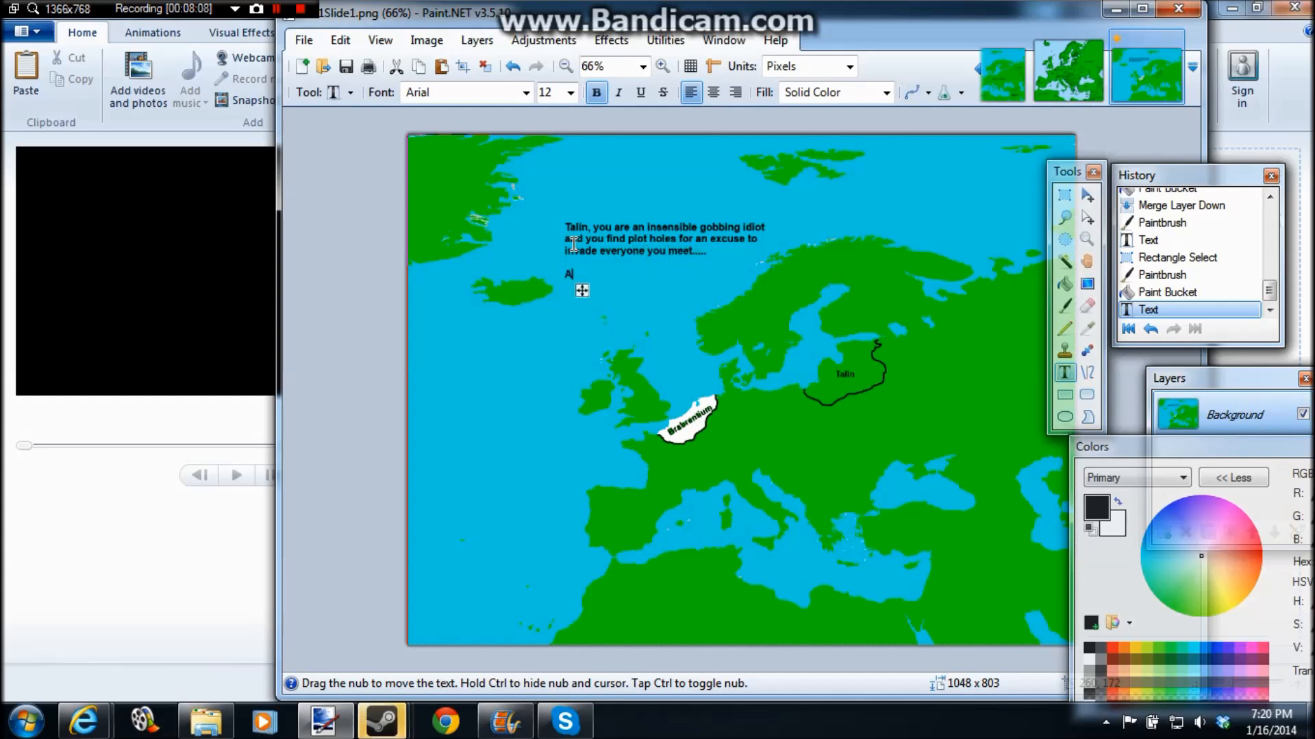
{"action": "key", "text": "BackSpace"}
{"action": "key", "text": "BackSpace"}
{"action": "key", "text": "BackSpace"}
{"action": "key", "text": "BackSpace"}
{"action": "type", "text": "tual"}
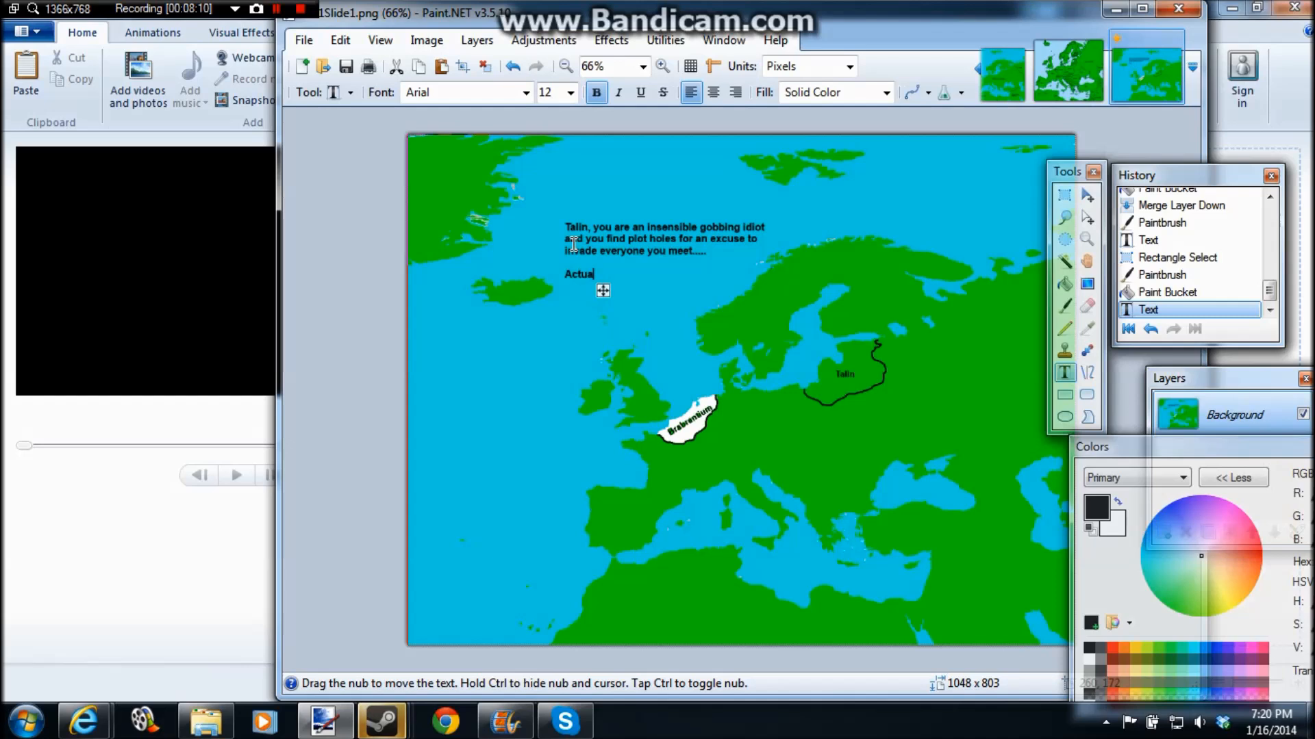
{"action": "type", "text": "ly I am the only "}
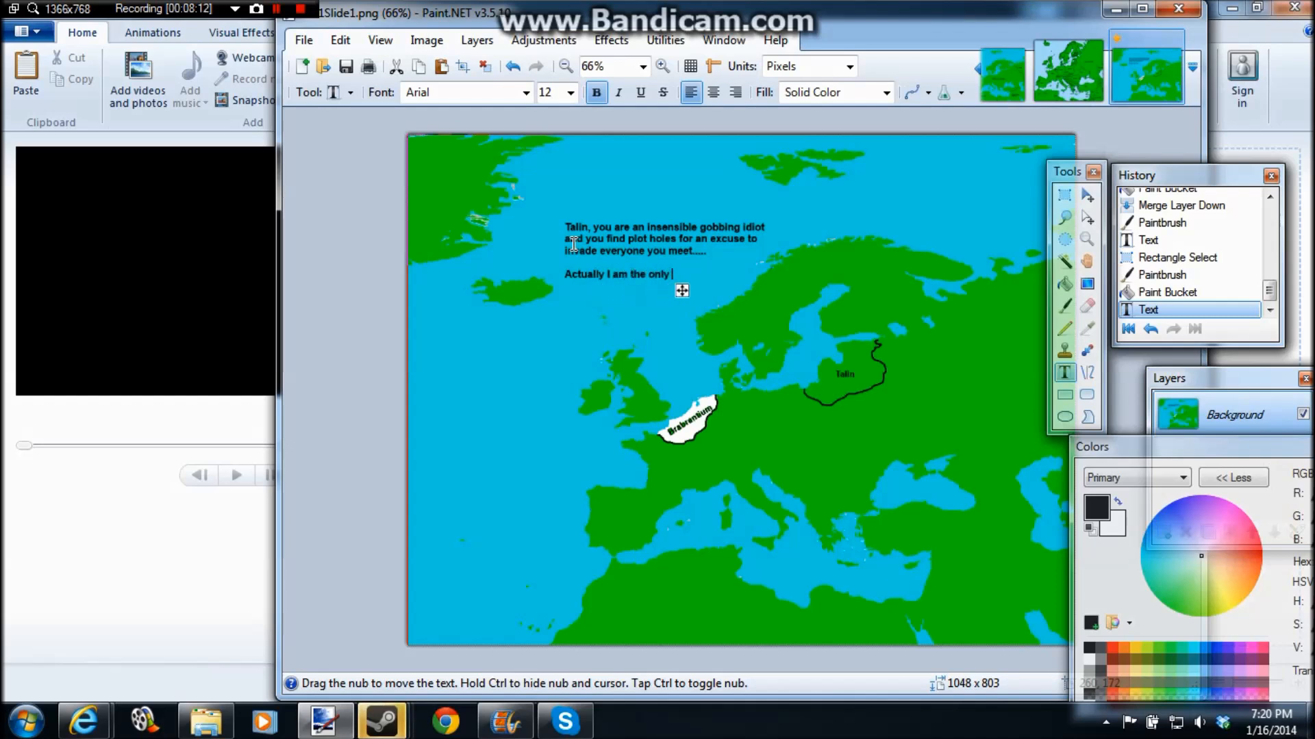
{"action": "type", "text": "person you"}
{"action": "key", "text": "Return"}
{"action": "type", "text": "m"}
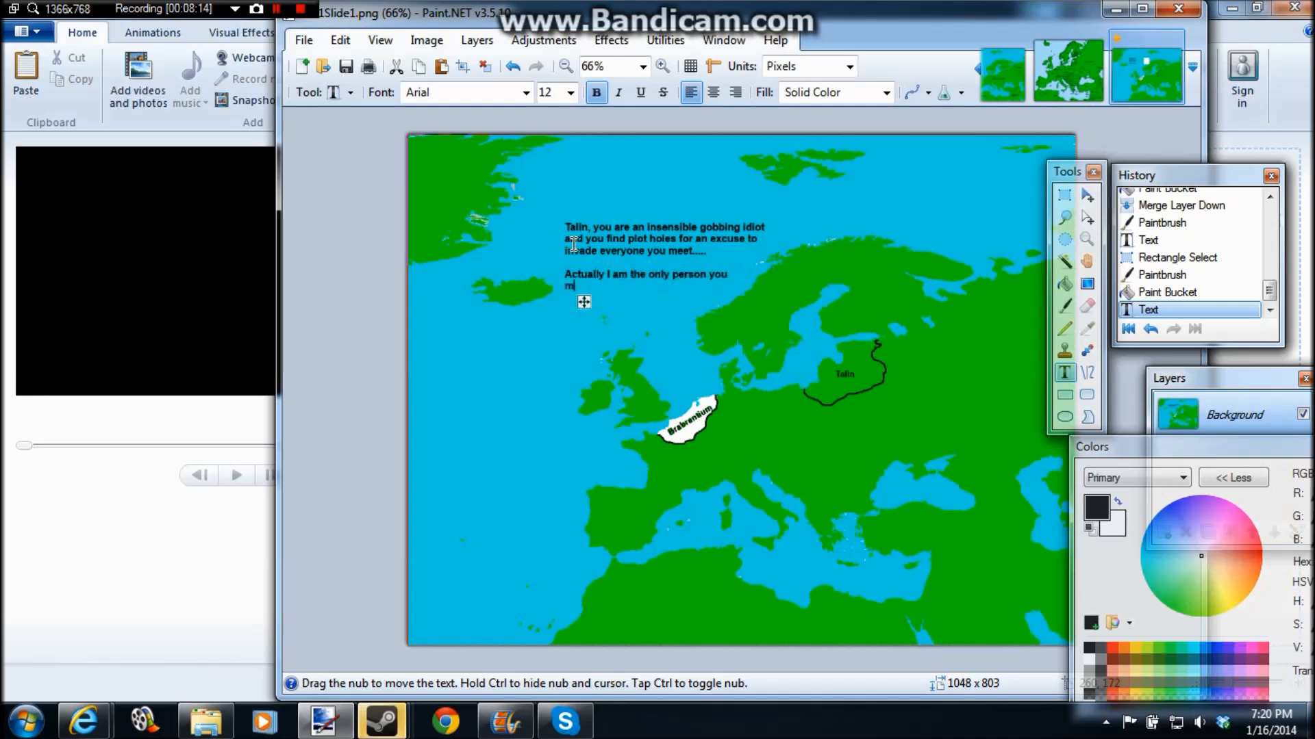
{"action": "type", "text": "et in this darn mappo"}
{"action": "type", "text": "ng tuto"}
{"action": "type", "text": "rial"}
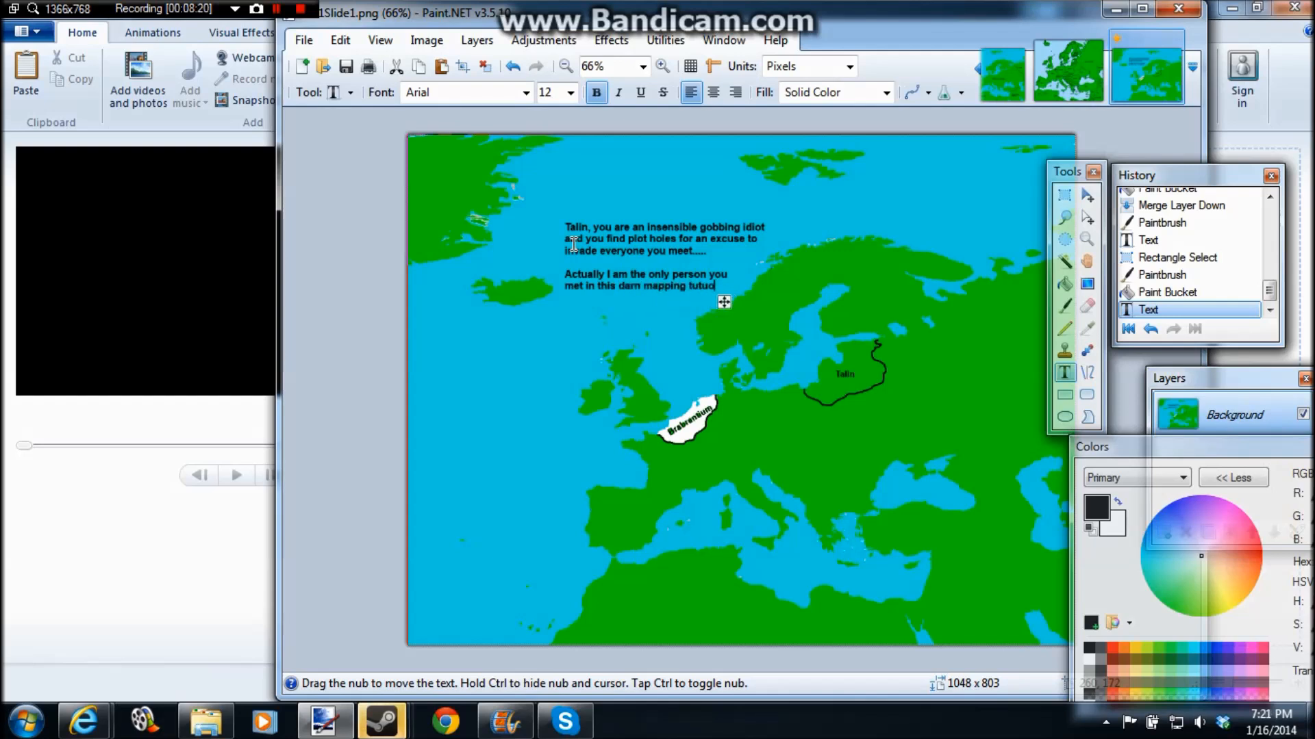
{"action": "key", "text": "Return"}
{"action": "type", "text": "vid."}
Step: Finish the caption and save the map as a new PNG image named AA1Slide2
{"action": "left_click", "coordinate": [533, 382]}
{"action": "left_click", "coordinate": [303, 39]}
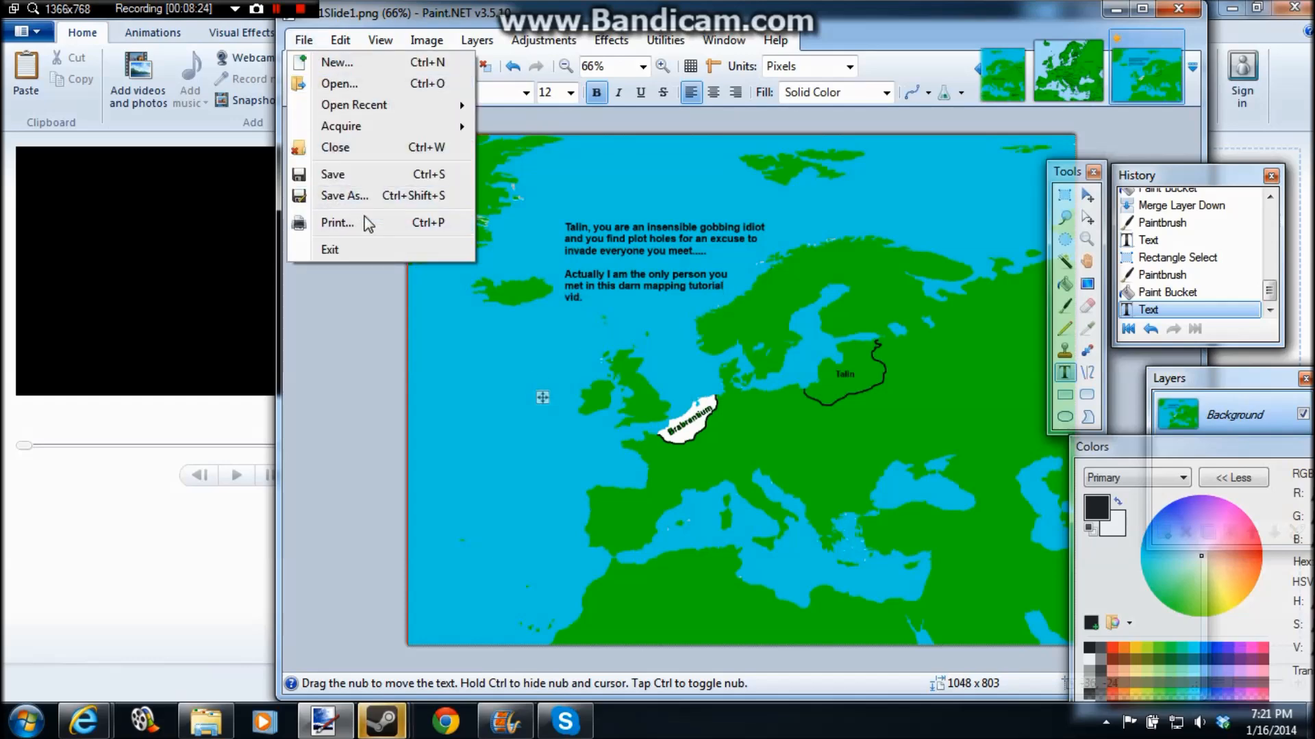
{"action": "left_click", "coordinate": [362, 197]}
{"action": "key", "text": "BackSpace"}
{"action": "type", "text": "2"}
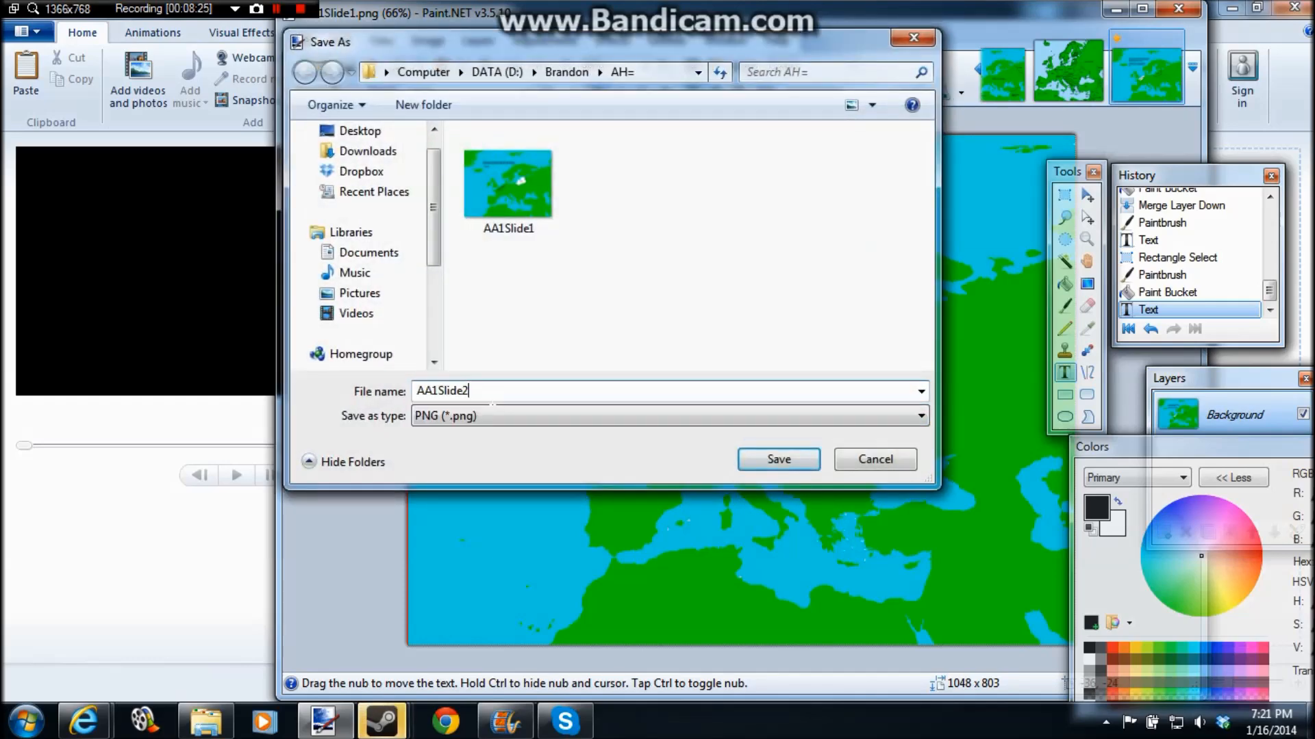
{"action": "left_click", "coordinate": [778, 459]}
{"action": "left_click", "coordinate": [769, 467]}
Step: Undo the caption and Brabrantium's white fill
{"action": "key", "text": "ctrl+z"}
{"action": "key", "text": "ctrl+z"}
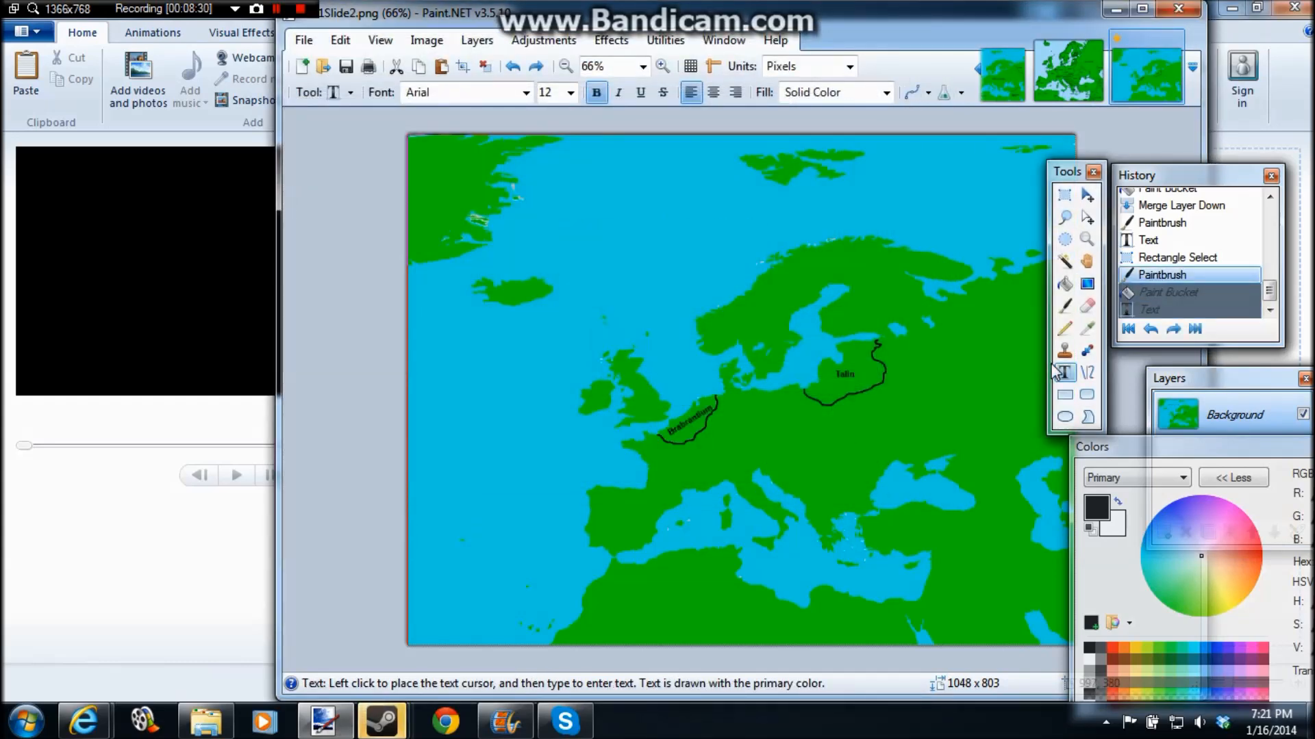
Step: Try to fill the Brabrantium territory with red using the Paint Bucket, and undo the fill
{"action": "left_click", "coordinate": [1065, 307]}
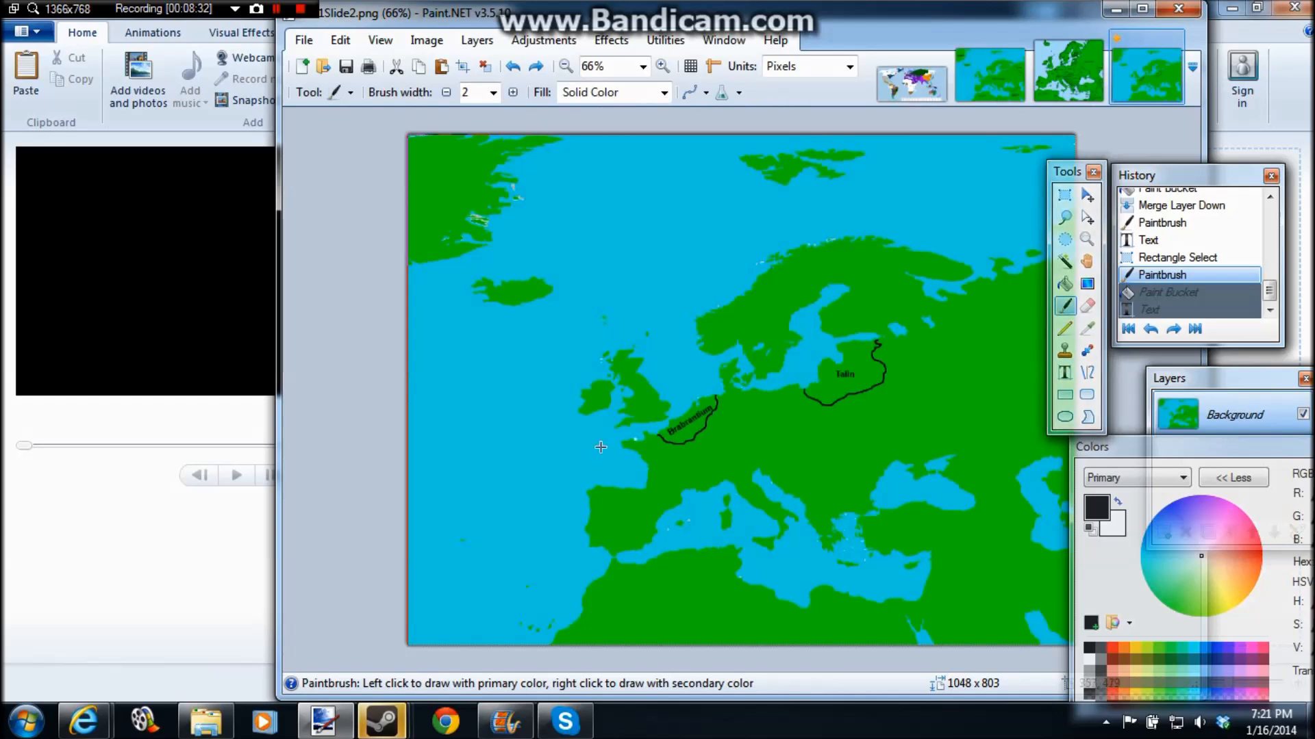
{"action": "left_click", "coordinate": [1065, 284]}
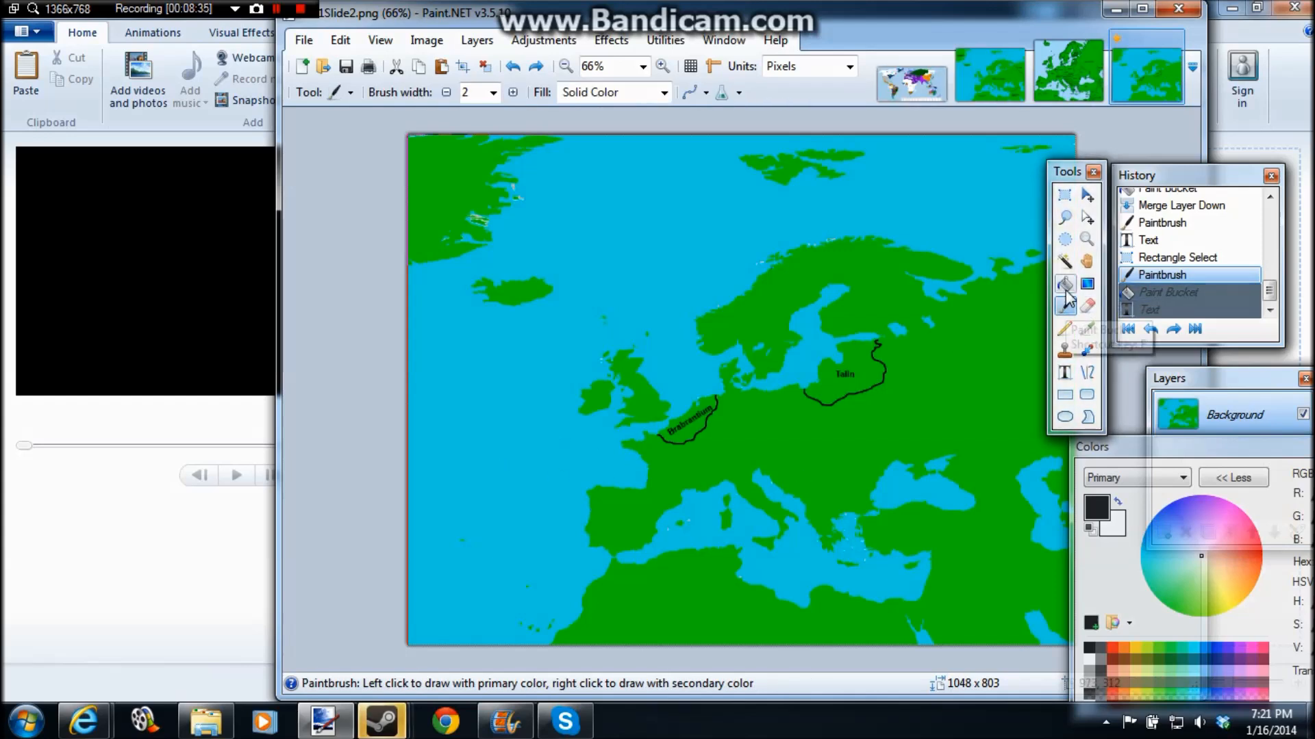
{"action": "left_click", "coordinate": [1111, 646]}
{"action": "left_click", "coordinate": [678, 428]}
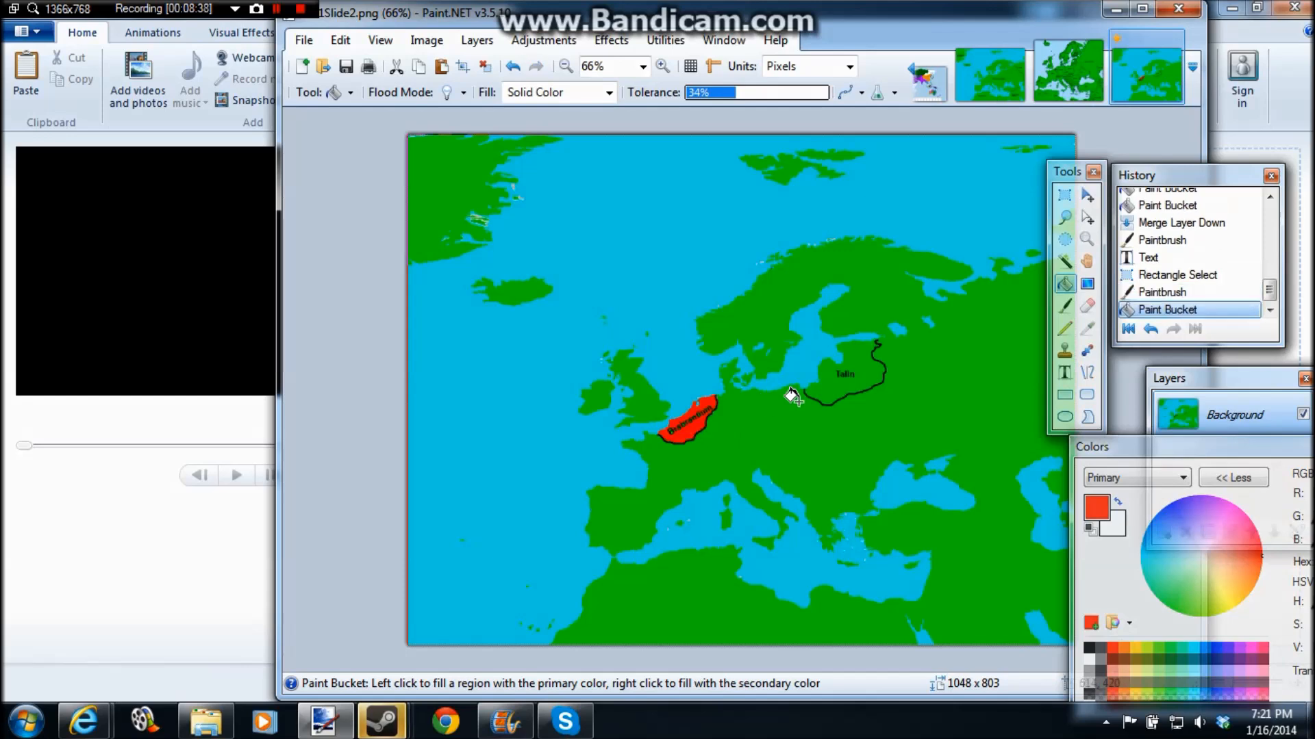
{"action": "left_click", "coordinate": [750, 93]}
{"action": "key", "text": "ctrl+z"}
Step: Try Paint Bucket tolerances of 58% and 41% for filling the Talin territory with red, undoing the fill
{"action": "left_click", "coordinate": [769, 93]}
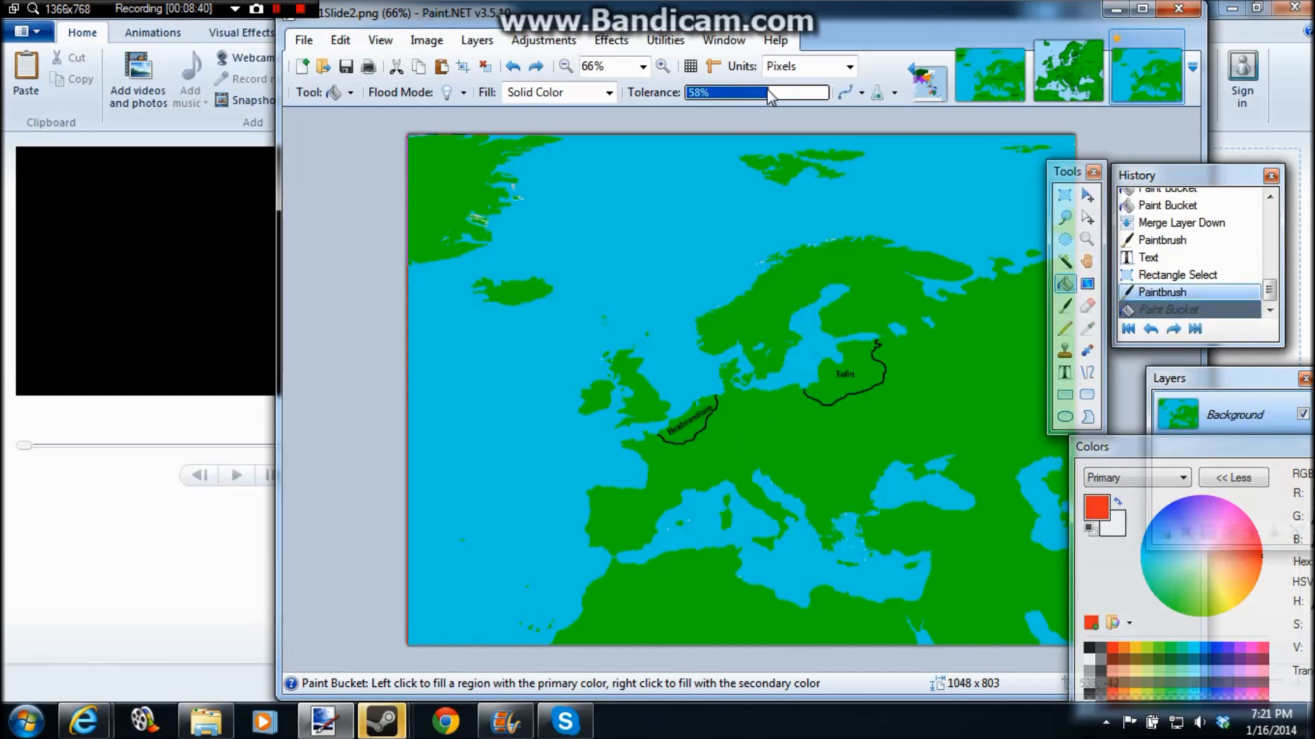
{"action": "left_click", "coordinate": [906, 317]}
{"action": "key", "text": "ctrl+z"}
{"action": "left_click", "coordinate": [744, 92]}
{"action": "left_click", "coordinate": [856, 357]}
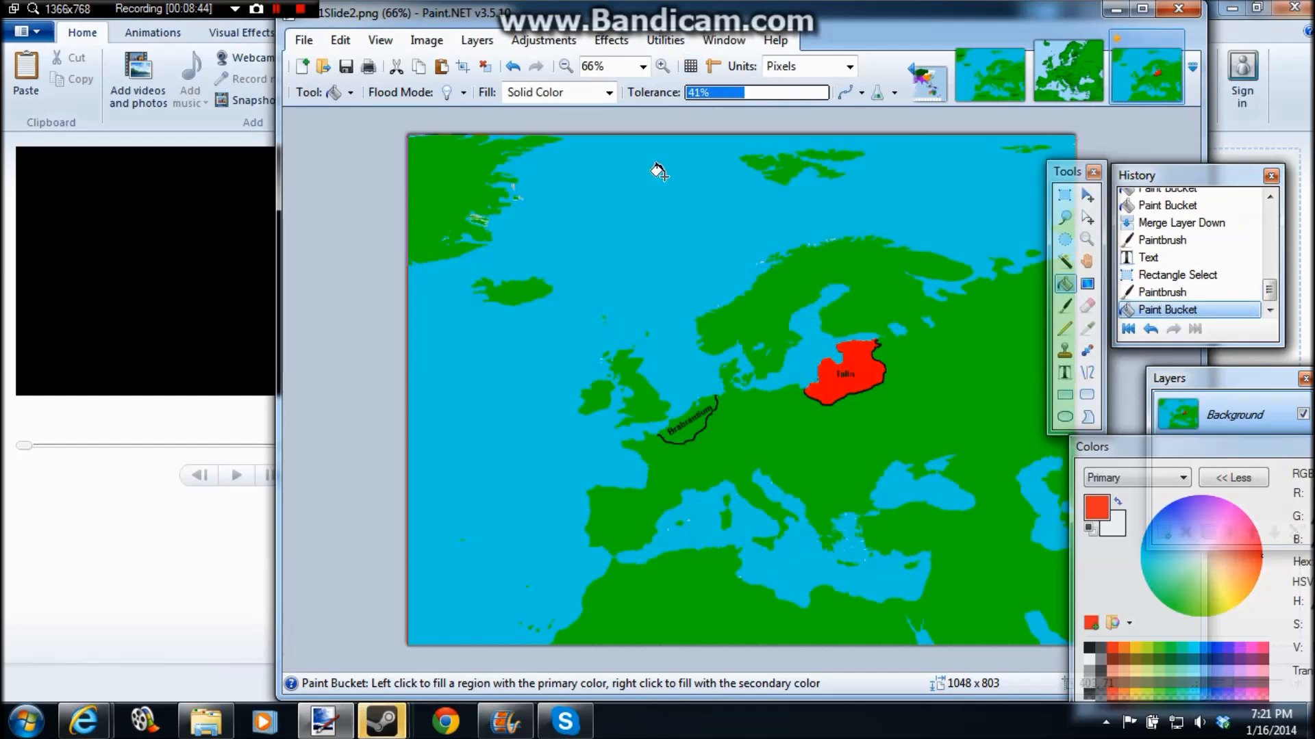
{"action": "left_click", "coordinate": [662, 65]}
{"action": "left_click", "coordinate": [662, 66]}
{"action": "left_click", "coordinate": [662, 66]}
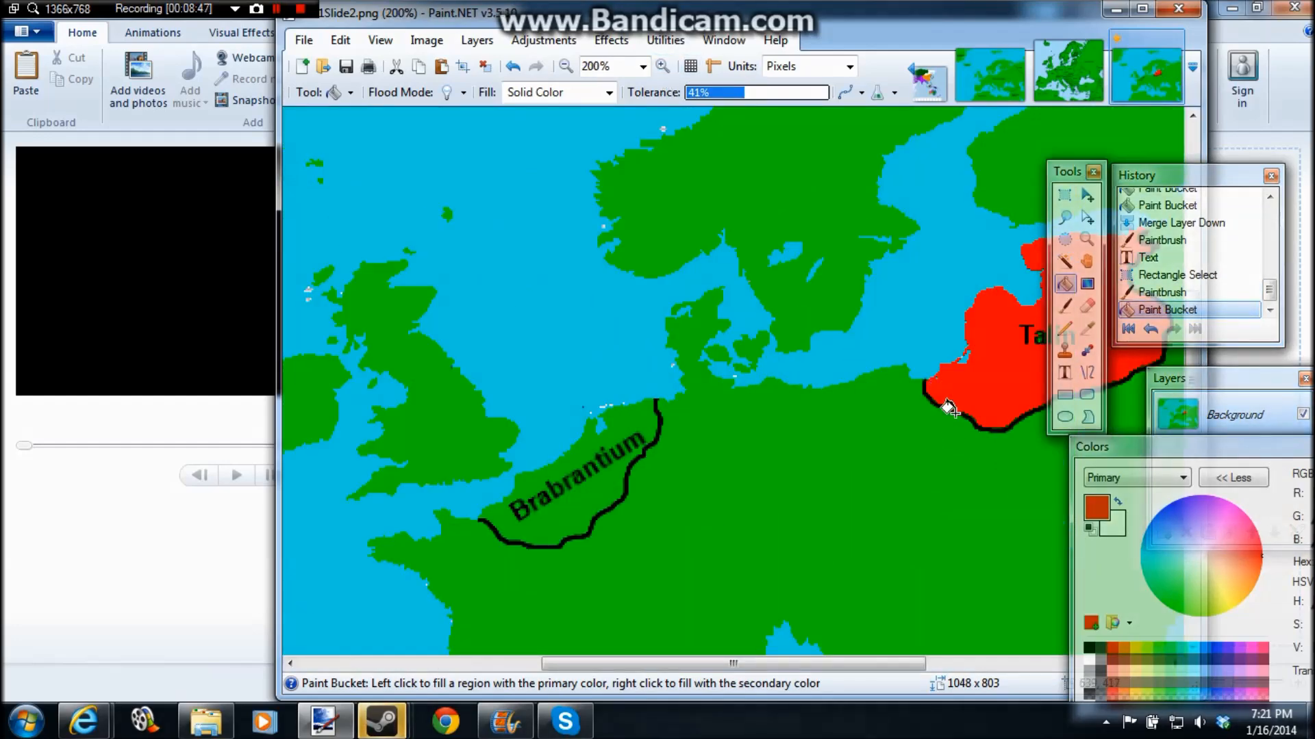
{"action": "key", "text": "ctrl+z"}
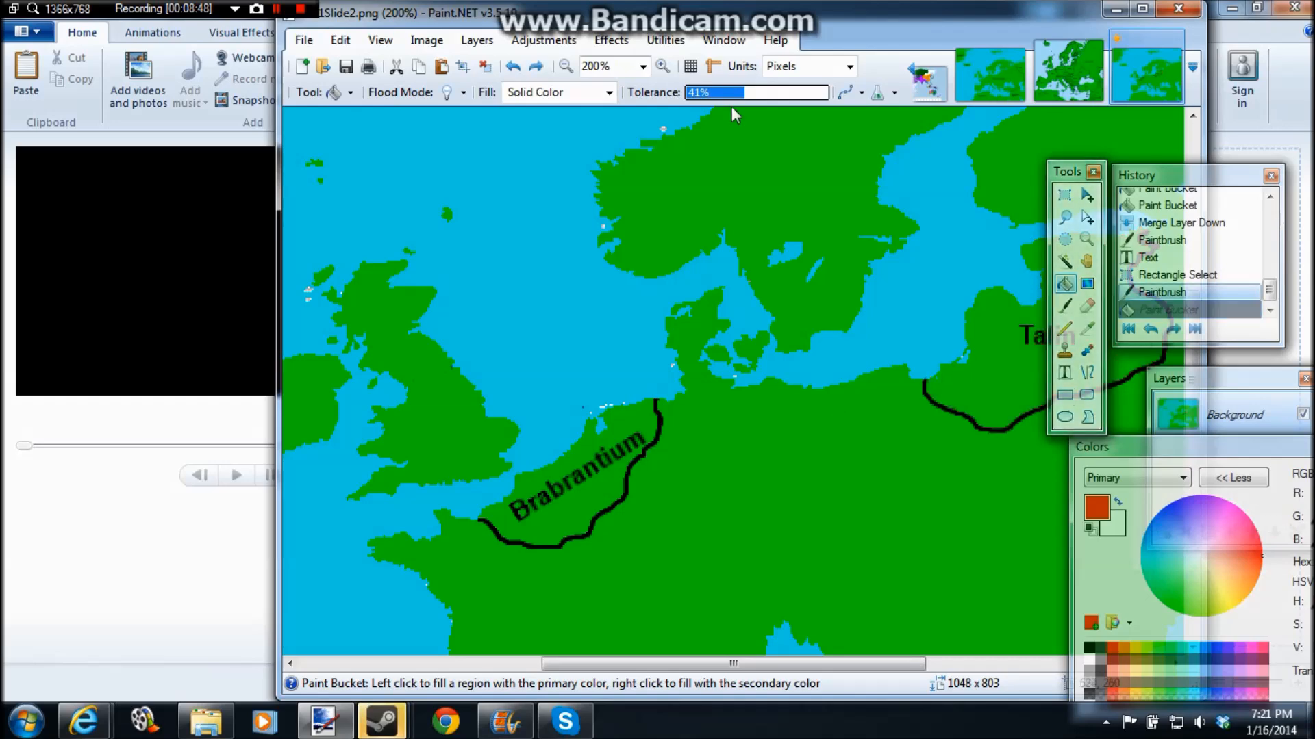
Step: Try to select the Talin territory with the Magic Wand at 43% tolerance and fill it red, then undo the selection and fill
{"action": "left_click", "coordinate": [746, 93]}
{"action": "left_click", "coordinate": [1066, 263]}
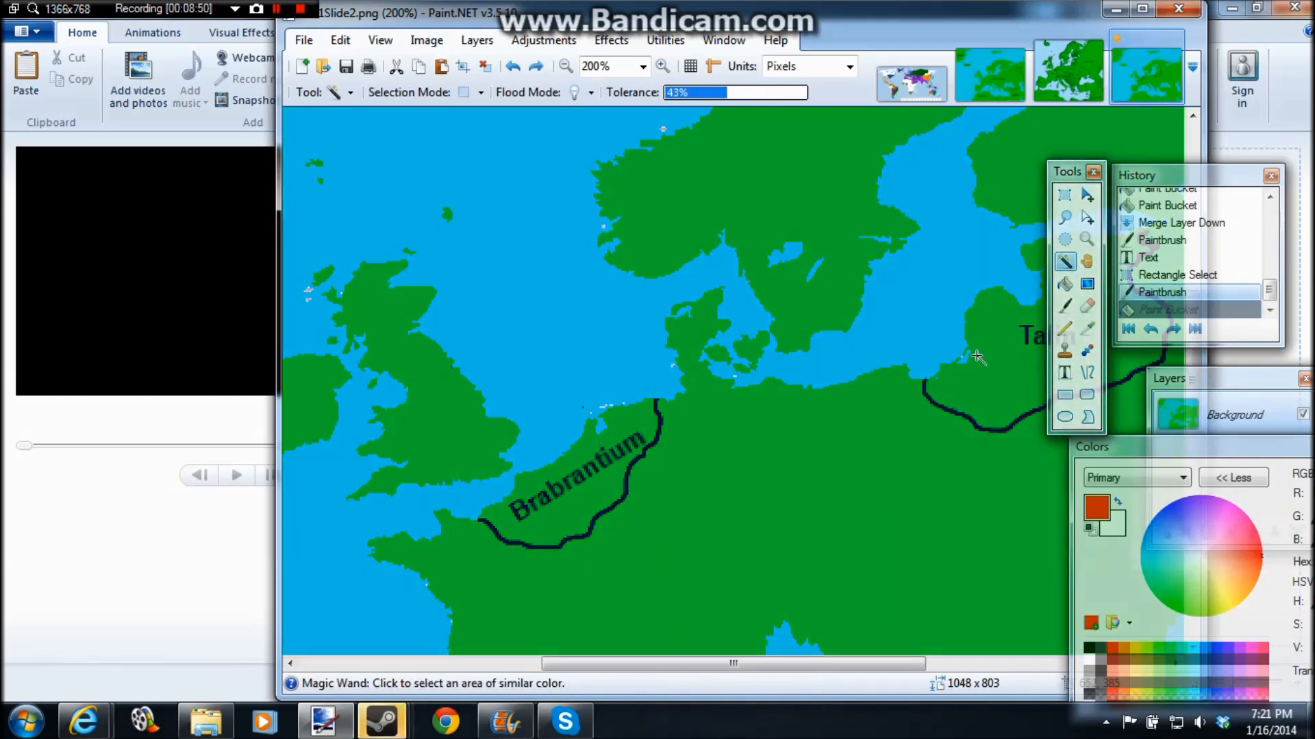
{"action": "left_click", "coordinate": [974, 349]}
{"action": "left_click", "coordinate": [973, 349]}
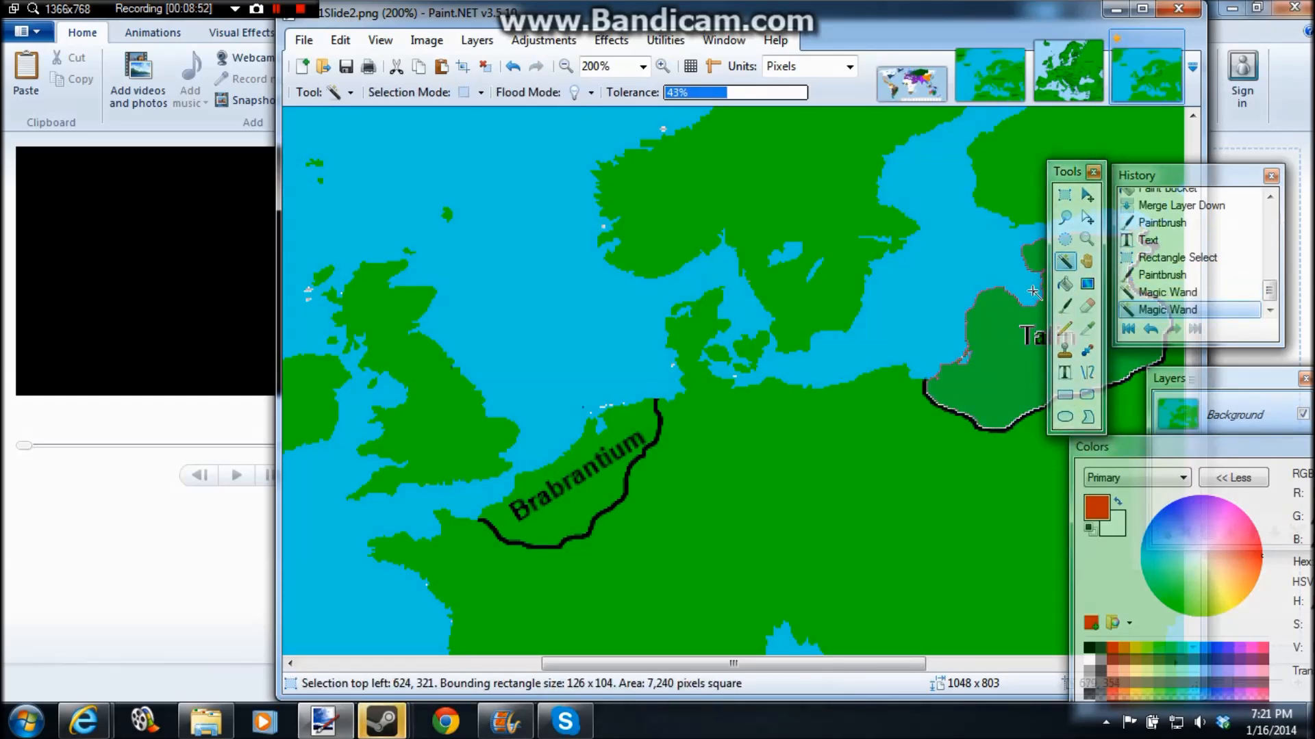
{"action": "left_click", "coordinate": [1065, 284]}
{"action": "left_click", "coordinate": [1007, 315]}
{"action": "left_click", "coordinate": [1065, 194]}
{"action": "left_click", "coordinate": [927, 431]}
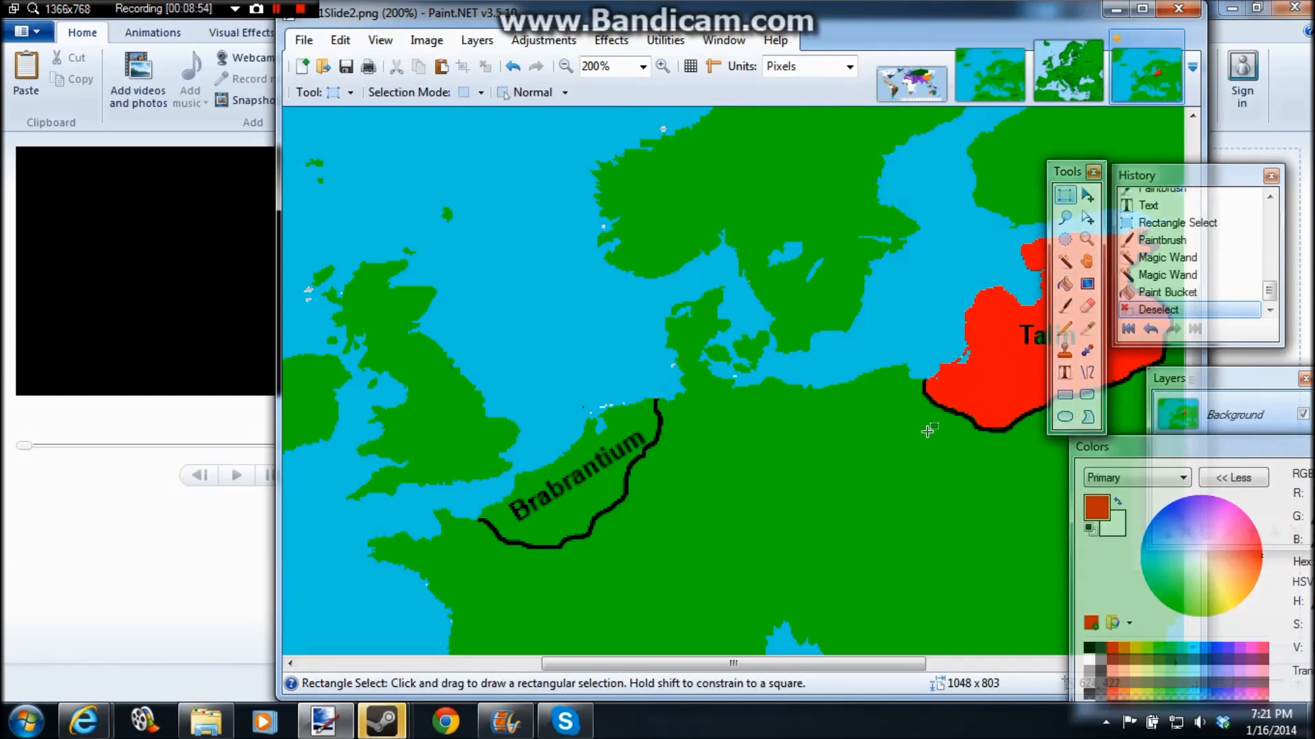
{"action": "key", "text": "ctrl+z"}
{"action": "key", "text": "ctrl+z"}
{"action": "key", "text": "ctrl+z"}
{"action": "key", "text": "ctrl+z"}
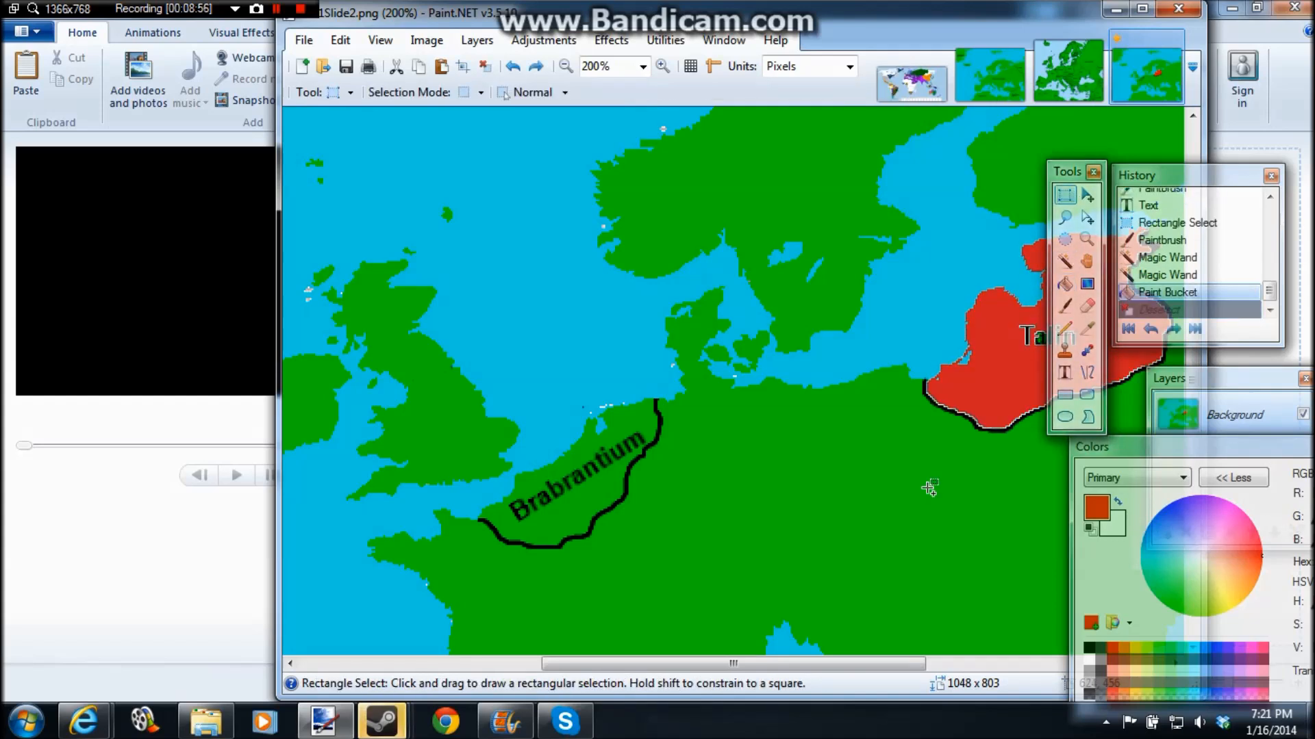
Step: Fill the Talin territory with red using the Paint Bucket, raising the tolerance to 50% for the fill at its western border
{"action": "left_click", "coordinate": [1066, 284]}
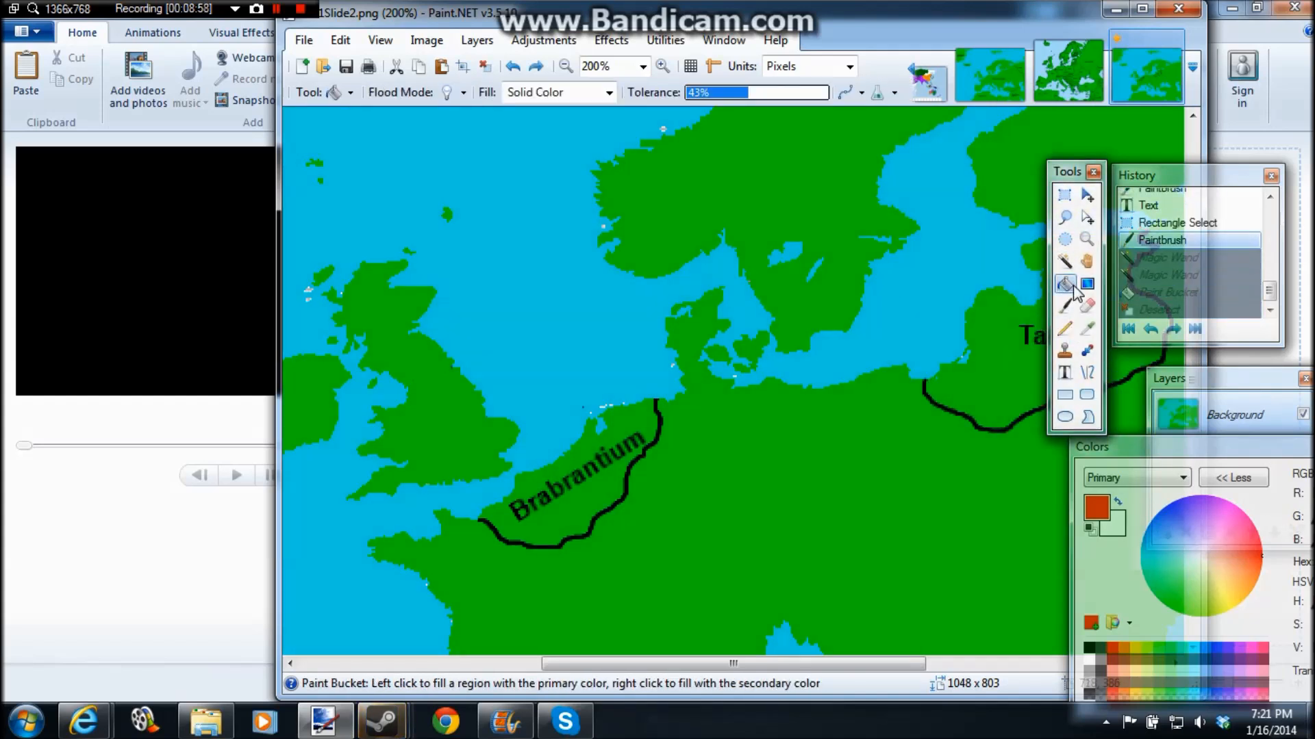
{"action": "left_click", "coordinate": [986, 365]}
{"action": "left_click_drag", "start_coordinate": [748, 93], "coordinate": [754, 96]}
{"action": "left_click", "coordinate": [925, 377]}
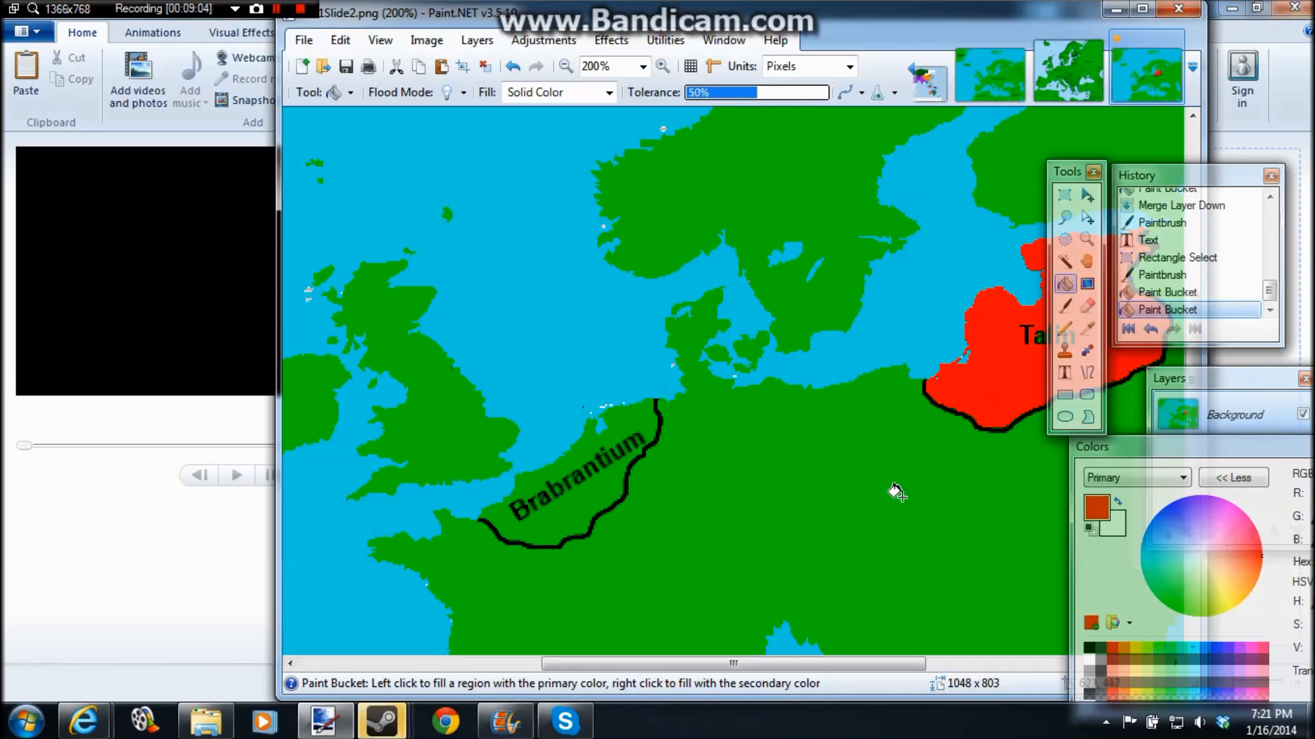
Step: Fill the Brabrantium territory with blue using the Paint Bucket
{"action": "left_click", "coordinate": [565, 66]}
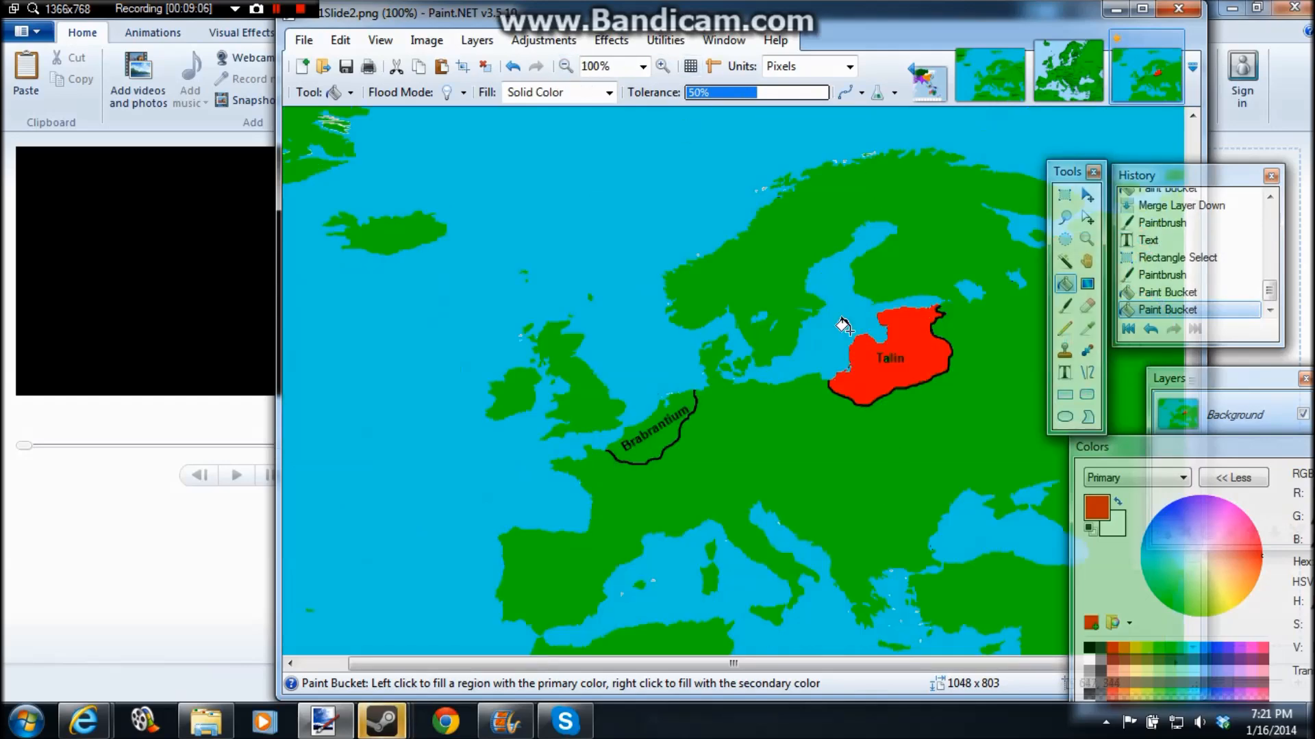
{"action": "left_click", "coordinate": [1223, 647]}
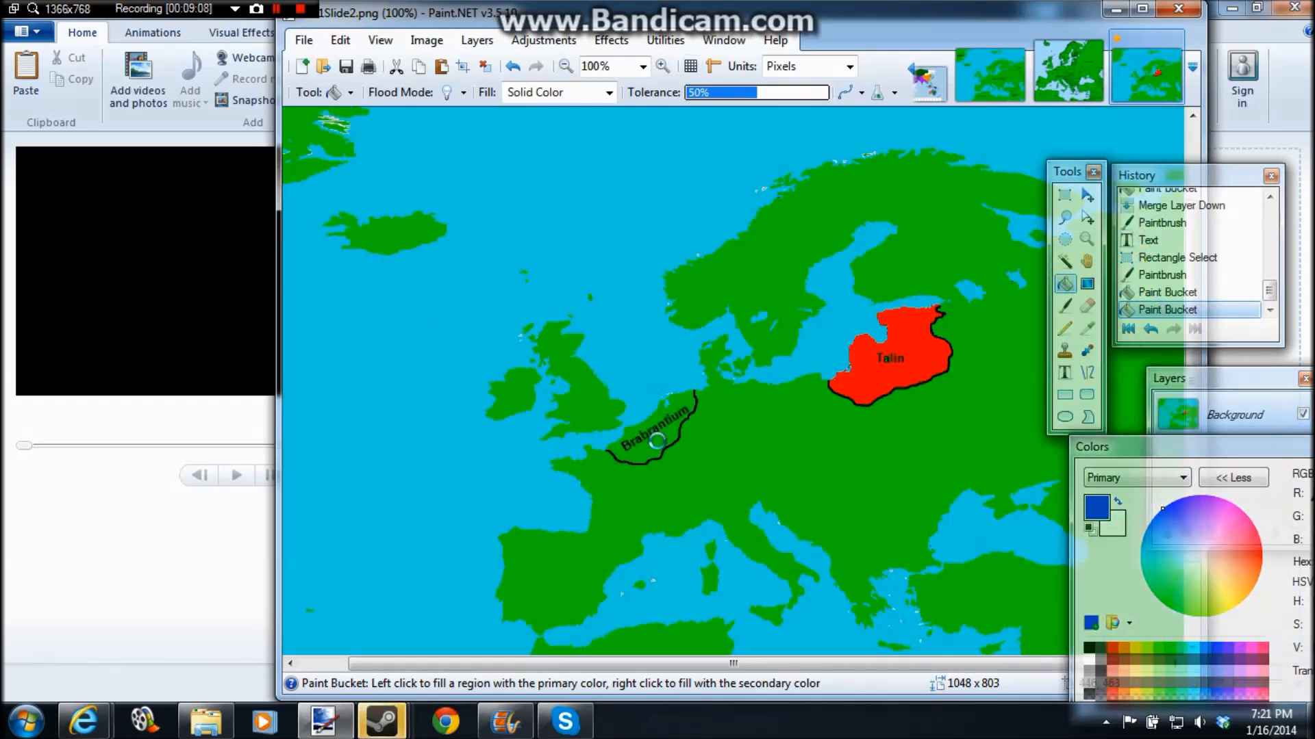
{"action": "left_click", "coordinate": [650, 438]}
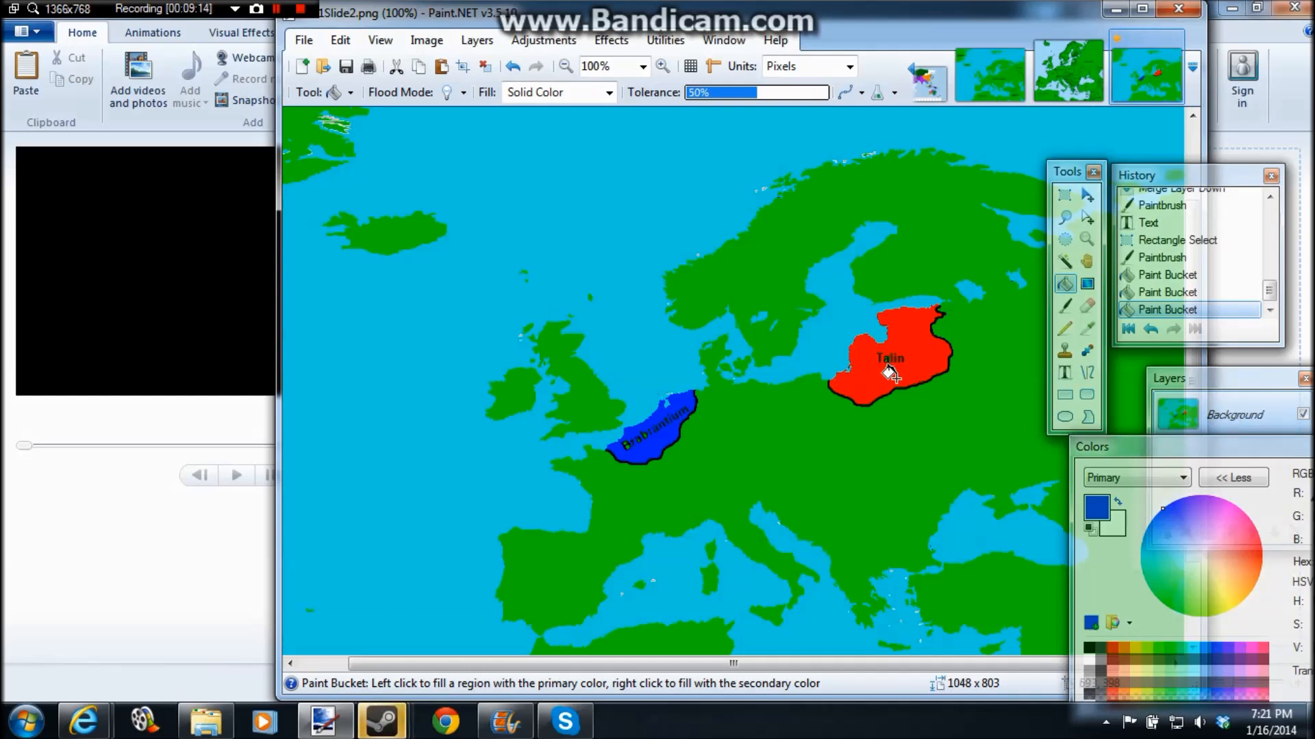
Step: Try to draw a black Paintbrush border across northern Brabrantium at brush width 2, and undo the stroke
{"action": "left_click", "coordinate": [1065, 372]}
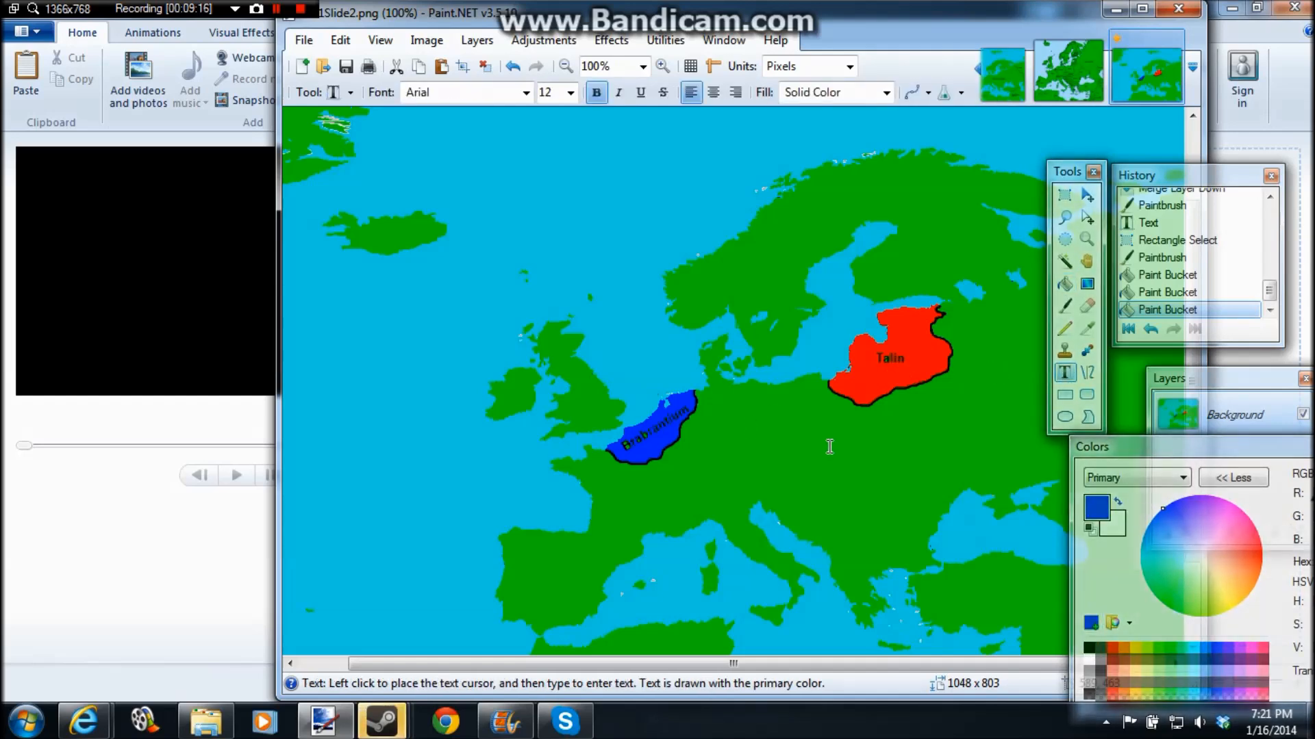
{"action": "left_click", "coordinate": [1065, 330]}
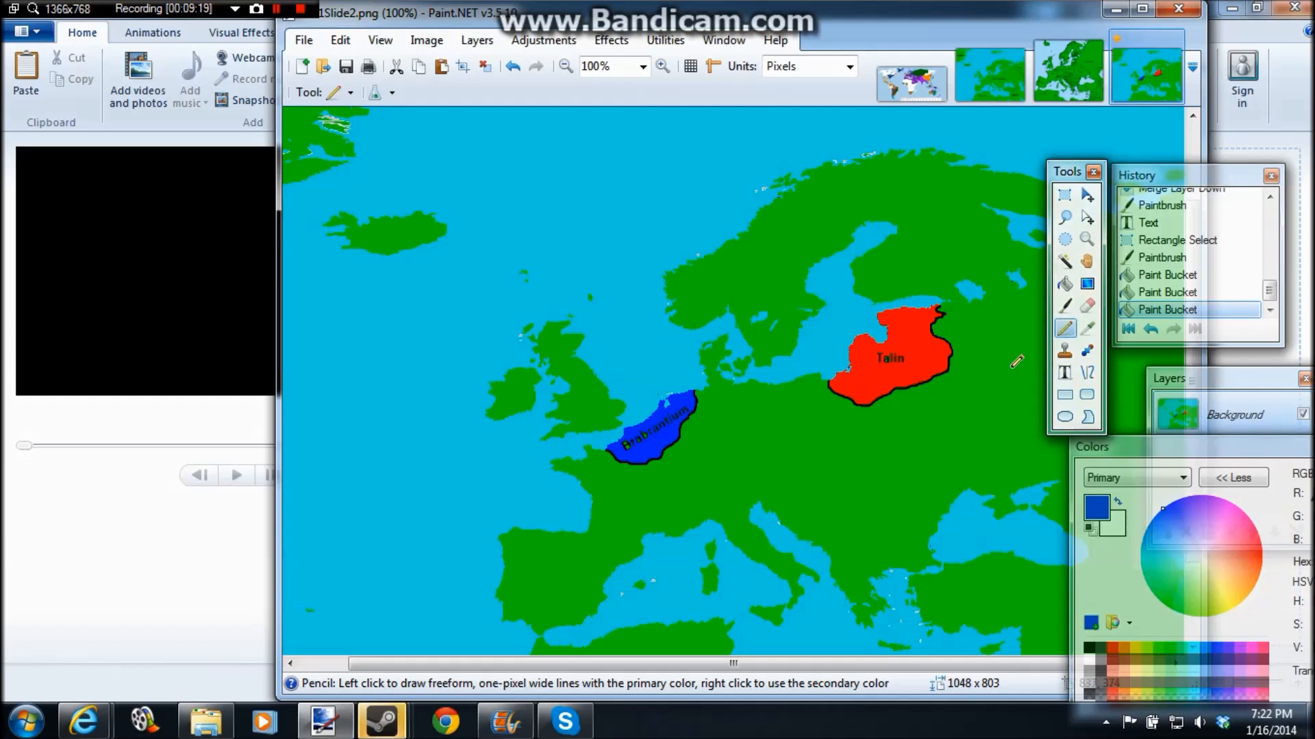
{"action": "left_click", "coordinate": [1065, 306]}
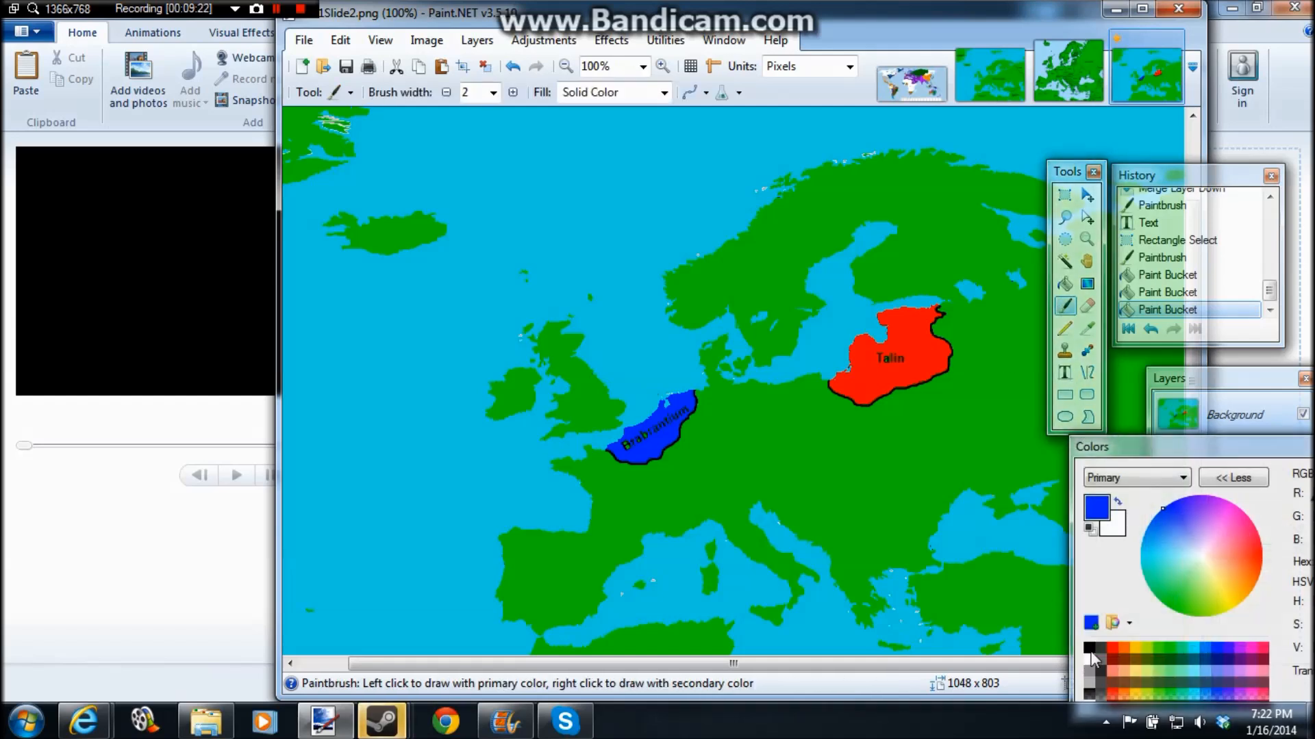
{"action": "left_click", "coordinate": [1090, 650]}
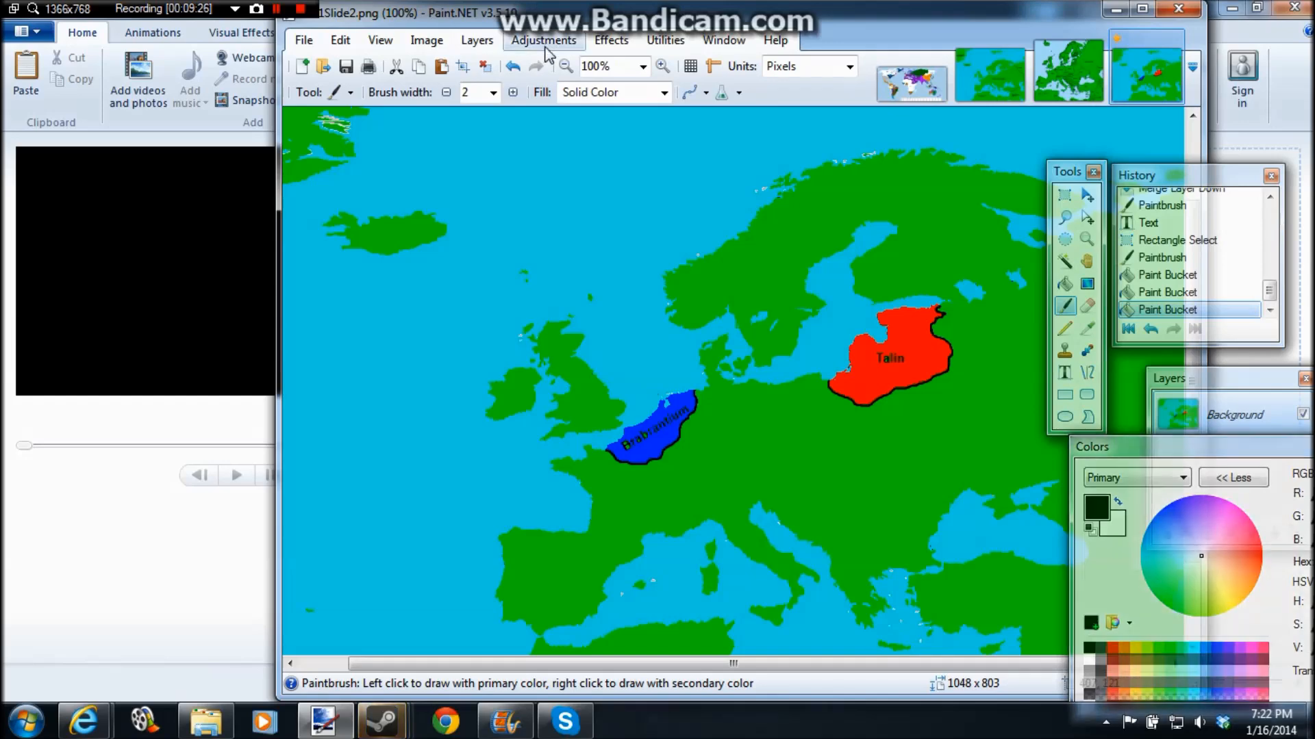
{"action": "left_click", "coordinate": [565, 66]}
{"action": "left_click", "coordinate": [661, 67]}
{"action": "left_click", "coordinate": [661, 65]}
{"action": "left_click", "coordinate": [662, 65]}
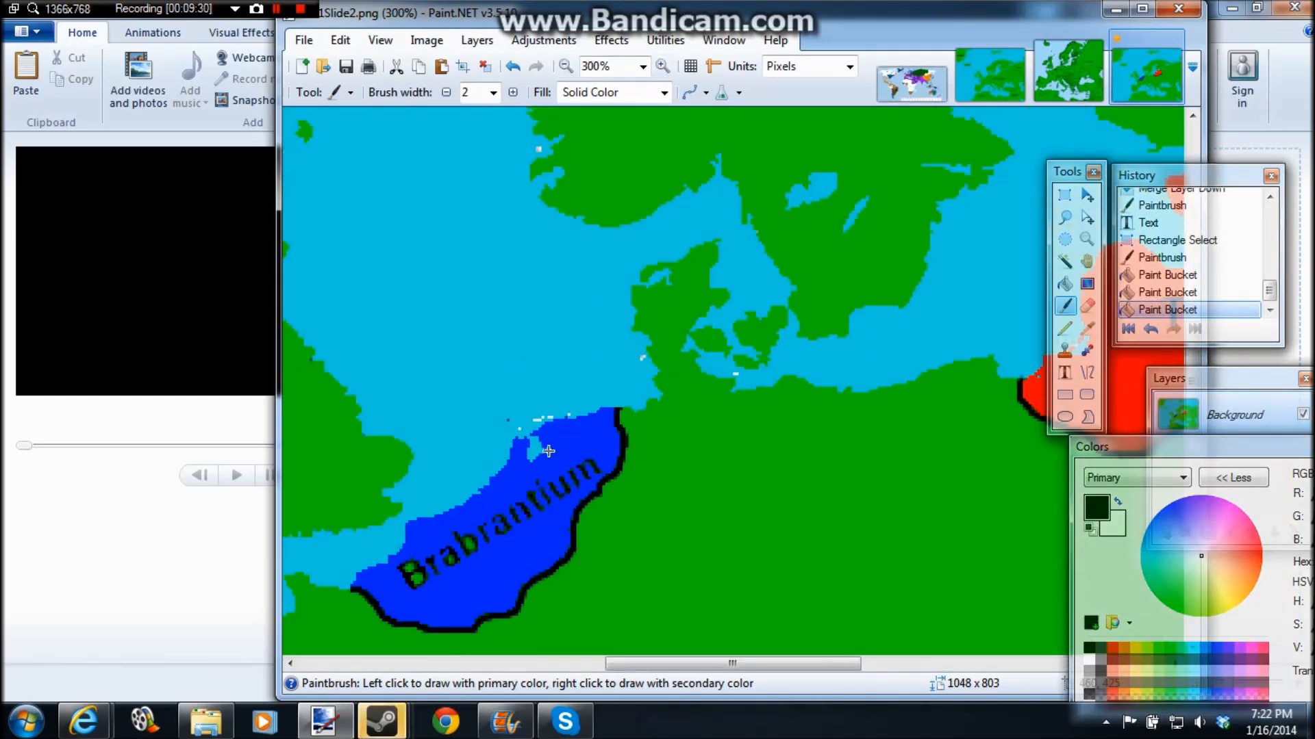
{"action": "left_click_drag", "start_coordinate": [548, 451], "coordinate": [617, 413]}
{"action": "key", "text": "ctrl+z"}
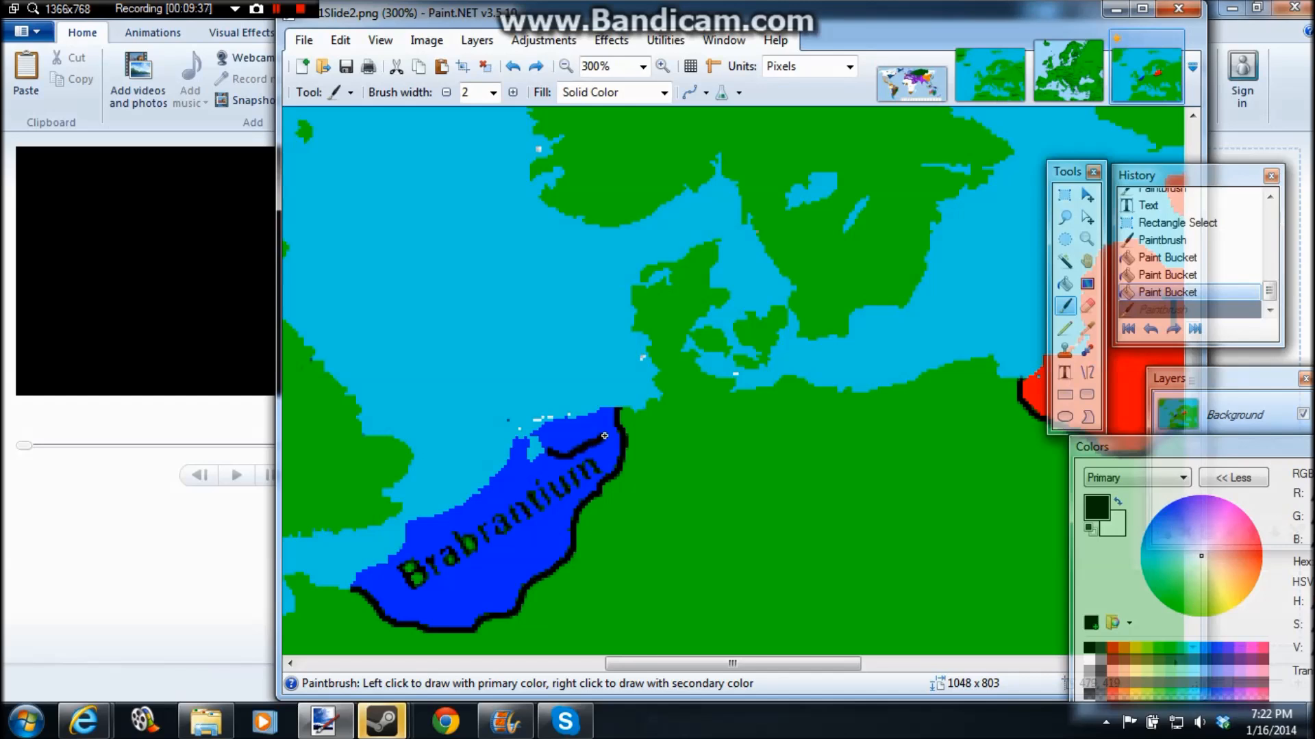
{"action": "left_click_drag", "start_coordinate": [589, 416], "coordinate": [589, 415]}
{"action": "key", "text": "ctrl+z"}
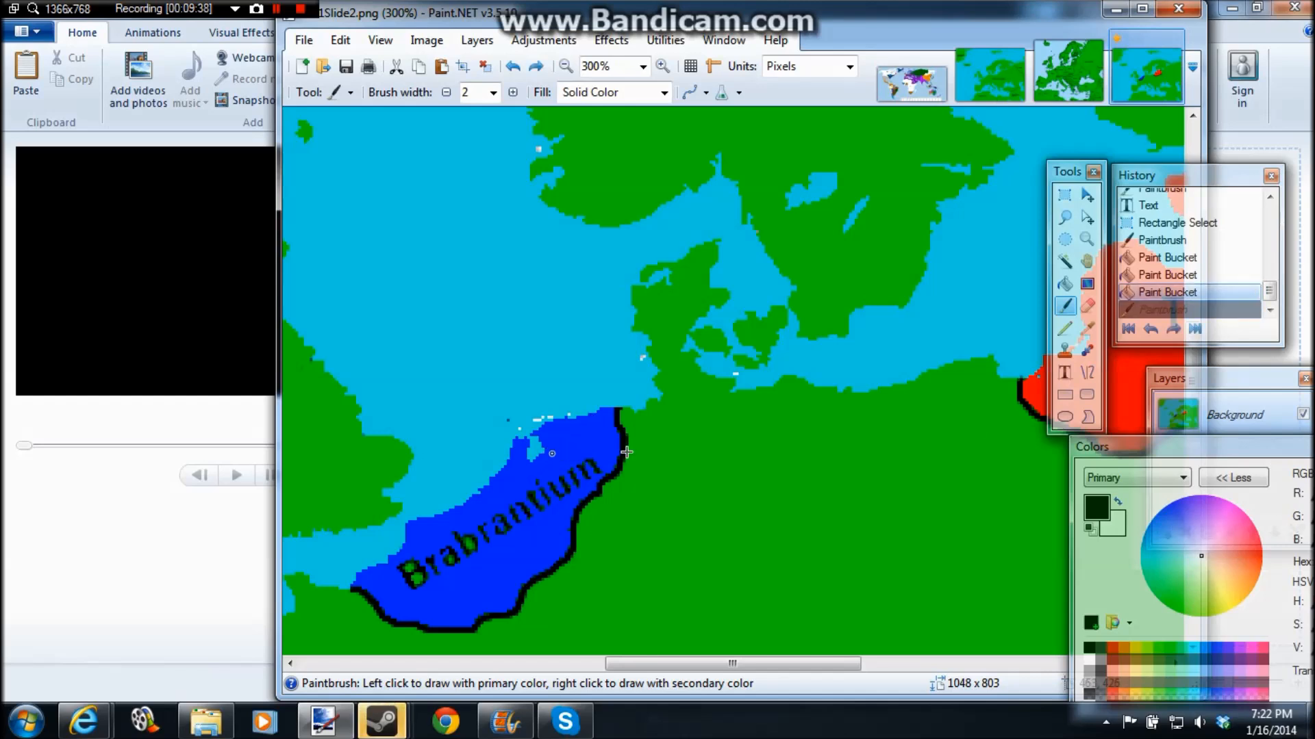
Step: Sample the red of the Talin territory as primary color and lower its saturation to 56 for a light red, FF7070
{"action": "left_click", "coordinate": [1065, 328]}
{"action": "left_click", "coordinate": [1087, 328]}
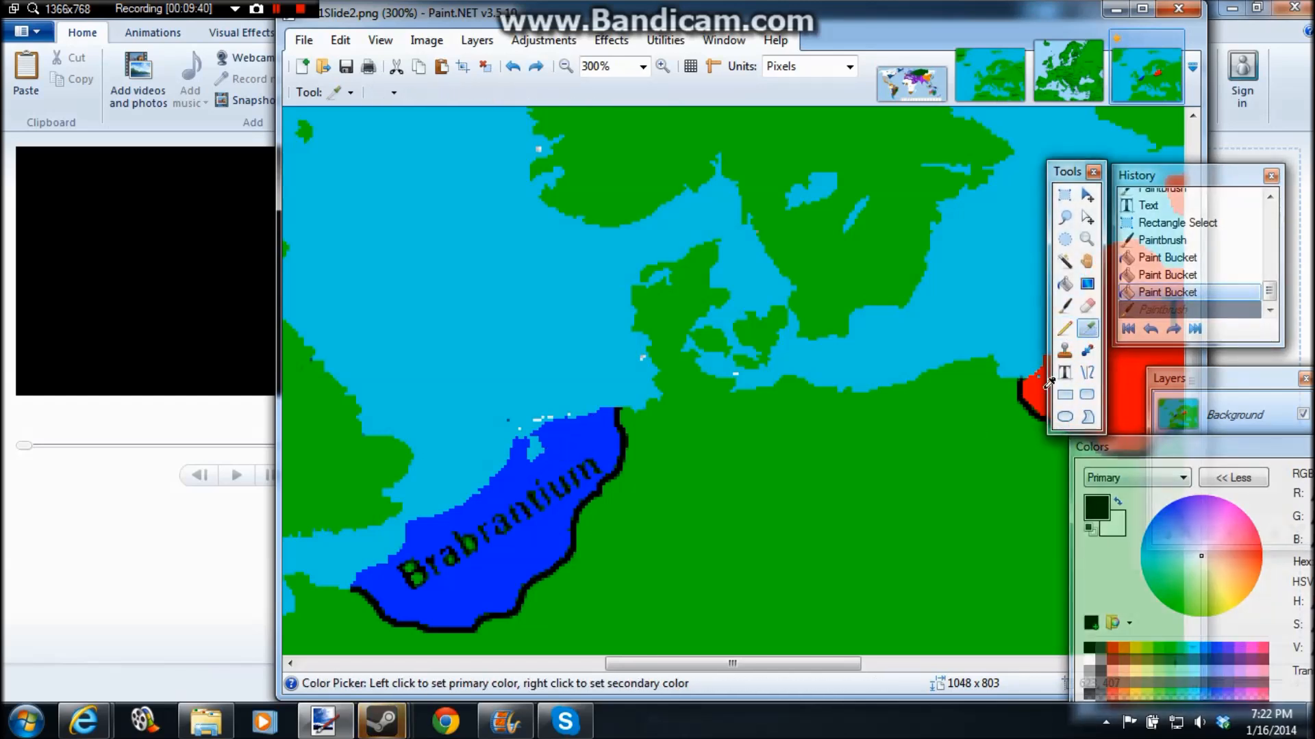
{"action": "left_click", "coordinate": [1043, 389]}
{"action": "left_click_drag", "start_coordinate": [1224, 450], "coordinate": [1015, 450]}
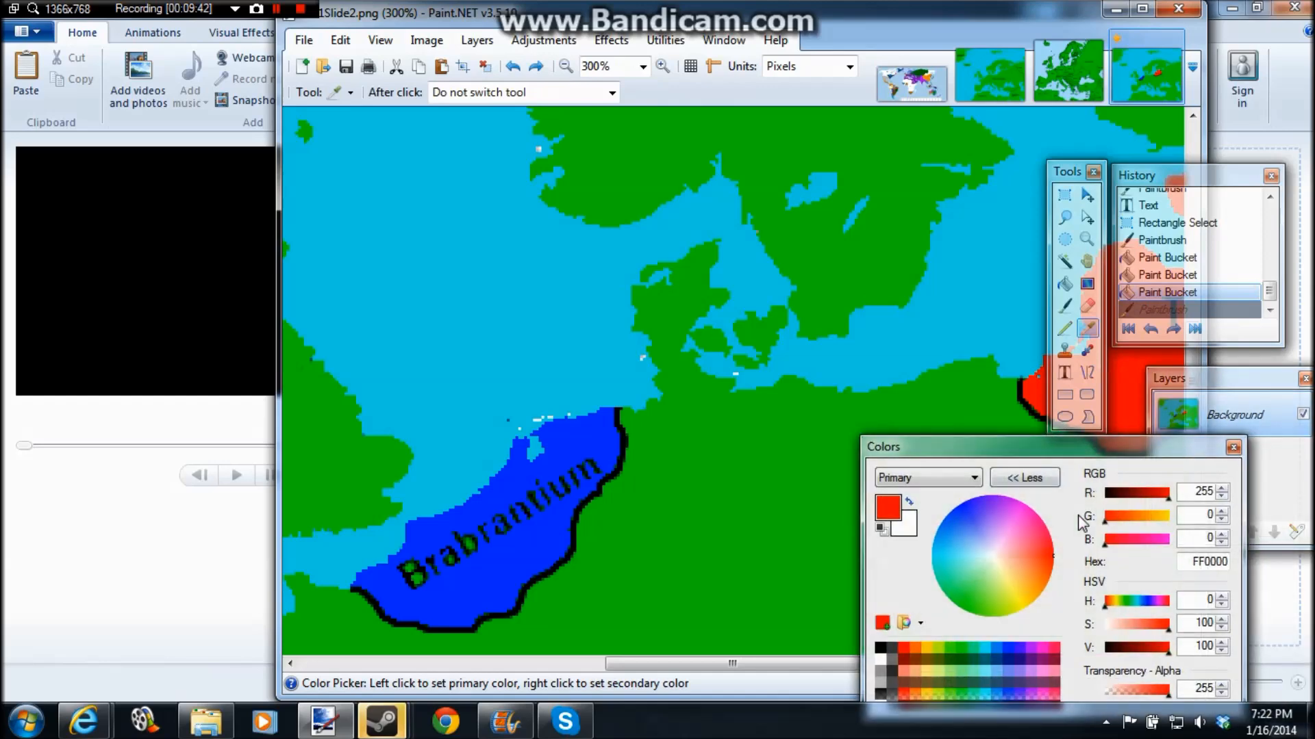
{"action": "left_click", "coordinate": [1140, 623]}
Step: Outline a small coastal patch in northern Brabrantium with the Pencil and fill it with the light red
{"action": "left_click", "coordinate": [1065, 328]}
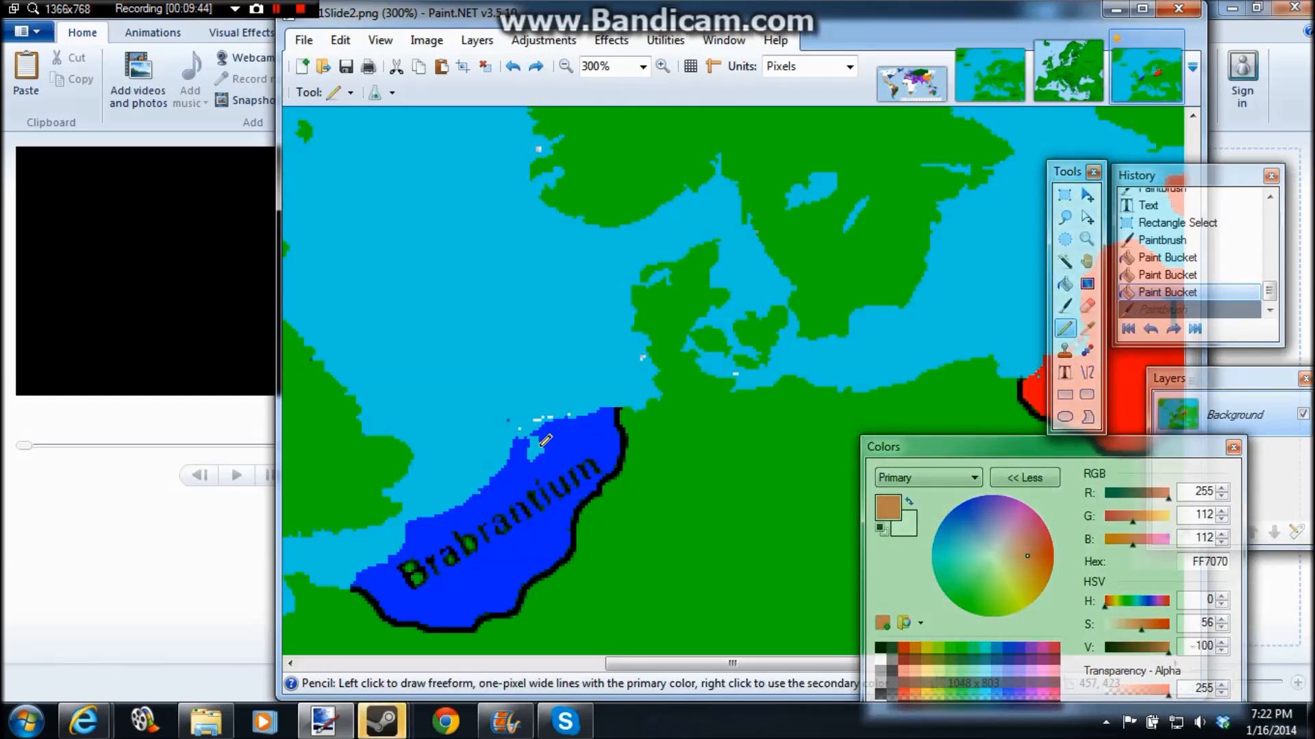
{"action": "mouse_move", "coordinate": [548, 447]}
{"action": "left_mouse_down"}
{"action": "mouse_move", "coordinate": [586, 442]}
{"action": "mouse_move", "coordinate": [584, 415]}
{"action": "left_mouse_up"}
{"action": "left_click", "coordinate": [1064, 306]}
{"action": "left_click", "coordinate": [1064, 284]}
{"action": "left_click", "coordinate": [556, 430]}
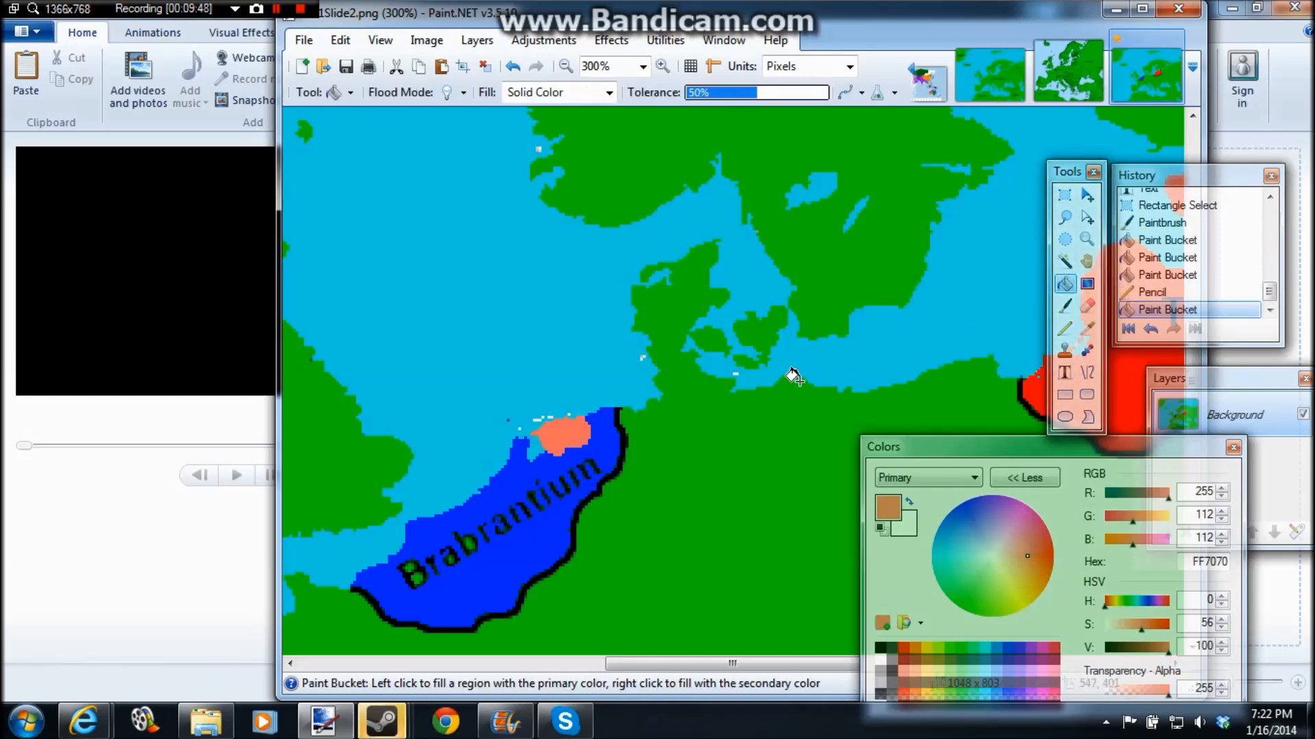
Step: Save the map as a new 32-bit PNG named AA1Slide3
{"action": "left_click", "coordinate": [302, 41]}
{"action": "left_click", "coordinate": [332, 197]}
{"action": "key", "text": "End"}
{"action": "key", "text": "BackSpace"}
{"action": "type", "text": "3"}
{"action": "left_click", "coordinate": [778, 458]}
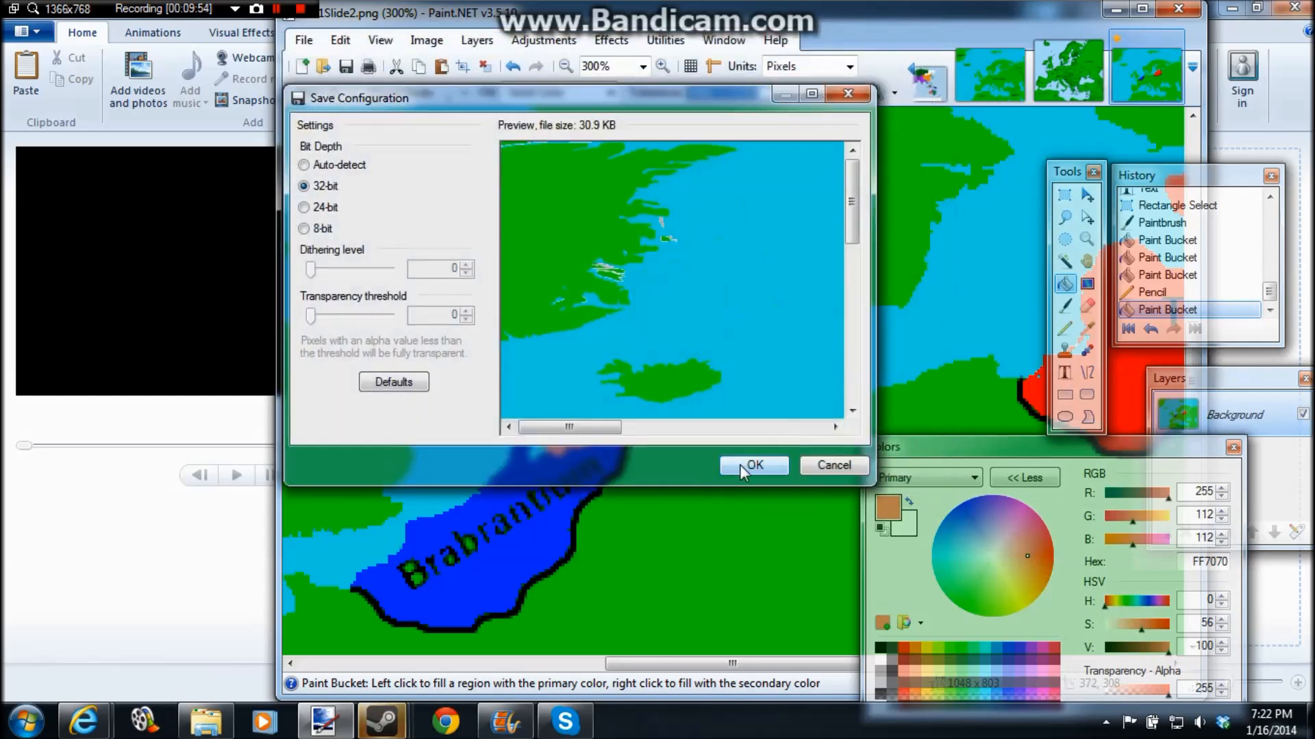
{"action": "key", "text": "Return"}
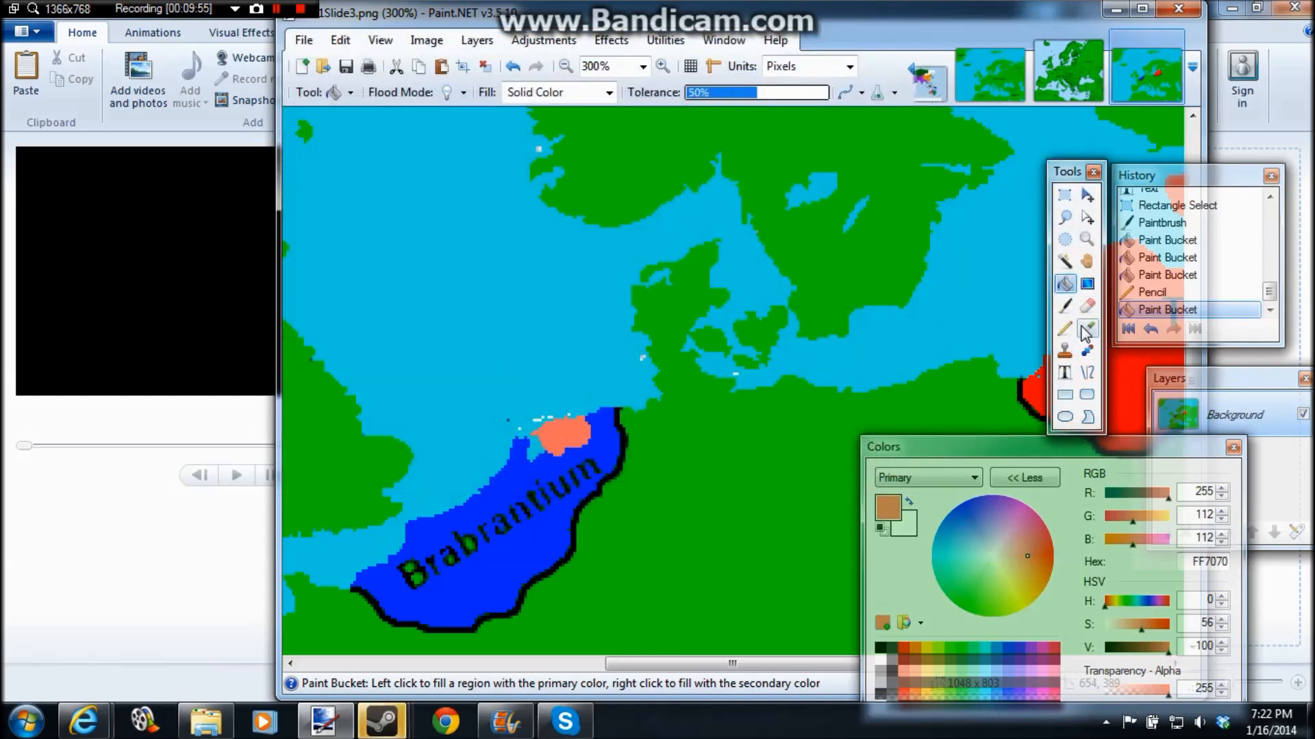
Step: Refill the light red patch in northern Brabrantium with the full red sampled from Talin
{"action": "left_click", "coordinate": [1087, 328]}
{"action": "left_click", "coordinate": [1039, 385]}
{"action": "left_click", "coordinate": [1065, 284]}
{"action": "left_click", "coordinate": [567, 430]}
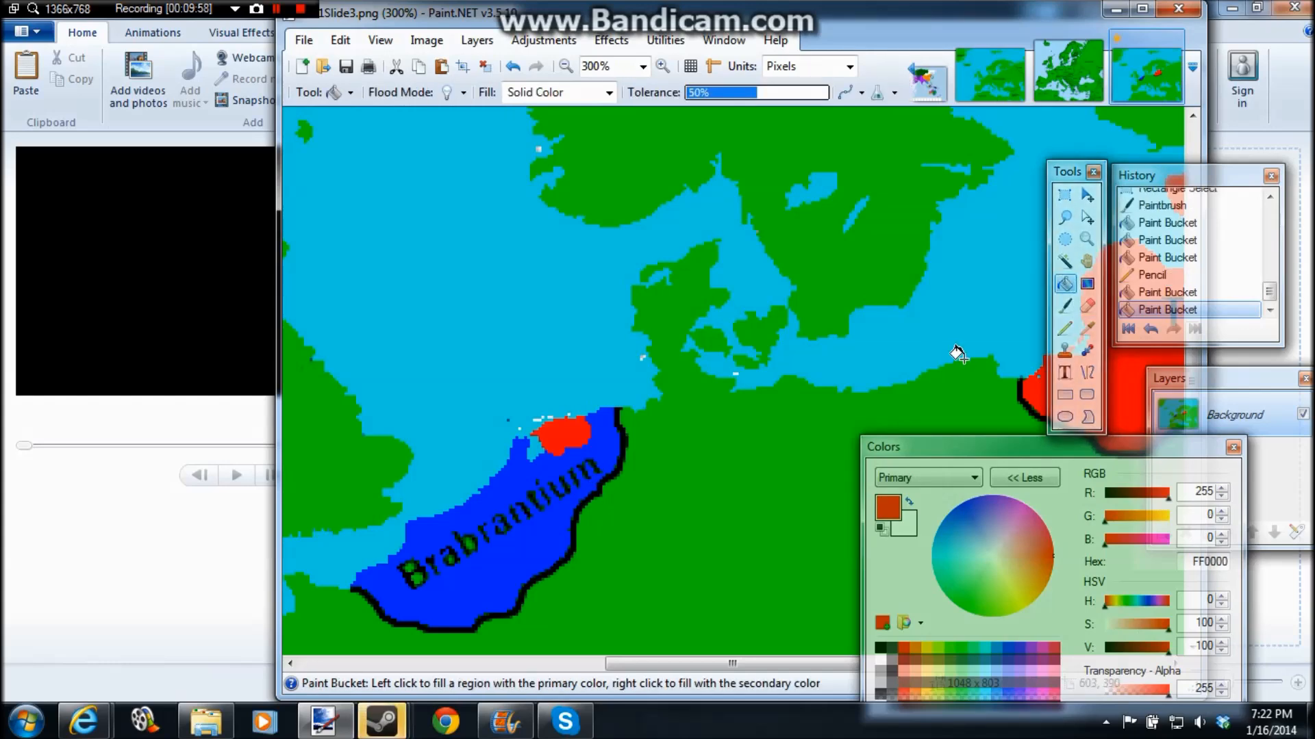
Step: Draw a black Paintbrush border around the red patch where it meets the rest of Brabrantium
{"action": "left_click", "coordinate": [1066, 306]}
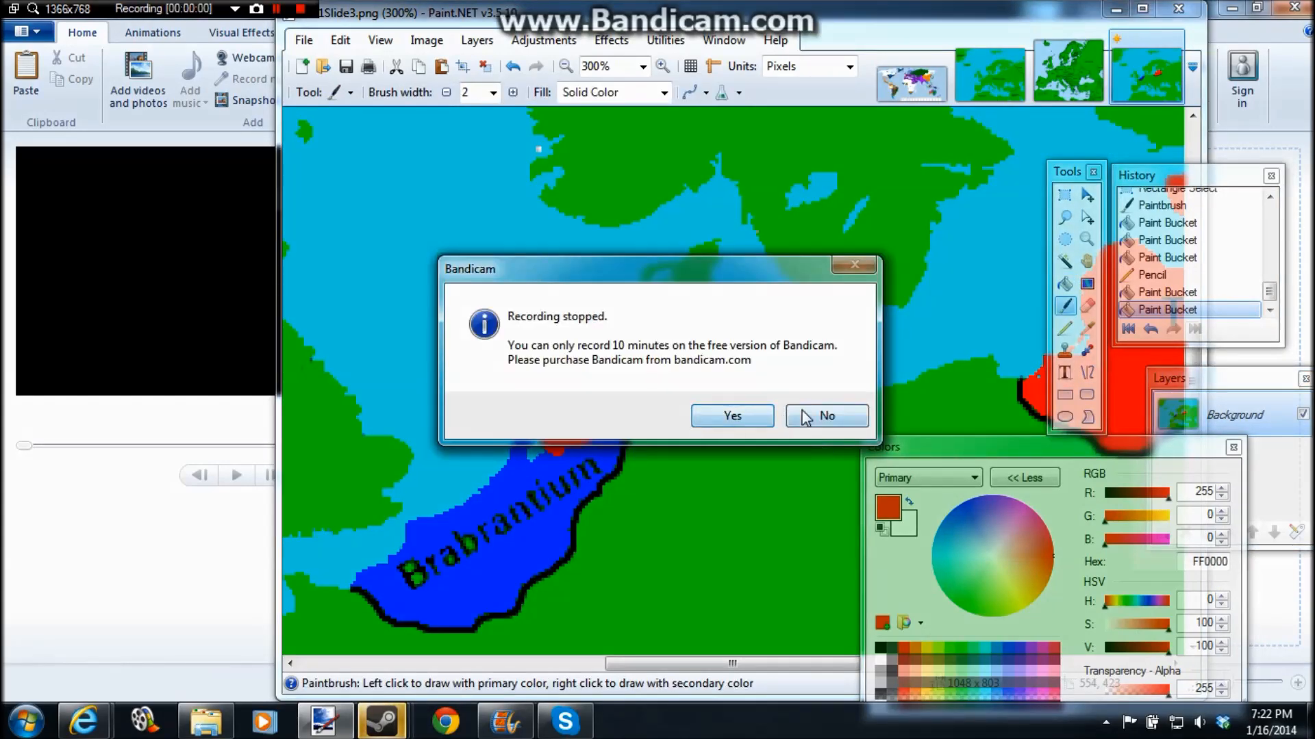
{"action": "left_click", "coordinate": [804, 418]}
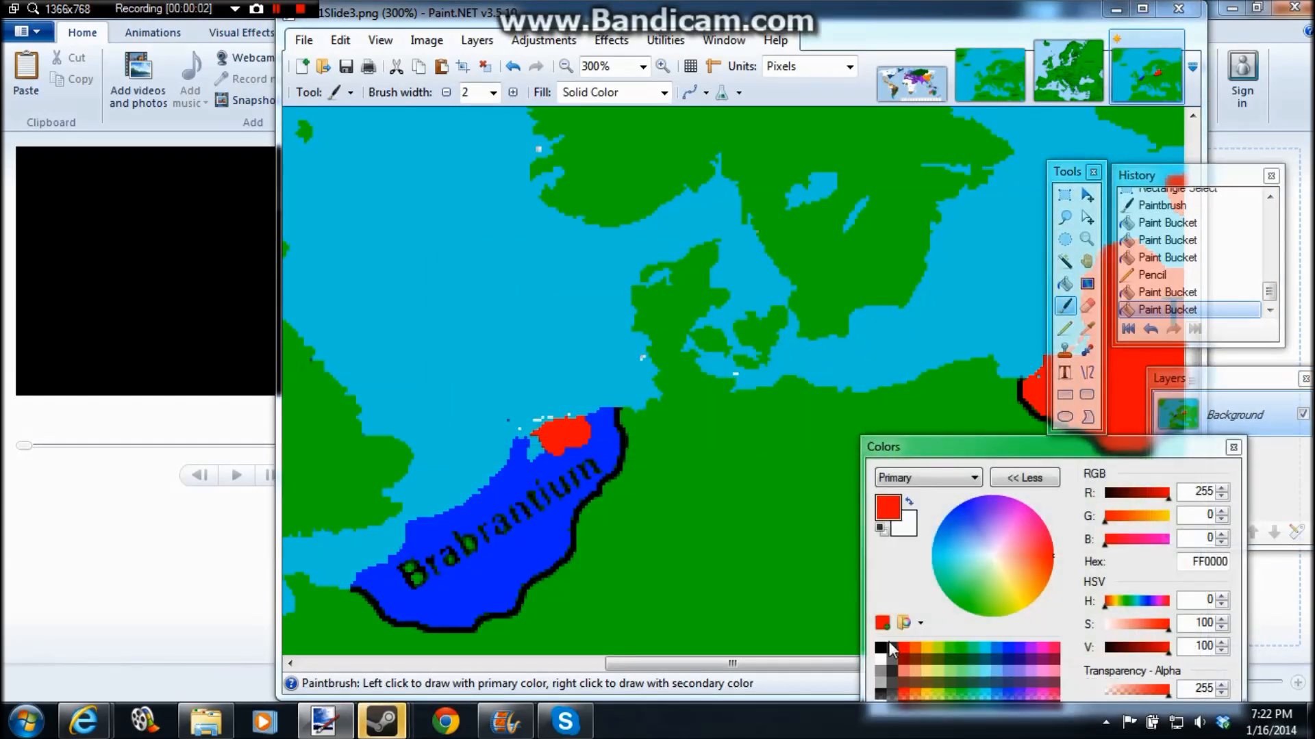
{"action": "left_click", "coordinate": [889, 645]}
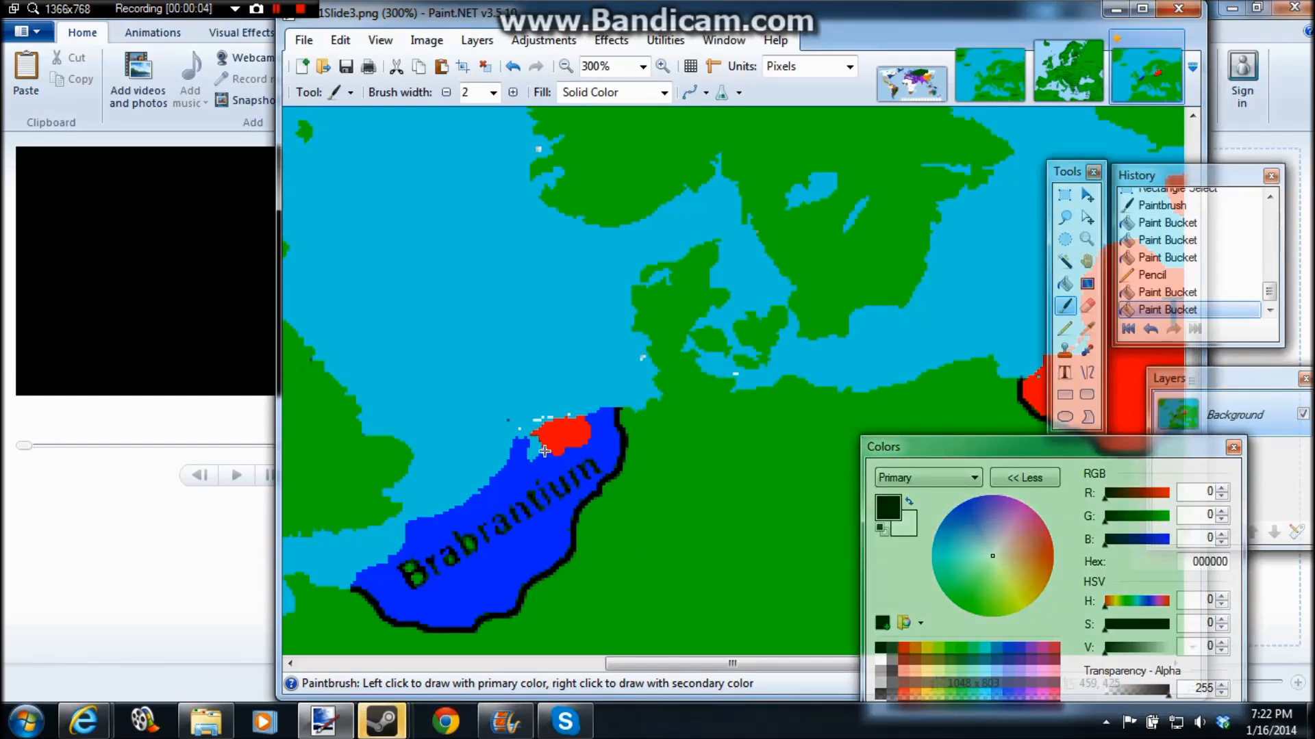
{"action": "mouse_move", "coordinate": [592, 430]}
{"action": "left_mouse_down"}
{"action": "mouse_move", "coordinate": [581, 419]}
{"action": "mouse_move", "coordinate": [563, 453]}
{"action": "mouse_move", "coordinate": [577, 446]}
{"action": "left_mouse_up"}
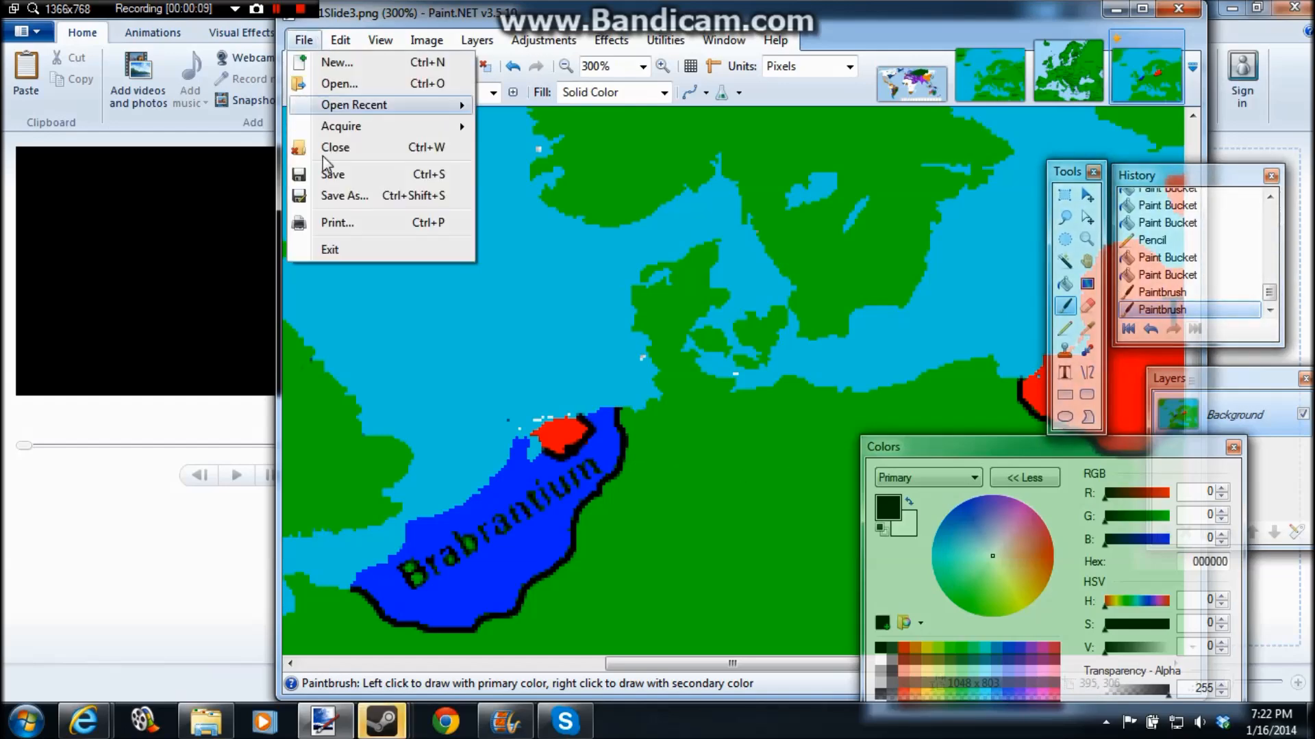
Step: Save the map with the bordered red patch as a new PNG named AA1Slide4
{"action": "left_click", "coordinate": [336, 196]}
{"action": "left_click", "coordinate": [513, 396]}
{"action": "key", "text": "BackSpace"}
{"action": "type", "text": "4"}
{"action": "left_click", "coordinate": [780, 459]}
{"action": "key", "text": "Return"}
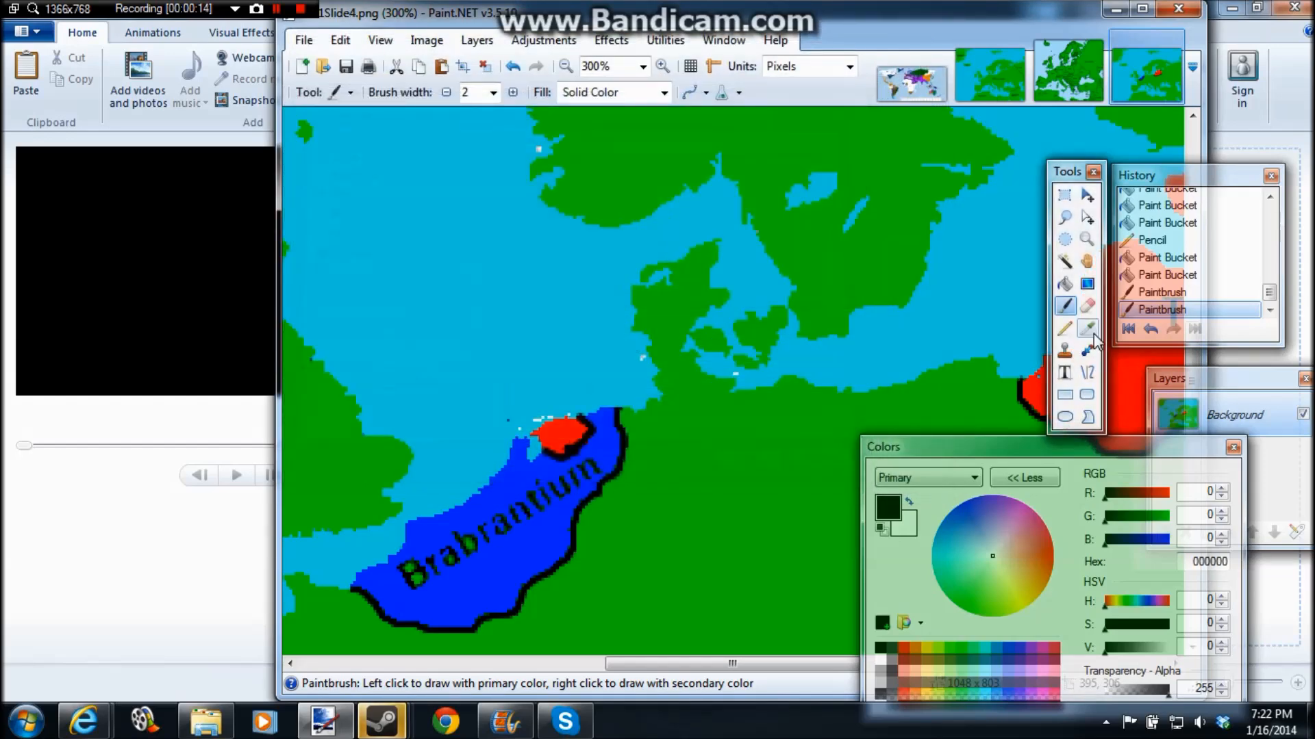
Step: Fill the red patch and its black border with the blue sampled from Brabrantium, 0026FF
{"action": "left_click", "coordinate": [1087, 328]}
{"action": "left_click", "coordinate": [606, 426]}
{"action": "left_click", "coordinate": [1065, 285]}
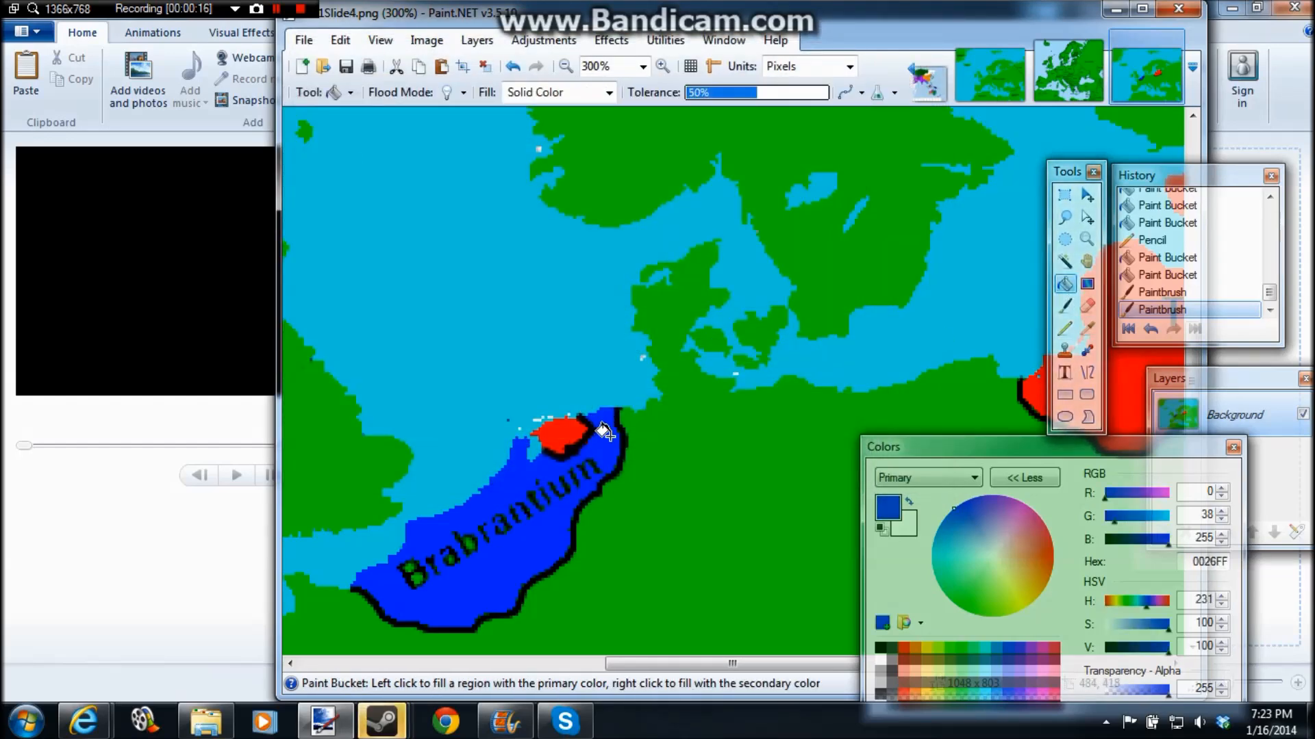
{"action": "left_click", "coordinate": [585, 424]}
{"action": "left_click", "coordinate": [571, 434]}
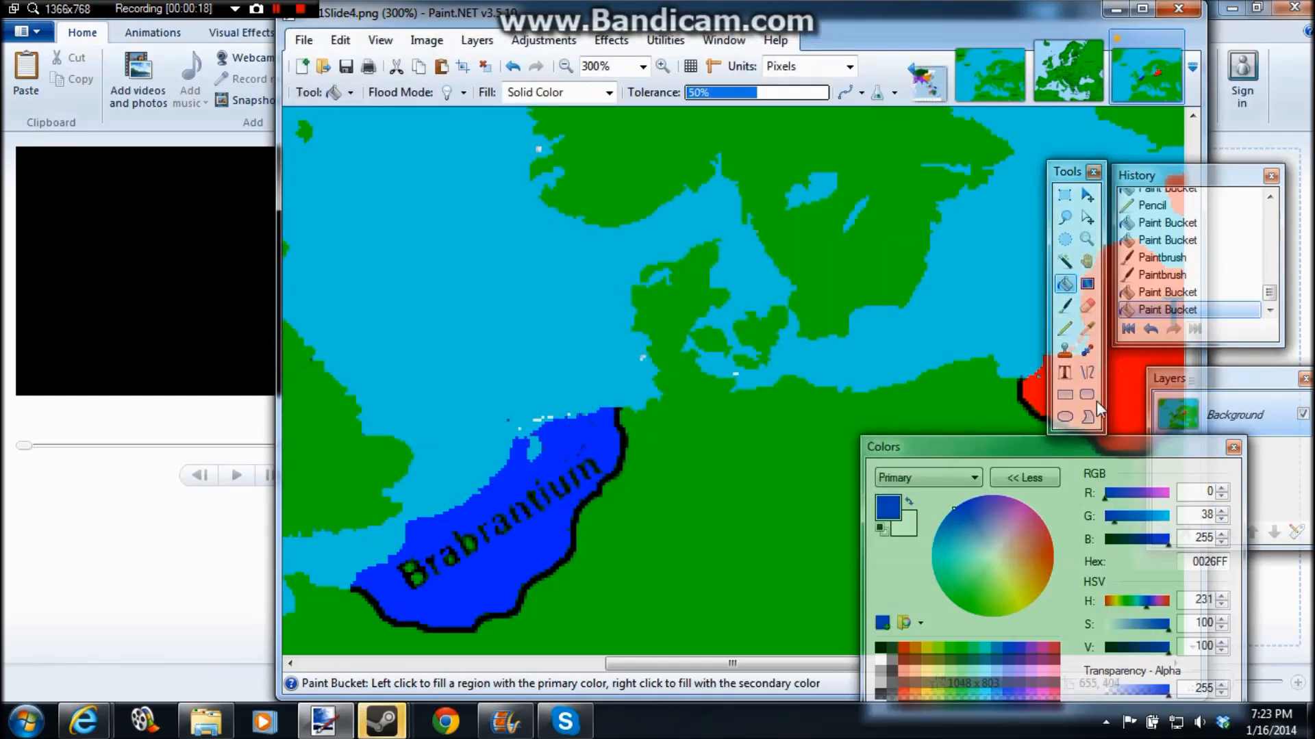
Step: Cover the leftover dark specks of the old border in northern Brabrantium with small blue rectangles
{"action": "left_click", "coordinate": [1064, 395]}
{"action": "mouse_move", "coordinate": [586, 417]}
{"action": "left_mouse_down"}
{"action": "mouse_move", "coordinate": [610, 449]}
{"action": "mouse_move", "coordinate": [583, 461]}
{"action": "left_mouse_up"}
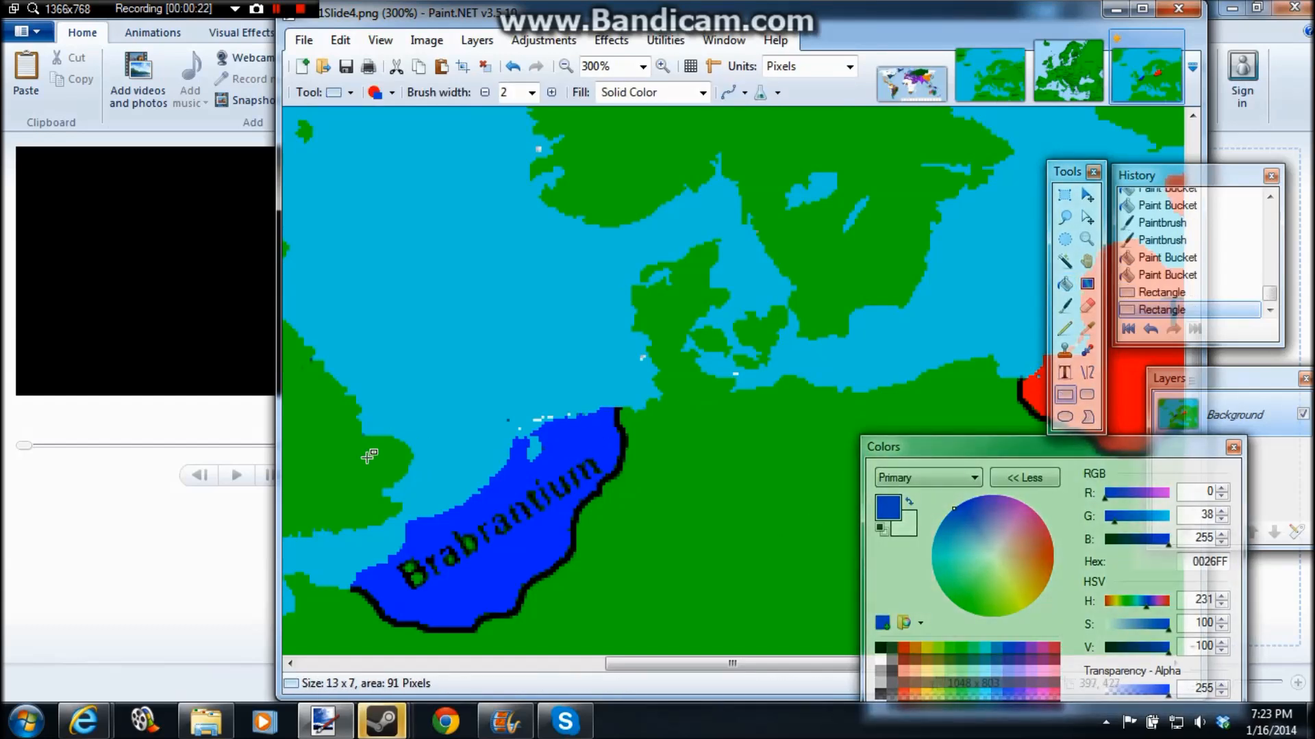
{"action": "left_click_drag", "start_coordinate": [546, 445], "coordinate": [543, 461]}
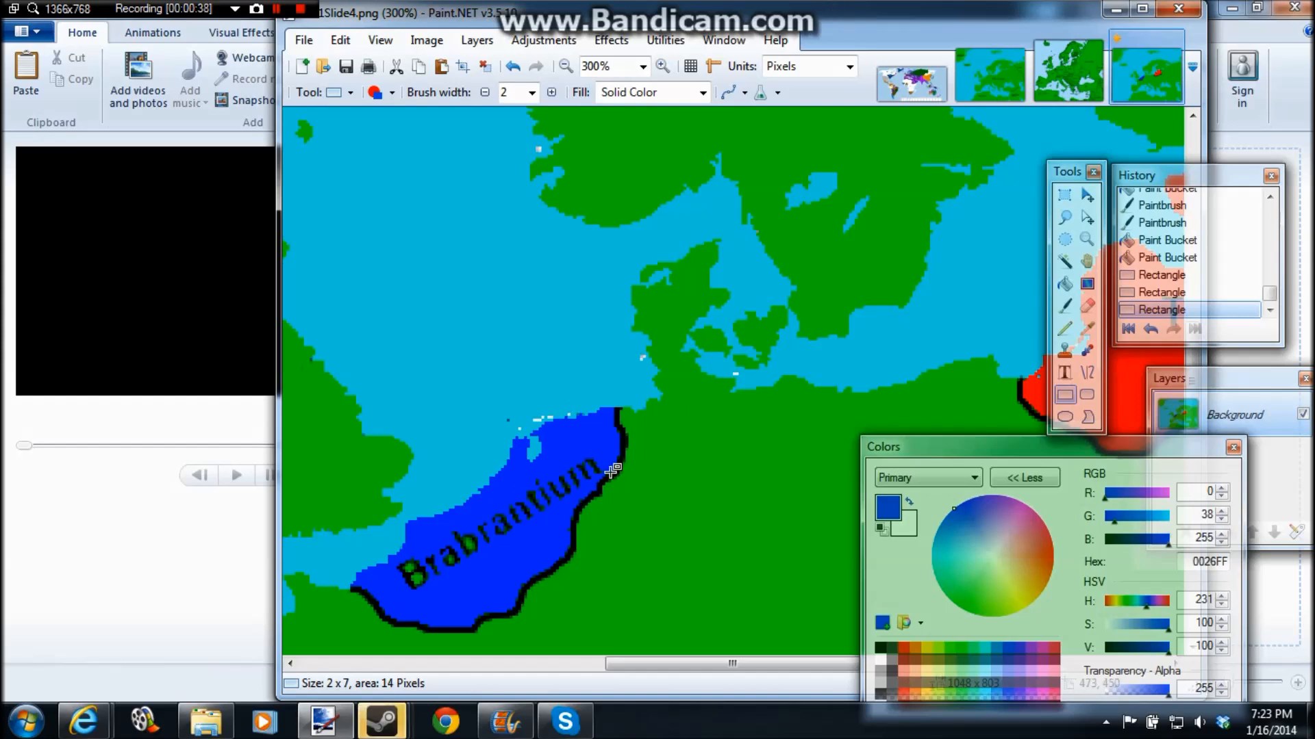
{"action": "left_click_drag", "start_coordinate": [556, 416], "coordinate": [562, 424]}
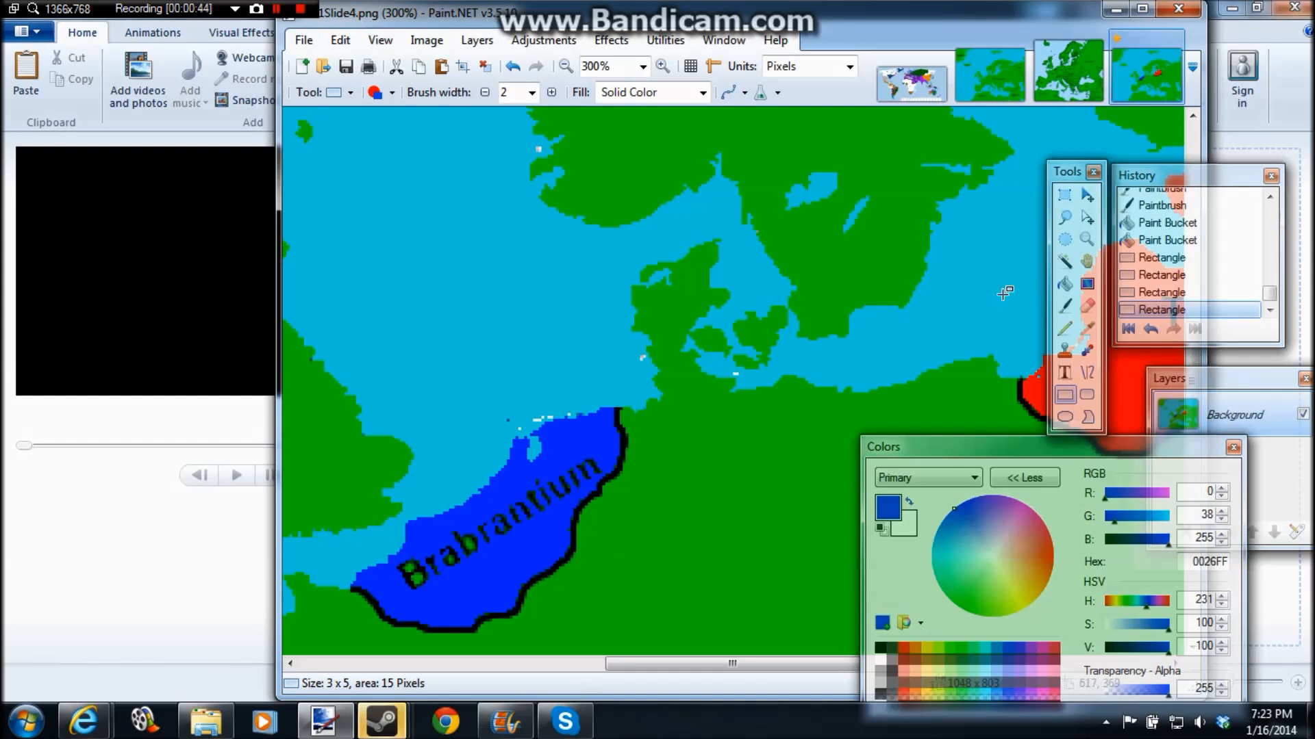
Step: Draw a black Paintbrush border from the western coast of France up to Brabrantium's southern border
{"action": "left_click", "coordinate": [1065, 305]}
{"action": "left_click", "coordinate": [881, 648]}
{"action": "mouse_move", "coordinate": [796, 665]}
{"action": "left_mouse_down"}
{"action": "mouse_move", "coordinate": [1153, 642]}
{"action": "mouse_move", "coordinate": [574, 630]}
{"action": "mouse_move", "coordinate": [788, 631]}
{"action": "mouse_move", "coordinate": [712, 630]}
{"action": "left_mouse_up"}
{"action": "scroll", "coordinate": [700, 524], "scroll_direction": "down", "scroll_amount": 3}
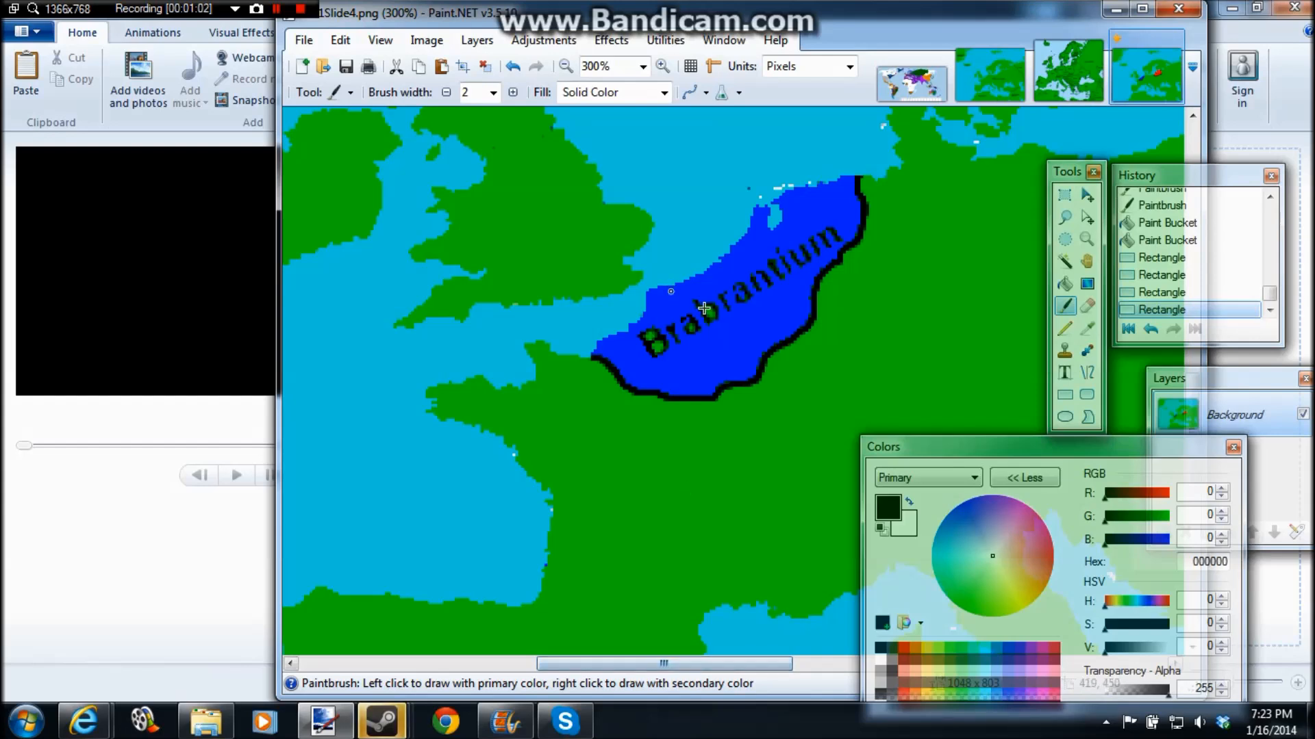
{"action": "mouse_move", "coordinate": [555, 500]}
{"action": "left_mouse_down"}
{"action": "mouse_move", "coordinate": [670, 434]}
{"action": "mouse_move", "coordinate": [669, 399]}
{"action": "left_mouse_up"}
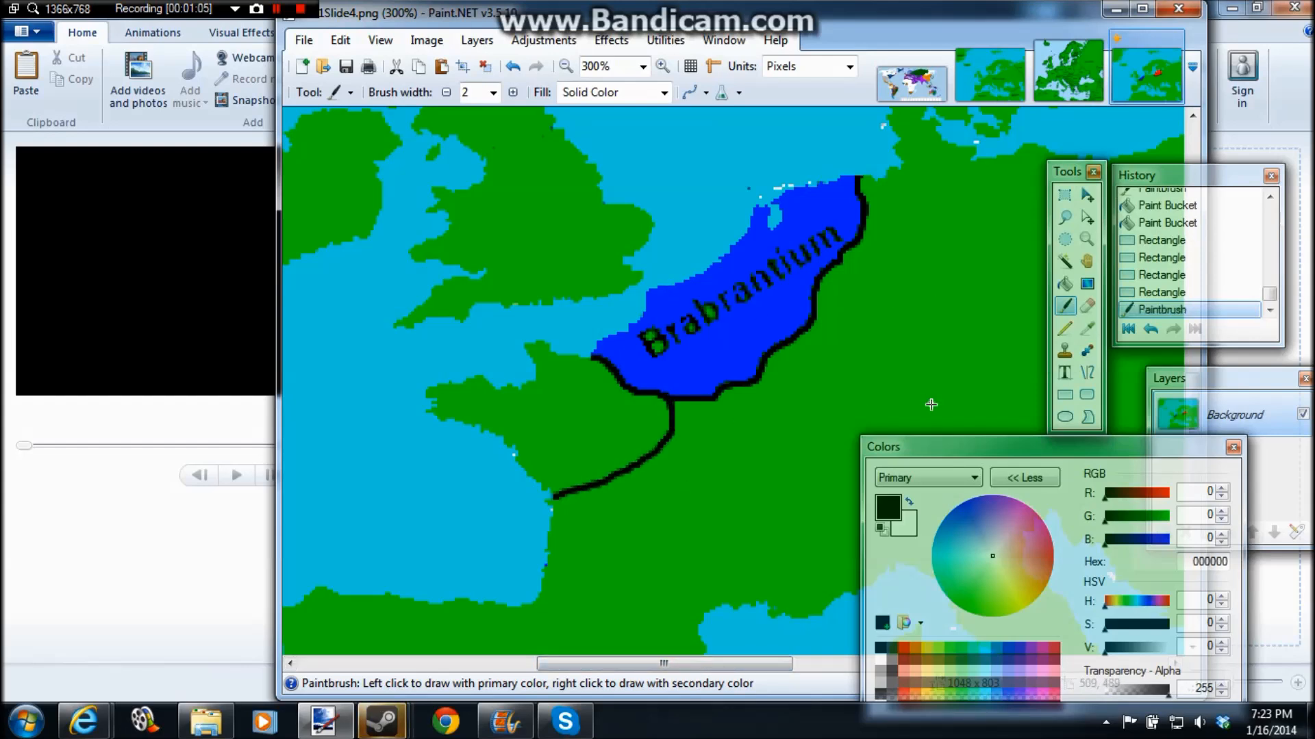
Step: Label the newly bordered territory southwest of Brabrantium "Tybers" in bold Arial at size 10
{"action": "left_click", "coordinate": [1065, 372]}
{"action": "left_click", "coordinate": [505, 408]}
{"action": "type", "text": "Tybers"}
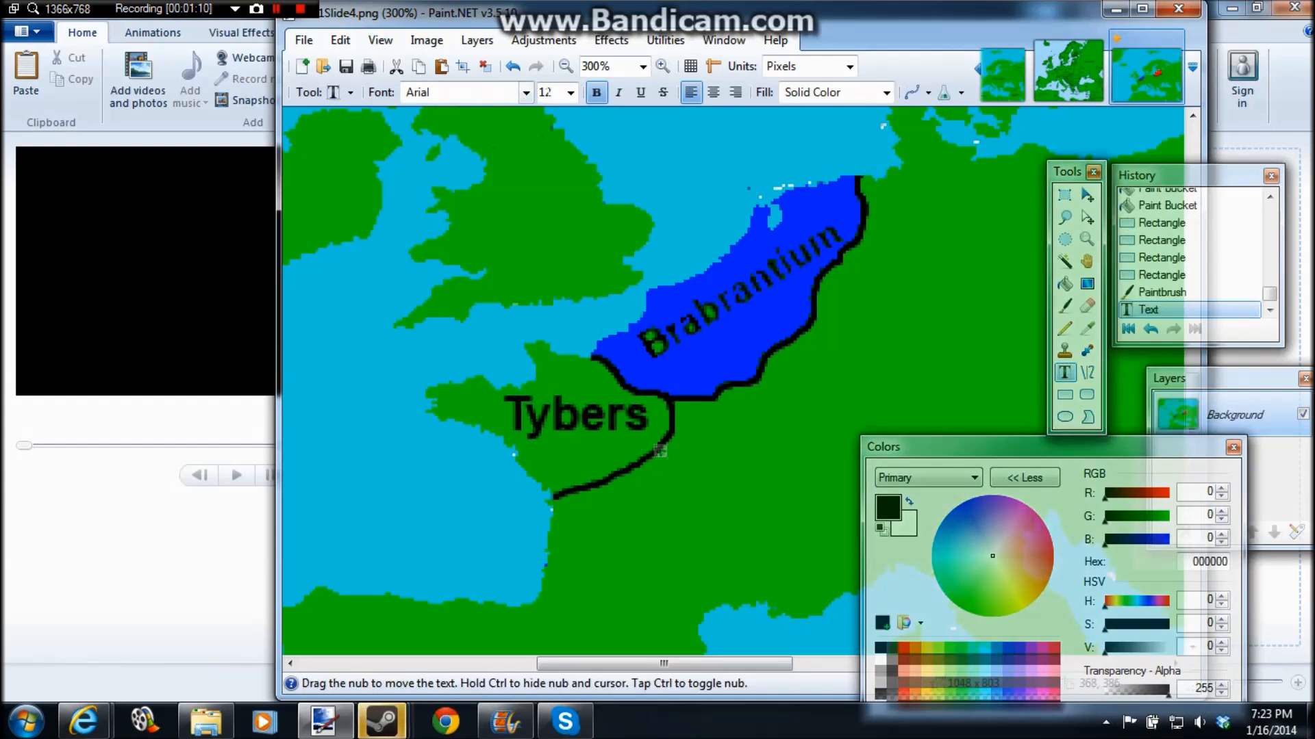
{"action": "left_click", "coordinate": [569, 92]}
{"action": "left_click", "coordinate": [545, 141]}
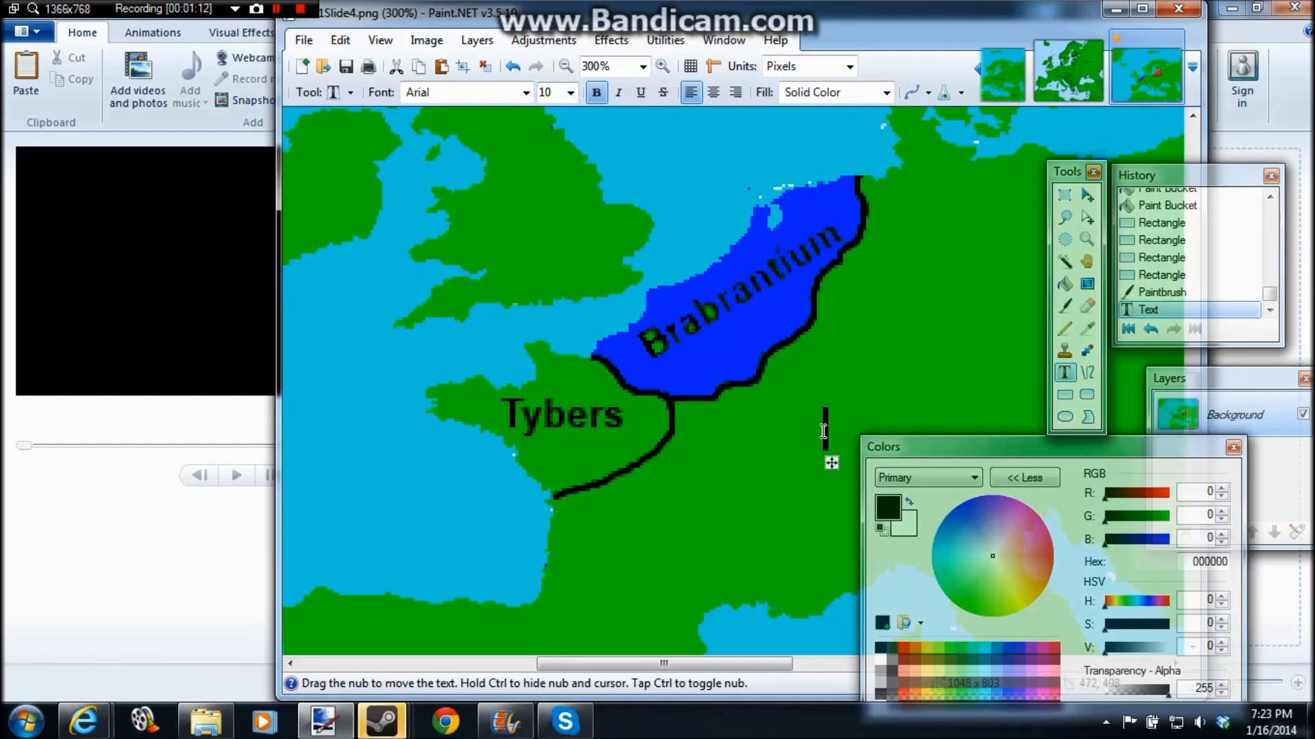
{"action": "scroll", "coordinate": [685, 329], "scroll_direction": "down", "scroll_amount": 3}
{"action": "scroll", "coordinate": [669, 323], "scroll_direction": "up", "scroll_amount": 3}
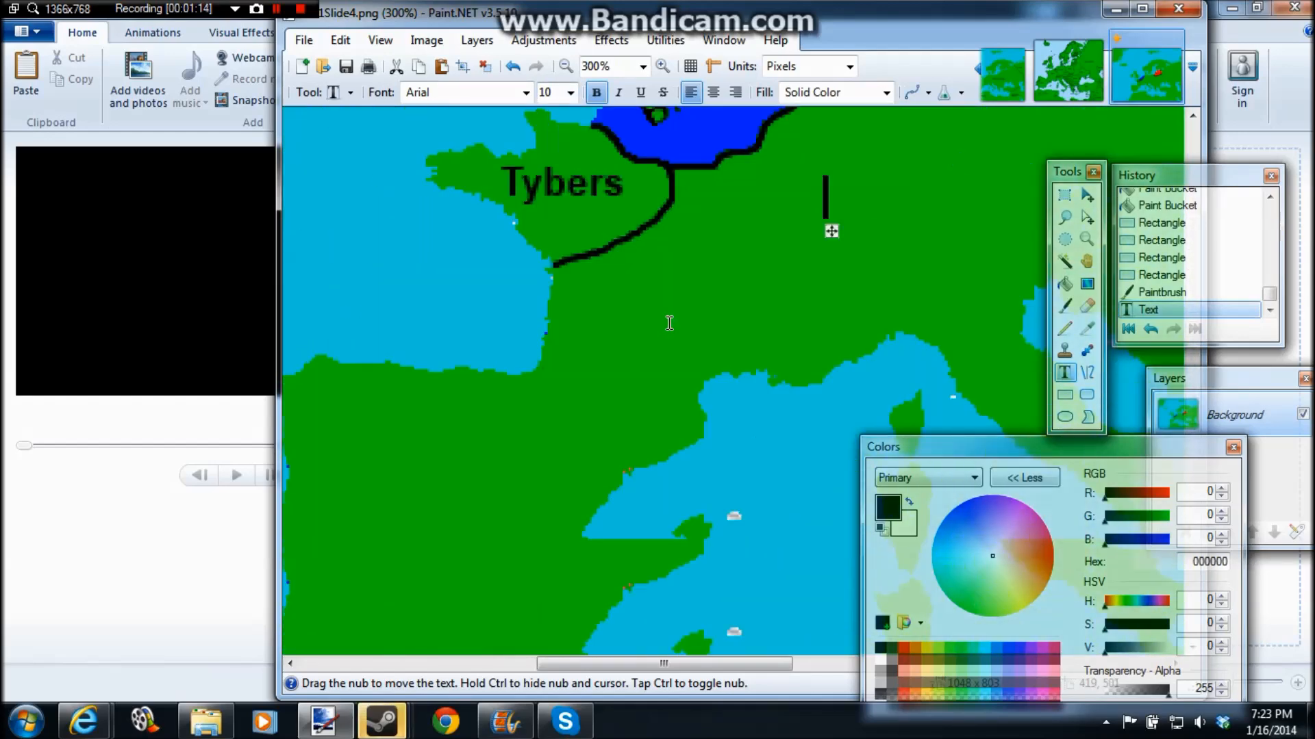
{"action": "scroll", "coordinate": [625, 654], "scroll_direction": "right", "scroll_amount": 6}
{"action": "scroll", "coordinate": [696, 440], "scroll_direction": "up", "scroll_amount": 3}
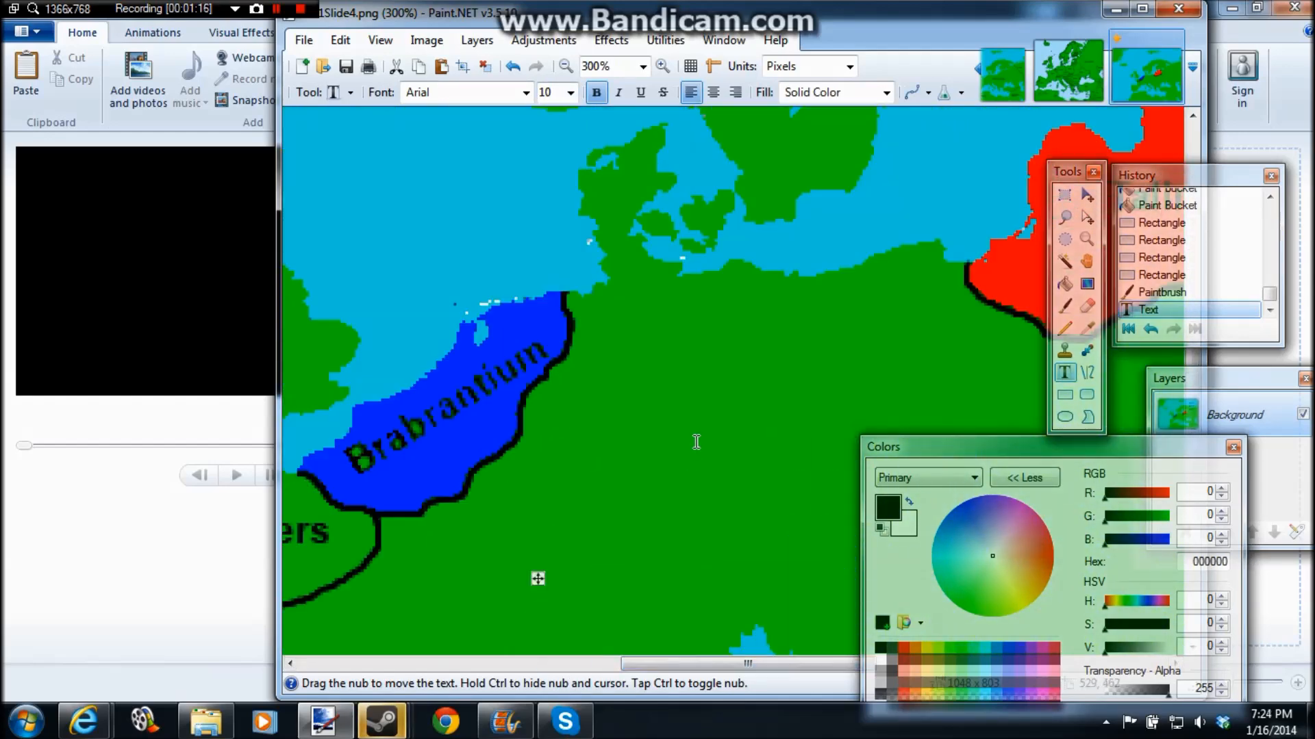
{"action": "left_click", "coordinate": [552, 439]}
{"action": "left_click", "coordinate": [1065, 306]}
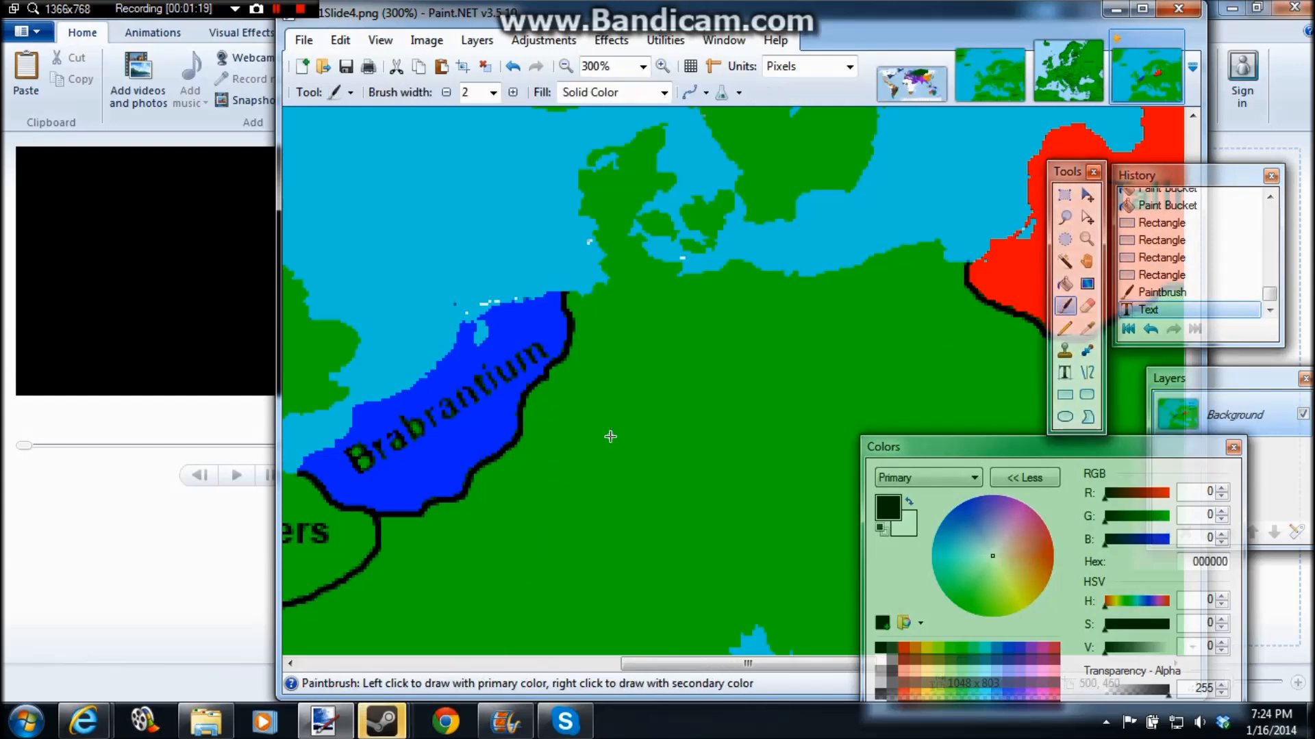
Step: Select the Pencil tool and save the map as a new PNG file named AA1Slide5
{"action": "left_click", "coordinate": [1065, 328]}
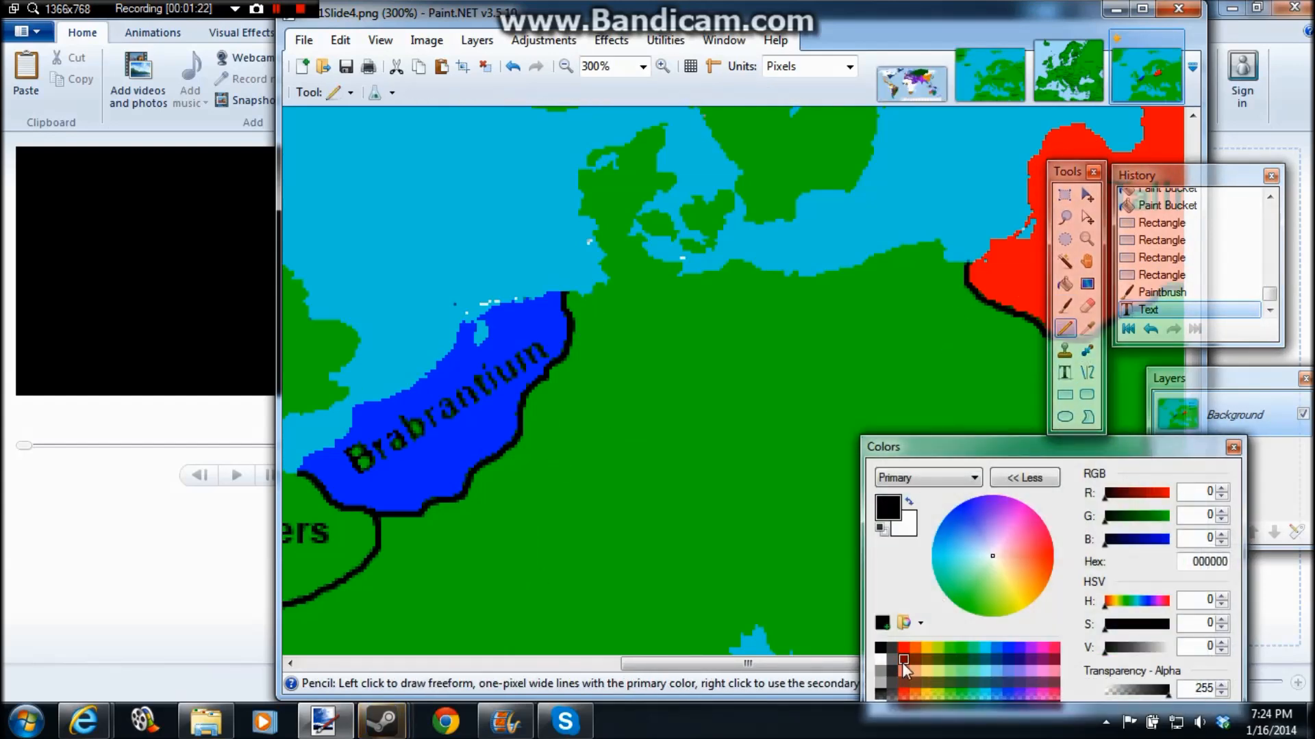
{"action": "left_click", "coordinate": [303, 40]}
{"action": "left_click", "coordinate": [339, 196]}
{"action": "key", "text": "BackSpace"}
{"action": "type", "text": "5"}
{"action": "left_click", "coordinate": [778, 459]}
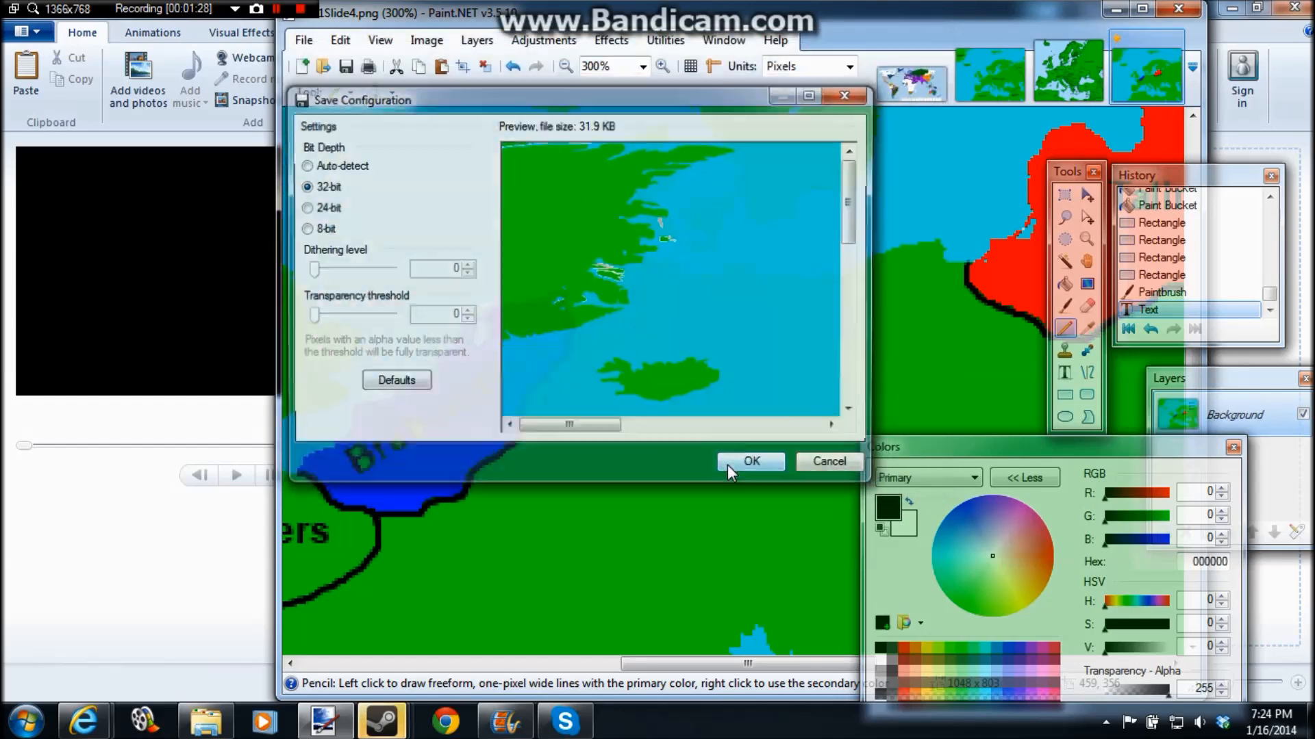
{"action": "left_click", "coordinate": [748, 458]}
Step: Mark off Talin's western coastal bulge with a Pencil line in lighter blue 516BFF and fill it with the same colour
{"action": "left_click_drag", "start_coordinate": [773, 664], "coordinate": [907, 663]}
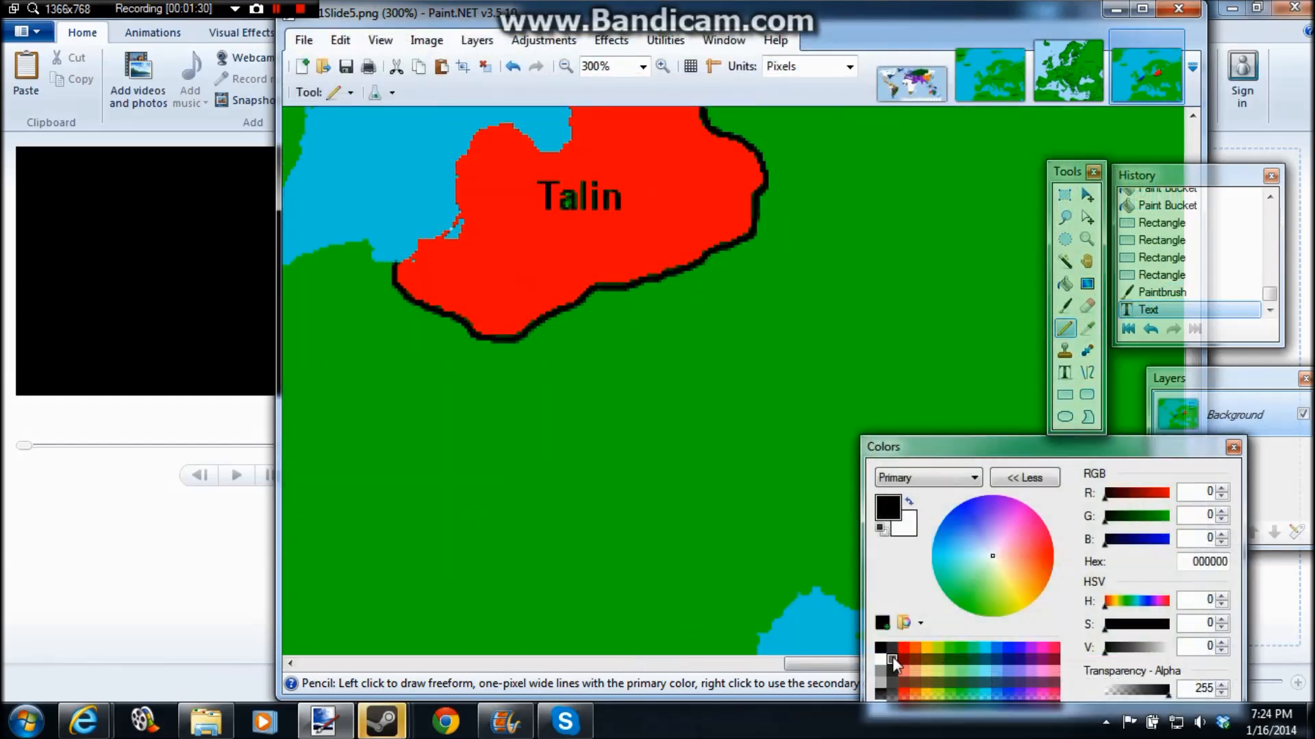
{"action": "left_click", "coordinate": [903, 648]}
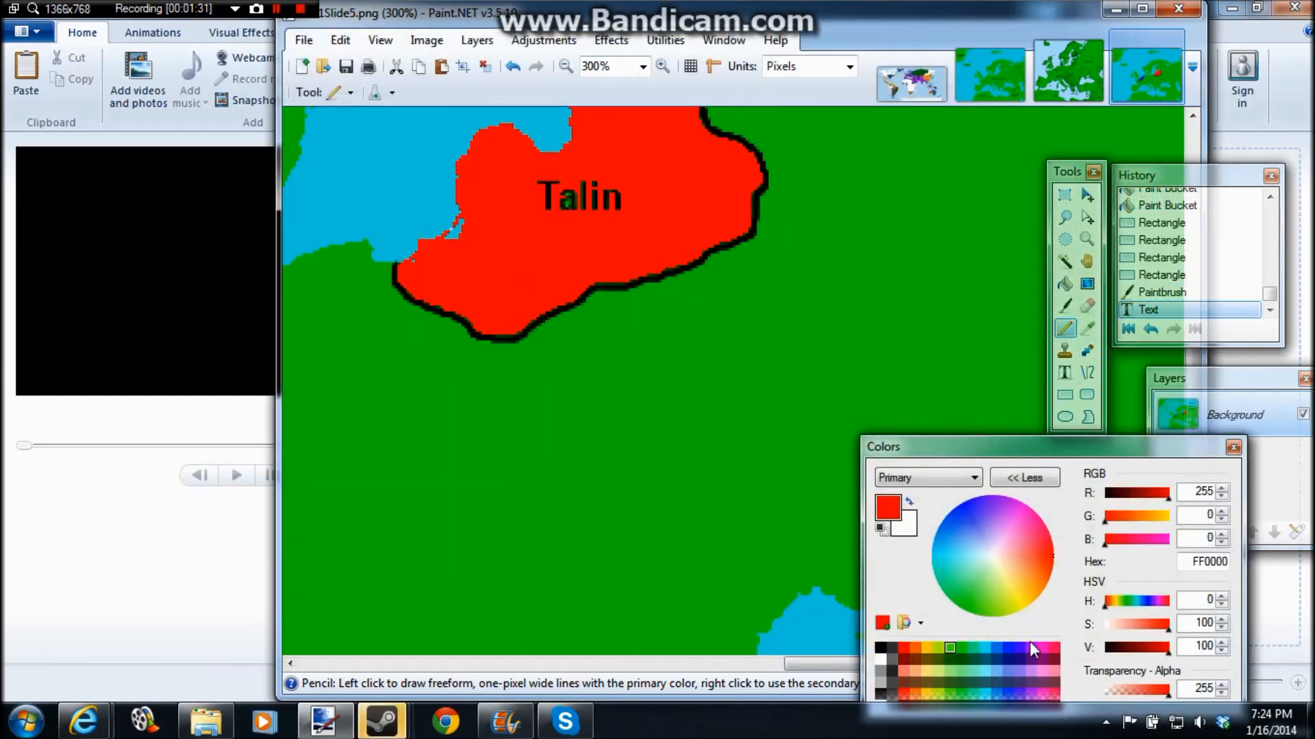
{"action": "left_click", "coordinate": [1139, 624]}
{"action": "scroll", "coordinate": [495, 214], "scroll_direction": "up", "scroll_amount": 3}
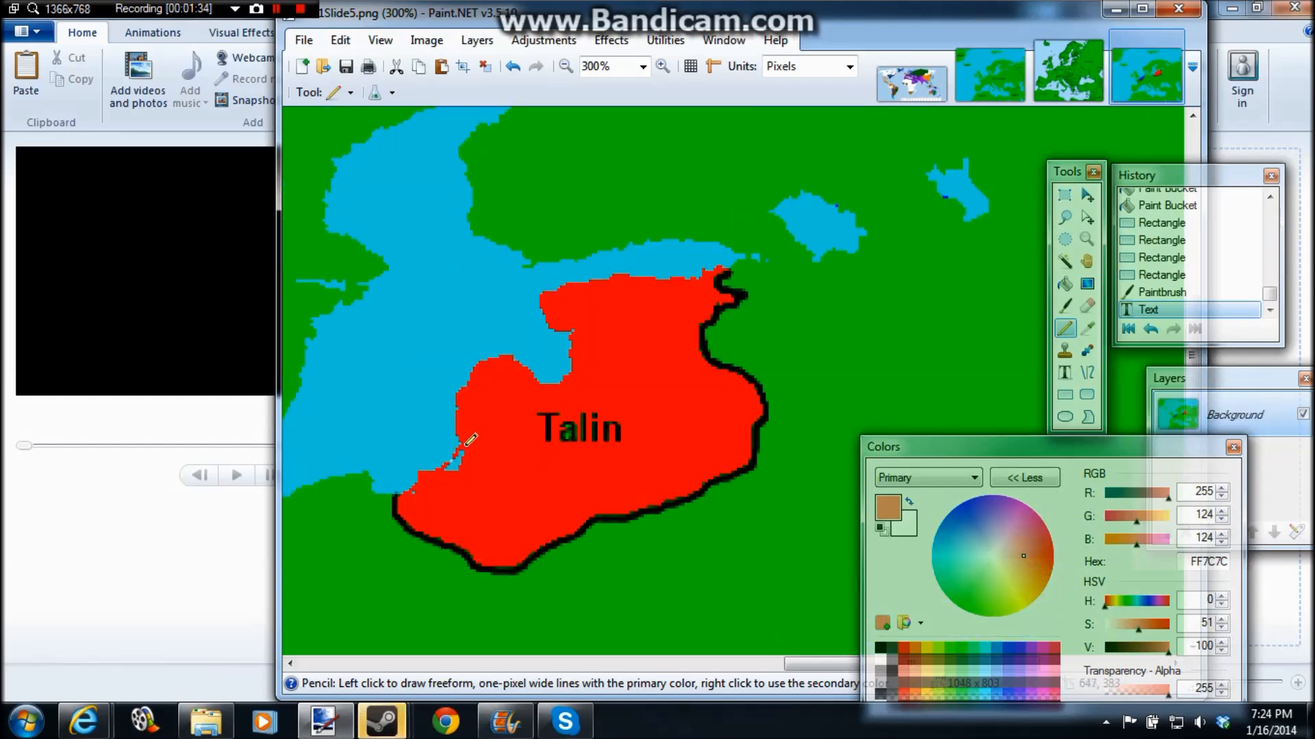
{"action": "left_click", "coordinate": [1014, 649]}
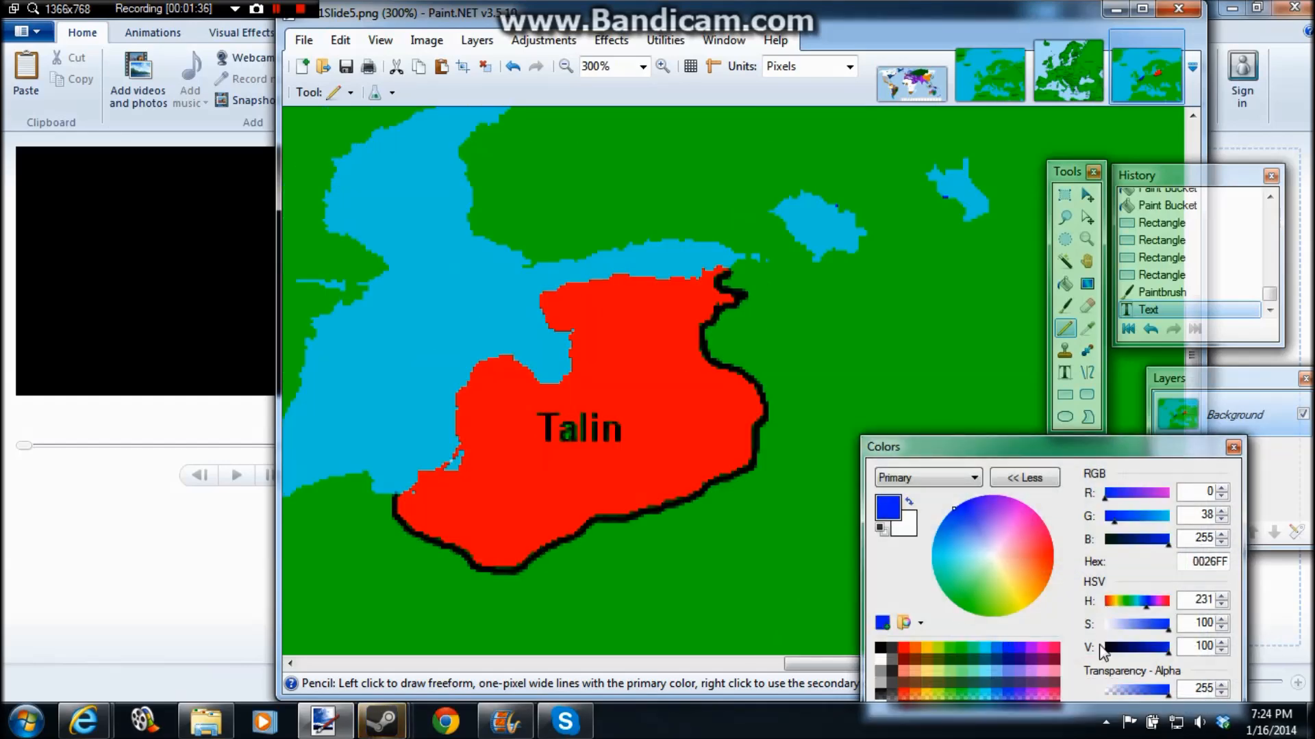
{"action": "left_click", "coordinate": [1151, 624]}
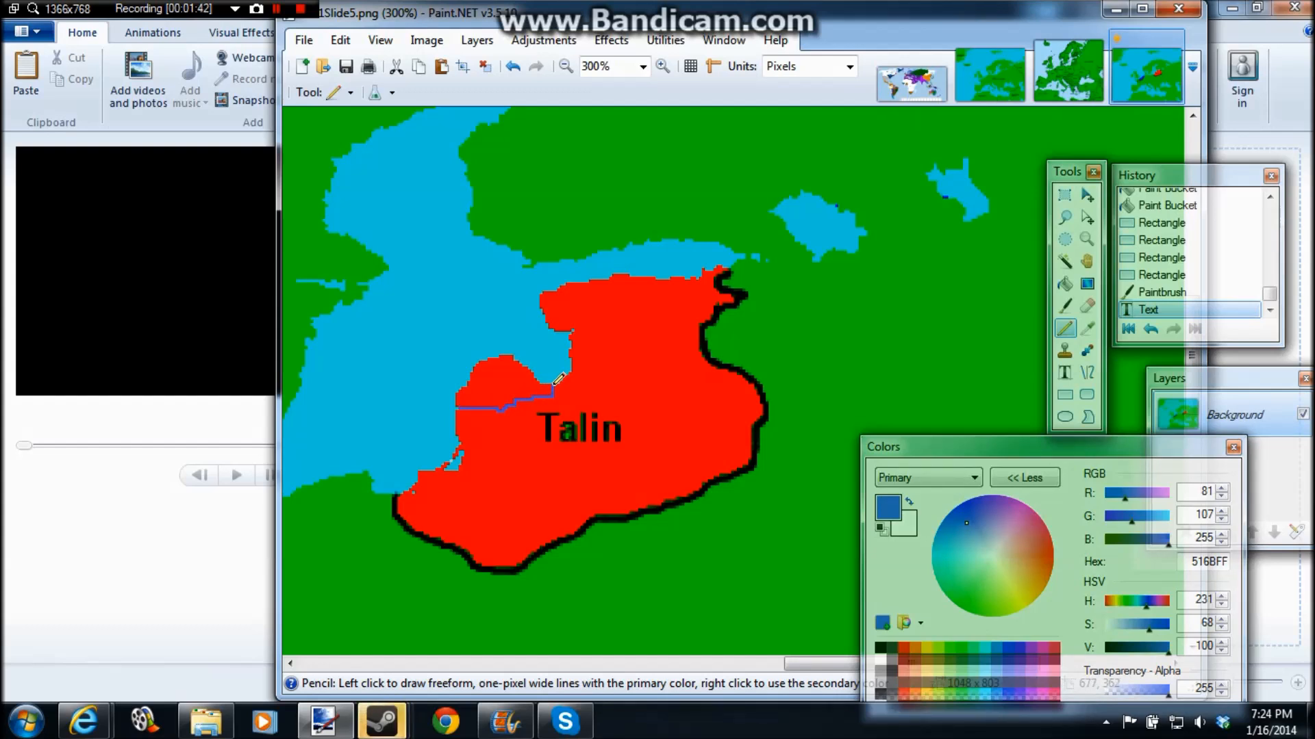
{"action": "left_click", "coordinate": [1065, 283]}
{"action": "left_click", "coordinate": [524, 380]}
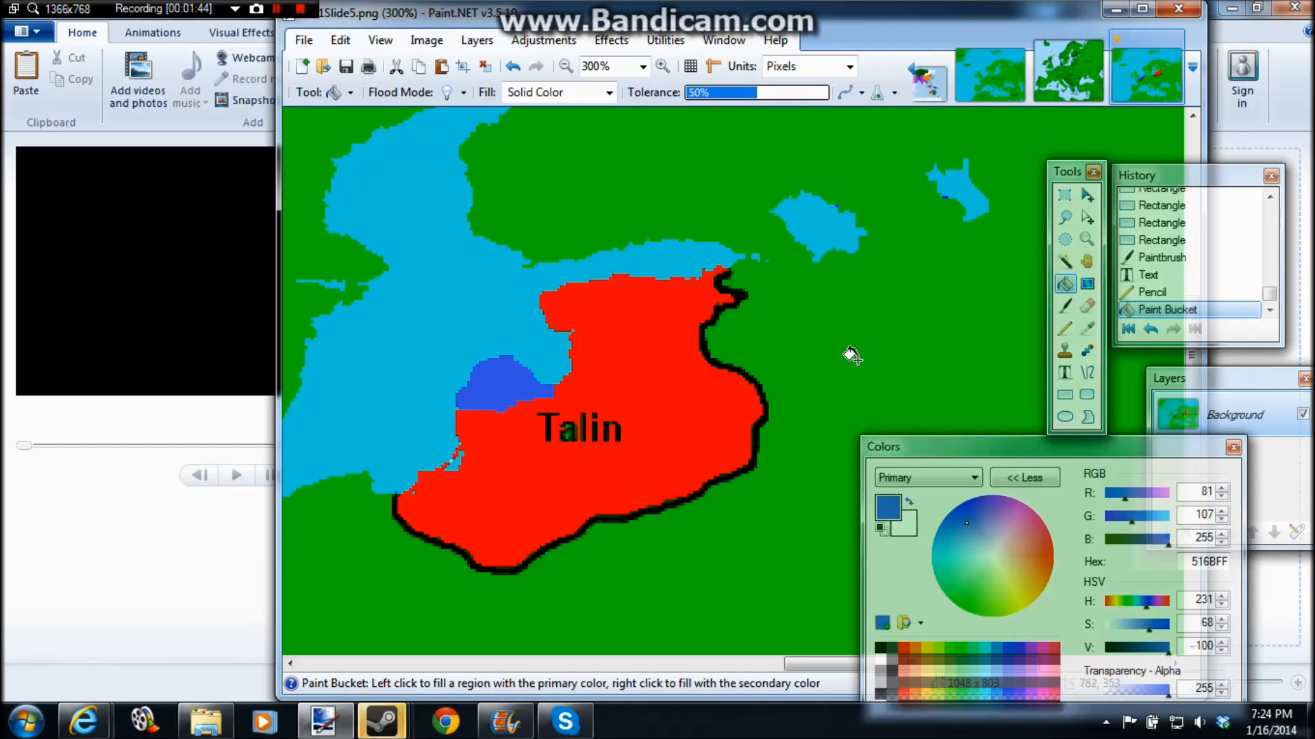
Step: Save the map with the first blue advance into Talin as AA1Slide6 in PNG format
{"action": "left_click", "coordinate": [304, 40]}
{"action": "left_click", "coordinate": [325, 191]}
{"action": "left_click", "coordinate": [497, 398]}
{"action": "key", "text": "BackSpace"}
{"action": "type", "text": "6"}
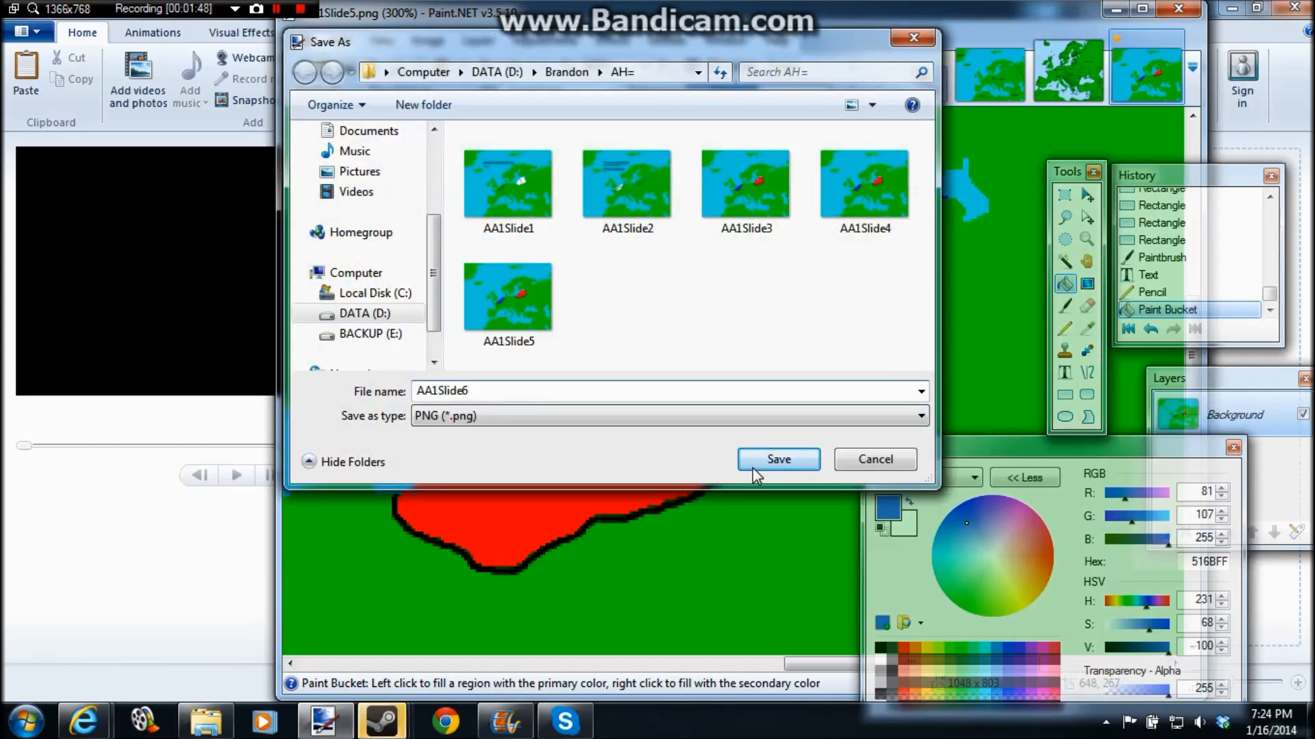
{"action": "left_click", "coordinate": [754, 460]}
{"action": "left_click", "coordinate": [754, 461]}
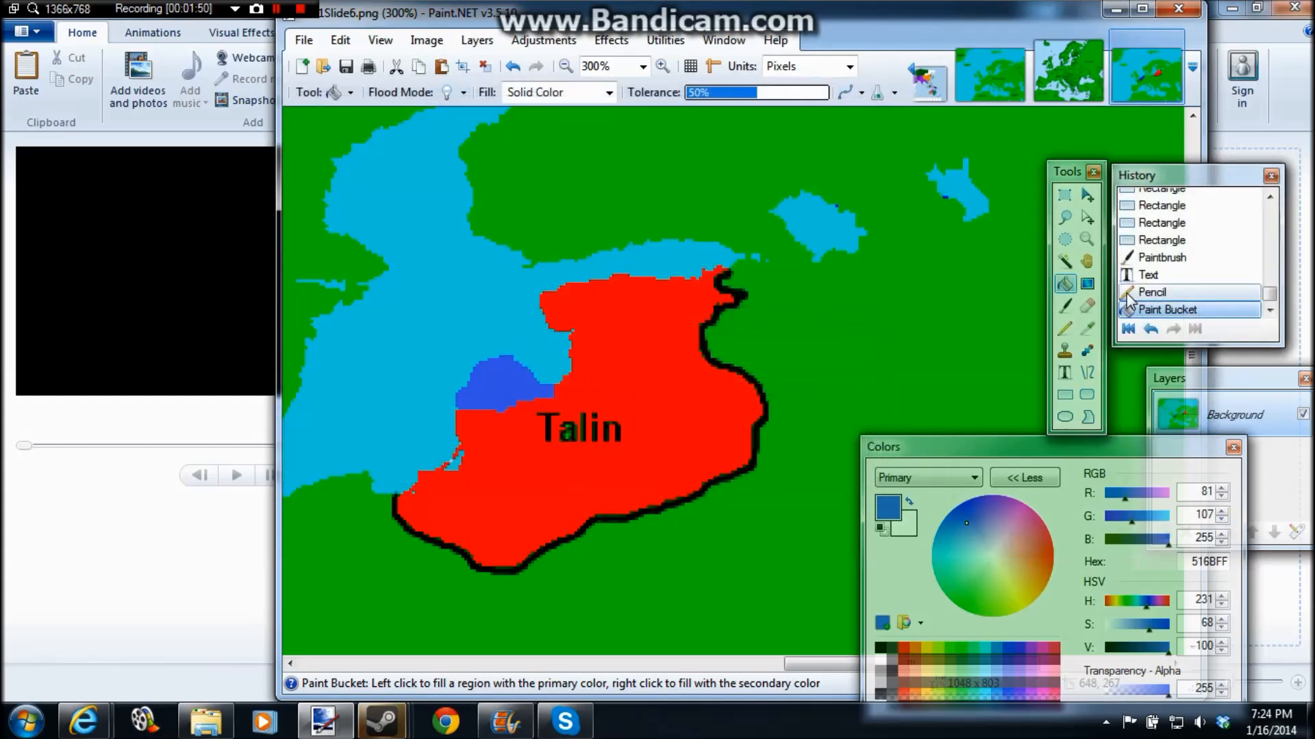
Step: Extend the blue area farther south into Talin with a Pencil line and fill the enclosed red strip with 516BFF
{"action": "left_click", "coordinate": [1065, 328]}
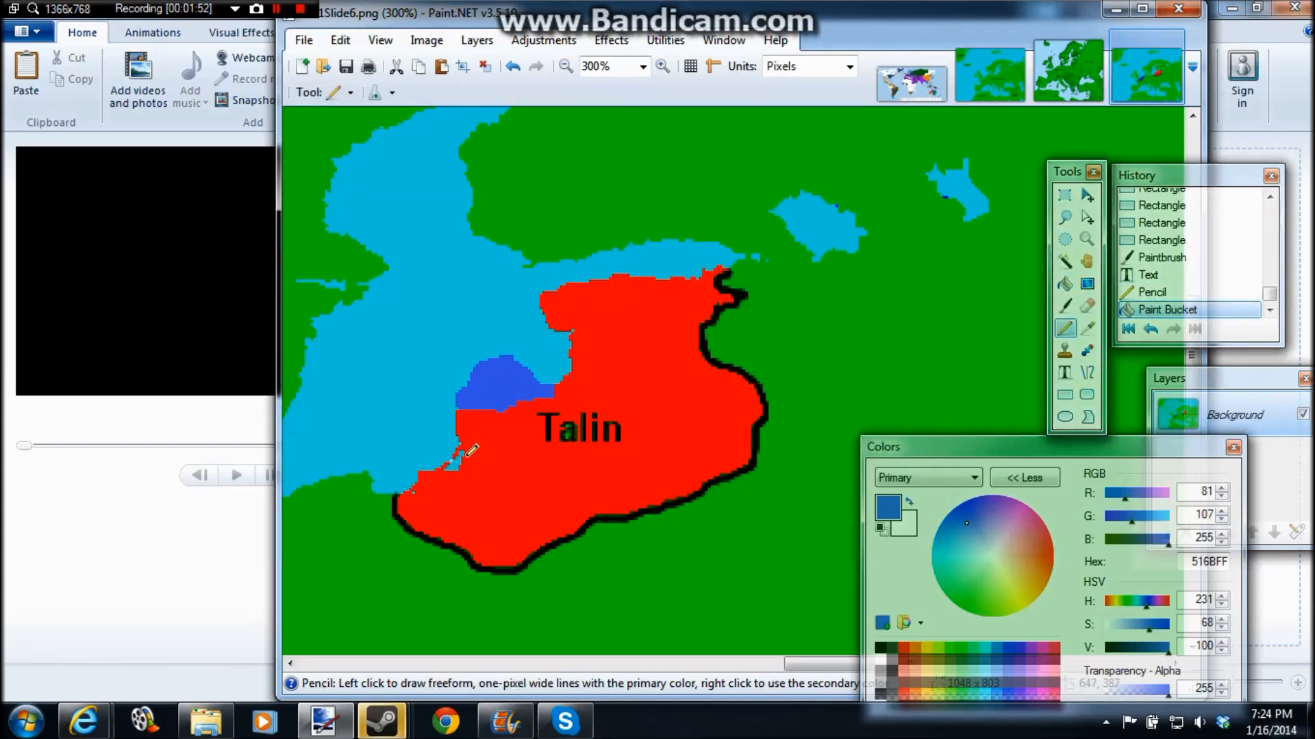
{"action": "left_click_drag", "start_coordinate": [545, 406], "coordinate": [552, 399]}
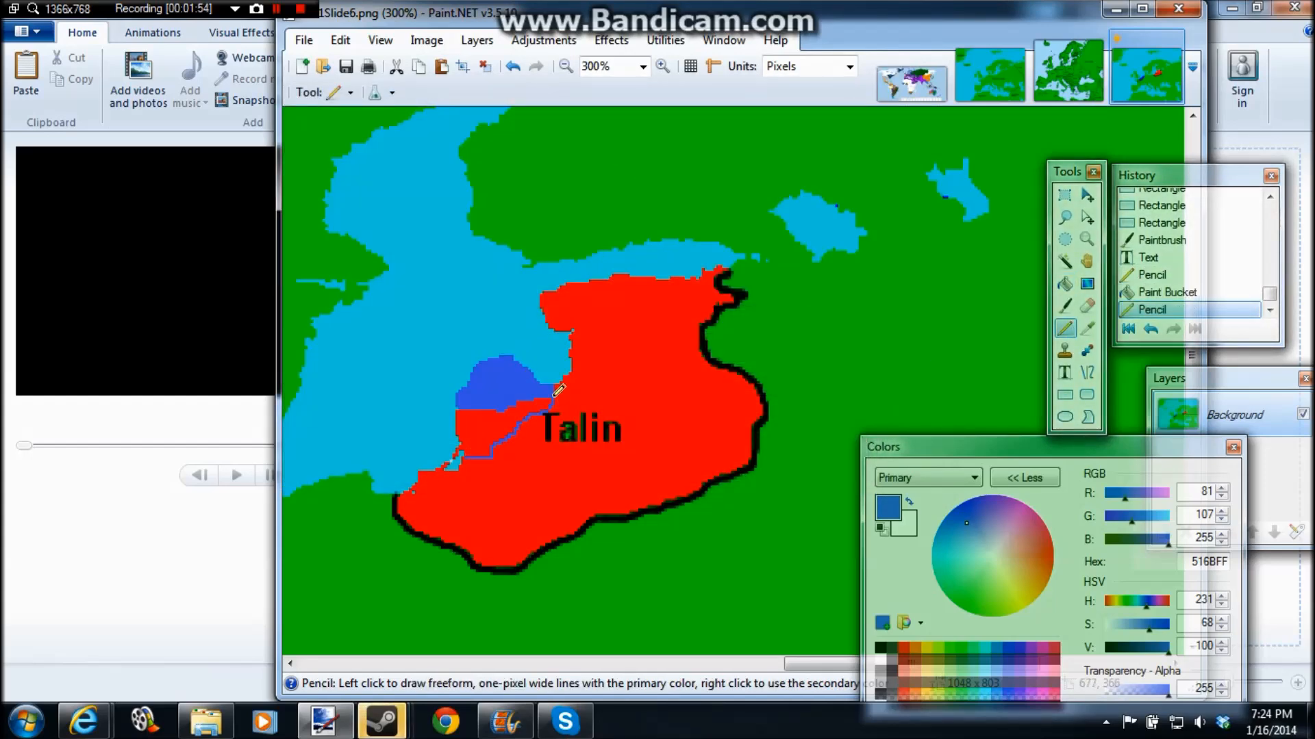
{"action": "left_click", "coordinate": [1065, 284]}
{"action": "left_click", "coordinate": [519, 408]}
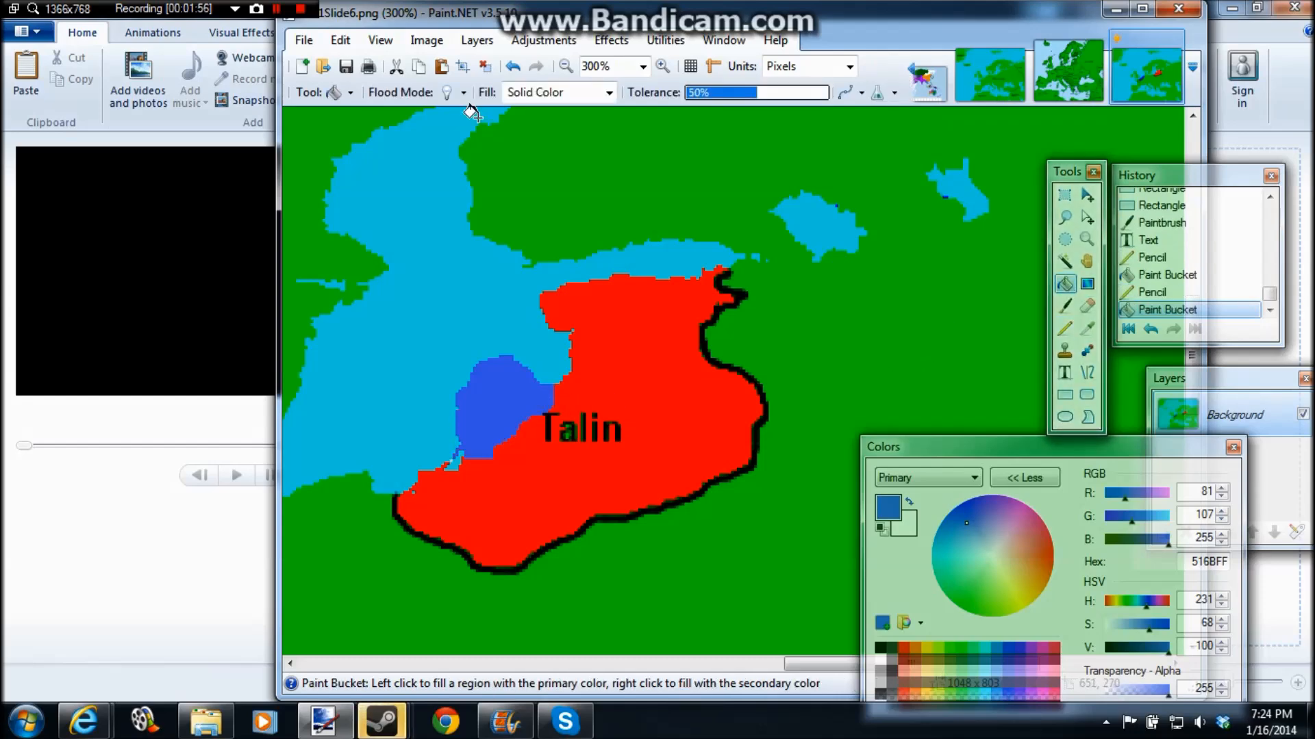
Step: Save the map with the enlarged blue area as AA1Slide7 in PNG format
{"action": "left_click", "coordinate": [303, 39]}
{"action": "left_click", "coordinate": [363, 289]}
{"action": "key", "text": "End"}
{"action": "key", "text": "BackSpace"}
{"action": "type", "text": "7"}
{"action": "left_click", "coordinate": [782, 467]}
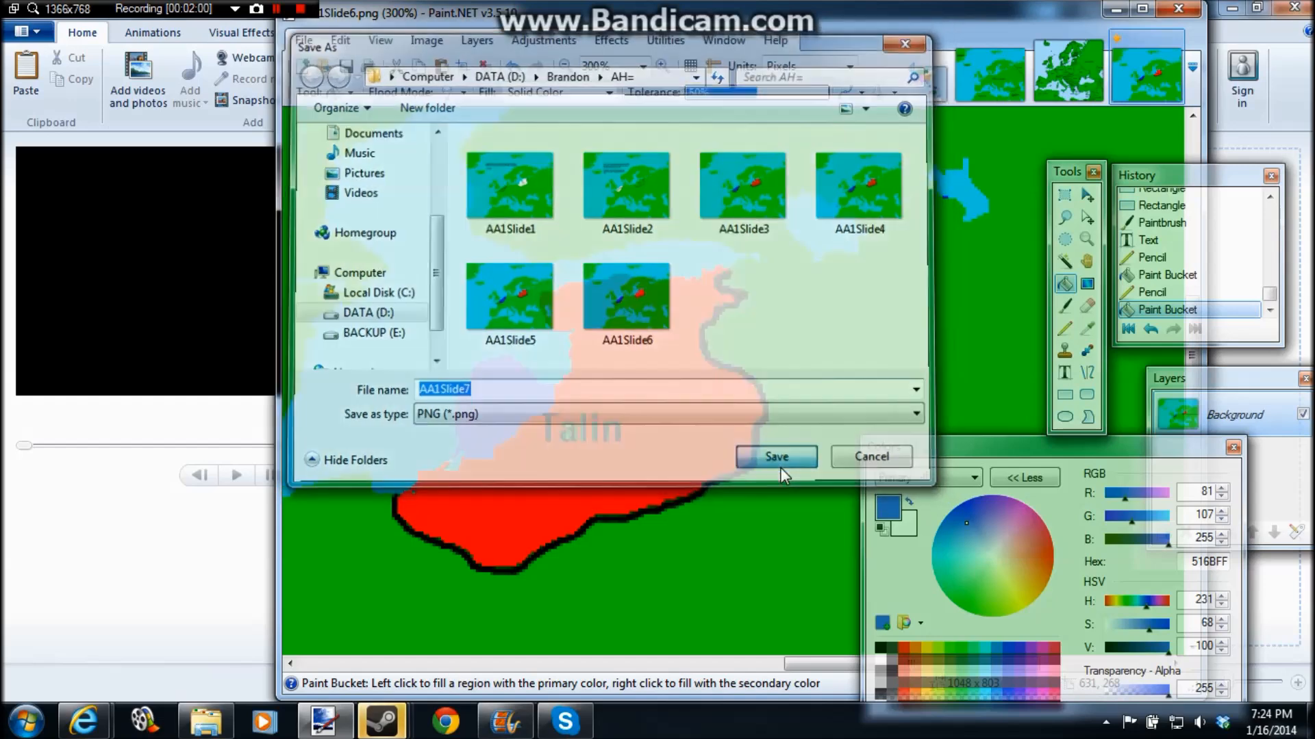
{"action": "left_click", "coordinate": [757, 460]}
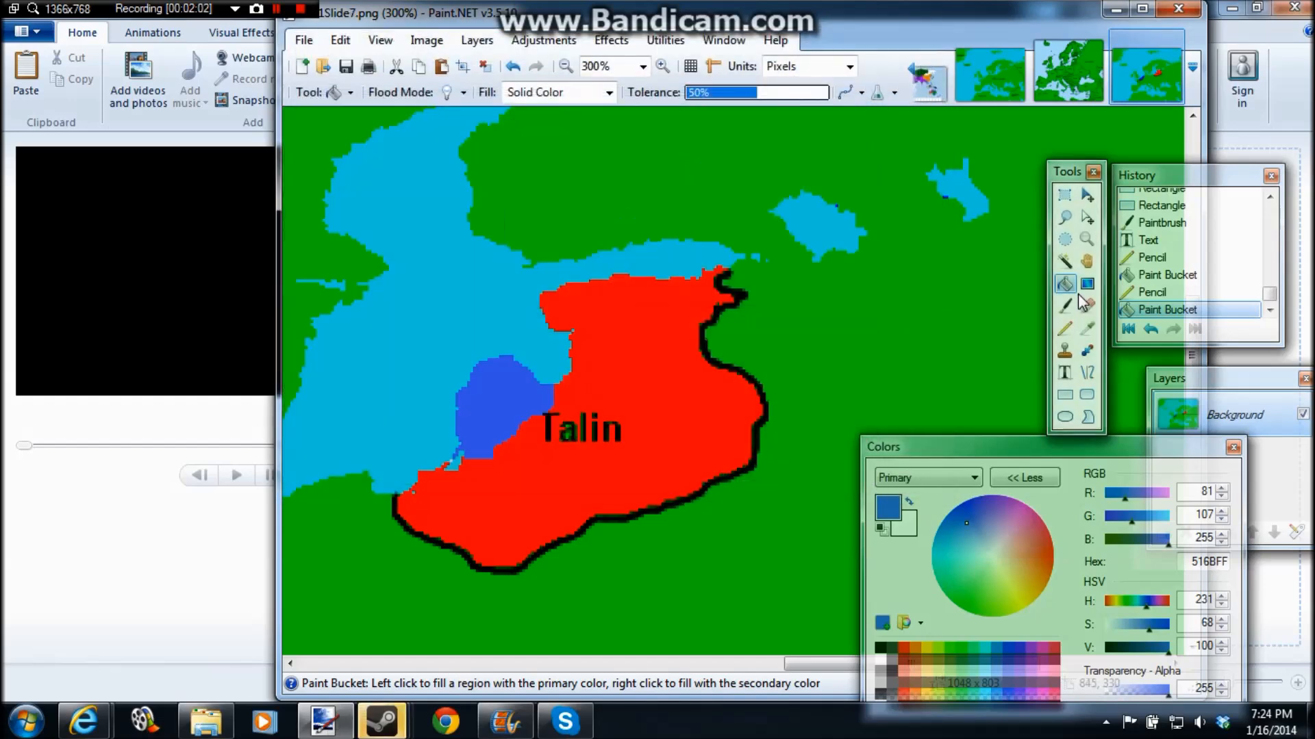
Step: Fill the remaining red part of Talin with blue 516BFF and save the map as AA1Slide8
{"action": "left_click", "coordinate": [672, 336]}
{"action": "left_click", "coordinate": [303, 40]}
{"action": "left_click", "coordinate": [335, 197]}
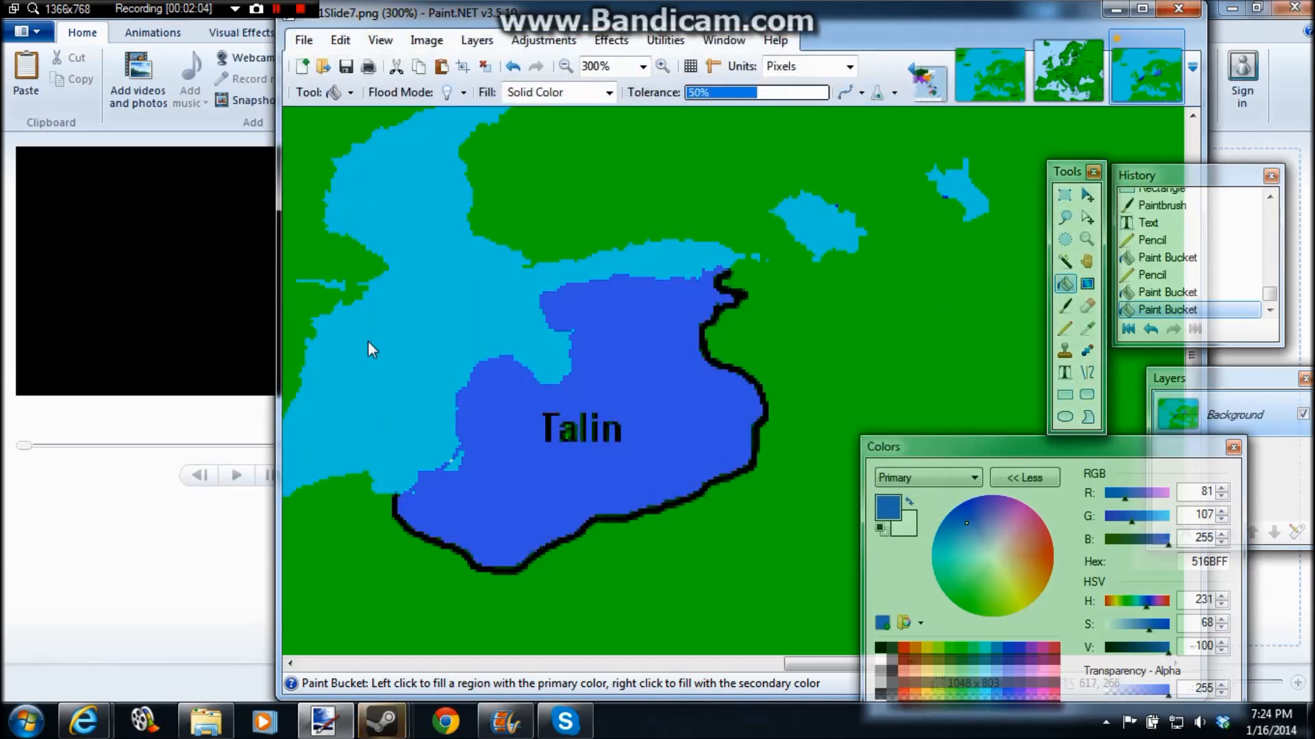
{"action": "key", "text": "End"}
{"action": "key", "text": "BackSpace"}
{"action": "type", "text": "8"}
{"action": "left_click", "coordinate": [740, 467]}
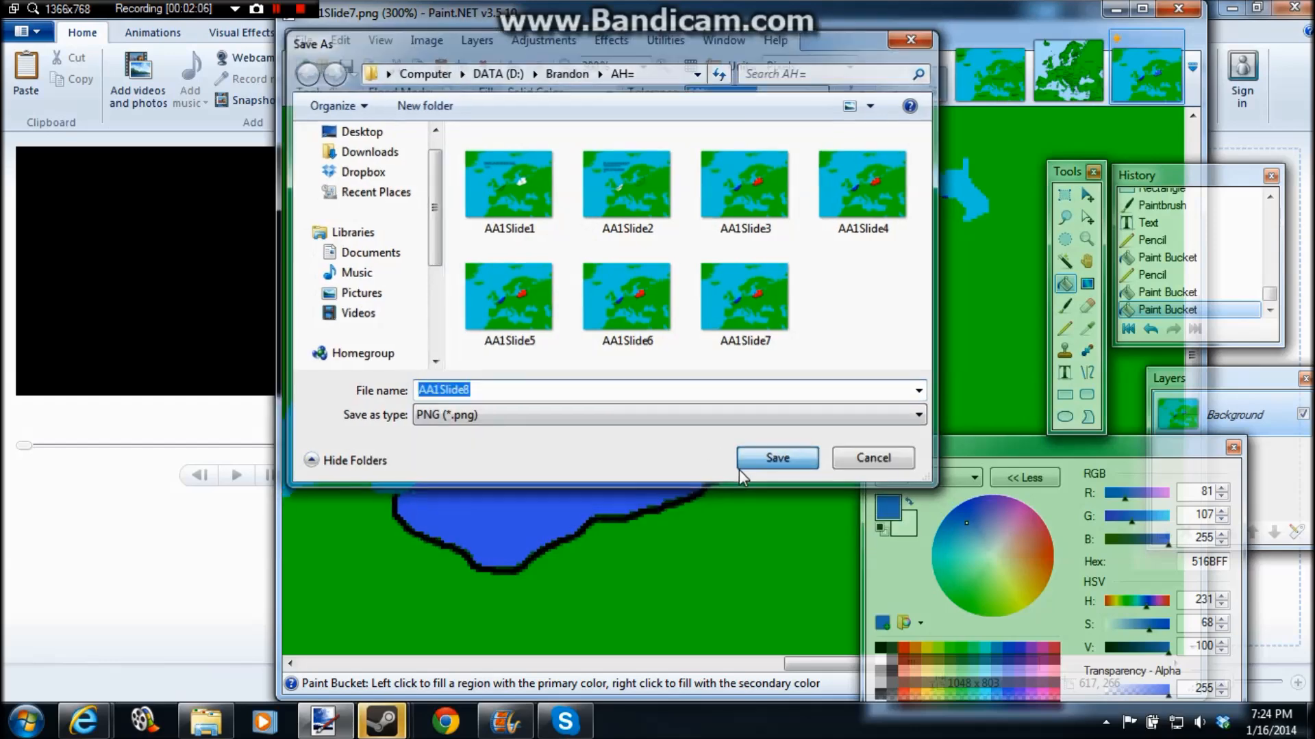
{"action": "left_click", "coordinate": [752, 465]}
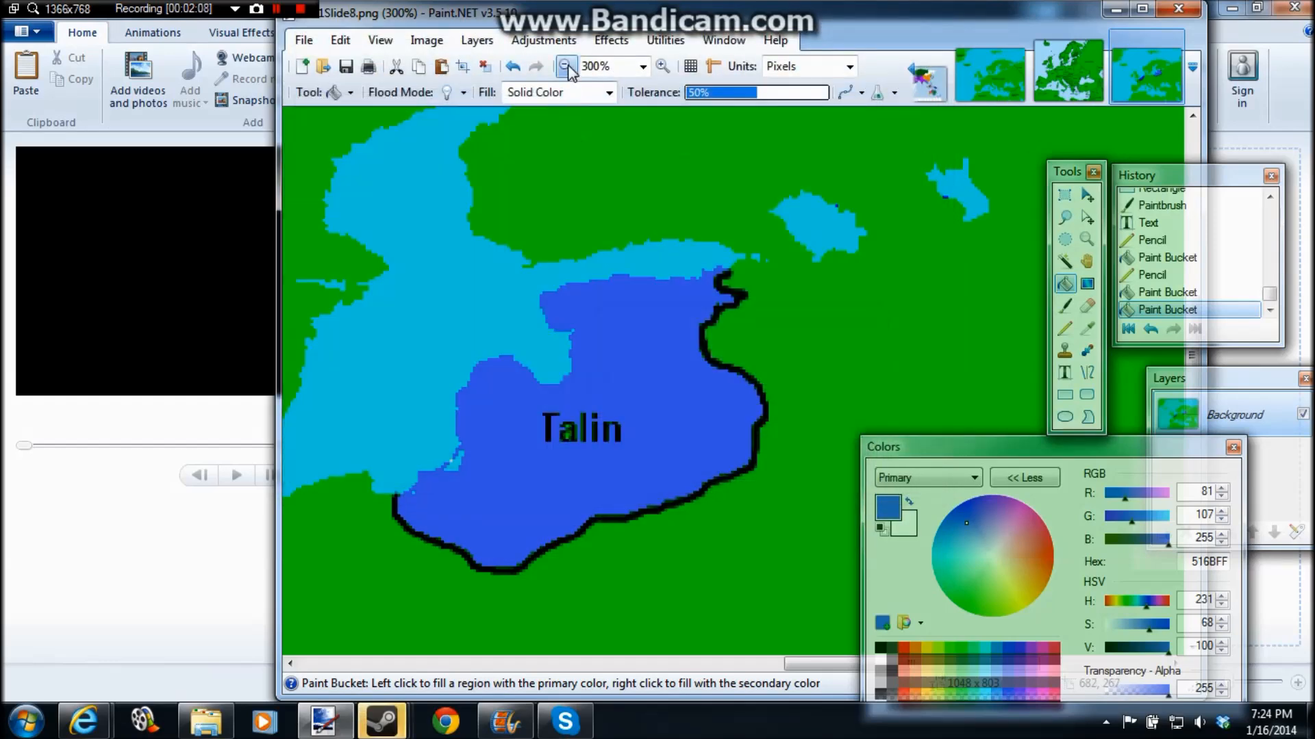
Step: Fill the whole of Talin with white, FFFFFF, and undo the stray fill made after it
{"action": "key", "text": "ctrl+shift+a"}
{"action": "left_click", "coordinate": [883, 670]}
{"action": "left_click", "coordinate": [883, 385]}
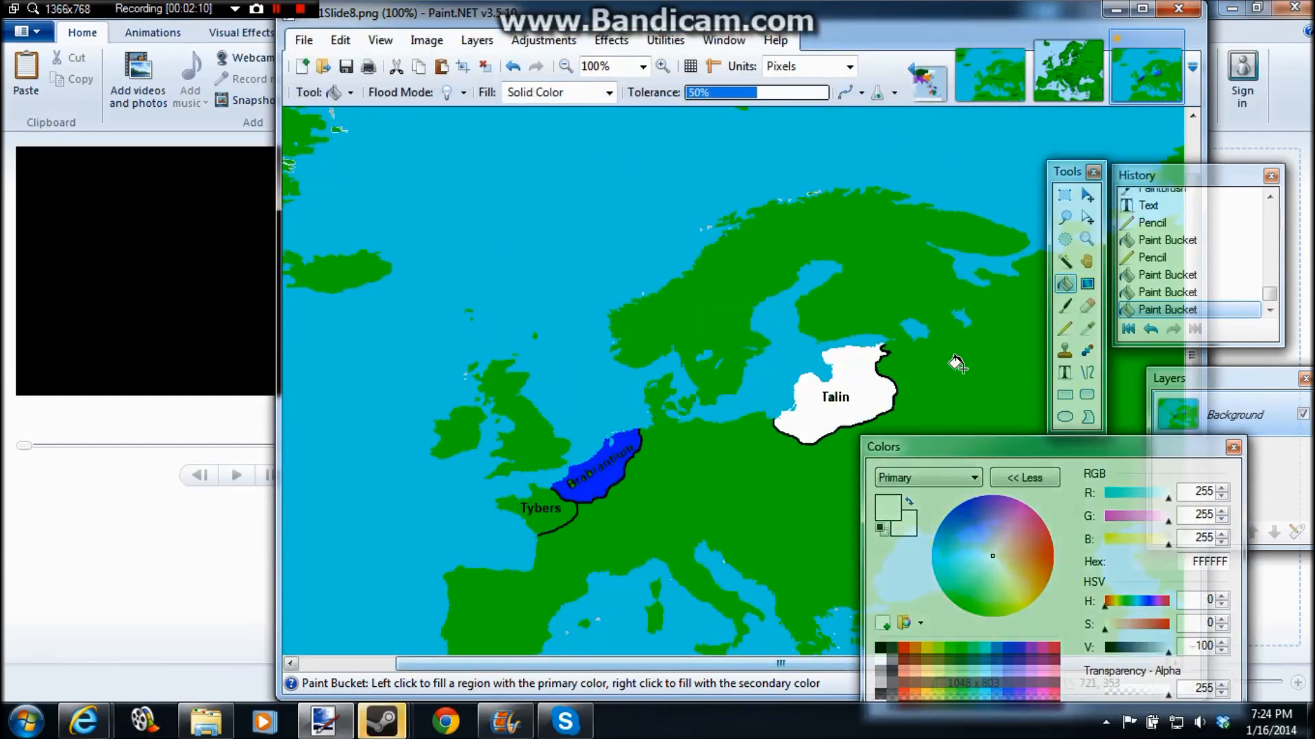
{"action": "left_click", "coordinate": [1038, 375]}
{"action": "left_click", "coordinate": [1066, 373]}
{"action": "key", "text": "ctrl+z"}
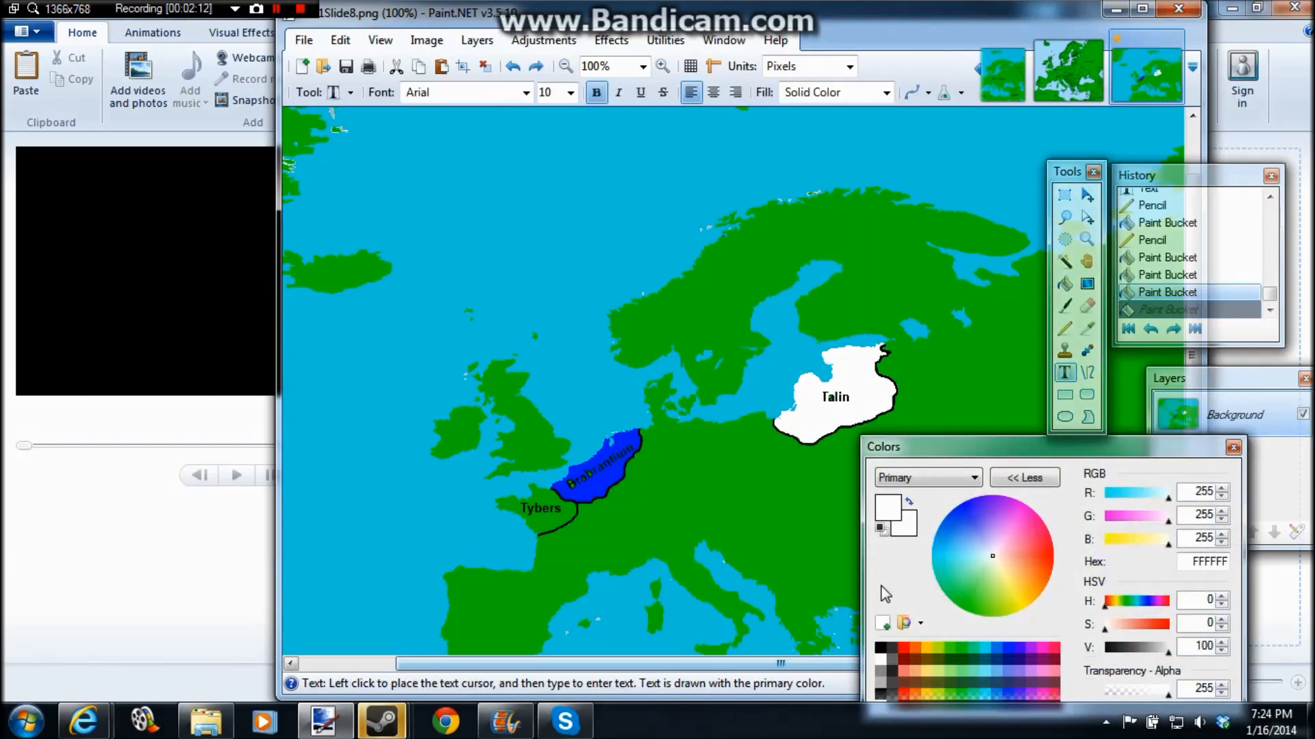
Step: Add the black text "I made a boom boom" in bold Arial at size 14 in the sea northwest of Scandinavia
{"action": "left_click", "coordinate": [880, 647]}
{"action": "left_click", "coordinate": [570, 92]}
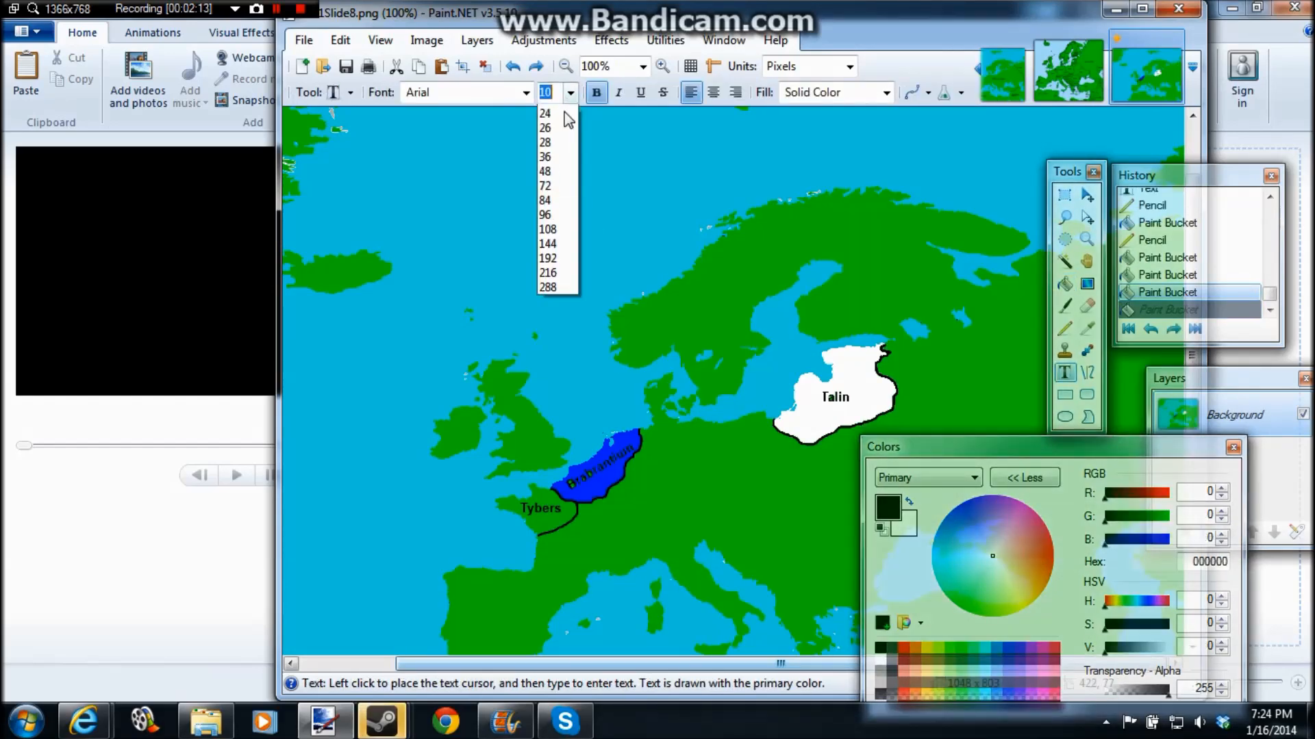
{"action": "left_click", "coordinate": [548, 185]}
{"action": "left_click", "coordinate": [468, 170]}
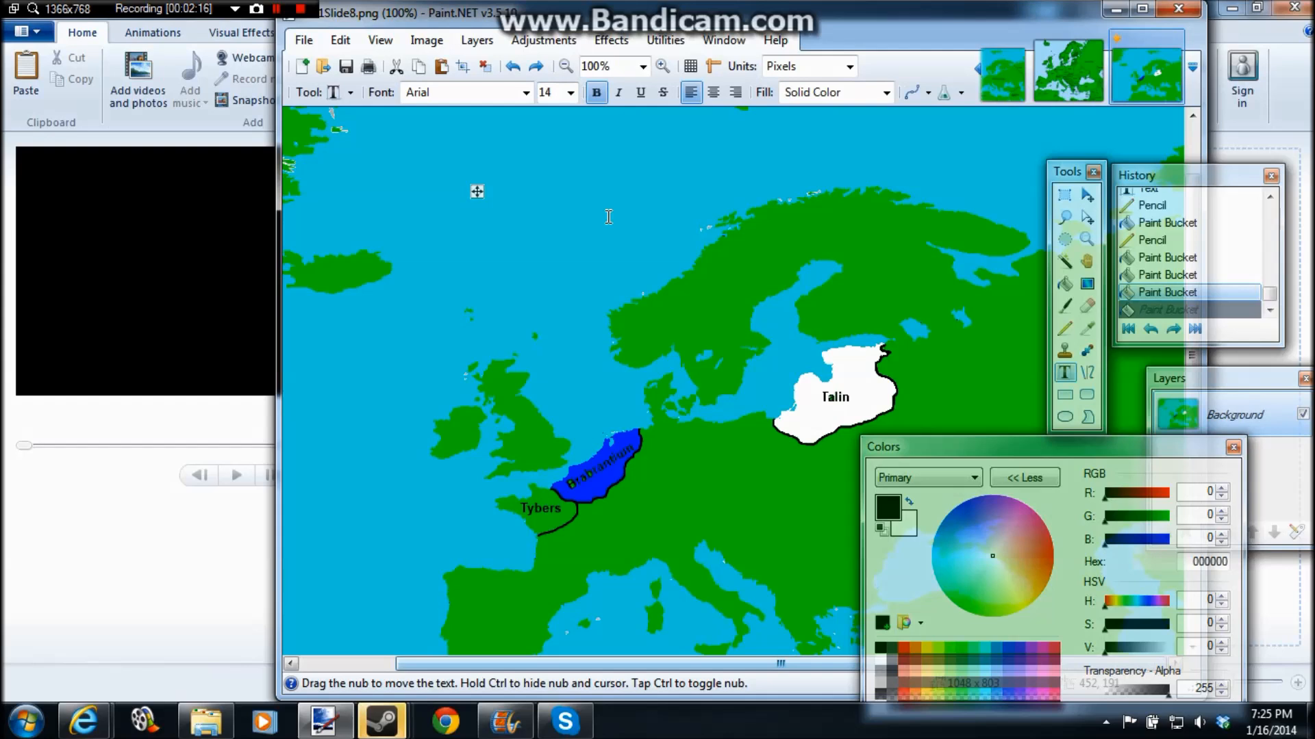
{"action": "type", "text": "I mad"}
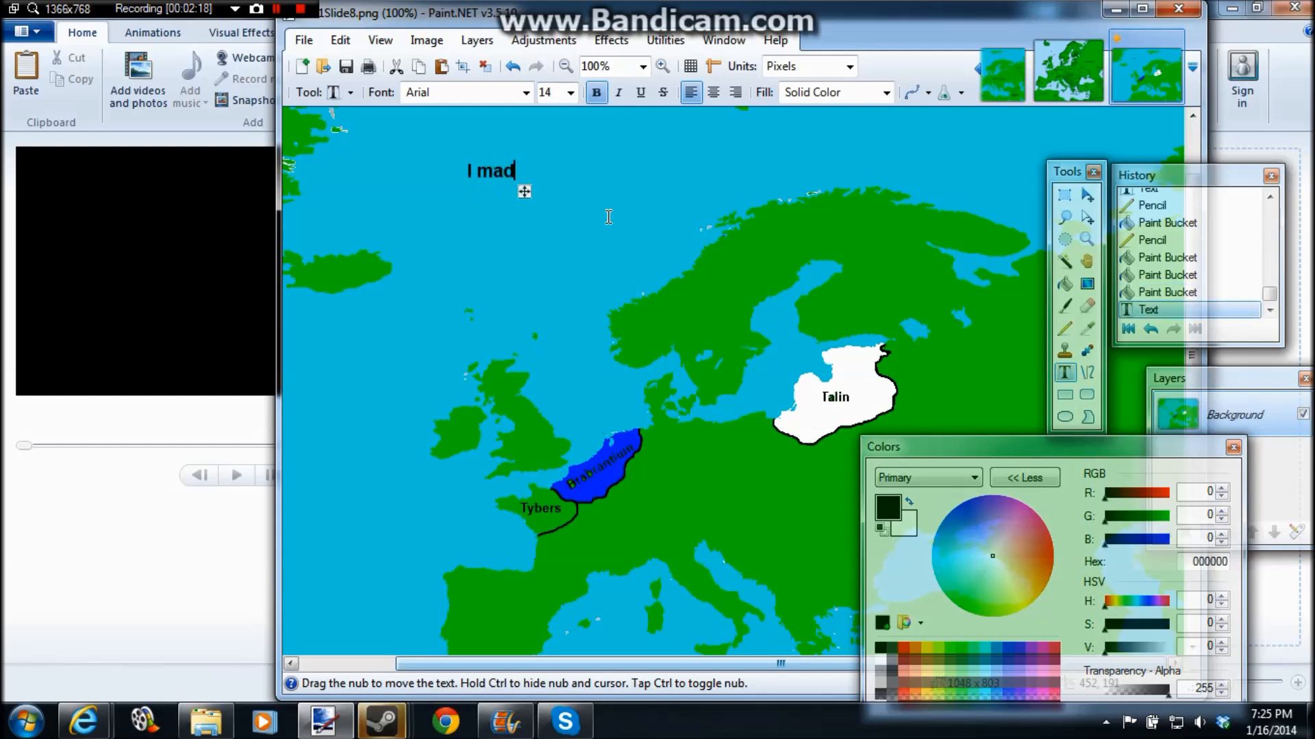
{"action": "type", "text": "e a boom"}
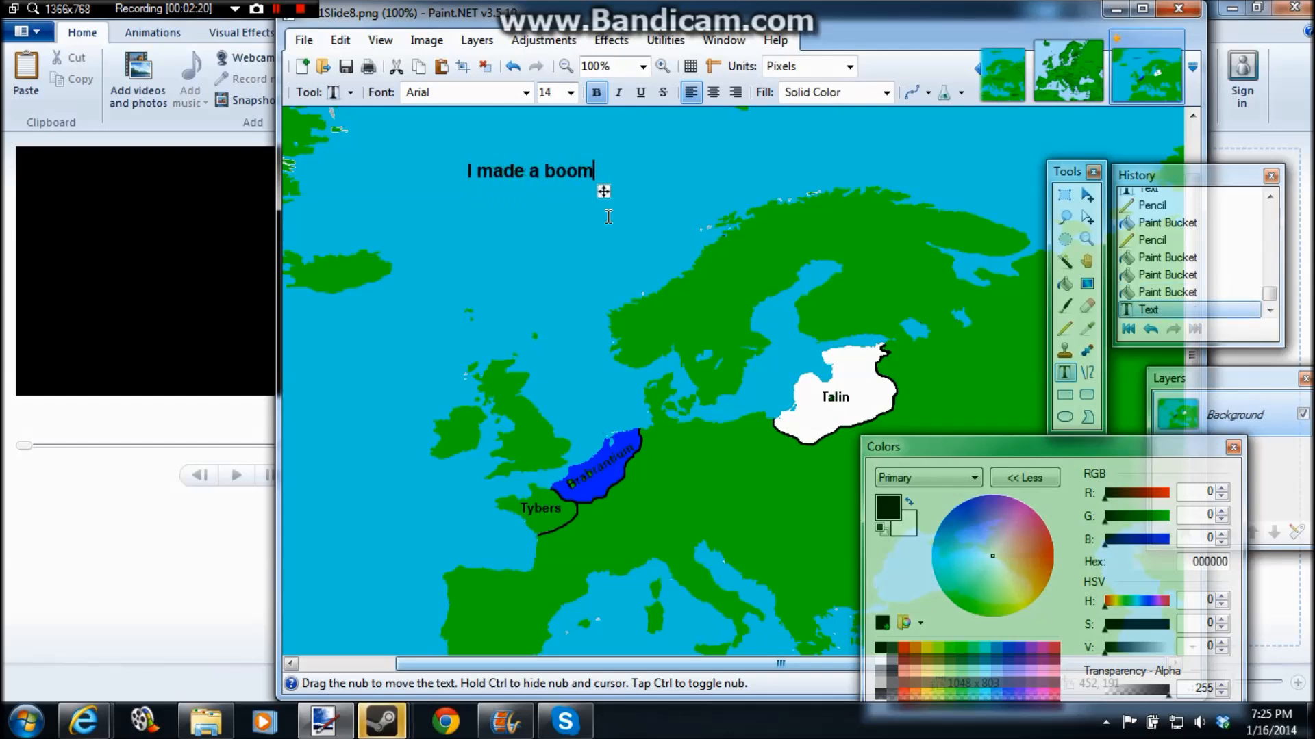
{"action": "type", "text": " boom"}
Step: Save the map with the caption and white Talin as AA1Slide9 in PNG format
{"action": "left_click", "coordinate": [303, 40]}
{"action": "left_click", "coordinate": [331, 193]}
{"action": "left_click", "coordinate": [470, 391]}
{"action": "key", "text": "BackSpace"}
{"action": "type", "text": "9"}
{"action": "left_click", "coordinate": [776, 454]}
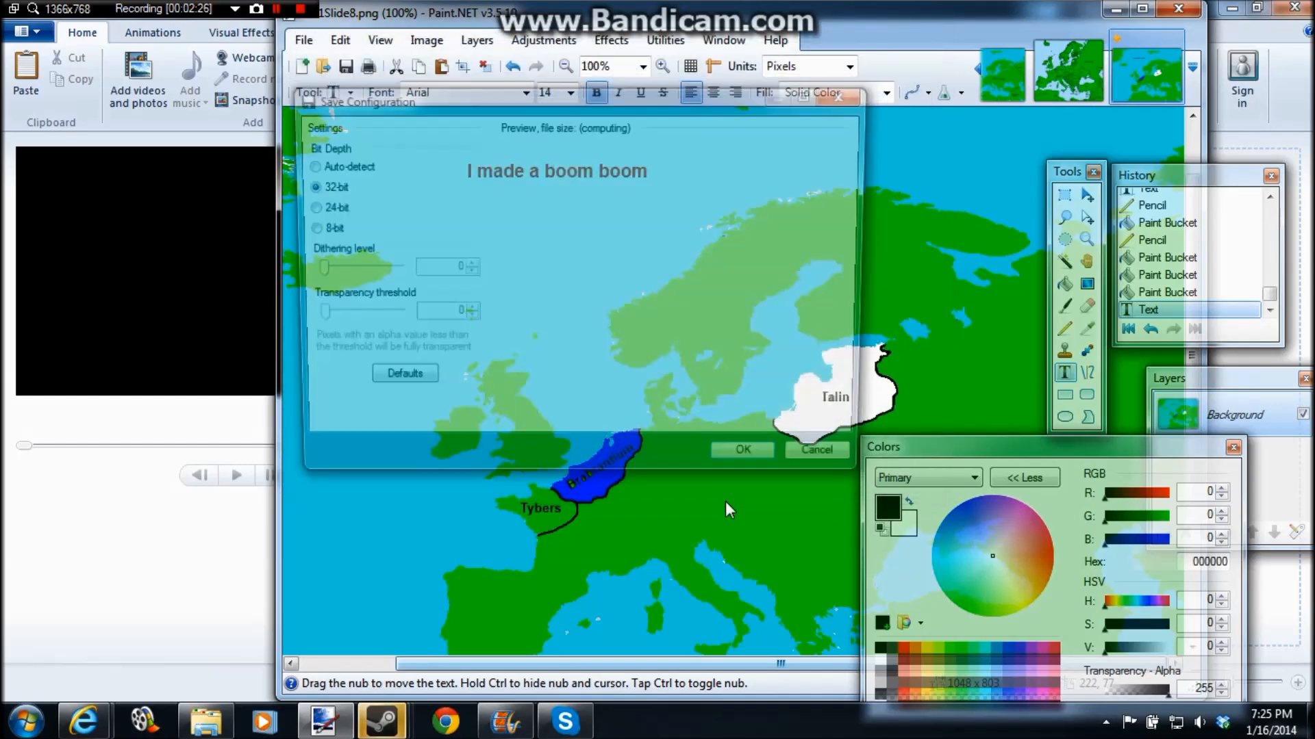
{"action": "left_click", "coordinate": [724, 470]}
Step: Undo the "I made a boom boom" text and Talin's white fill
{"action": "key", "text": "ctrl+z"}
{"action": "key", "text": "ctrl+z"}
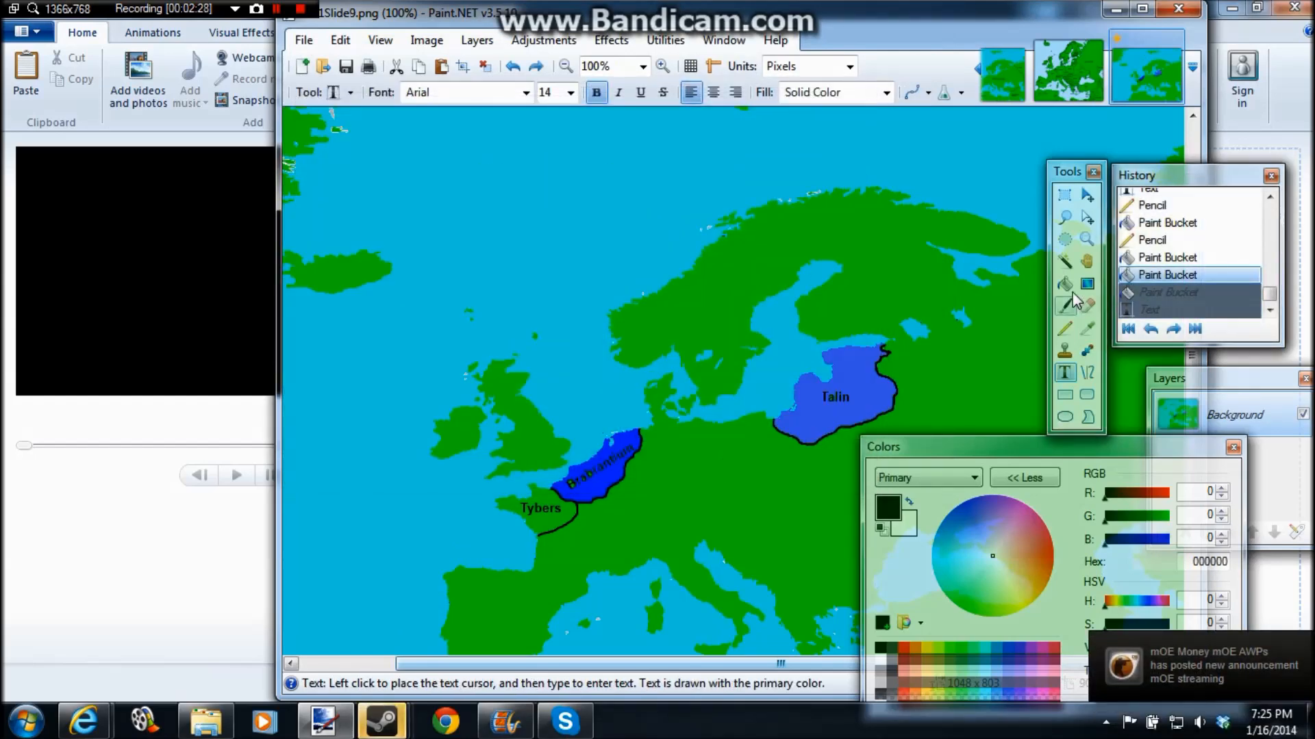
Step: Try filling Talin with dark brown, 7F3300, and undo the fill
{"action": "left_click", "coordinate": [1064, 283]}
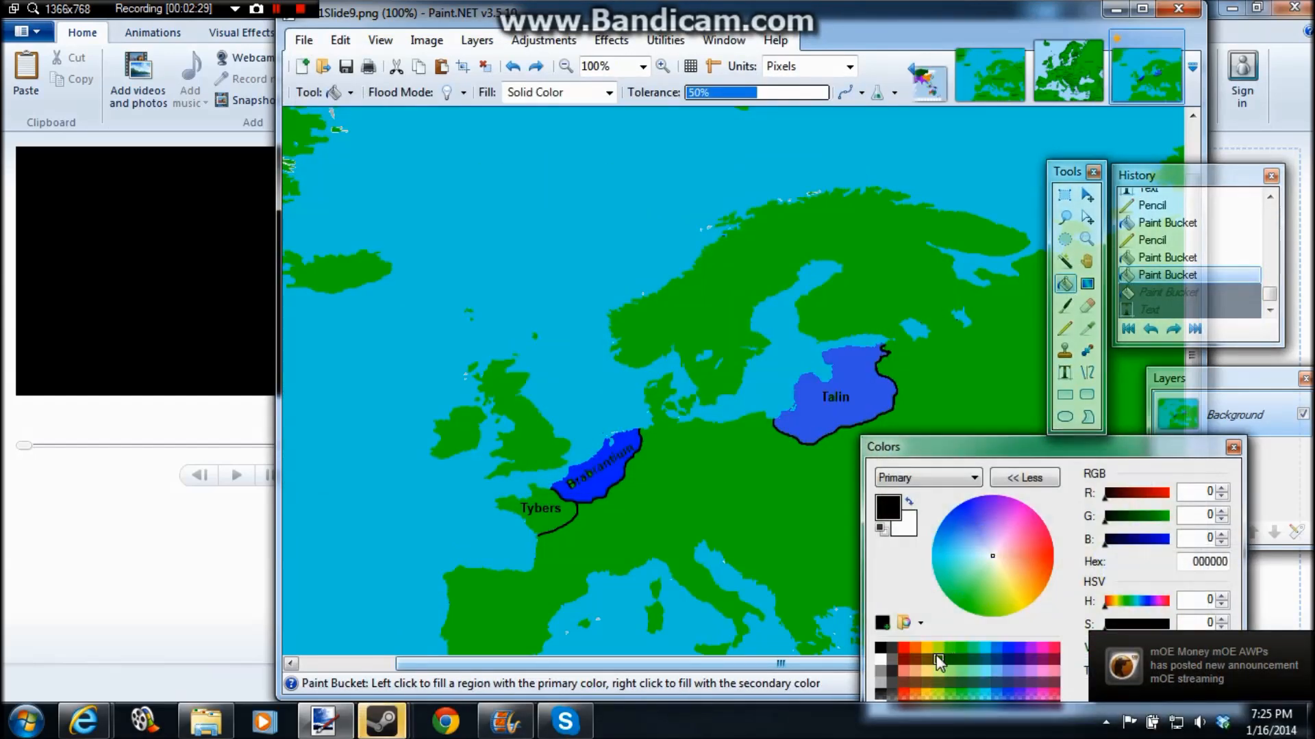
{"action": "left_click", "coordinate": [916, 662]}
{"action": "left_click_drag", "start_coordinate": [951, 442], "coordinate": [441, 257]}
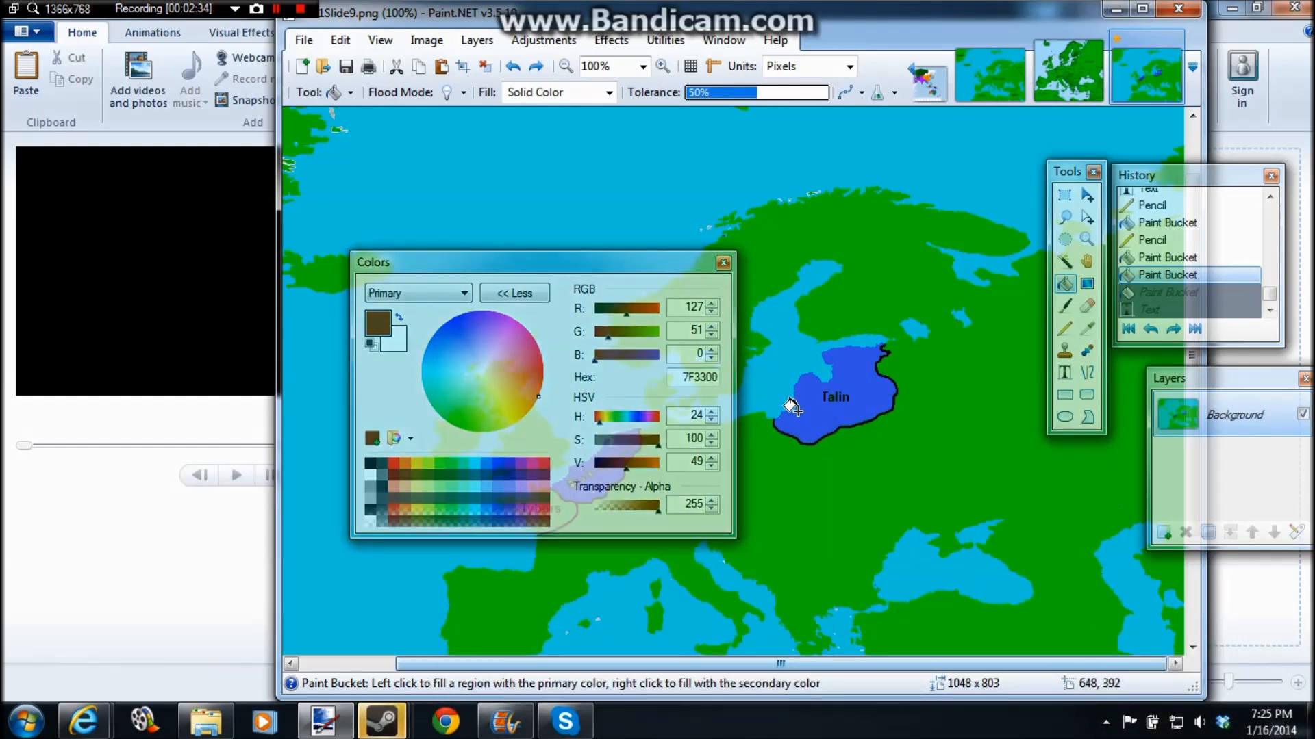
{"action": "left_click", "coordinate": [791, 405]}
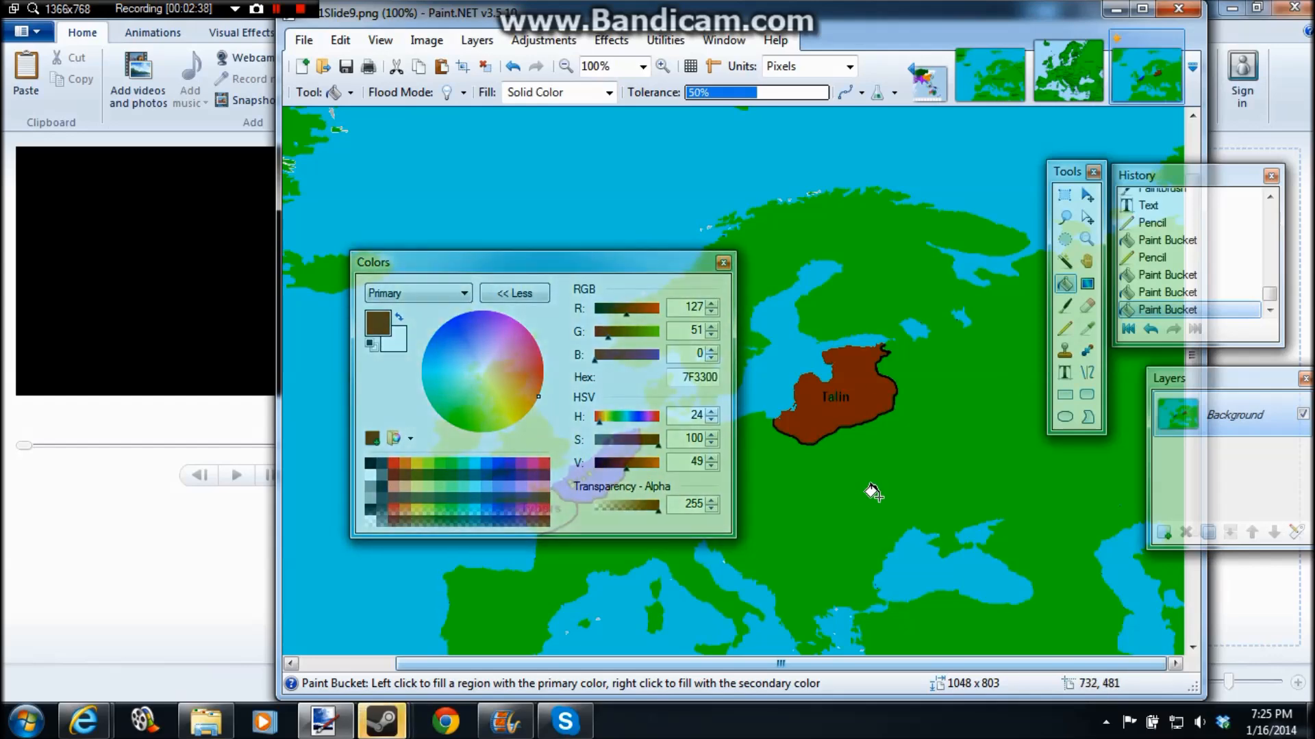
{"action": "key", "text": "ctrl+z"}
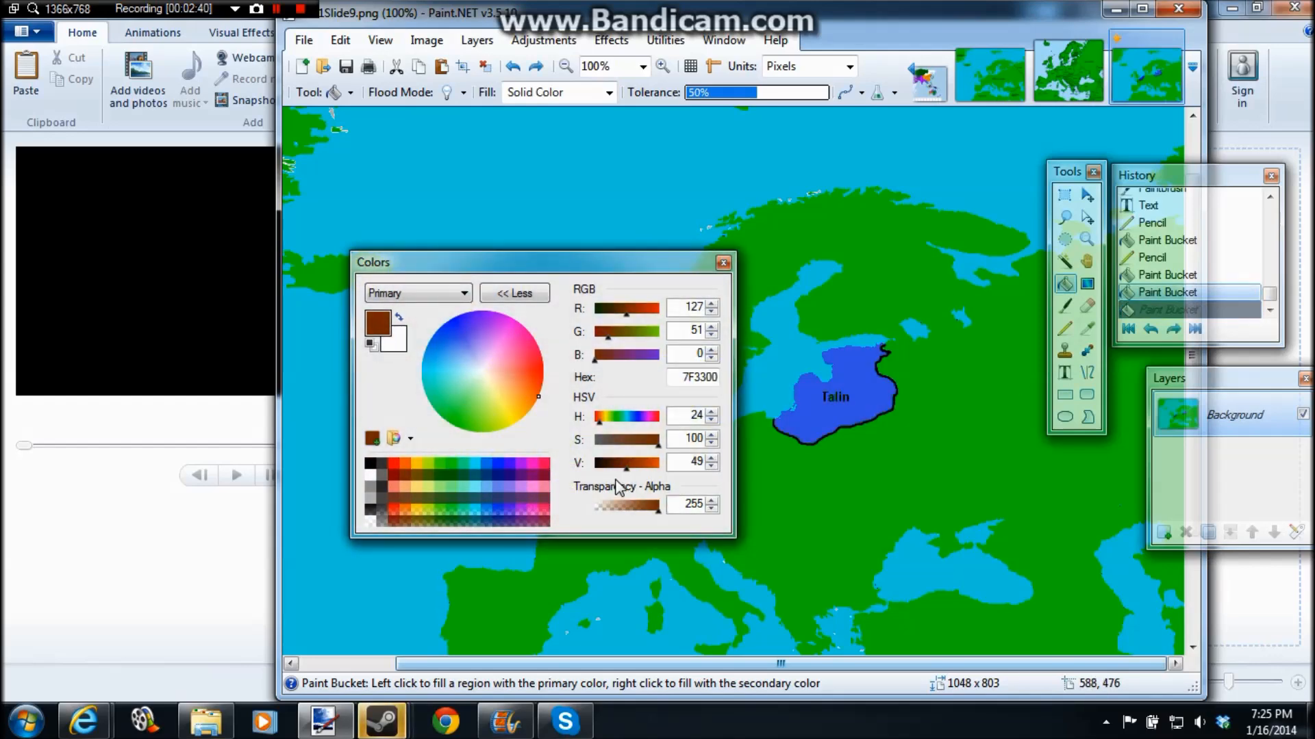
Step: Paint four black dots with the Paintbrush at width 11, three inside Talin and one on the land southeast of it
{"action": "left_click", "coordinate": [1065, 306]}
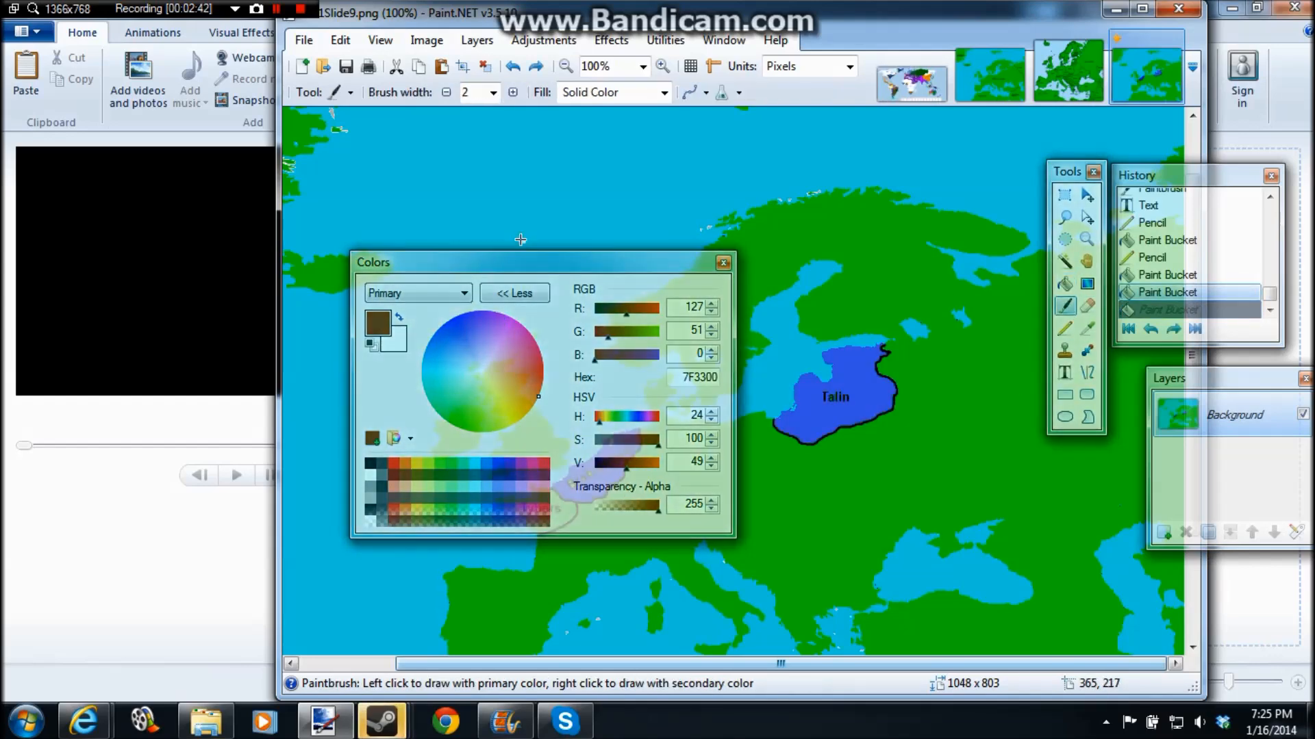
{"action": "left_click", "coordinate": [371, 463]}
{"action": "left_click", "coordinate": [493, 92]}
{"action": "left_click", "coordinate": [481, 256]}
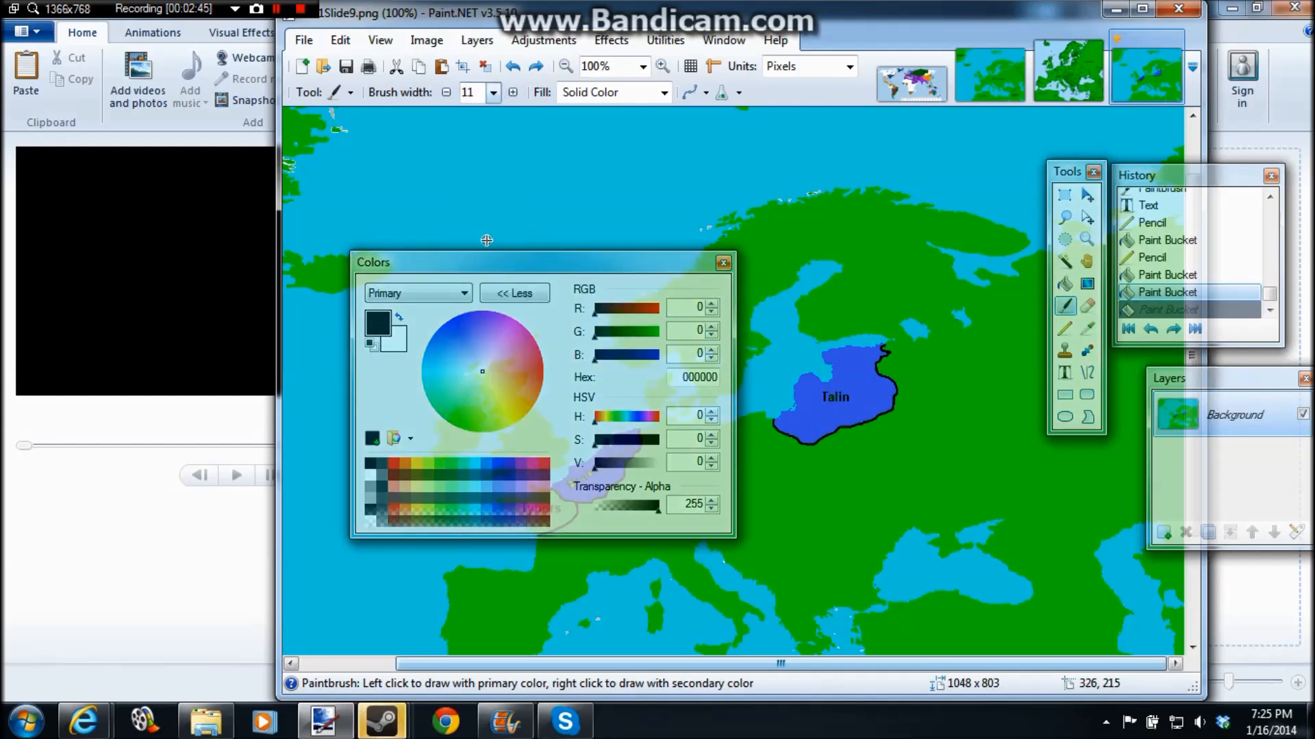
{"action": "left_click", "coordinate": [833, 356]}
{"action": "left_click", "coordinate": [866, 372]}
{"action": "left_click", "coordinate": [803, 432]}
{"action": "left_click", "coordinate": [939, 436]}
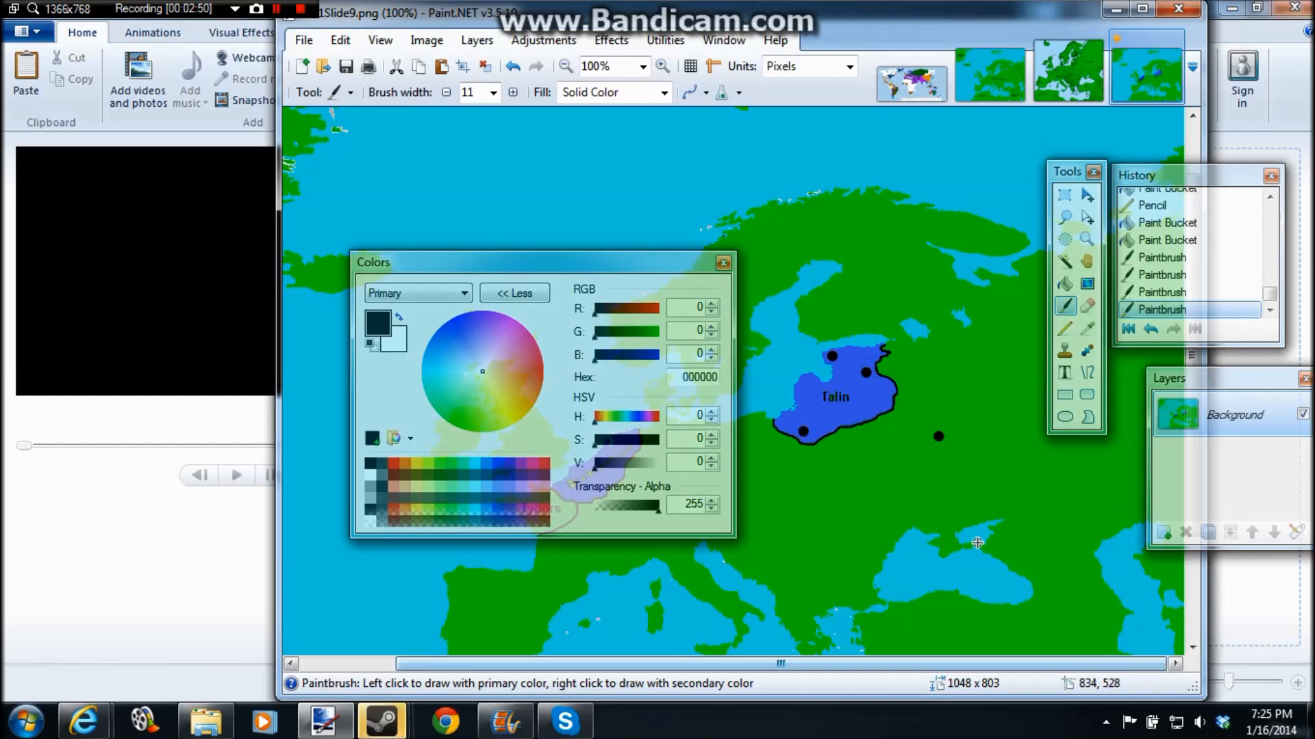
Step: Undo all the black brush dots around Talin and set the brush width to 2
{"action": "mouse_move", "coordinate": [940, 412]}
{"action": "left_mouse_down"}
{"action": "mouse_move", "coordinate": [832, 366]}
{"action": "mouse_move", "coordinate": [873, 482]}
{"action": "mouse_move", "coordinate": [953, 531]}
{"action": "mouse_move", "coordinate": [949, 282]}
{"action": "mouse_move", "coordinate": [990, 280]}
{"action": "mouse_move", "coordinate": [935, 547]}
{"action": "mouse_move", "coordinate": [806, 426]}
{"action": "mouse_move", "coordinate": [696, 502]}
{"action": "mouse_move", "coordinate": [575, 485]}
{"action": "mouse_move", "coordinate": [566, 457]}
{"action": "mouse_move", "coordinate": [617, 483]}
{"action": "mouse_move", "coordinate": [554, 548]}
{"action": "left_mouse_up"}
{"action": "key", "text": "ctrl+z"}
{"action": "key", "text": "ctrl+z"}
{"action": "key", "text": "ctrl+z"}
{"action": "key", "text": "ctrl+z"}
{"action": "key", "text": "ctrl+z"}
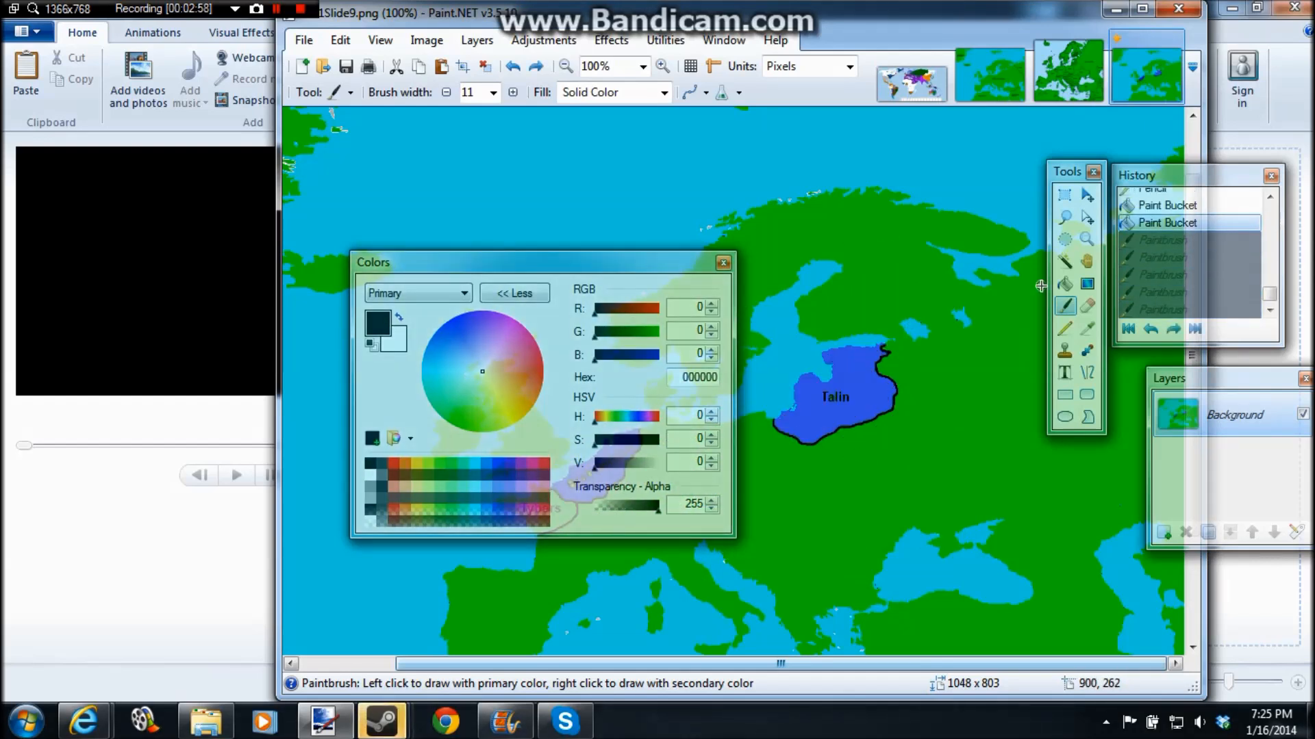
{"action": "left_click", "coordinate": [493, 92]}
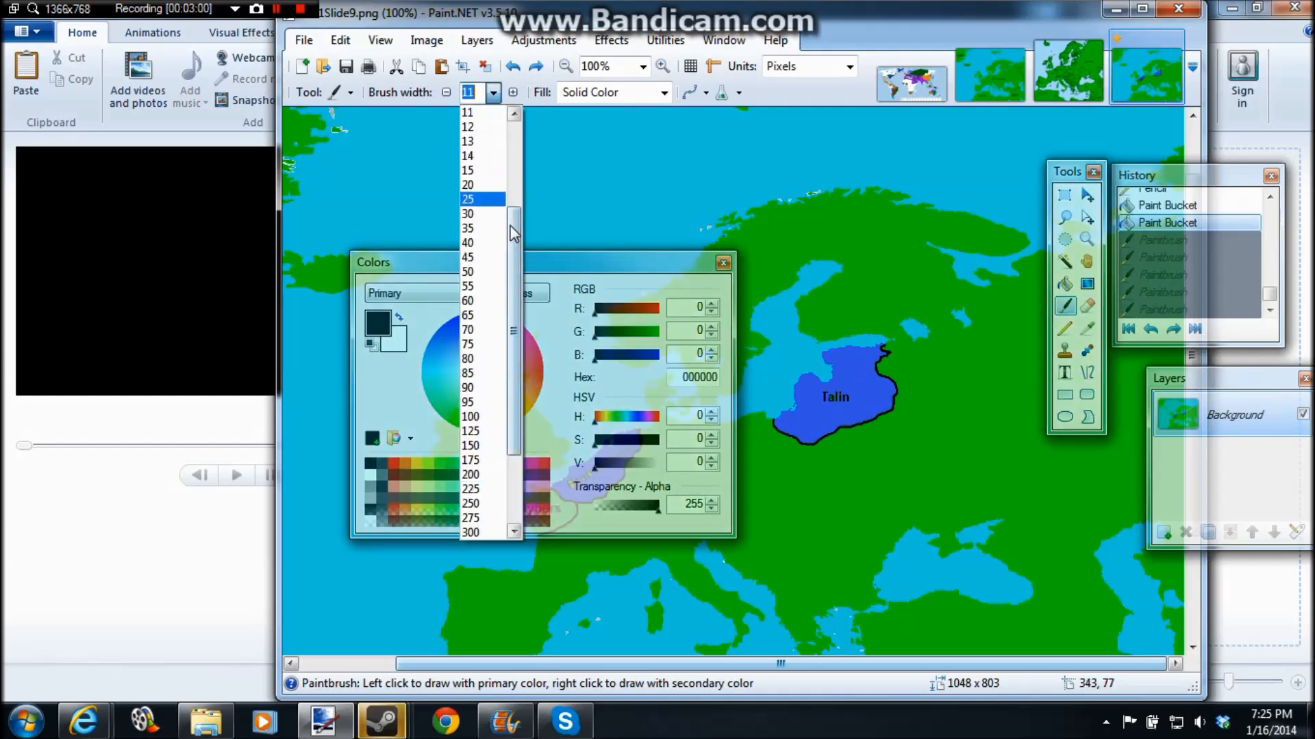
{"action": "left_click", "coordinate": [473, 126]}
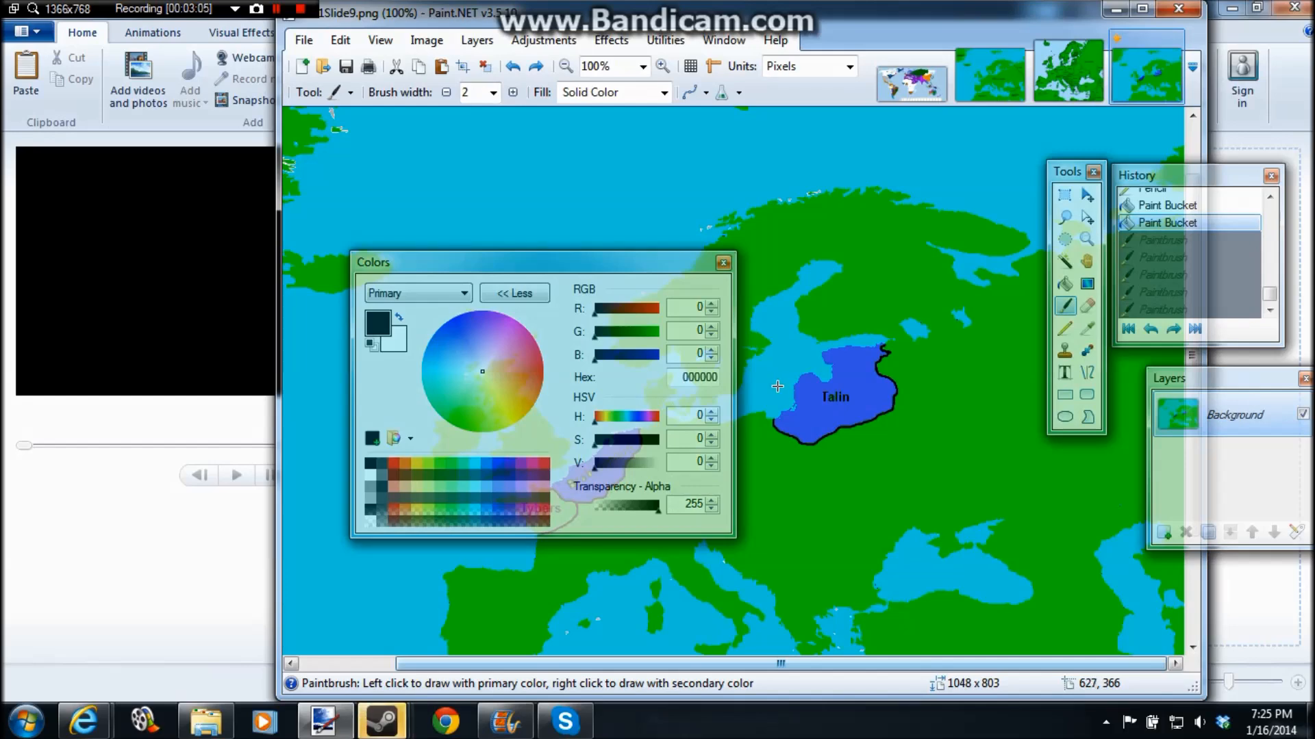
Step: Fill Talin with dark blue, 0018A0, using the Paint Bucket
{"action": "left_click", "coordinate": [1064, 284]}
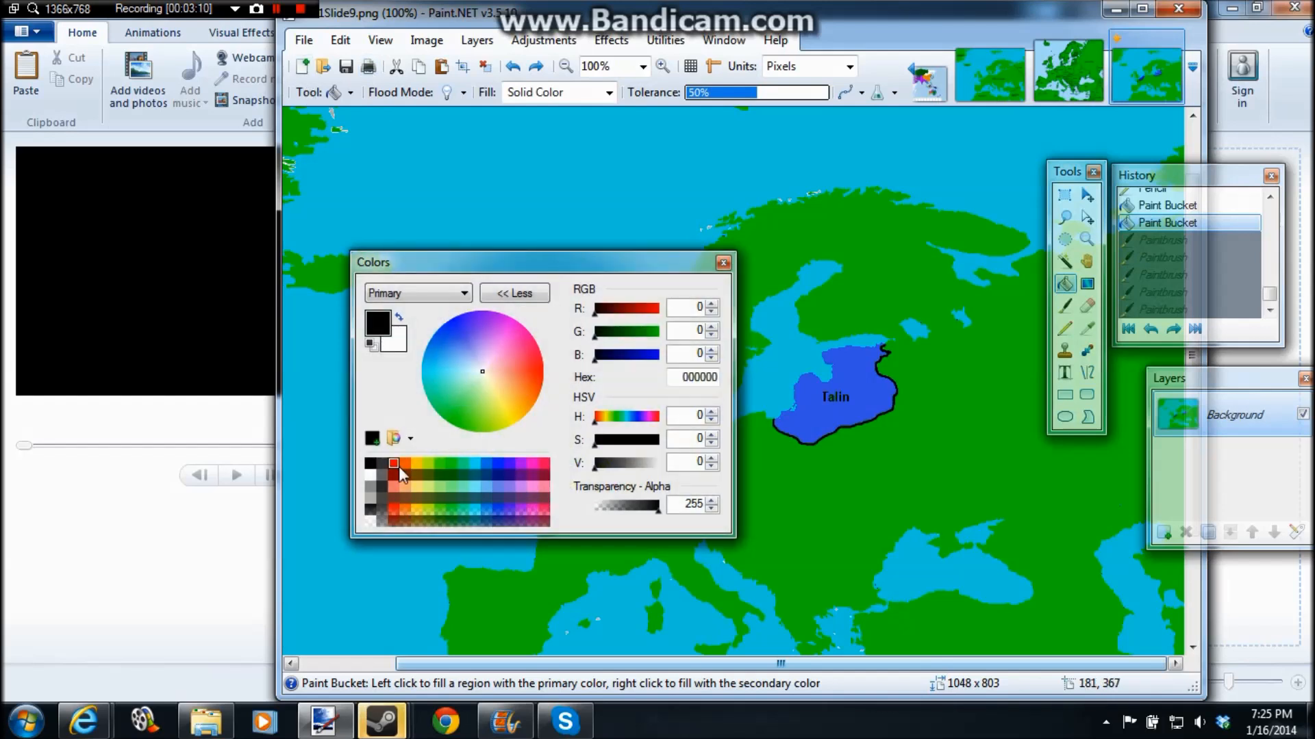
{"action": "left_click", "coordinate": [500, 474]}
{"action": "mouse_move", "coordinate": [628, 467]}
{"action": "left_mouse_down"}
{"action": "mouse_move", "coordinate": [652, 467]}
{"action": "mouse_move", "coordinate": [636, 467]}
{"action": "left_mouse_up"}
{"action": "left_click", "coordinate": [847, 386]}
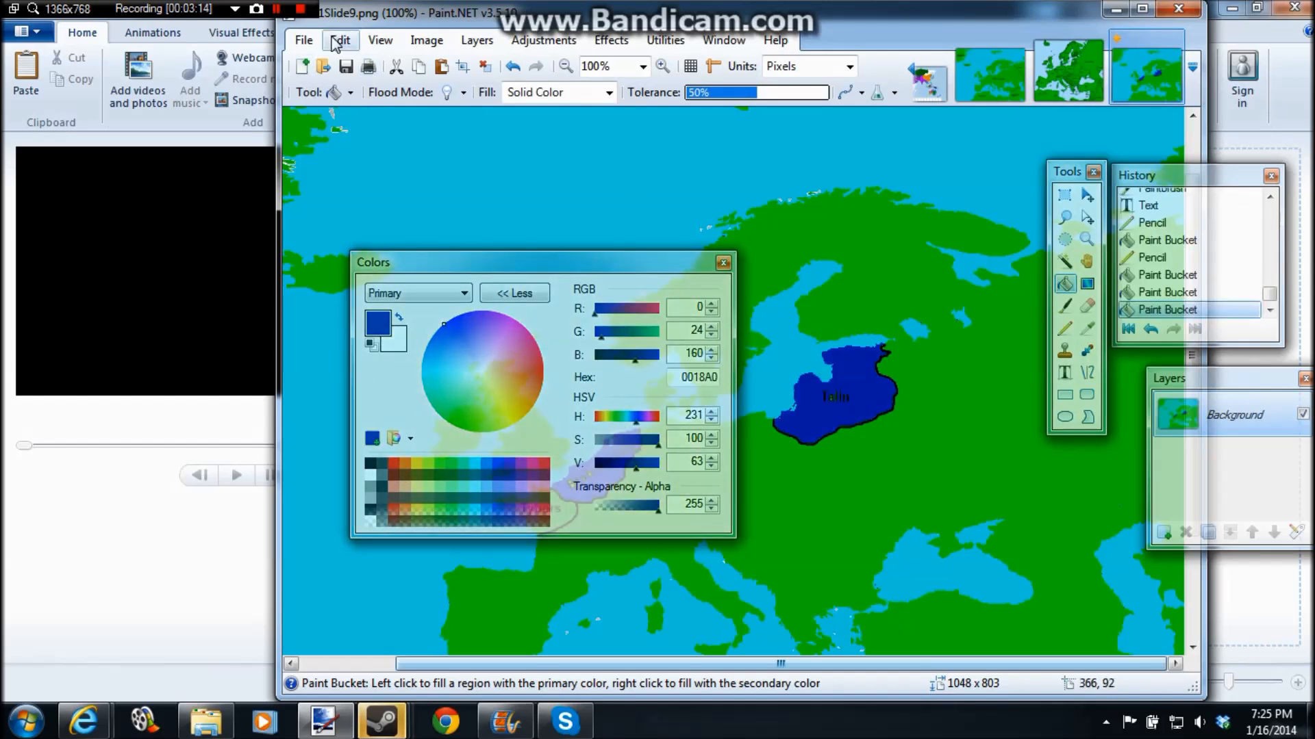
Step: Save the map with dark blue Talin as AA1Slide10 in PNG format
{"action": "left_click", "coordinate": [303, 40]}
{"action": "left_click", "coordinate": [319, 197]}
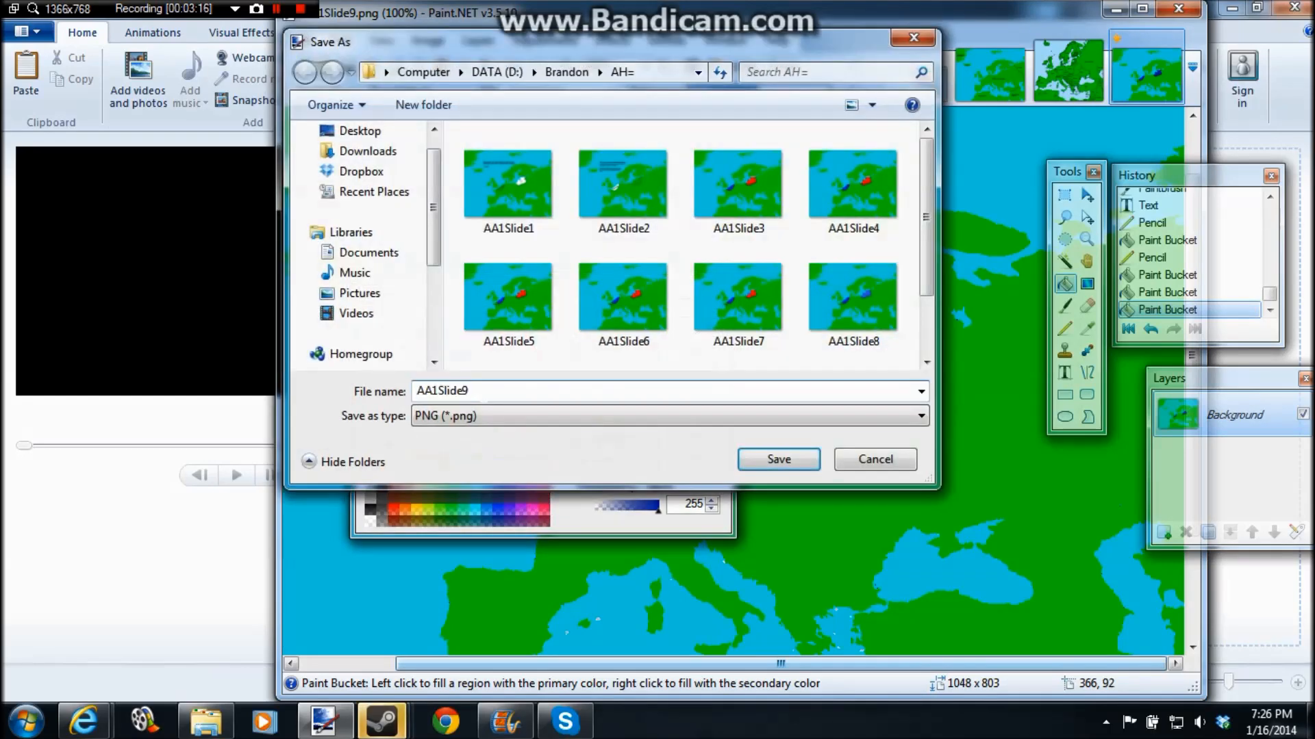
{"action": "key", "text": "BackSpace"}
{"action": "type", "text": "20"}
{"action": "key", "text": "BackSpace"}
{"action": "key", "text": "BackSpace"}
{"action": "type", "text": "10"}
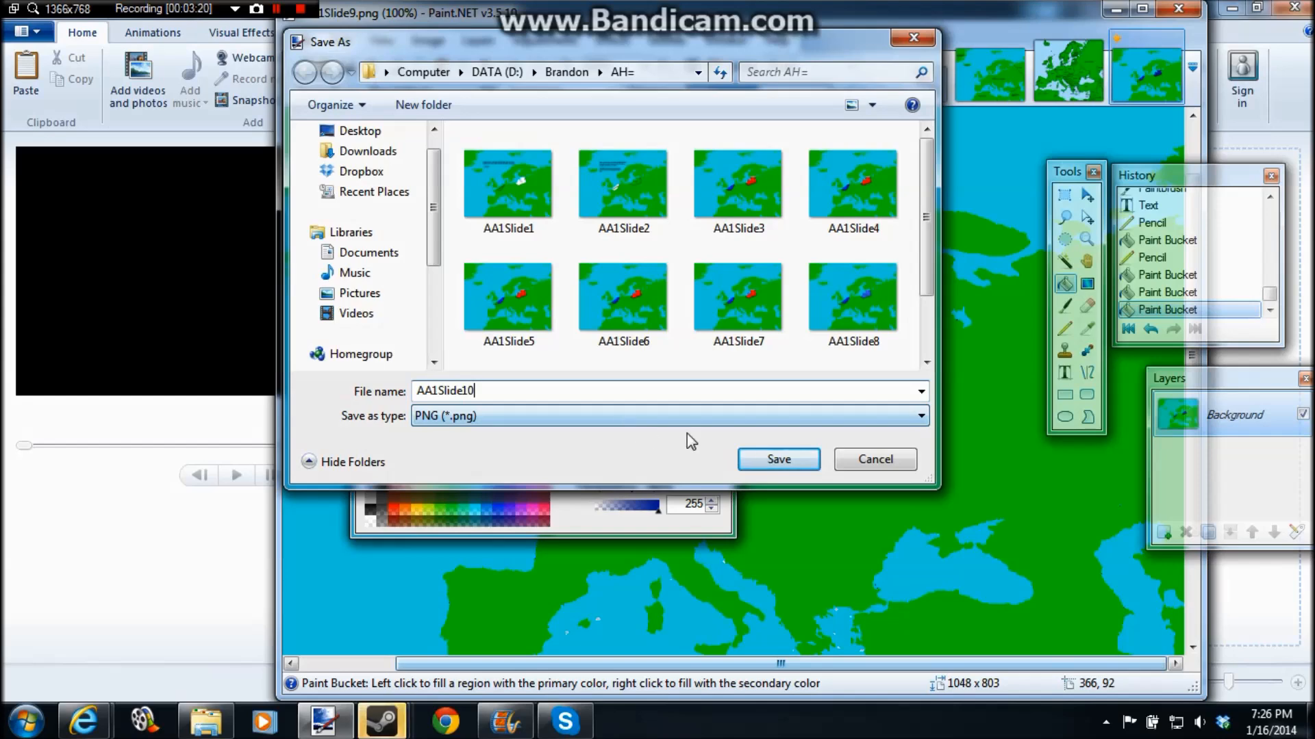
{"action": "left_click", "coordinate": [779, 460]}
{"action": "left_click", "coordinate": [759, 459]}
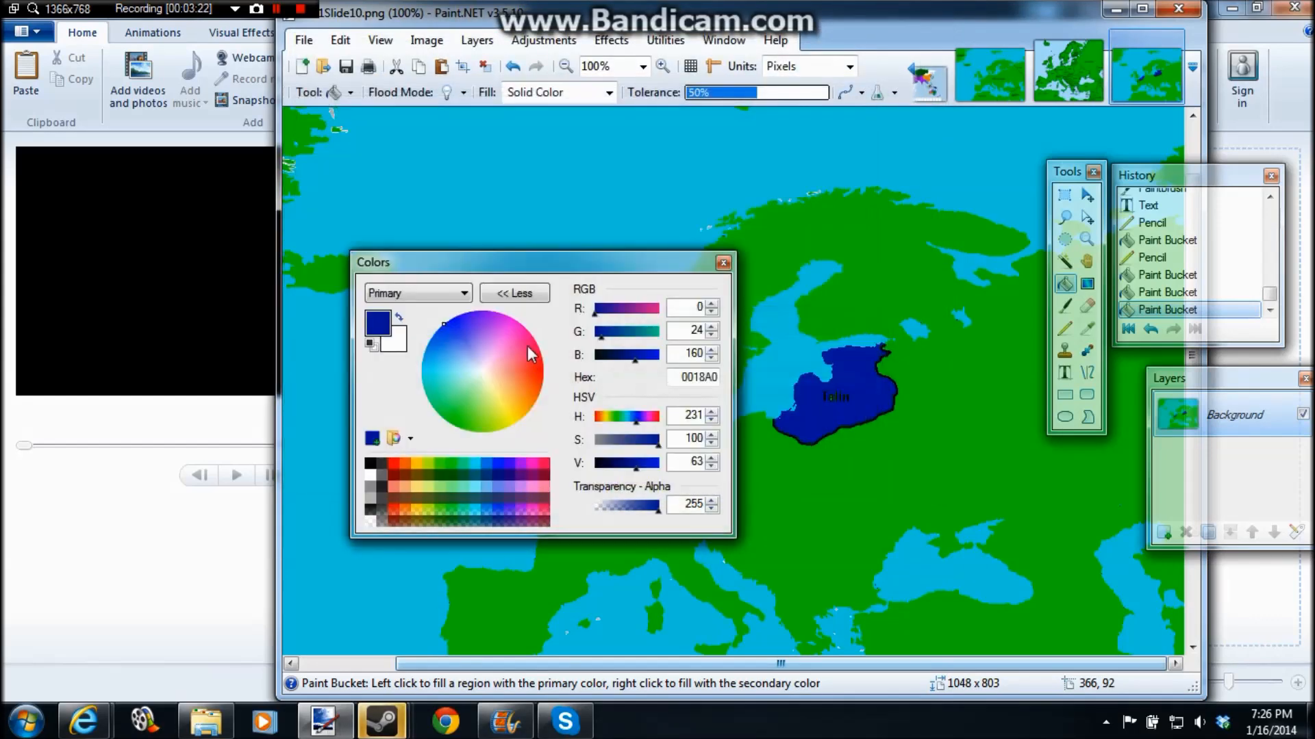
Step: Sample the green of the surrounding land and fill both Talin and Brabrantium with it
{"action": "left_click_drag", "start_coordinate": [523, 269], "coordinate": [384, 152]}
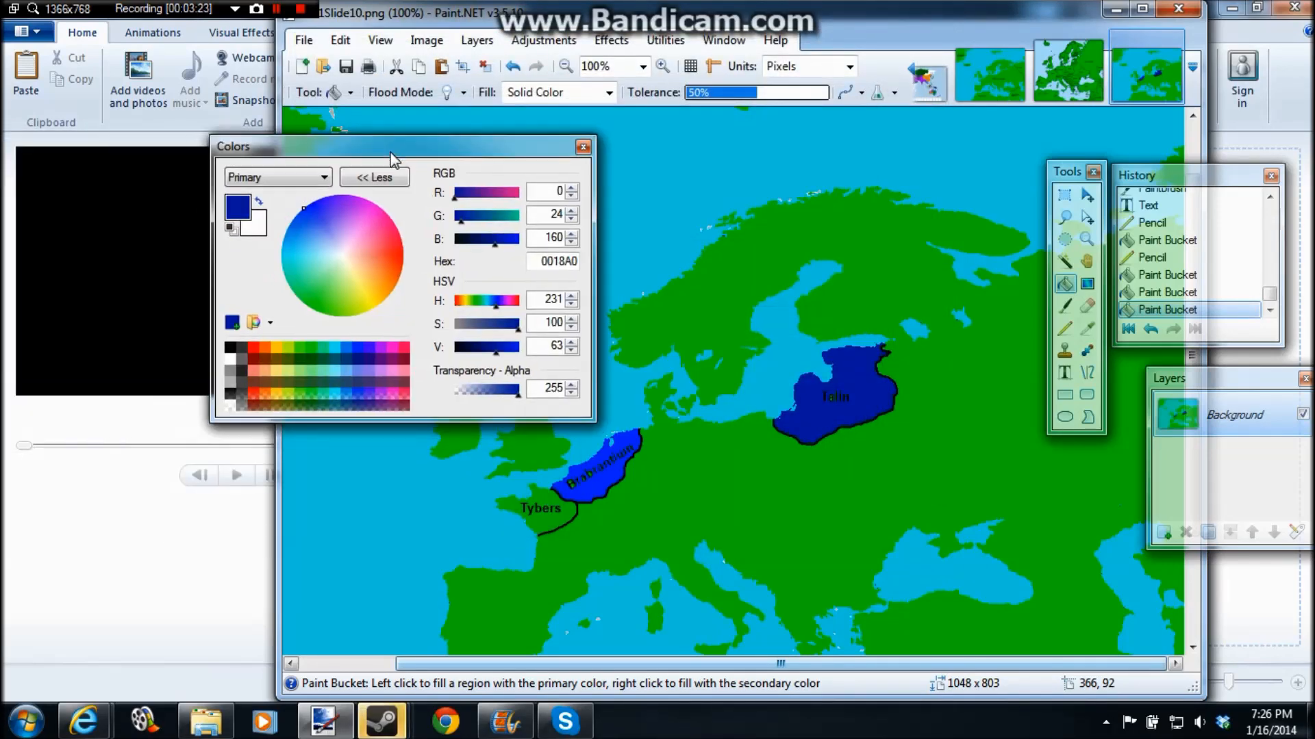
{"action": "left_click", "coordinate": [1087, 329]}
{"action": "left_click", "coordinate": [1020, 350]}
{"action": "left_click", "coordinate": [1065, 284]}
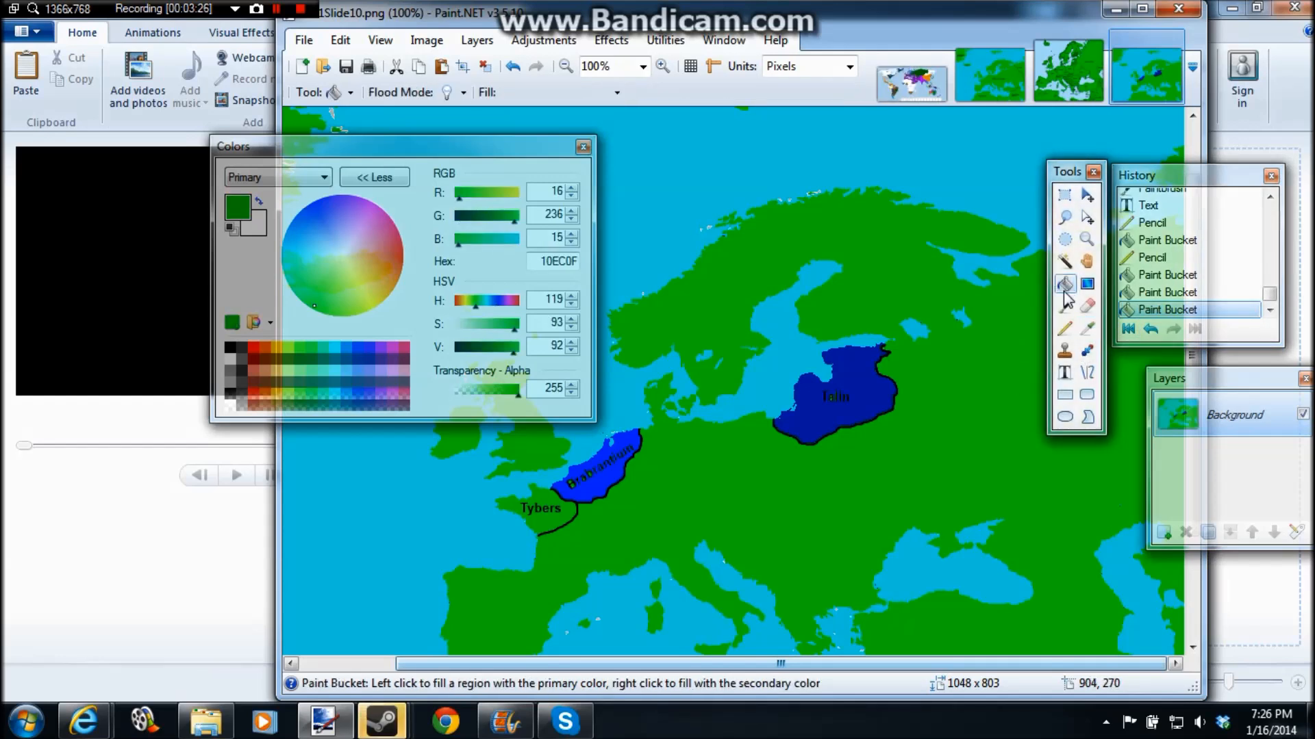
{"action": "left_click", "coordinate": [836, 370]}
{"action": "left_click", "coordinate": [608, 448]}
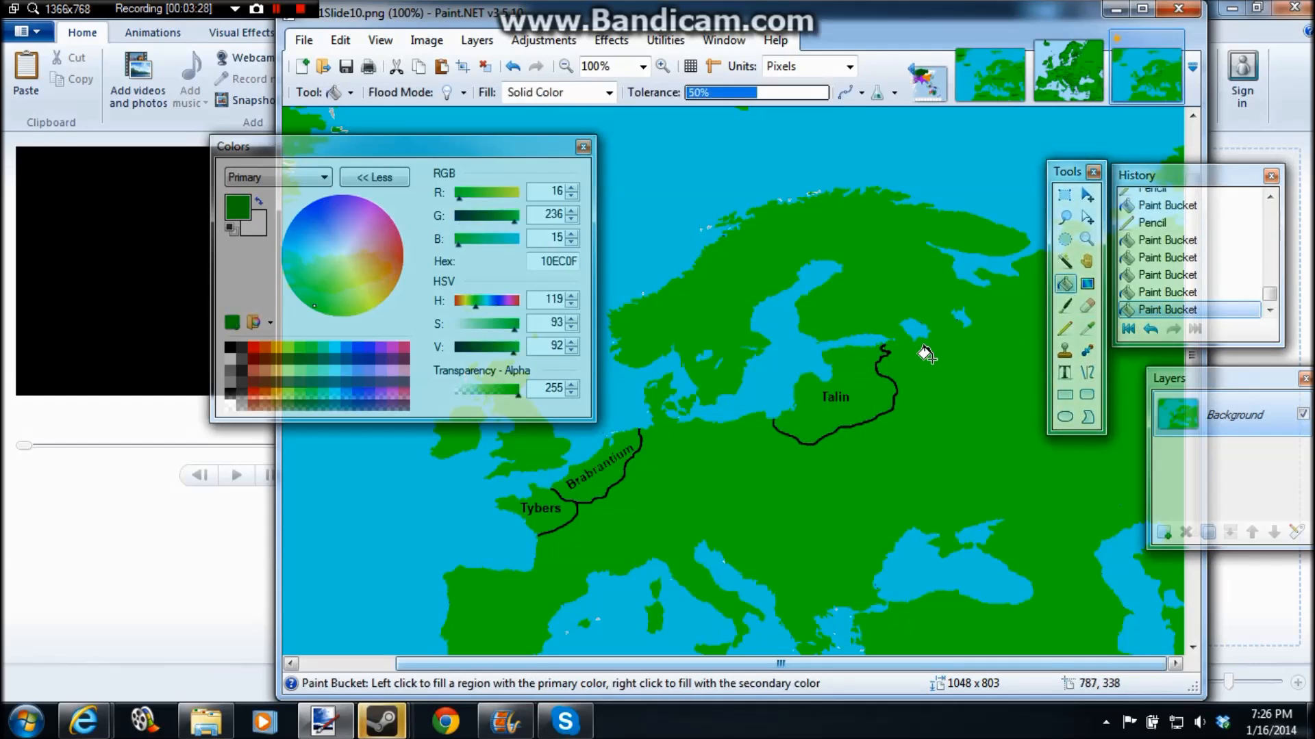
Step: Add the black text "5-10 >< <11- 20>" in bold Arial at size 14 on the land south of Talin
{"action": "left_click", "coordinate": [1064, 376]}
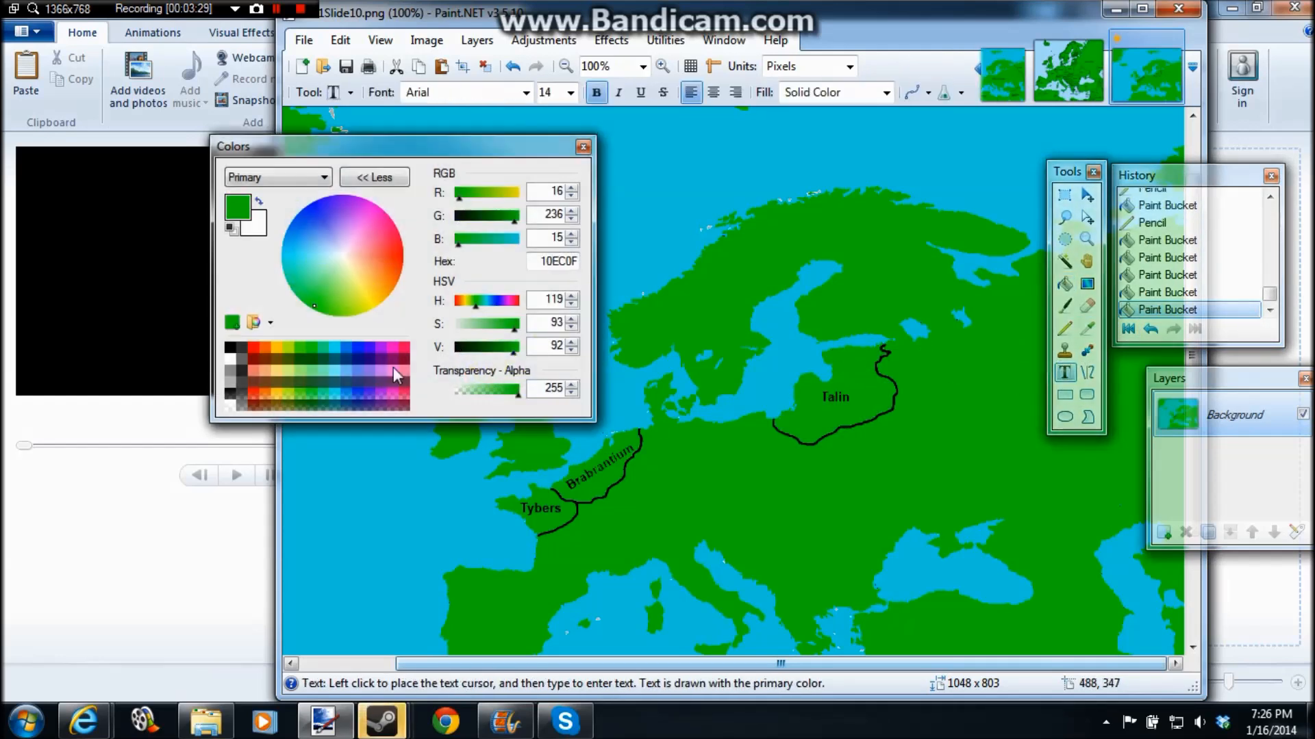
{"action": "left_click", "coordinate": [229, 348]}
{"action": "left_click", "coordinate": [740, 471]}
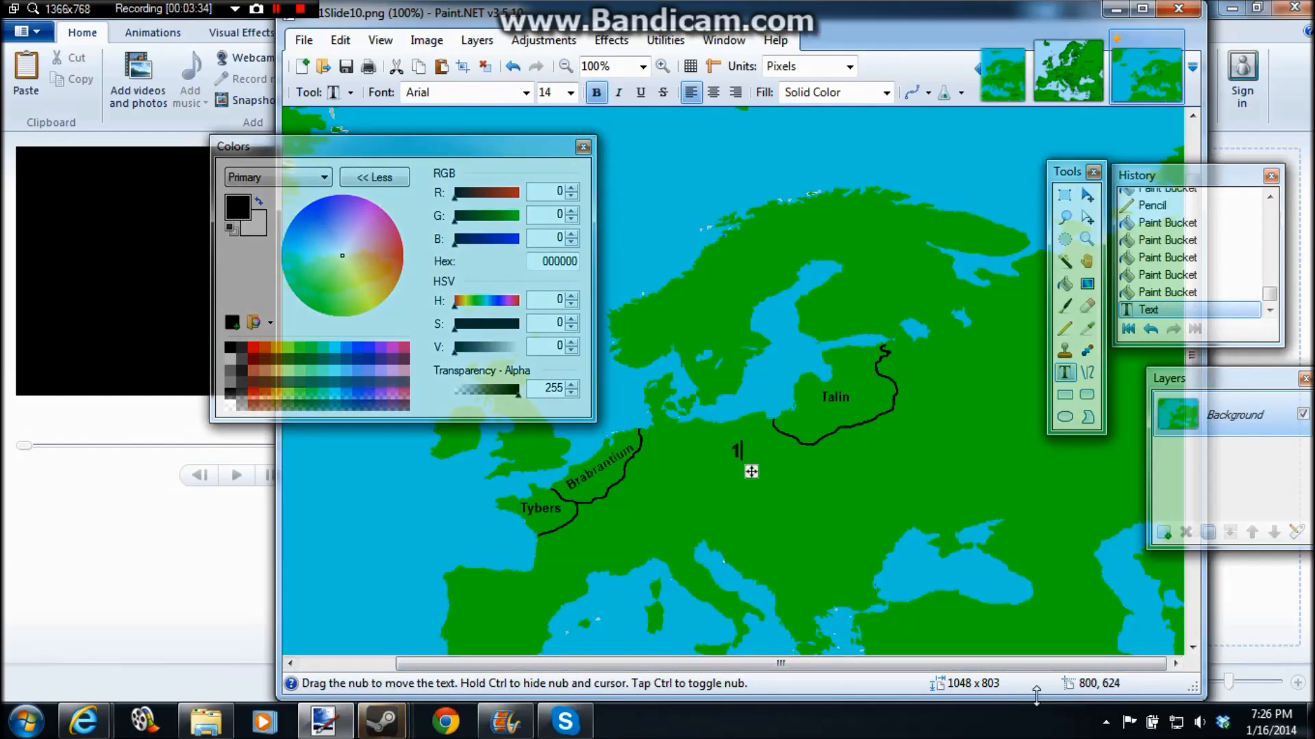
{"action": "type", "text": "5-10"}
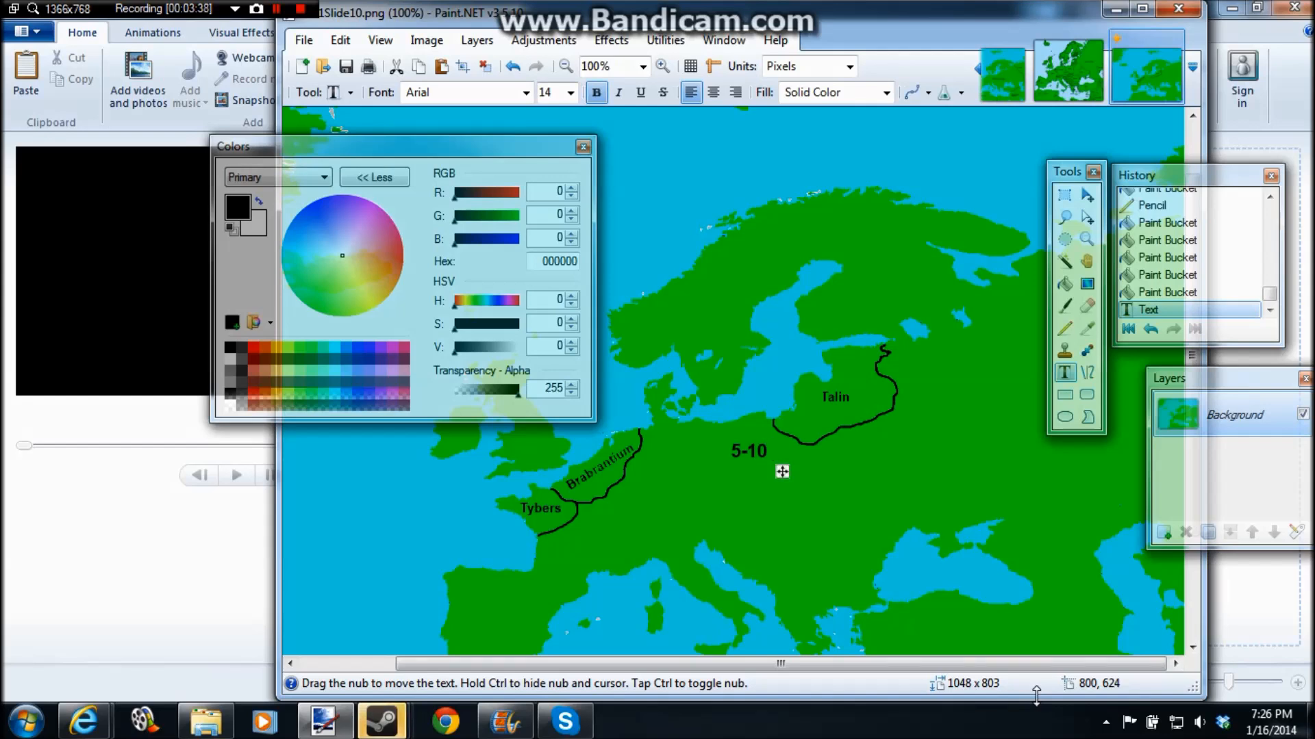
{"action": "type", "text": " ><"}
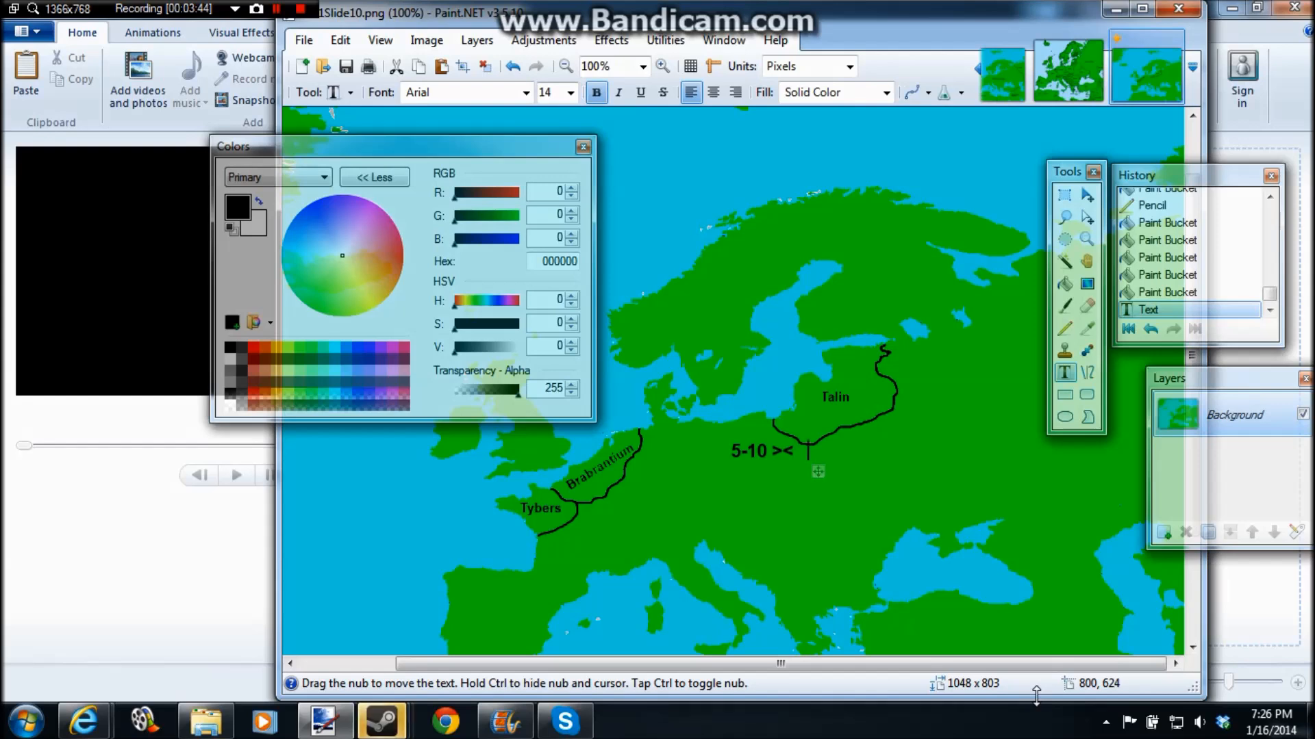
{"action": "type", "text": "     <"}
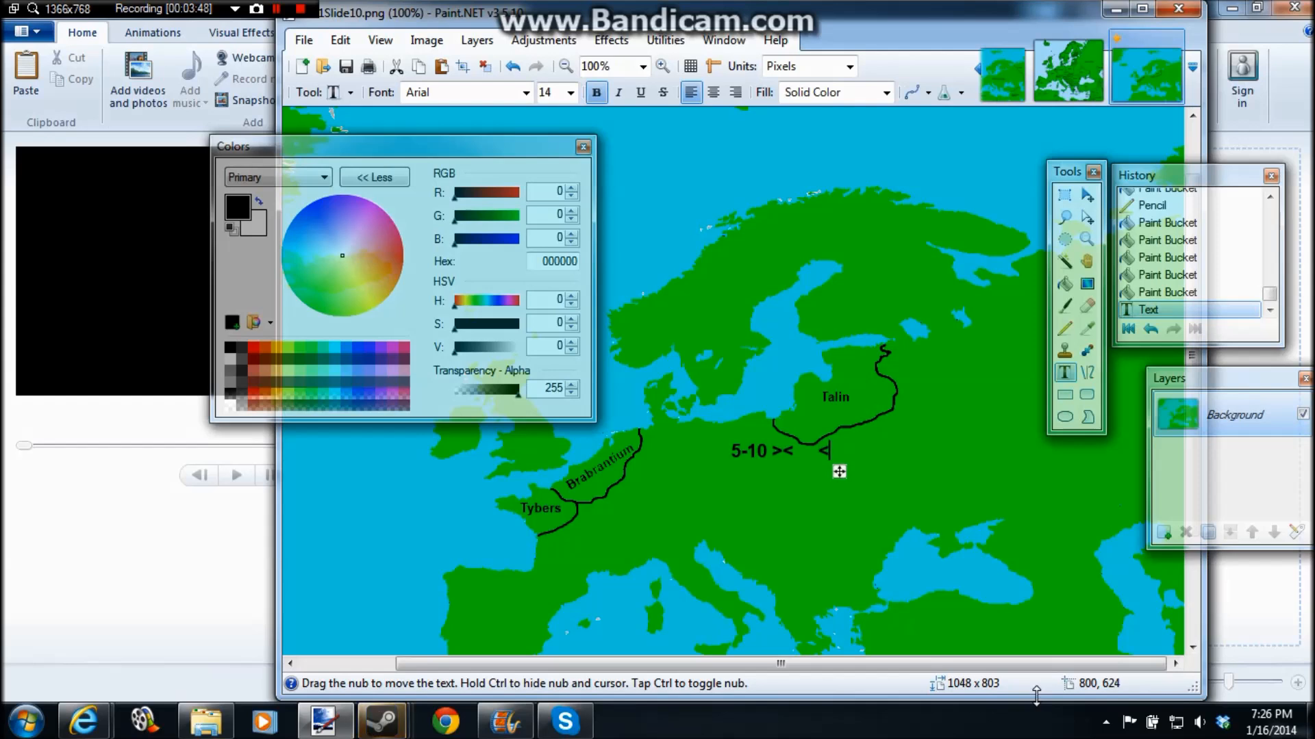
{"action": "type", "text": "11- "}
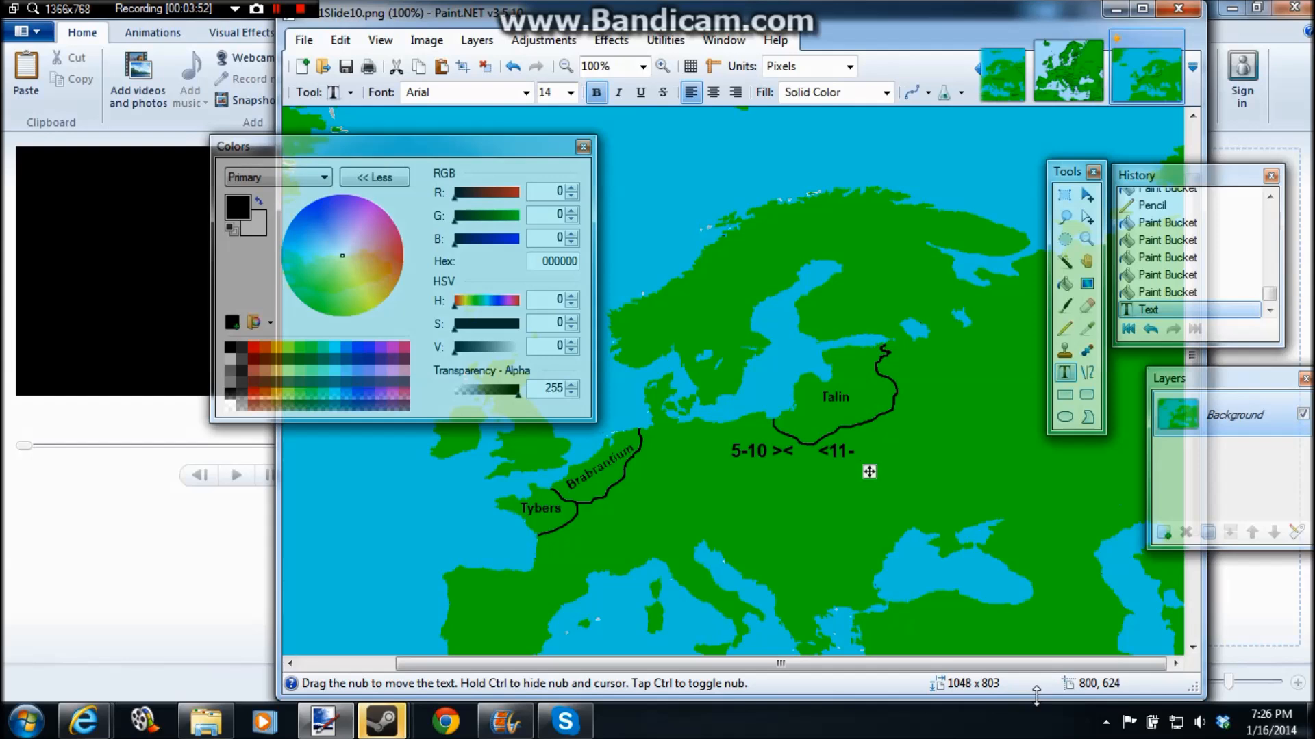
{"action": "type", "text": "20> "}
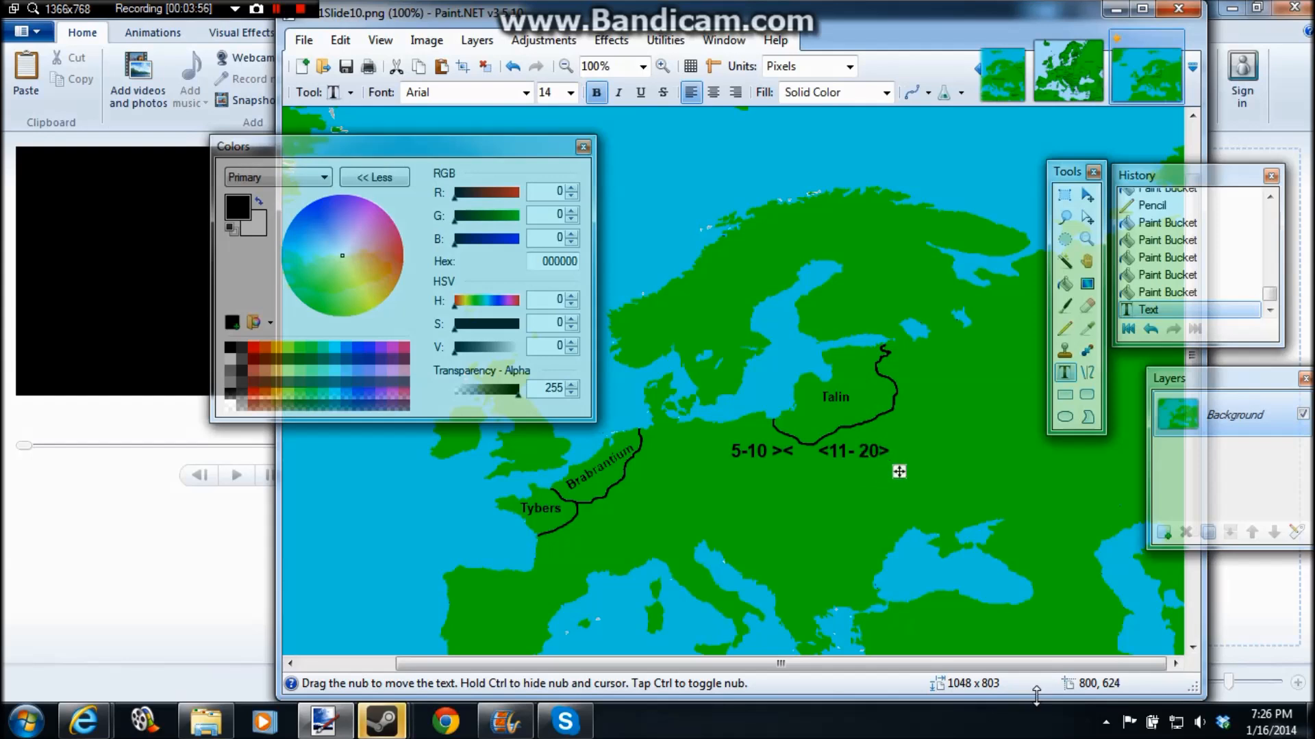
{"action": "type", "text": "3 motnhs"}
Step: Append "1 year" to the end of the text line south of Talin
{"action": "key", "text": "BackSpace"}
{"action": "key", "text": "BackSpace"}
{"action": "key", "text": "BackSpace"}
{"action": "key", "text": "BackSpace"}
{"action": "key", "text": "BackSpace"}
{"action": "key", "text": "BackSpace"}
{"action": "key", "text": "BackSpace"}
{"action": "key", "text": "BackSpace"}
{"action": "key", "text": "BackSpace"}
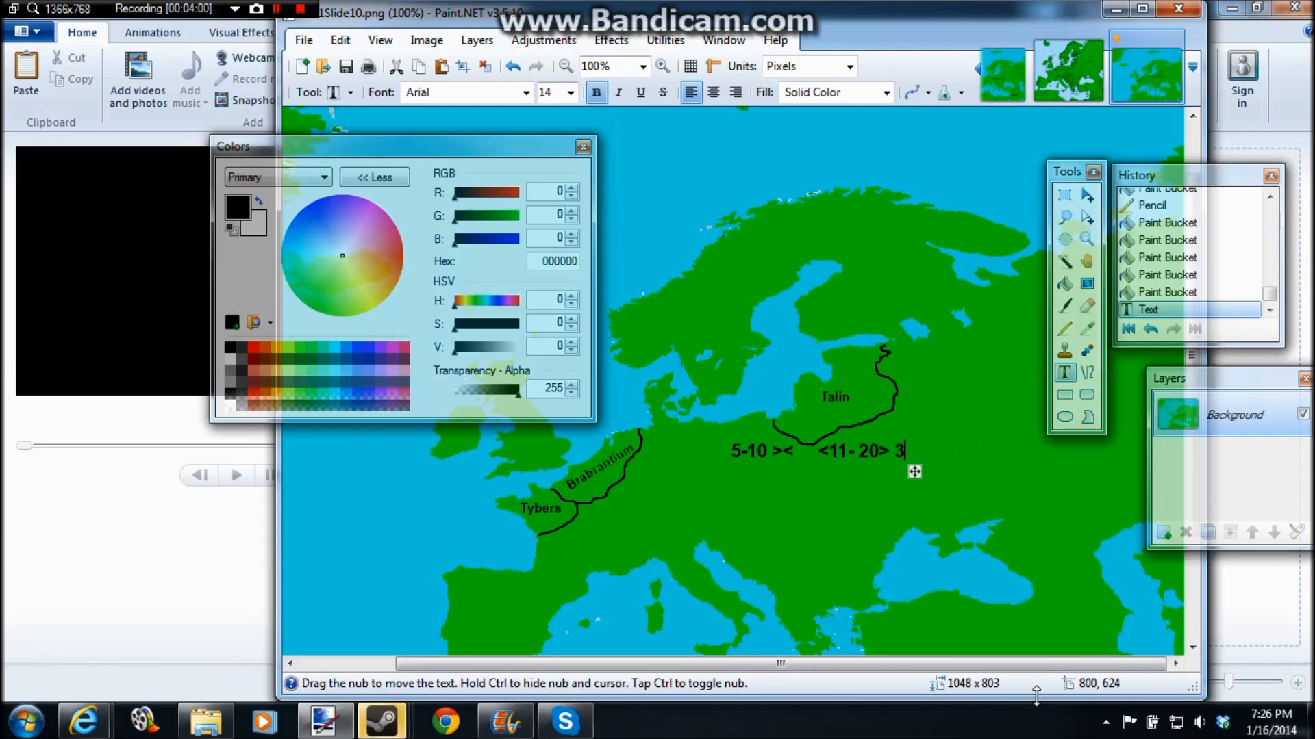
{"action": "type", "text": "1 year"}
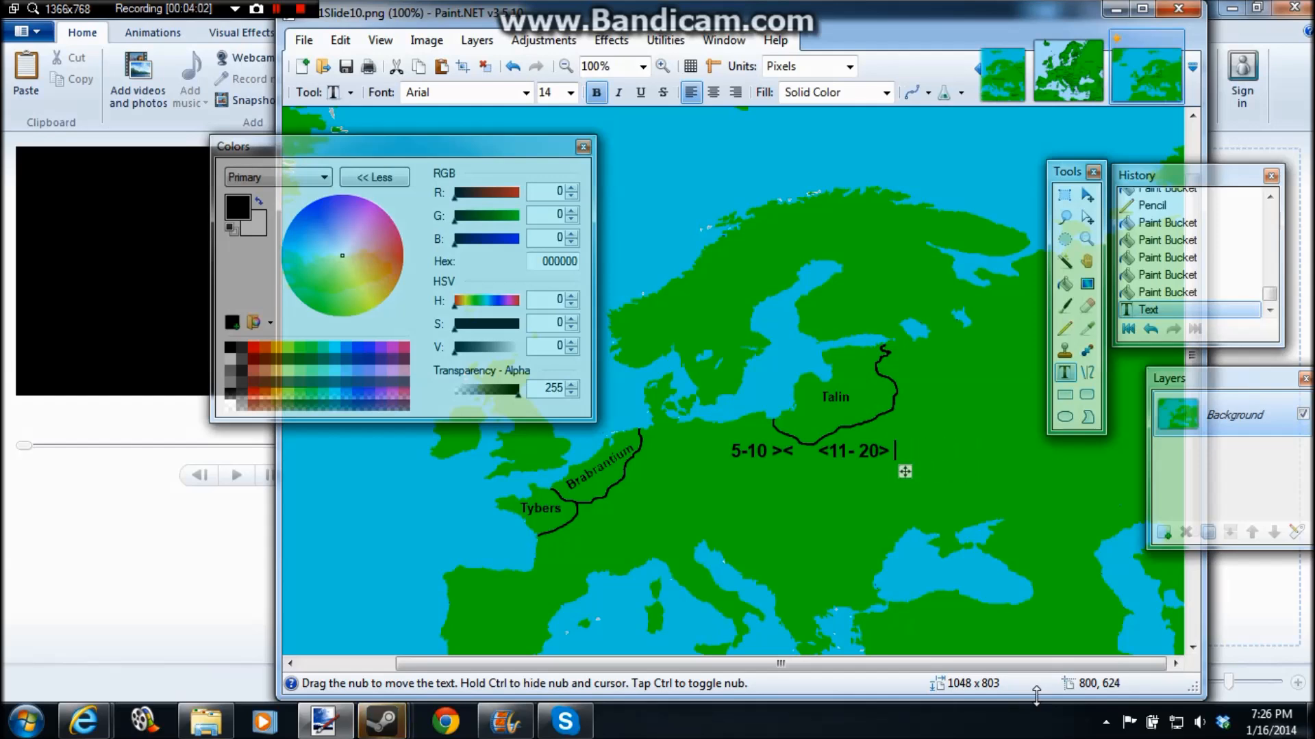
Step: Insert "1 month." after "5-10 >" in the text line, and undo the whole text
{"action": "key", "text": "Left"}
{"action": "key", "text": "Left"}
{"action": "key", "text": "Left"}
{"action": "key", "text": "Left"}
{"action": "key", "text": "Left"}
{"action": "key", "text": "Left"}
{"action": "key", "text": "Left"}
{"action": "key", "text": "Left"}
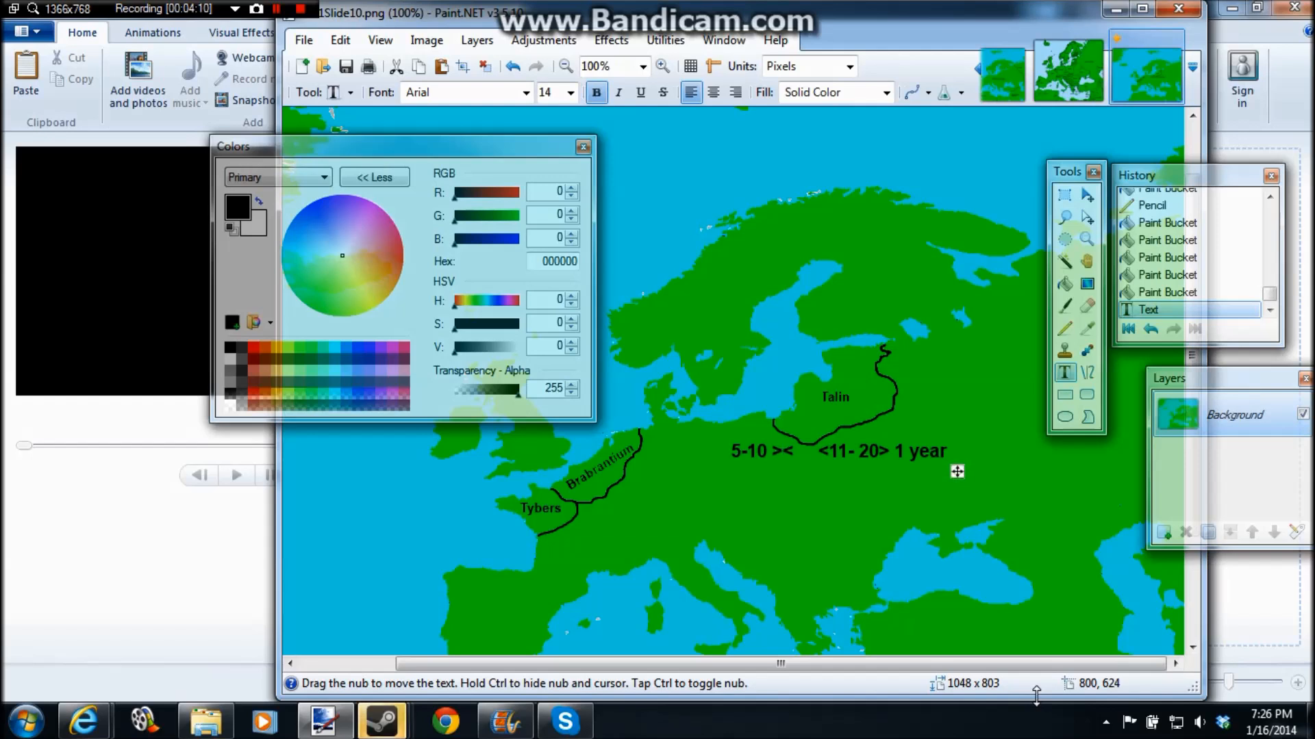
{"action": "type", "text": "1 motn"}
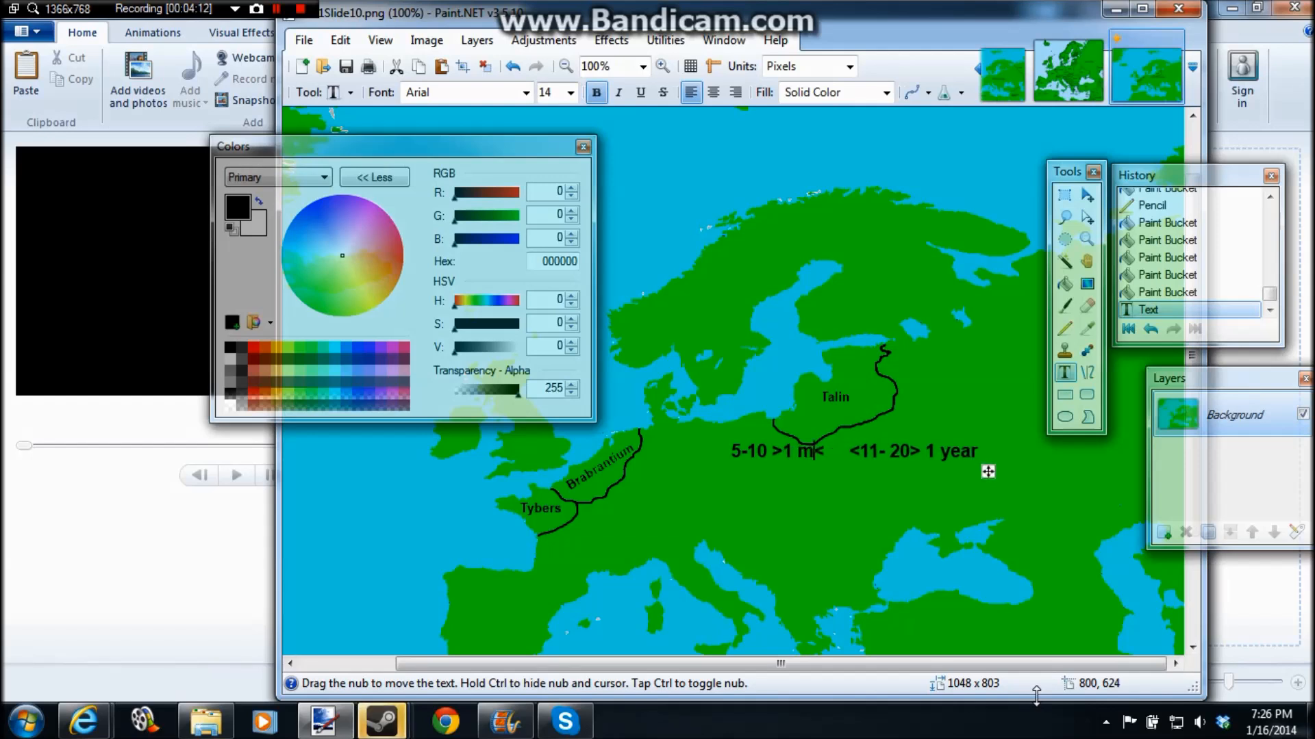
{"action": "key", "text": "BackSpace"}
{"action": "key", "text": "BackSpace"}
{"action": "type", "text": "nth."}
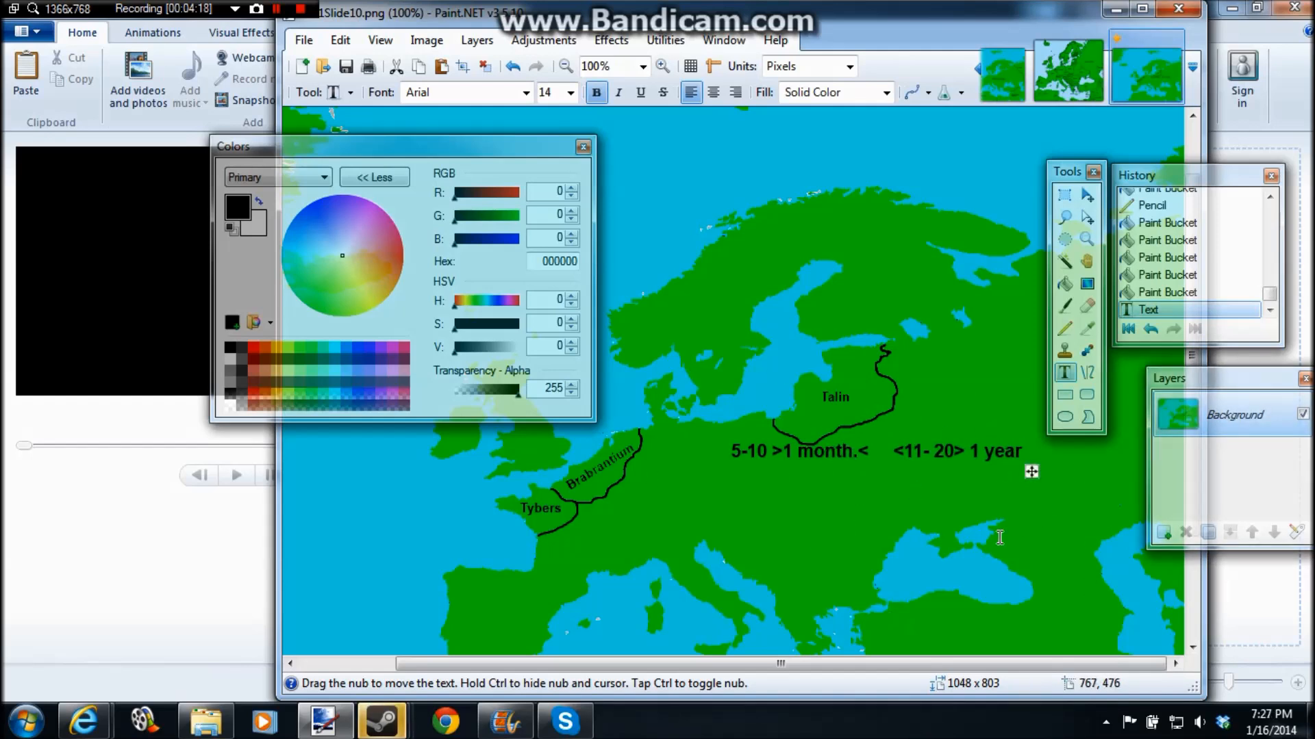
{"action": "key", "text": "ctrl+z"}
Step: Try writing a list of channel usernames in black on the land south of Talin, and clear the text
{"action": "left_click", "coordinate": [740, 470]}
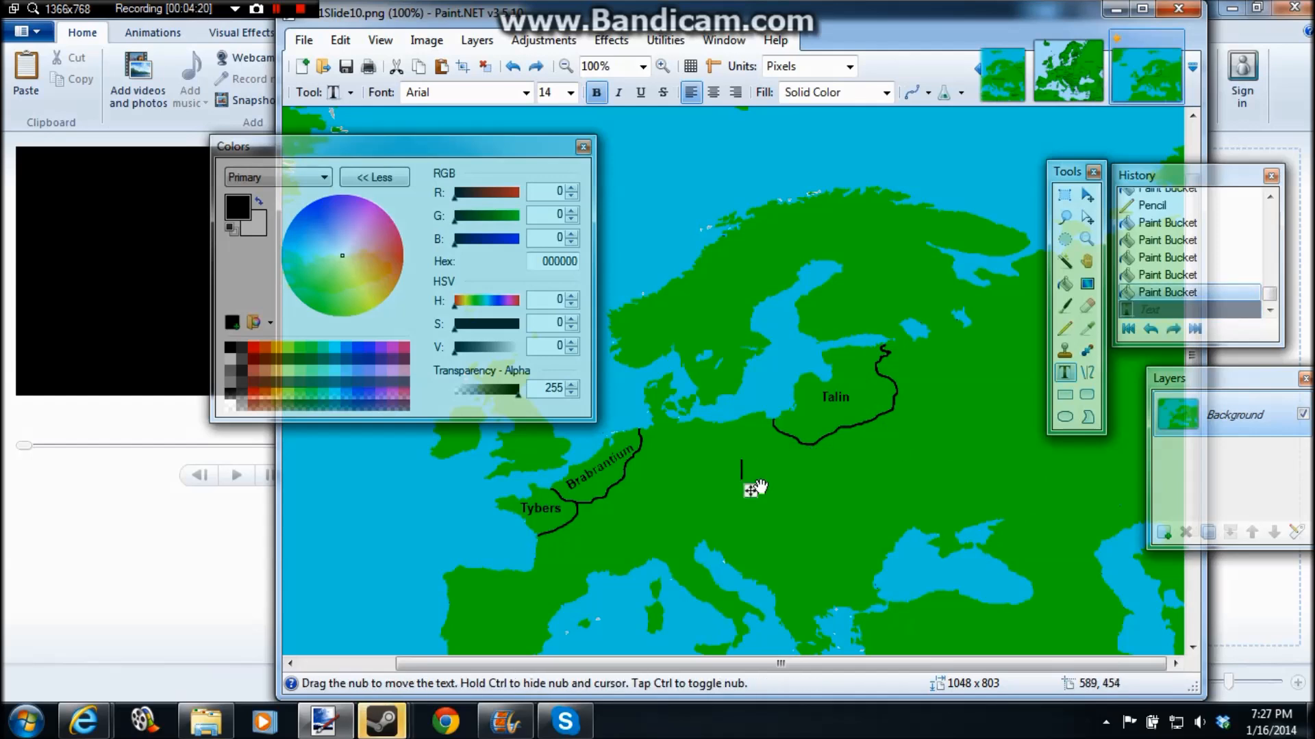
{"action": "type", "text": "Mrownerandpw"}
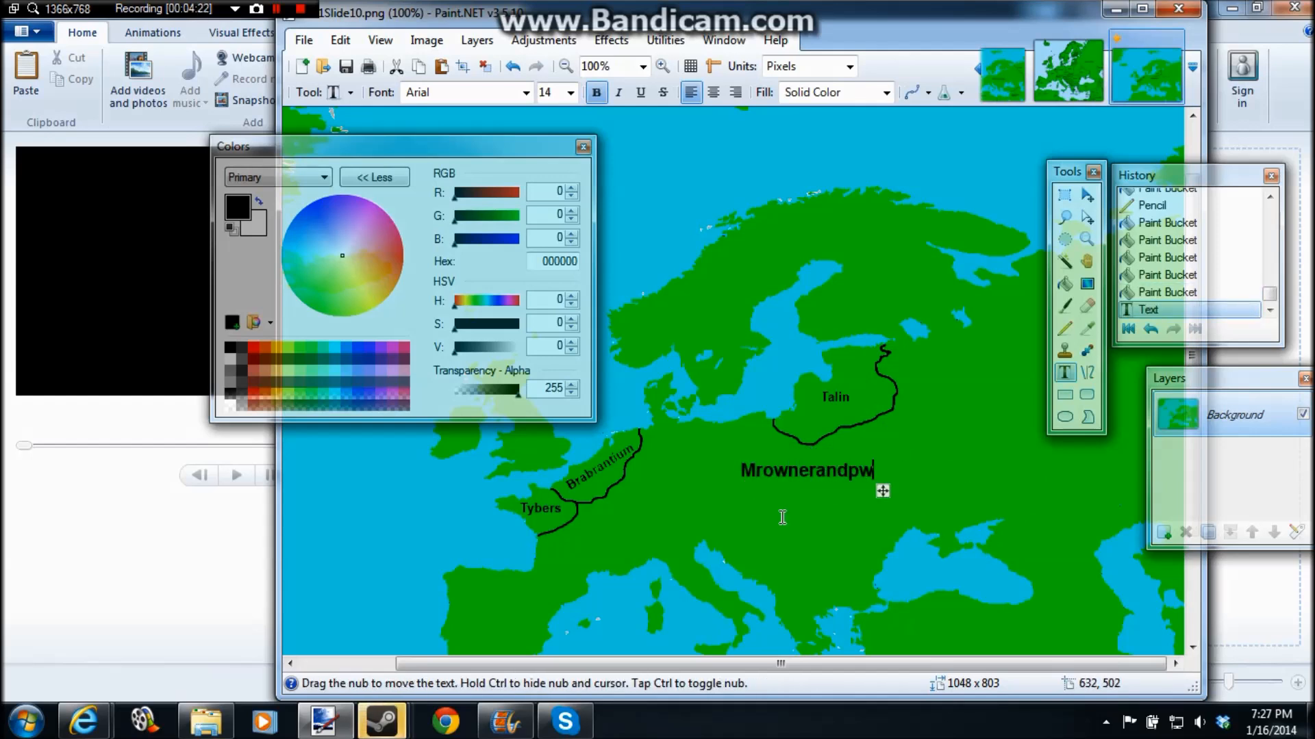
{"action": "type", "text": "ner Mapani"}
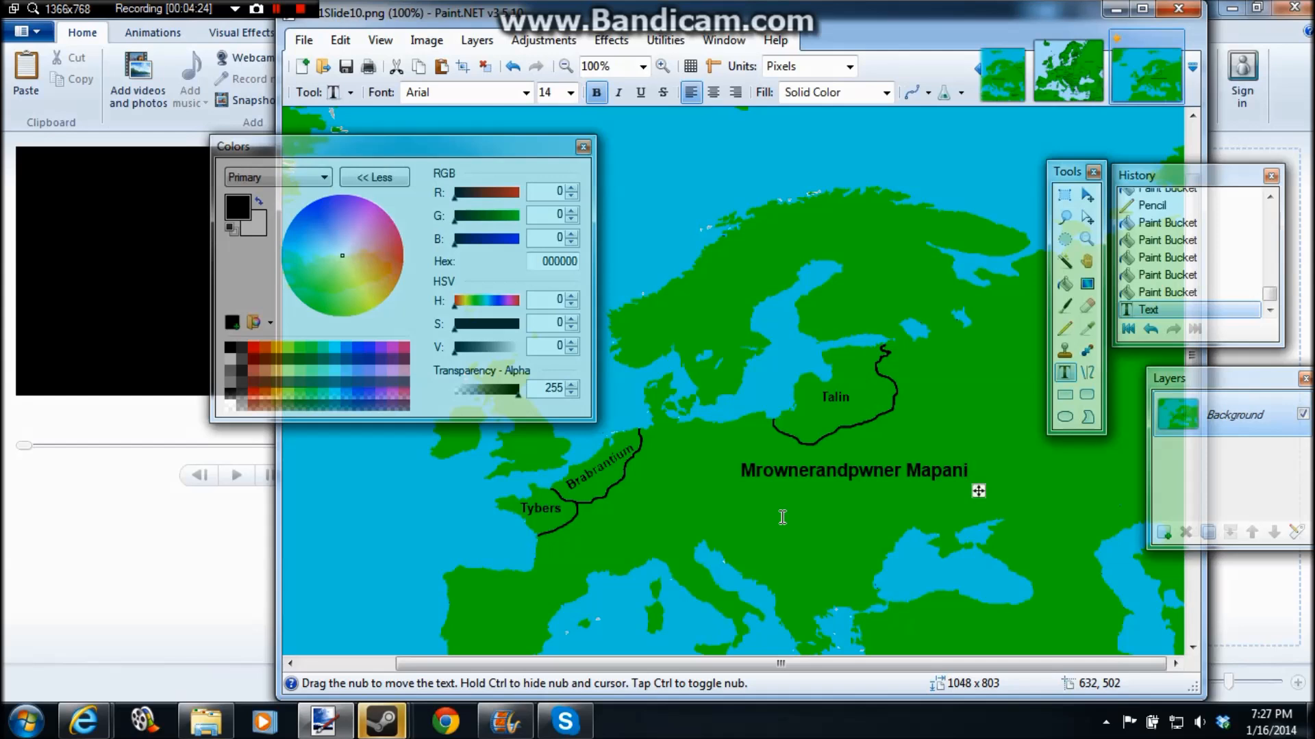
{"action": "type", "text": "mator Thej"}
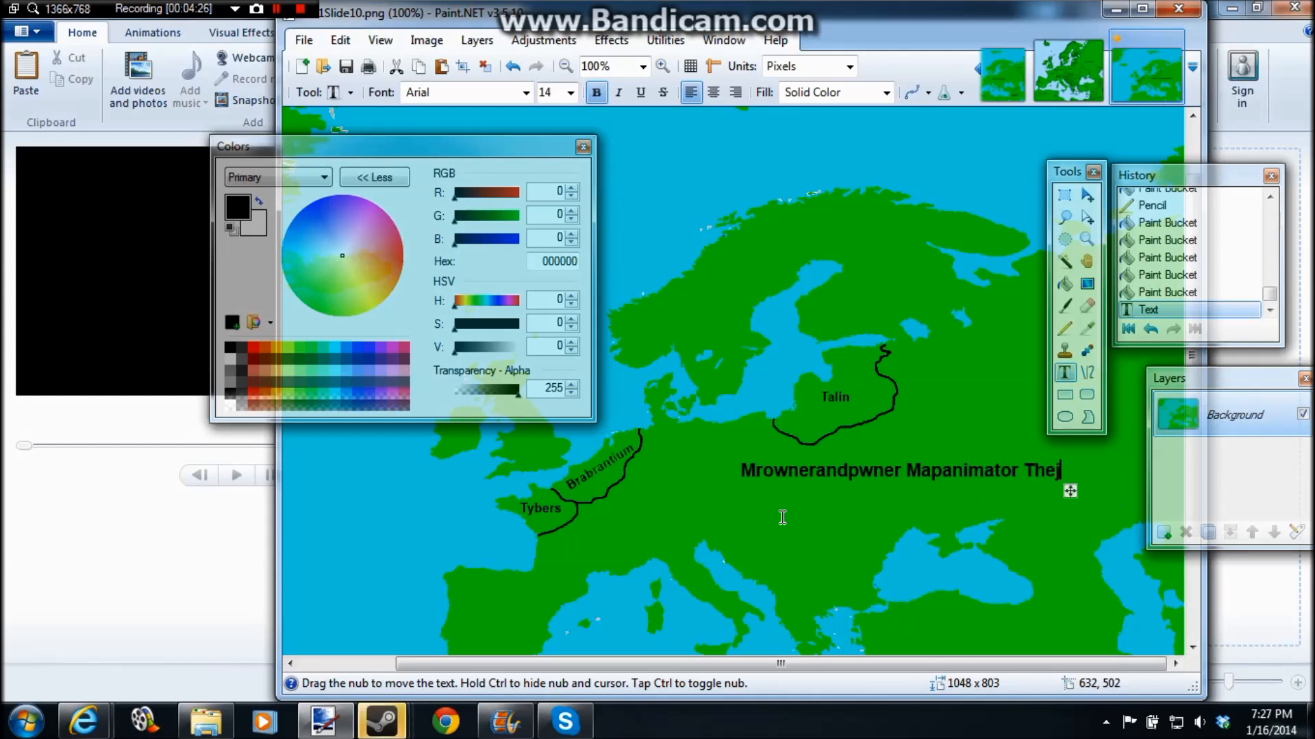
{"action": "type", "text": "arjar99"}
{"action": "key", "text": "BackSpace"}
{"action": "key", "text": "BackSpace"}
{"action": "key", "text": "BackSpace"}
{"action": "key", "text": "BackSpace"}
{"action": "key", "text": "BackSpace"}
{"action": "key", "text": "BackSpace"}
{"action": "key", "text": "BackSpace"}
{"action": "key", "text": "BackSpace"}
{"action": "key", "text": "BackSpace"}
{"action": "key", "text": "BackSpace"}
{"action": "key", "text": "BackSpace"}
{"action": "key", "text": "BackSpace"}
{"action": "key", "text": "BackSpace"}
{"action": "key", "text": "BackSpace"}
{"action": "key", "text": "BackSpace"}
{"action": "key", "text": "BackSpace"}
{"action": "key", "text": "BackSpace"}
{"action": "key", "text": "BackSpace"}
{"action": "key", "text": "BackSpace"}
{"action": "key", "text": "BackSpace"}
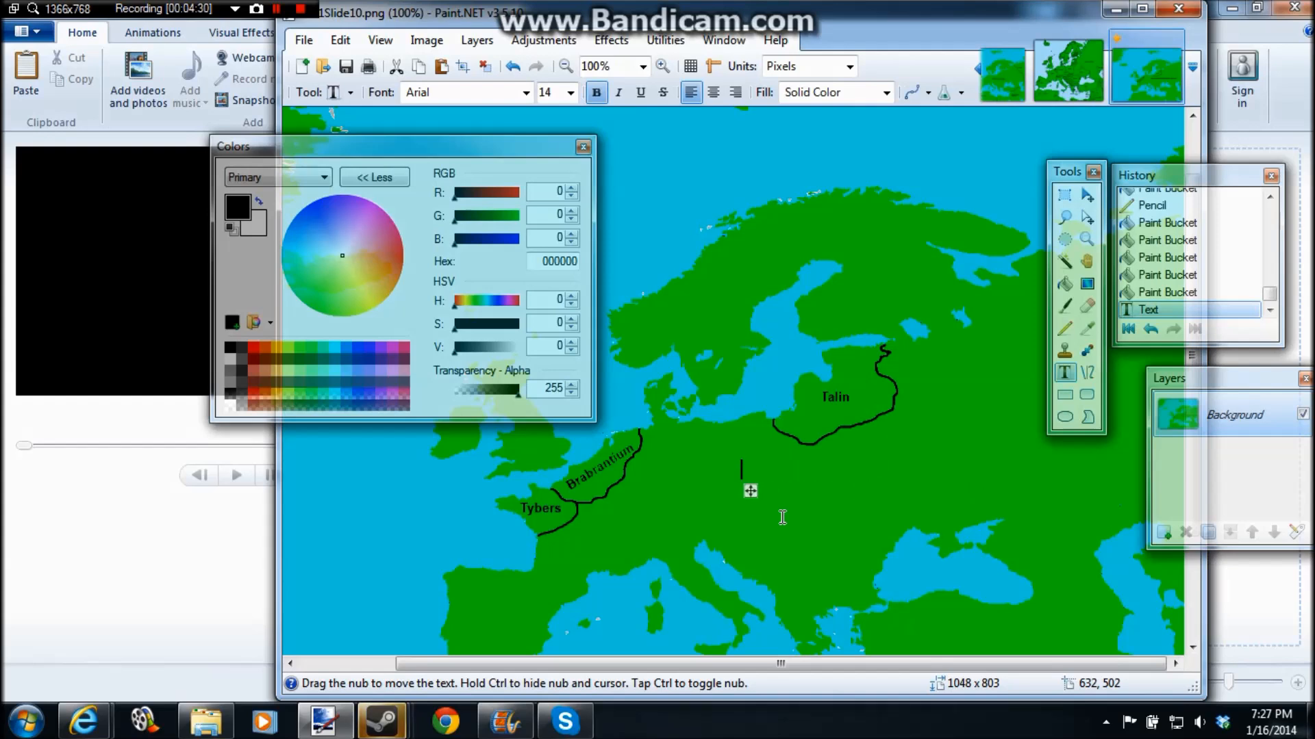
Step: Write a person's first name, "and" and a username in bold black Arial at size 14 south of Talin
{"action": "type", "text": "Ethan and Me"}
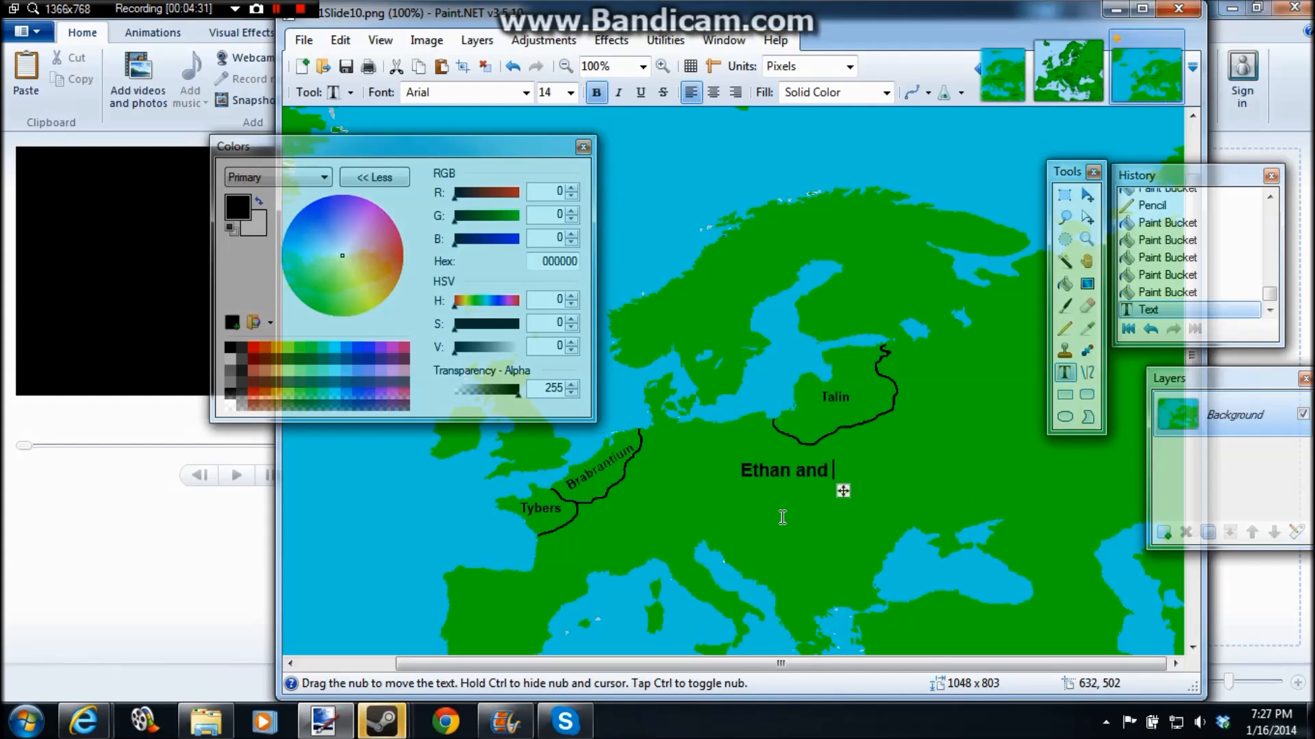
{"action": "key", "text": "BackSpace"}
{"action": "key", "text": "BackSpace"}
{"action": "key", "text": "BackSpace"}
{"action": "type", "text": "99batran"}
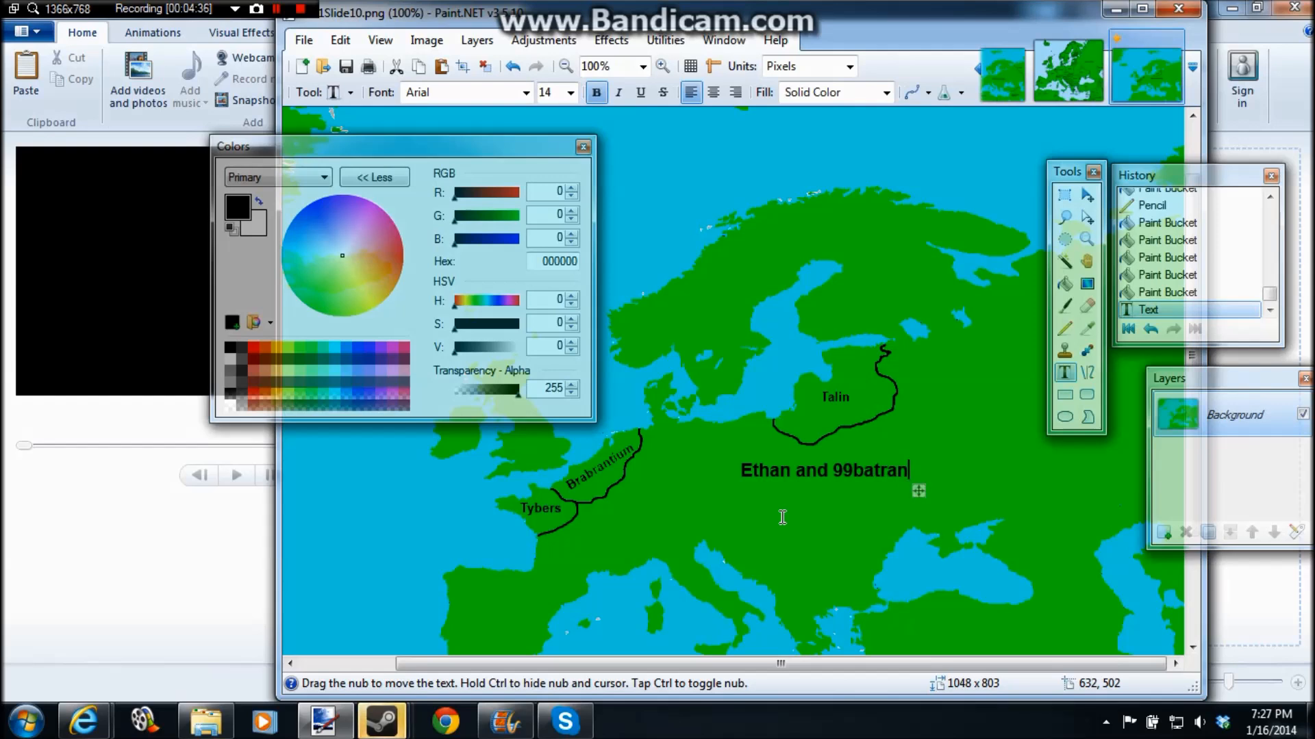
Step: Cut the text south of Talin back to the person's first name by deleting "and" and the username
{"action": "key", "text": "BackSpace"}
{"action": "key", "text": "BackSpace"}
{"action": "key", "text": "BackSpace"}
{"action": "key", "text": "BackSpace"}
{"action": "key", "text": "BackSpace"}
{"action": "type", "text": "atran"}
{"action": "key", "text": "BackSpace"}
{"action": "key", "text": "BackSpace"}
{"action": "key", "text": "BackSpace"}
{"action": "key", "text": "BackSpace"}
{"action": "key", "text": "BackSpace"}
{"action": "key", "text": "BackSpace"}
{"action": "key", "text": "BackSpace"}
{"action": "key", "text": "BackSpace"}
{"action": "key", "text": "BackSpace"}
{"action": "key", "text": "BackSpace"}
{"action": "key", "text": "BackSpace"}
{"action": "key", "text": "BackSpace"}
{"action": "key", "text": "BackSpace"}
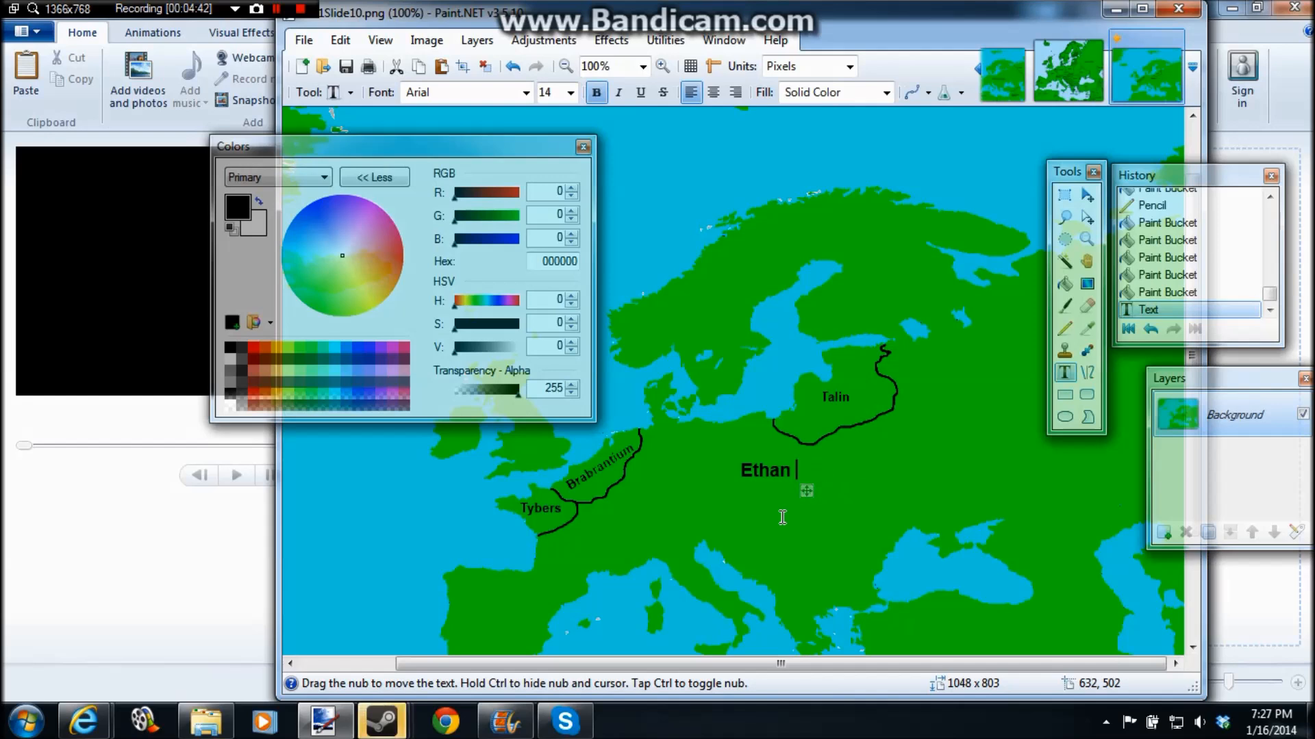
{"action": "key", "text": "BackSpace"}
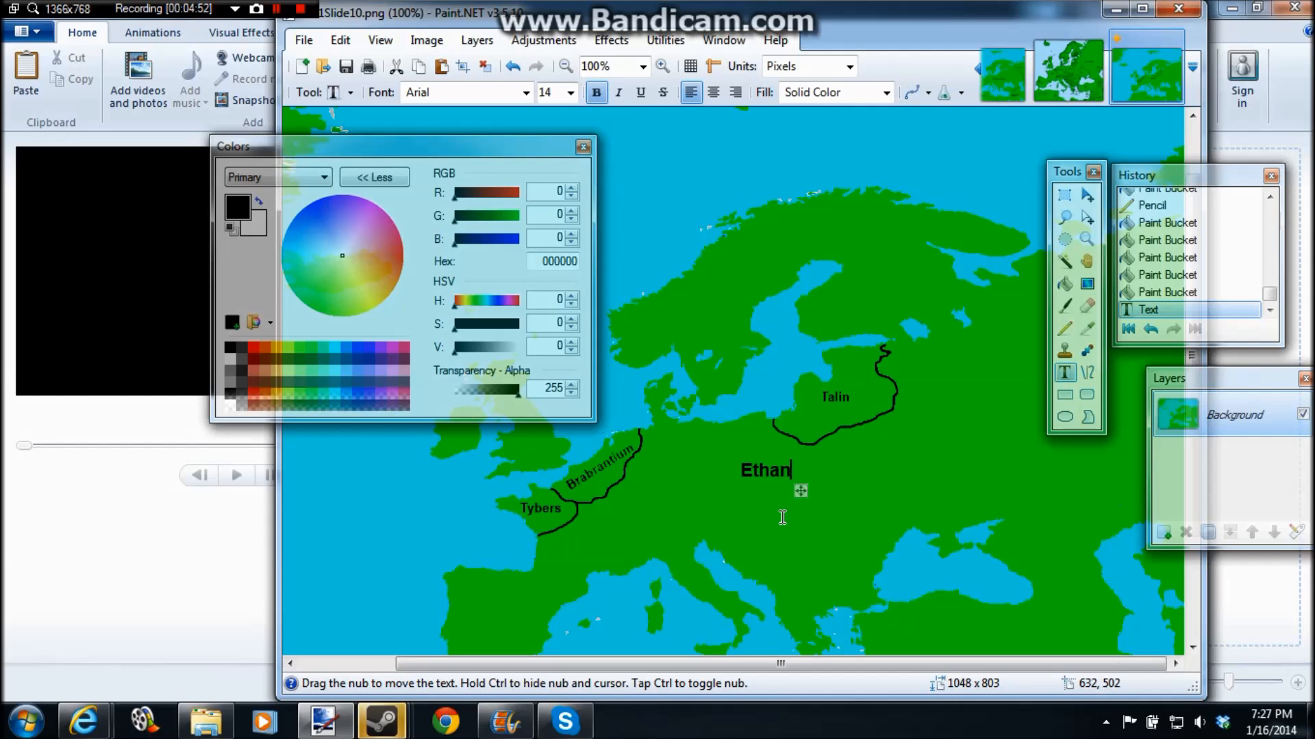
Step: Delete the remaining first name from the text south of Talin
{"action": "key", "text": "BackSpace"}
{"action": "key", "text": "BackSpace"}
{"action": "key", "text": "BackSpace"}
{"action": "key", "text": "BackSpace"}
{"action": "key", "text": "BackSpace"}
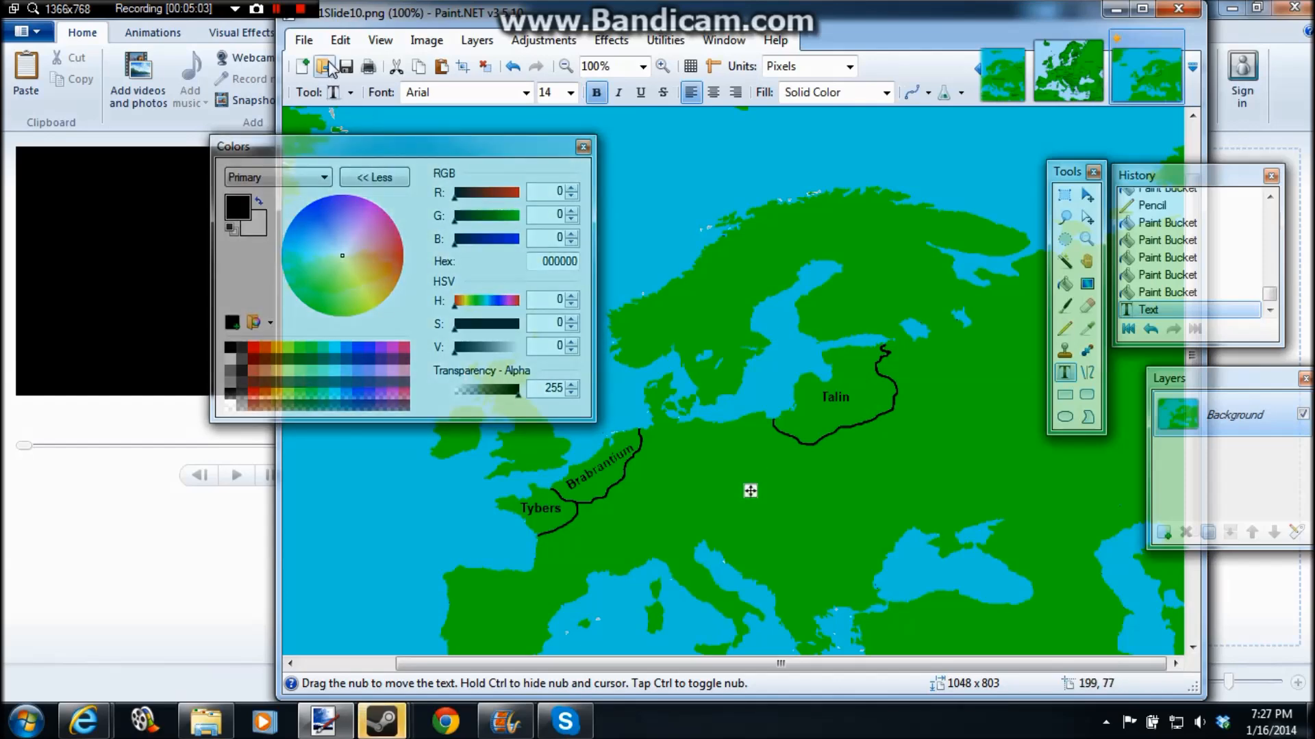
Step: Save the map as a new PNG named AA1Slide11 in the AH= folder
{"action": "left_click", "coordinate": [305, 41]}
{"action": "left_click", "coordinate": [337, 195]}
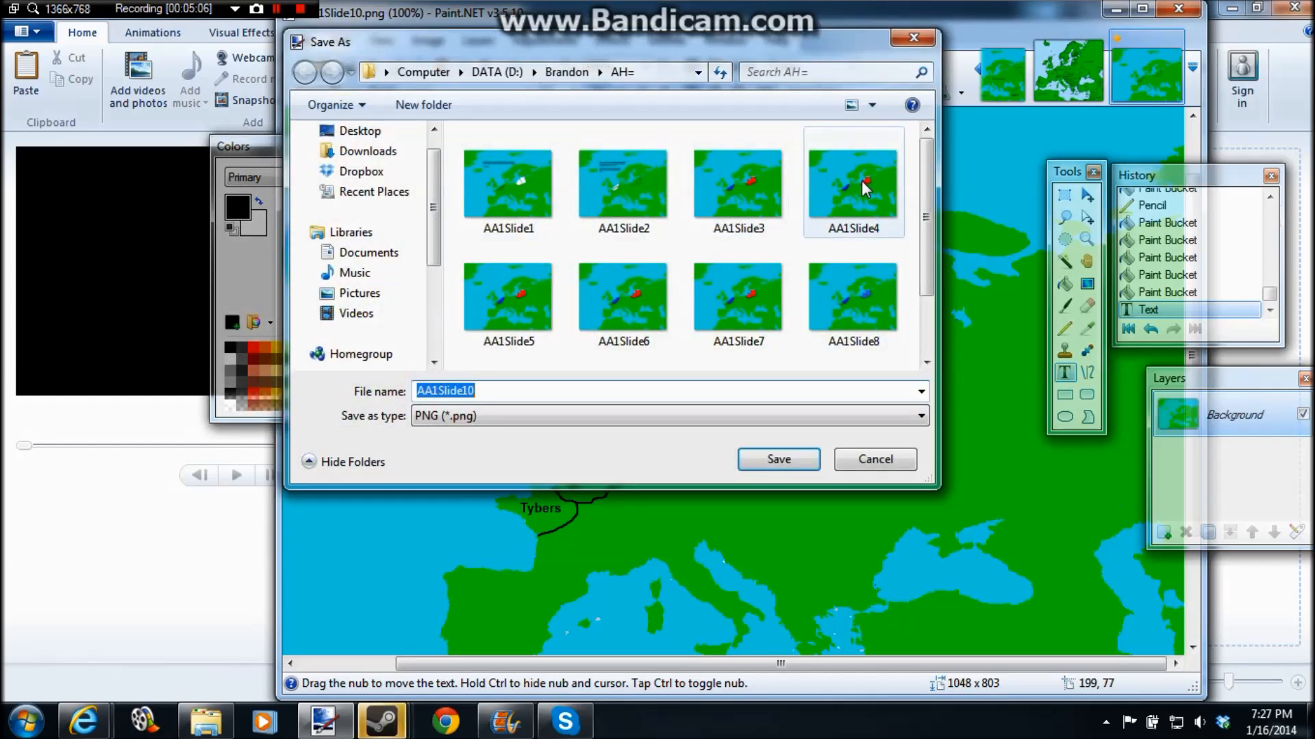
{"action": "left_click_drag", "start_coordinate": [921, 241], "coordinate": [922, 281]}
{"action": "left_click", "coordinate": [832, 395]}
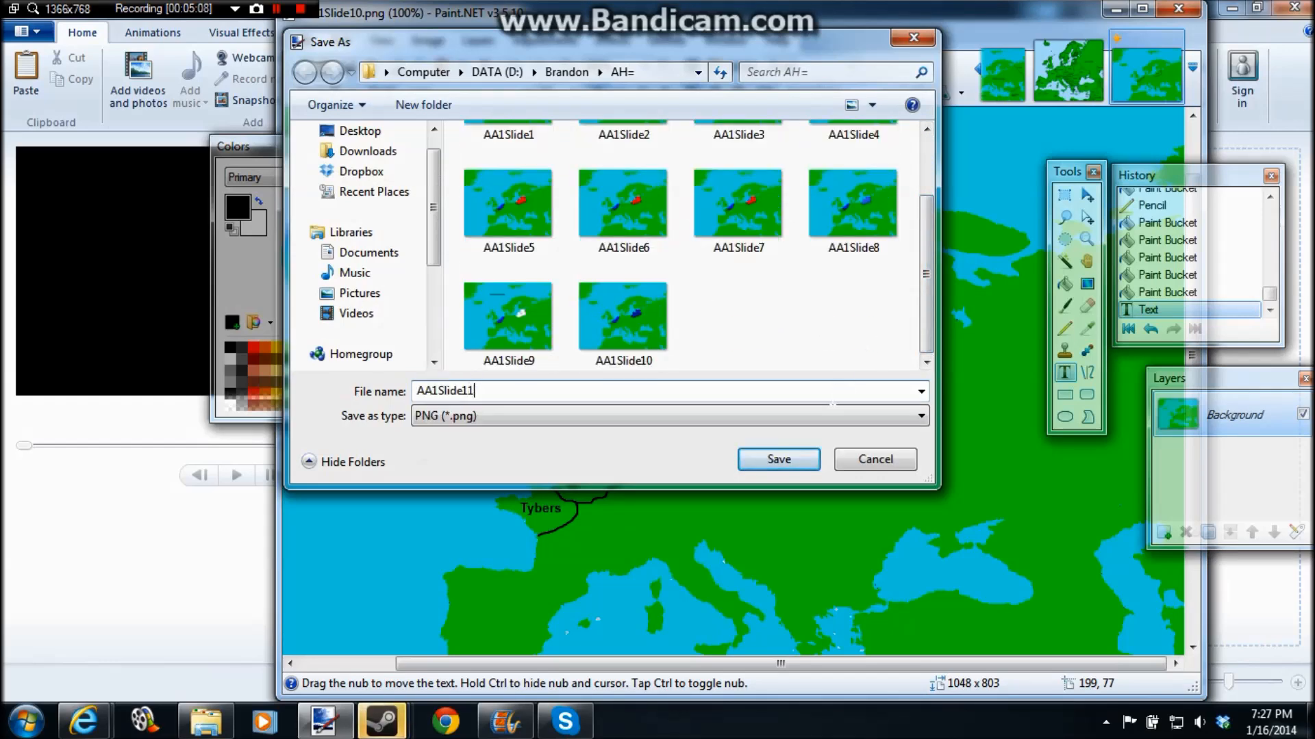
{"action": "left_click", "coordinate": [793, 456]}
{"action": "left_click", "coordinate": [772, 468]}
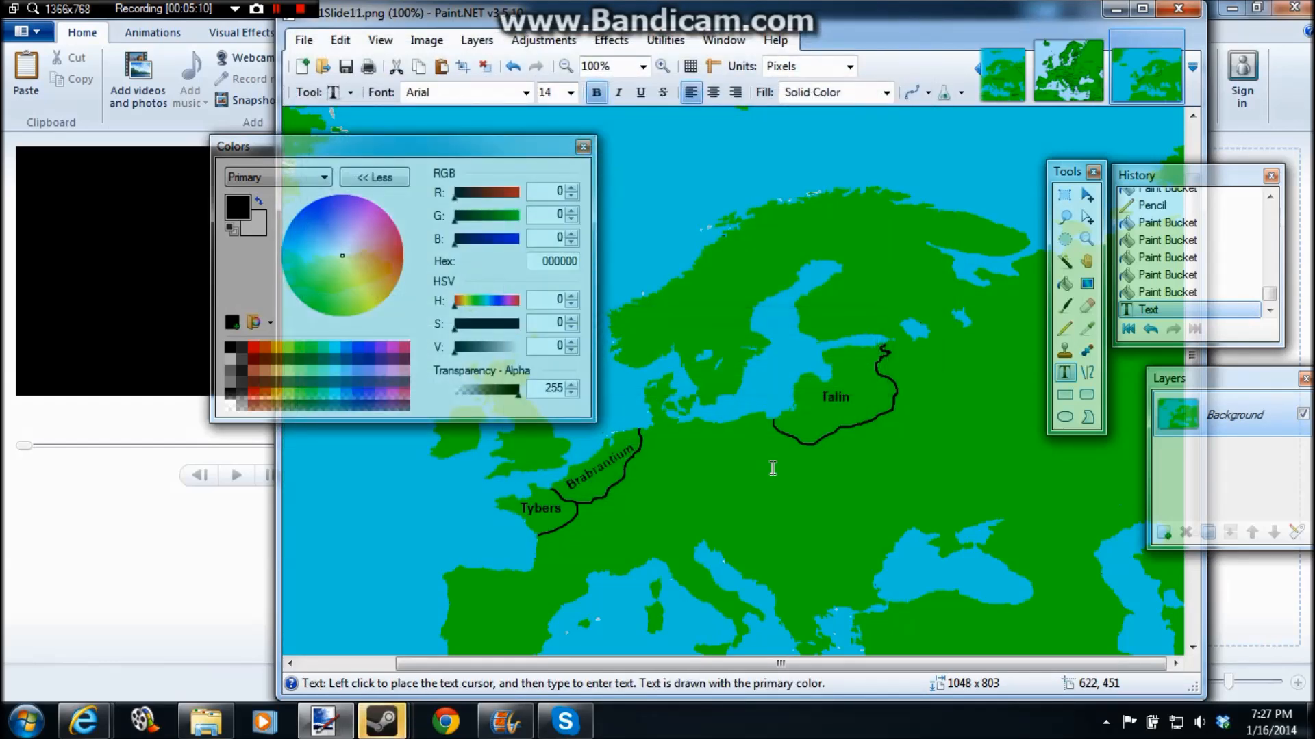
Step: Look at the empty movie project, Windows Movie Maker's clip collection and the YouTube video page in the browser
{"action": "left_click_drag", "start_coordinate": [819, 31], "coordinate": [720, 63]}
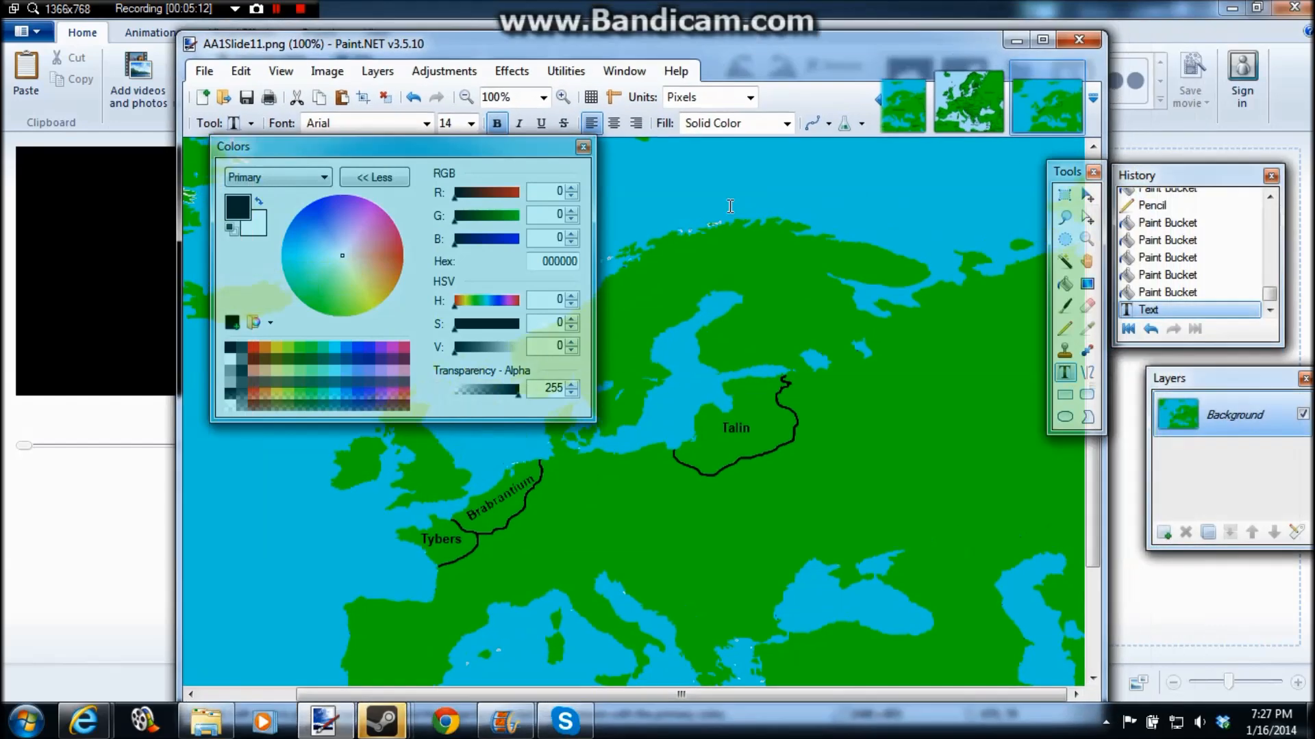
{"action": "left_click", "coordinate": [508, 730]}
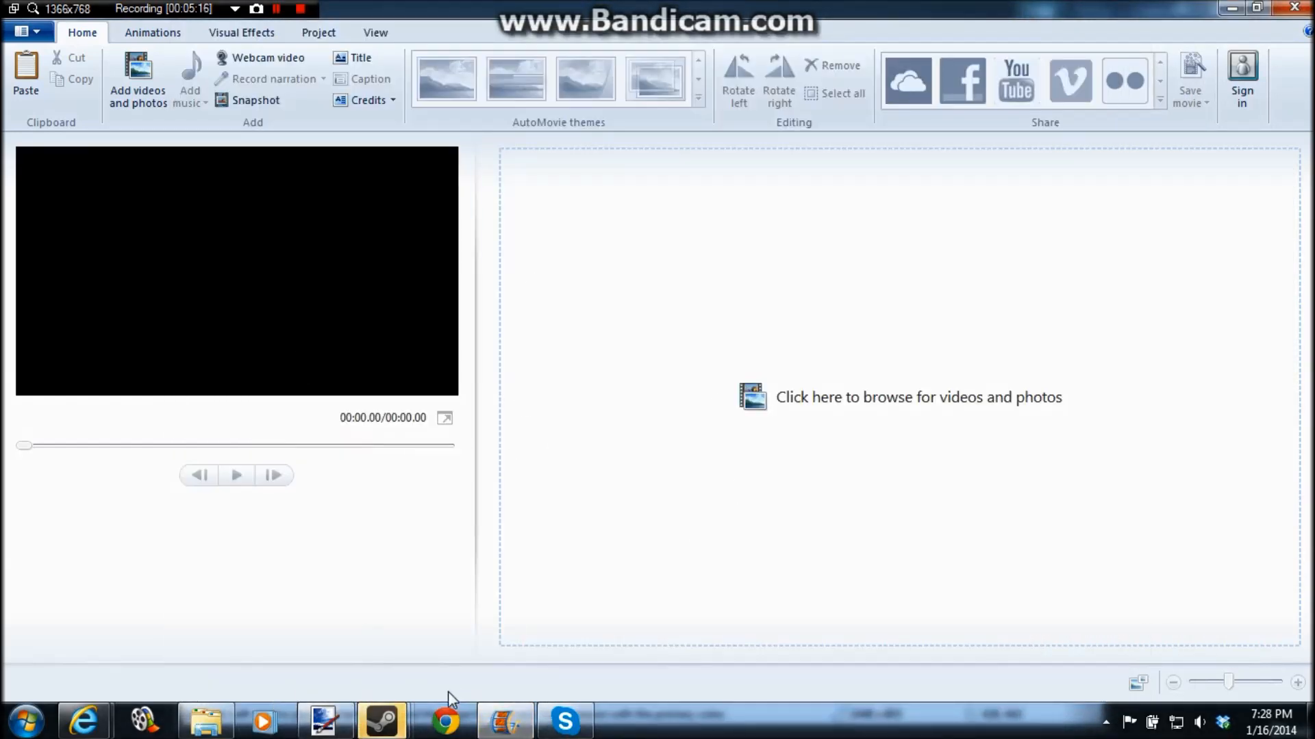
{"action": "left_click", "coordinate": [156, 721]}
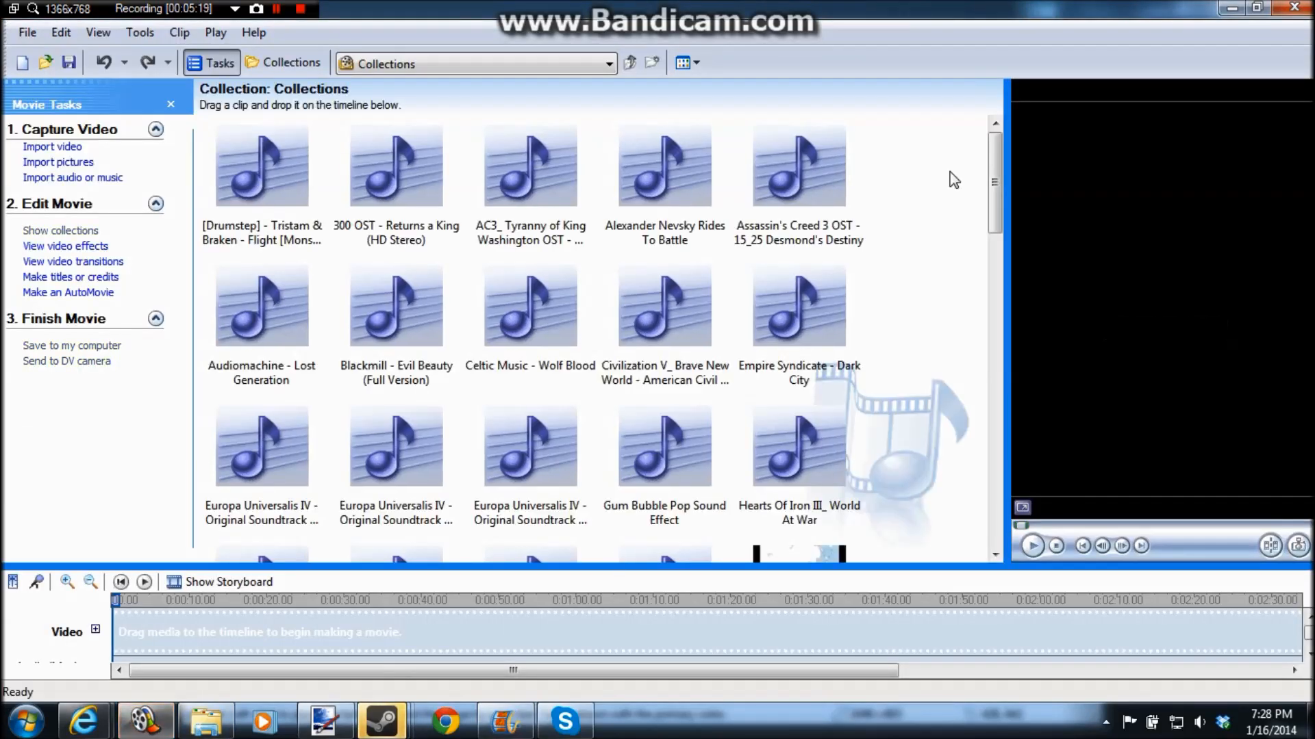
{"action": "left_click", "coordinate": [1230, 9]}
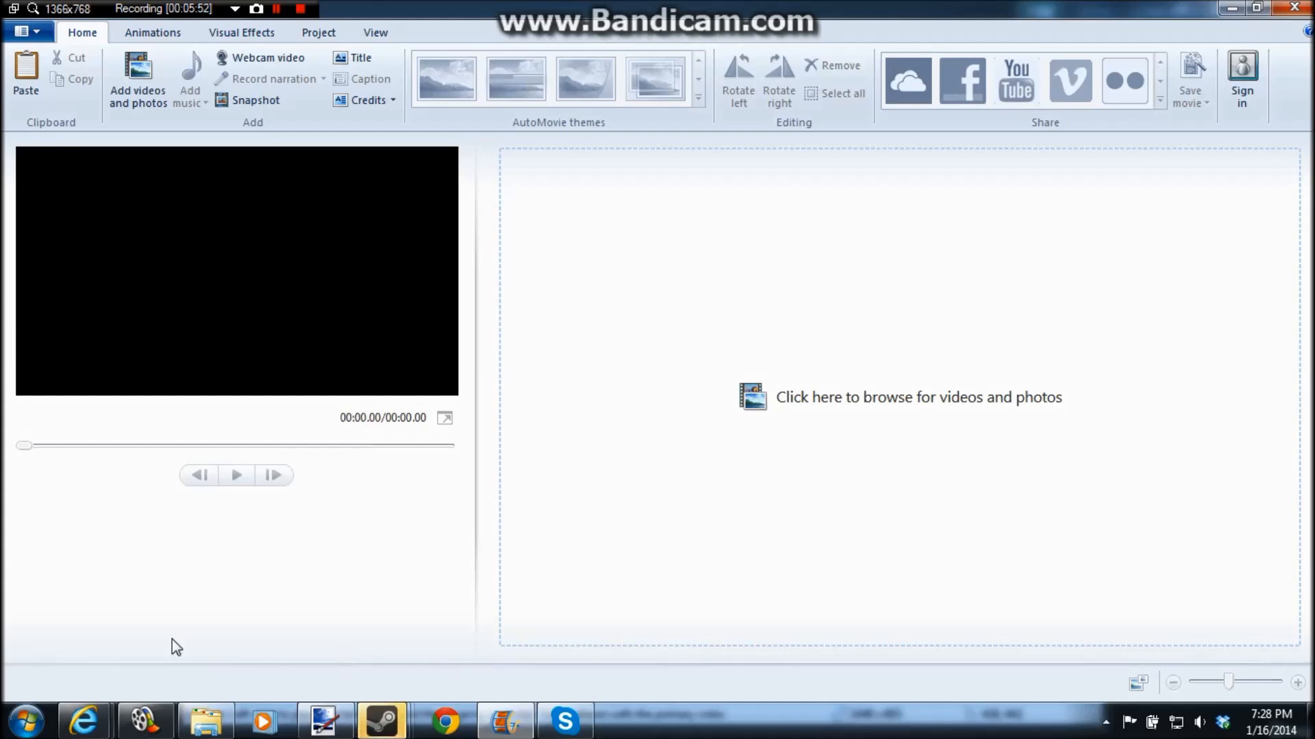
{"action": "mouse_move", "coordinate": [83, 720]}
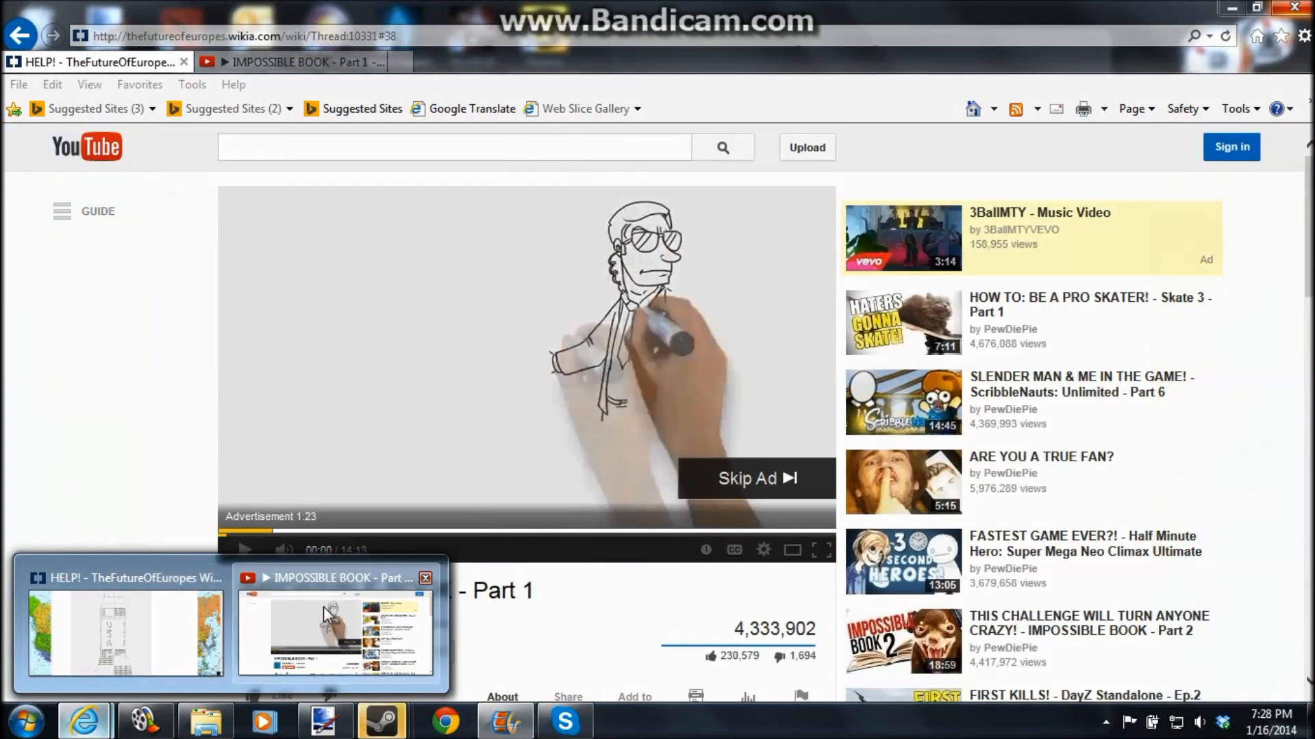
{"action": "left_click", "coordinate": [324, 608]}
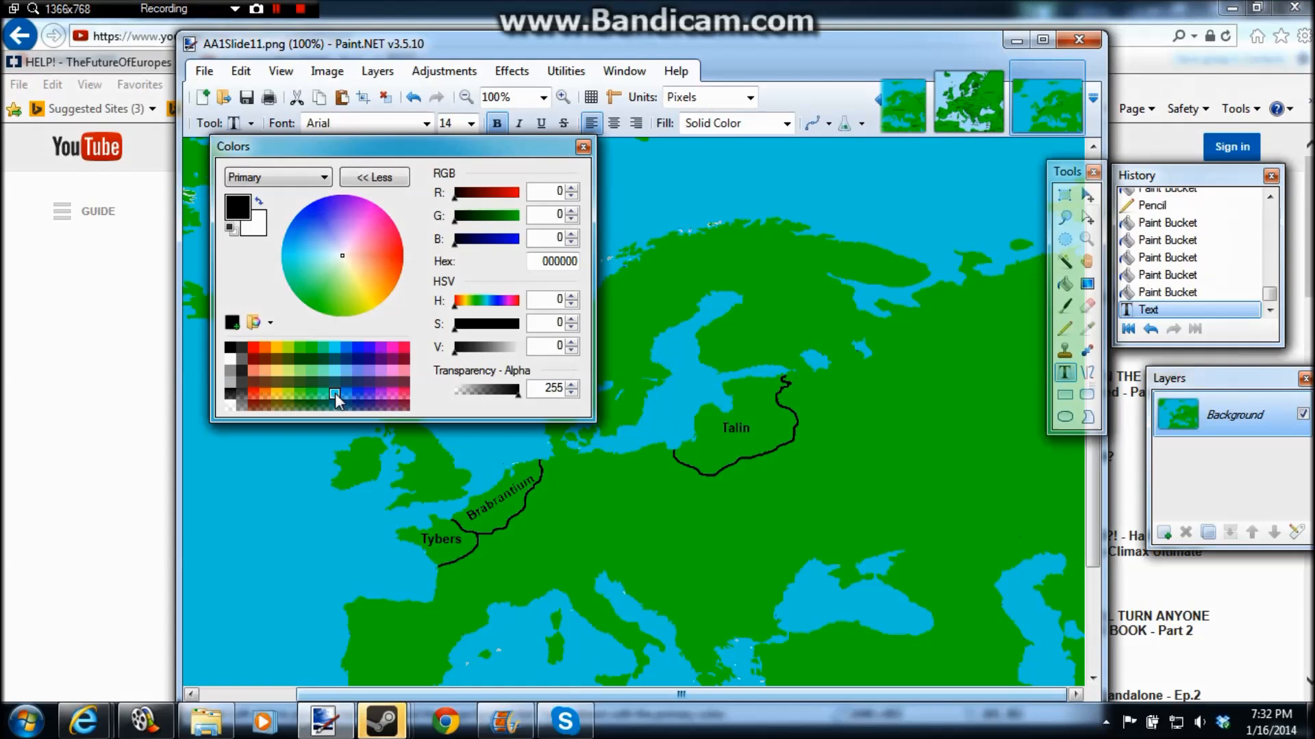
Step: Try filling Talin with white using the Paint Bucket at 50% tolerance, and undo the fill
{"action": "left_click", "coordinate": [1064, 306]}
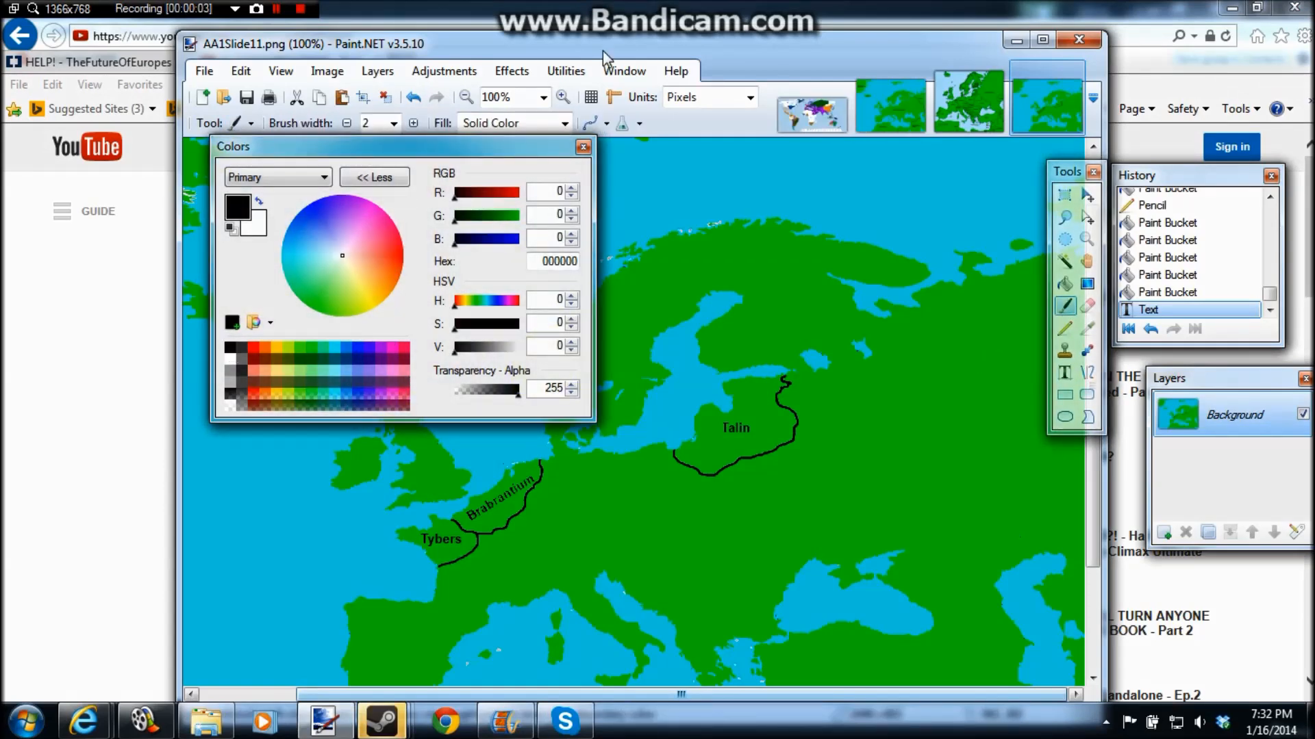
{"action": "left_click", "coordinate": [465, 97]}
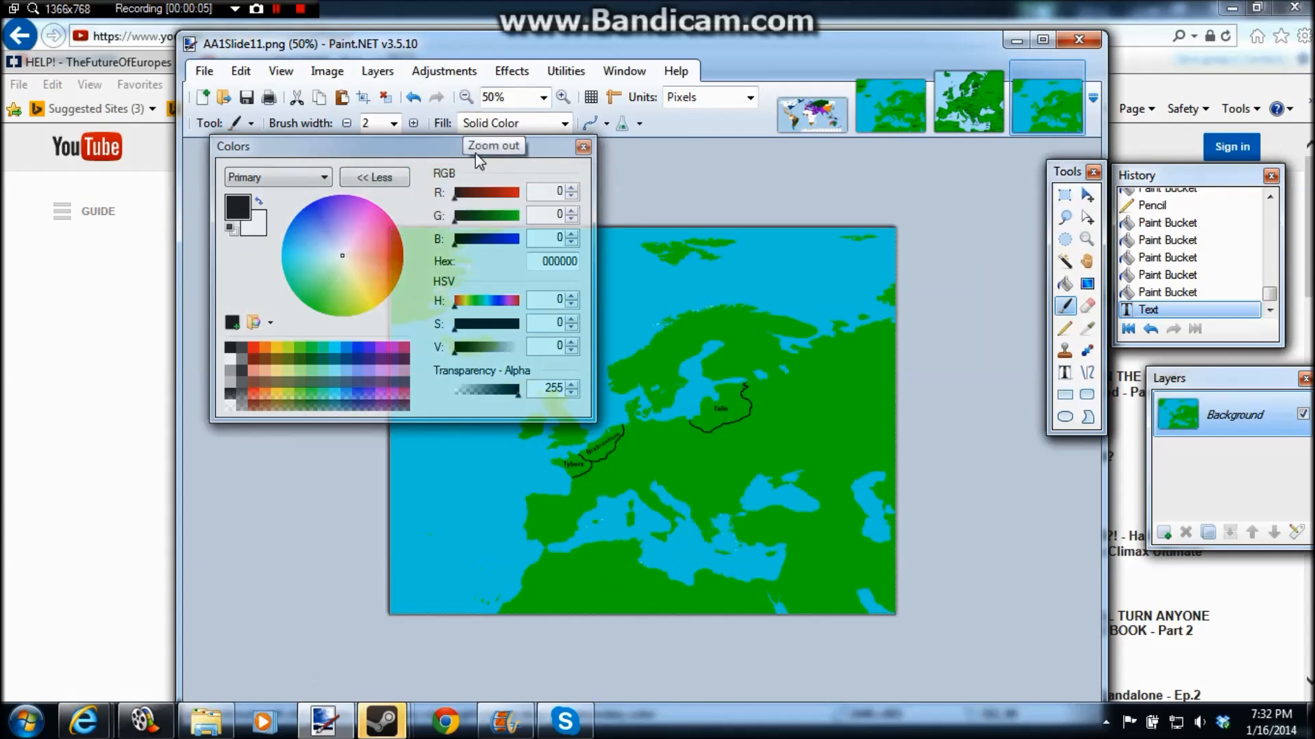
{"action": "left_click", "coordinate": [563, 96]}
{"action": "left_click", "coordinate": [563, 97]}
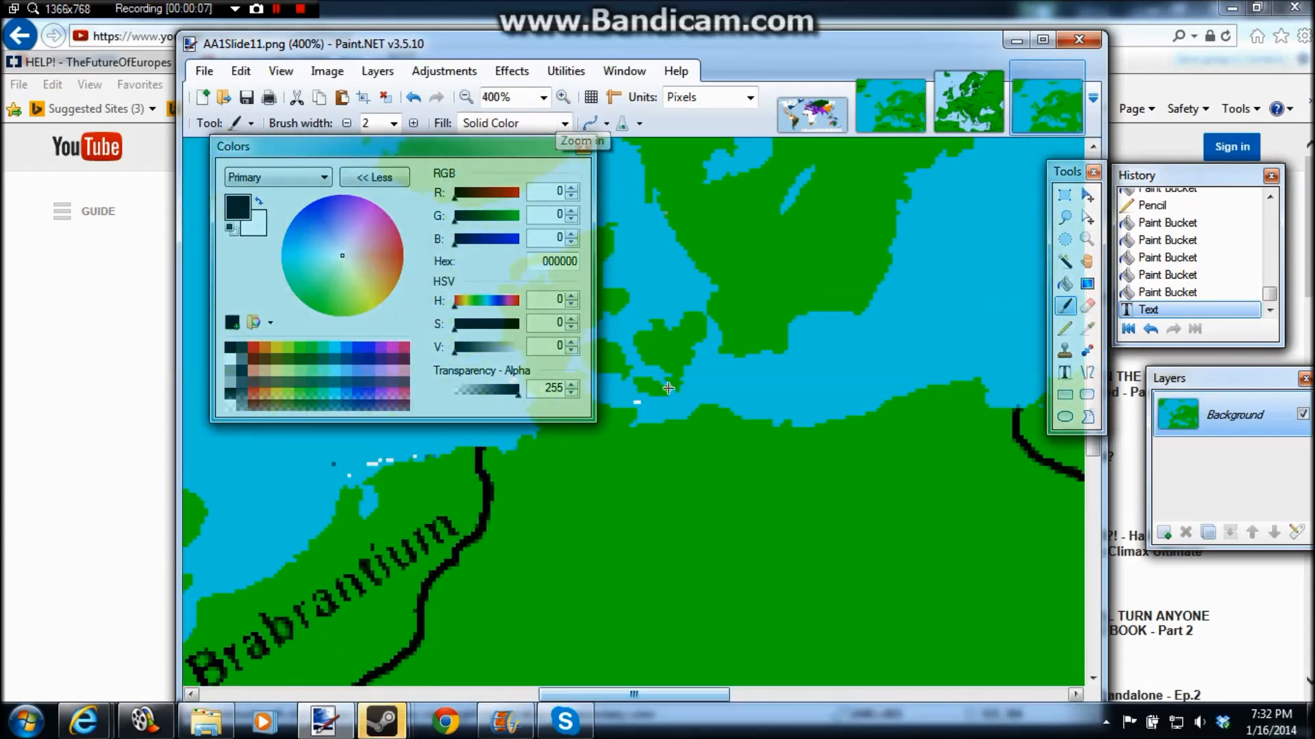
{"action": "left_click", "coordinate": [1065, 283]}
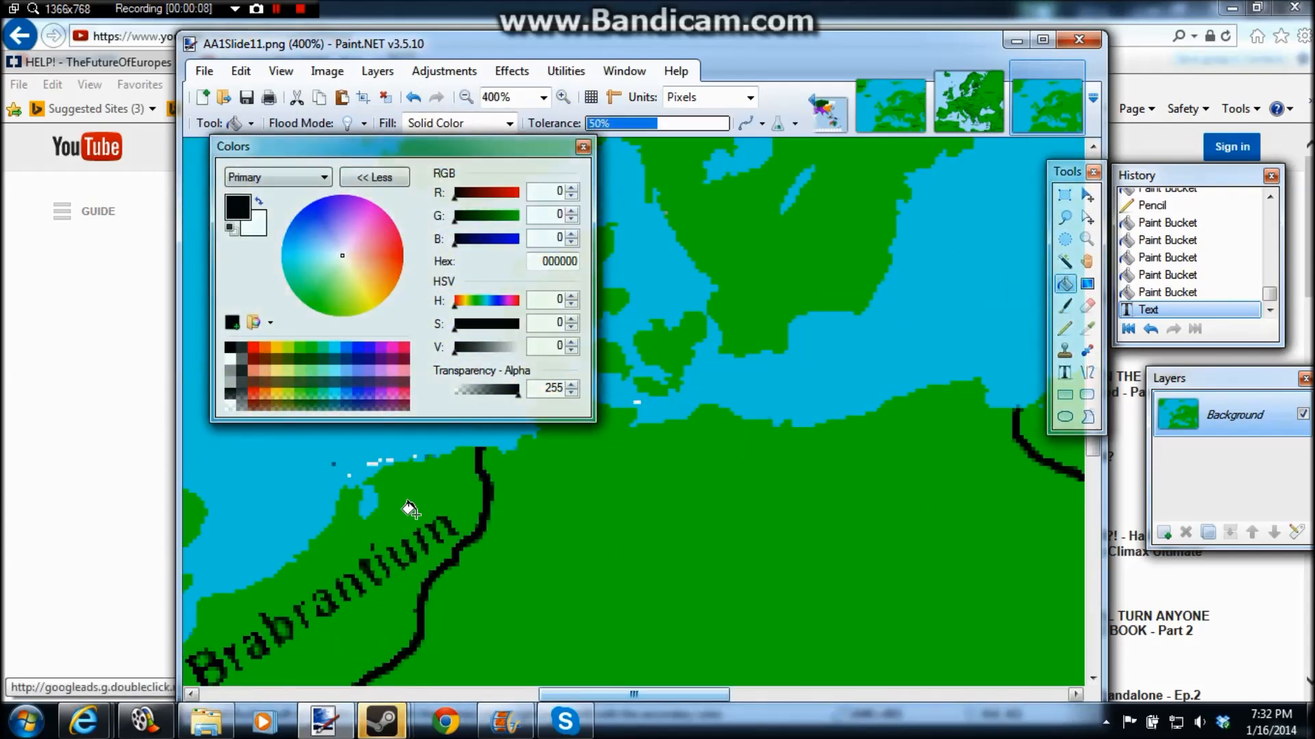
{"action": "left_click_drag", "start_coordinate": [634, 694], "coordinate": [757, 695]}
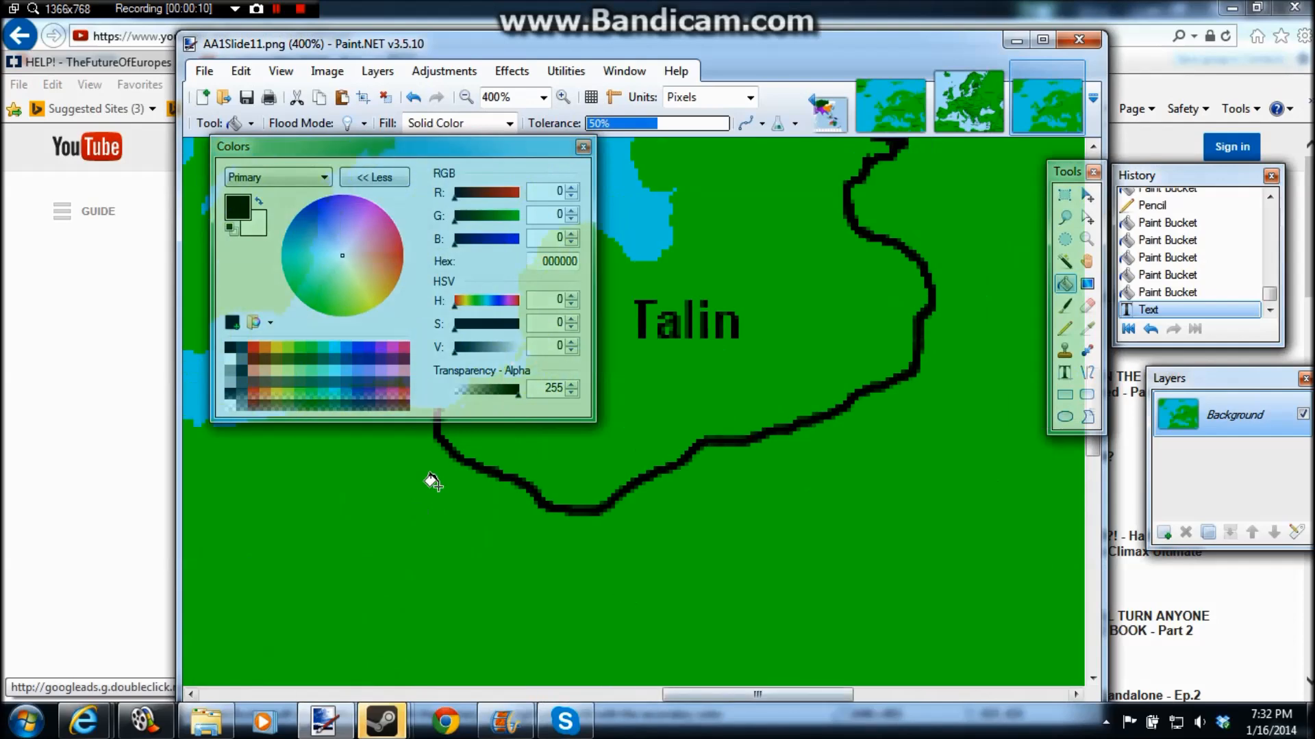
{"action": "left_click", "coordinate": [230, 360]}
{"action": "left_click", "coordinate": [694, 260]}
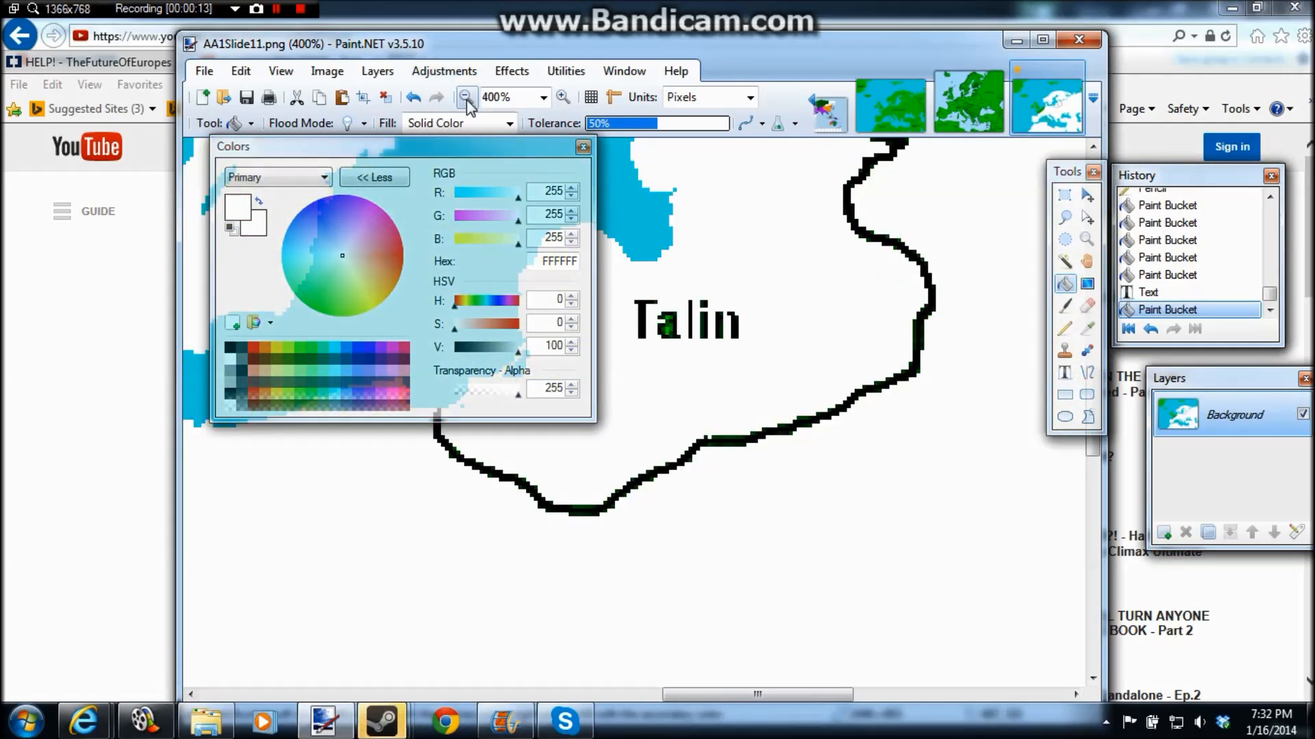
{"action": "left_click", "coordinate": [467, 98]}
{"action": "key", "text": "ctrl+z"}
Step: Lower the Paint Bucket tolerance to 39% and fill Talin with white
{"action": "left_click", "coordinate": [642, 123]}
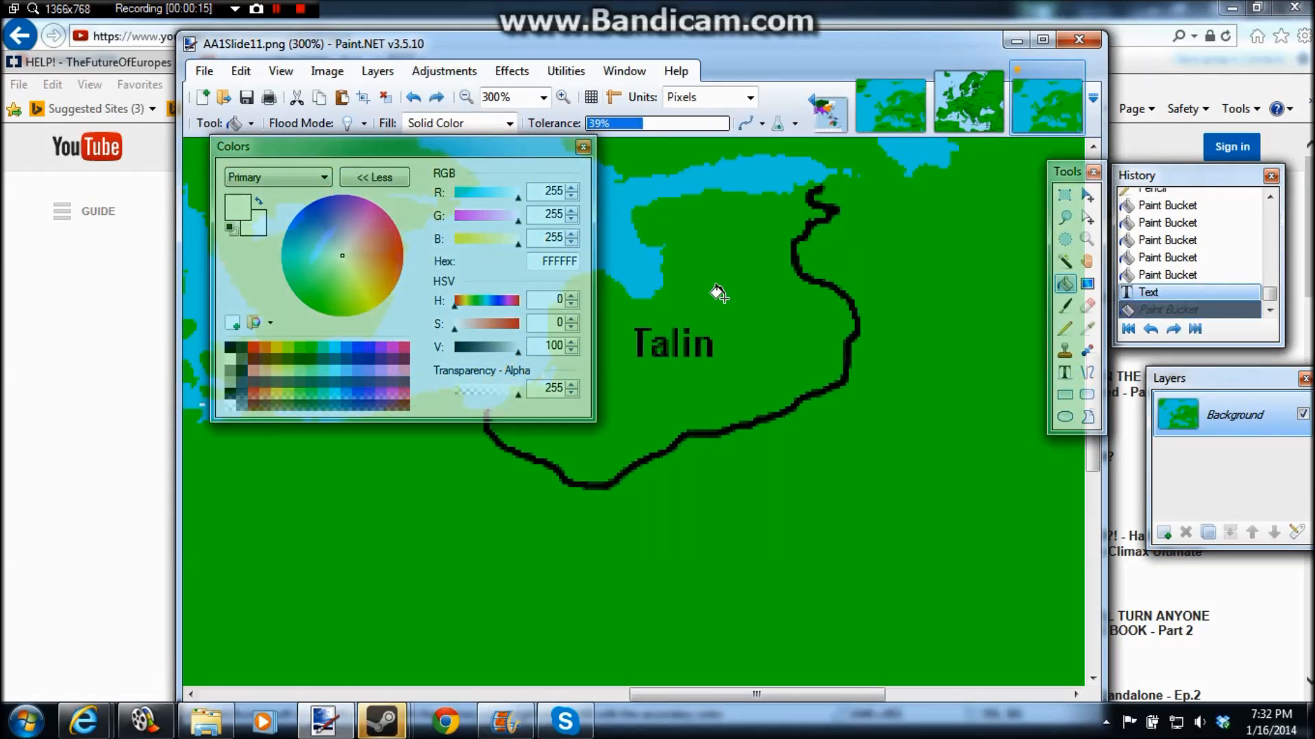
{"action": "left_click", "coordinate": [719, 293]}
{"action": "left_click_drag", "start_coordinate": [406, 146], "coordinate": [282, 102]}
{"action": "left_click_drag", "start_coordinate": [425, 103], "coordinate": [420, 123]}
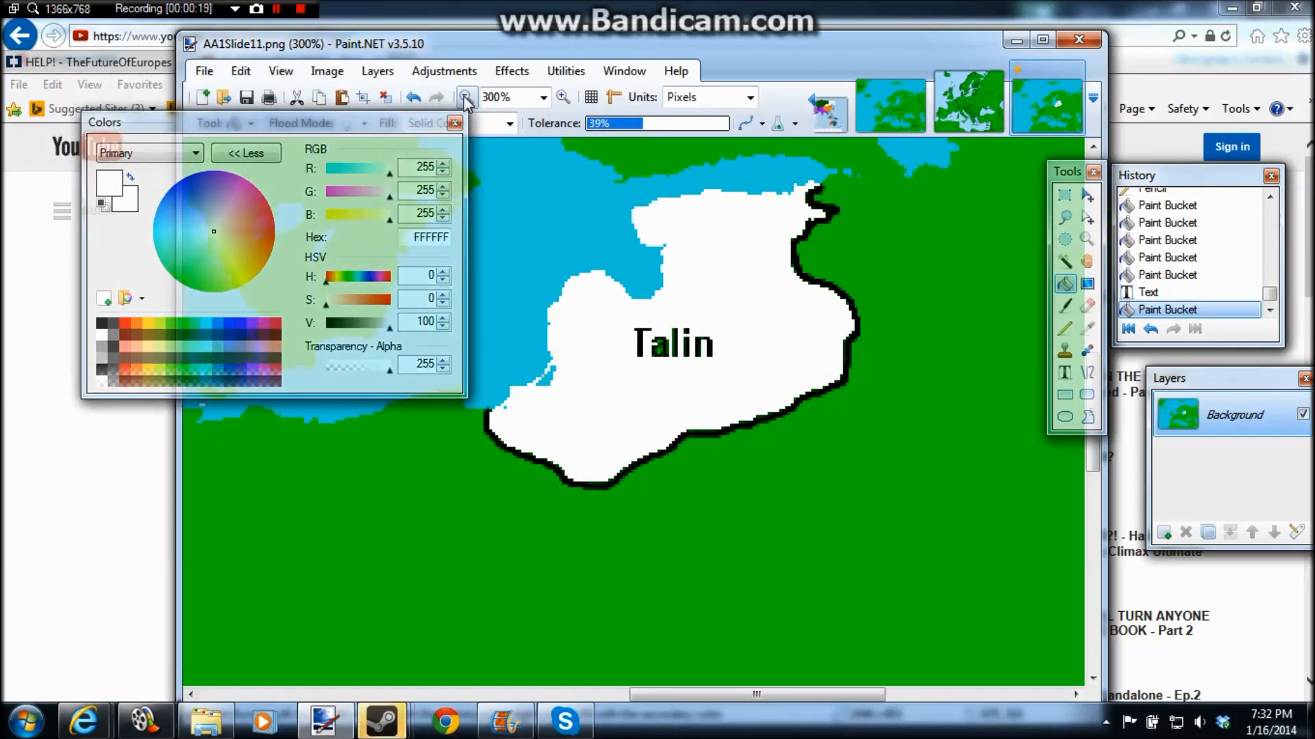
Step: Refill Talin's white territory with gray 808080
{"action": "left_click", "coordinate": [466, 99]}
{"action": "left_click", "coordinate": [467, 99]}
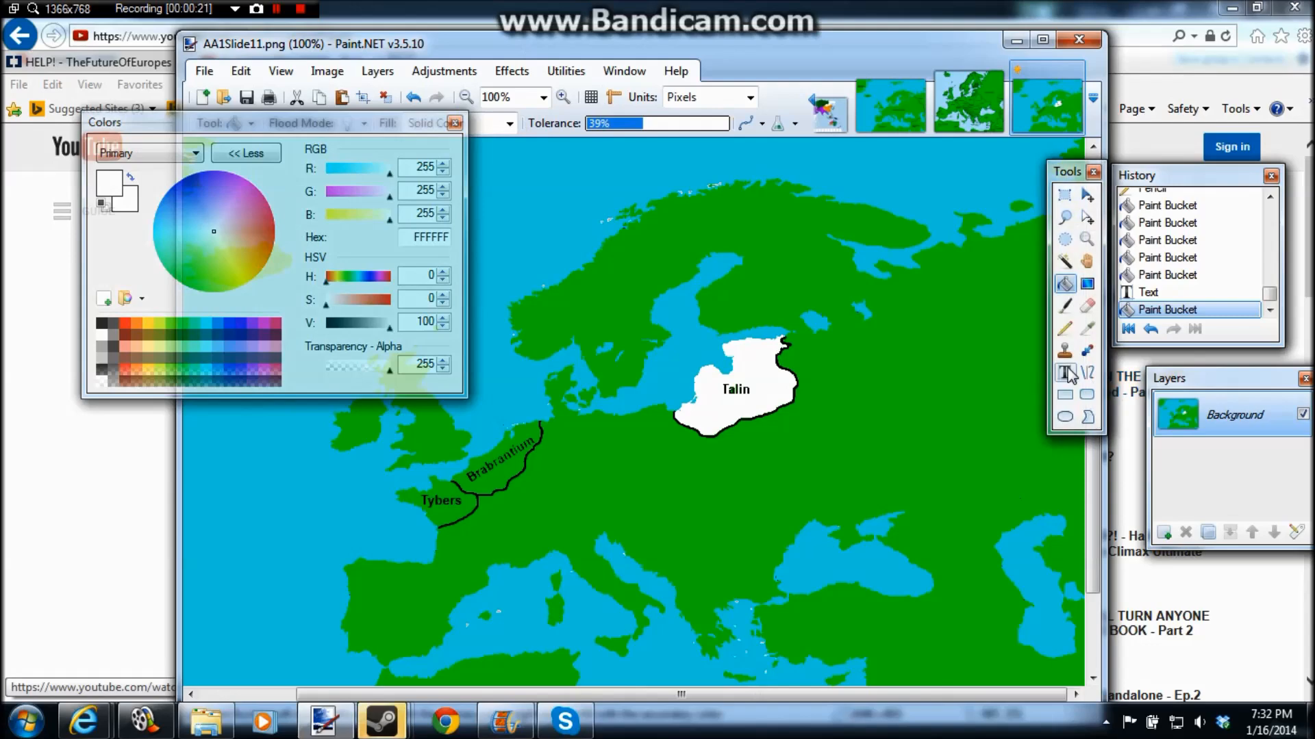
{"action": "left_click", "coordinate": [109, 342]}
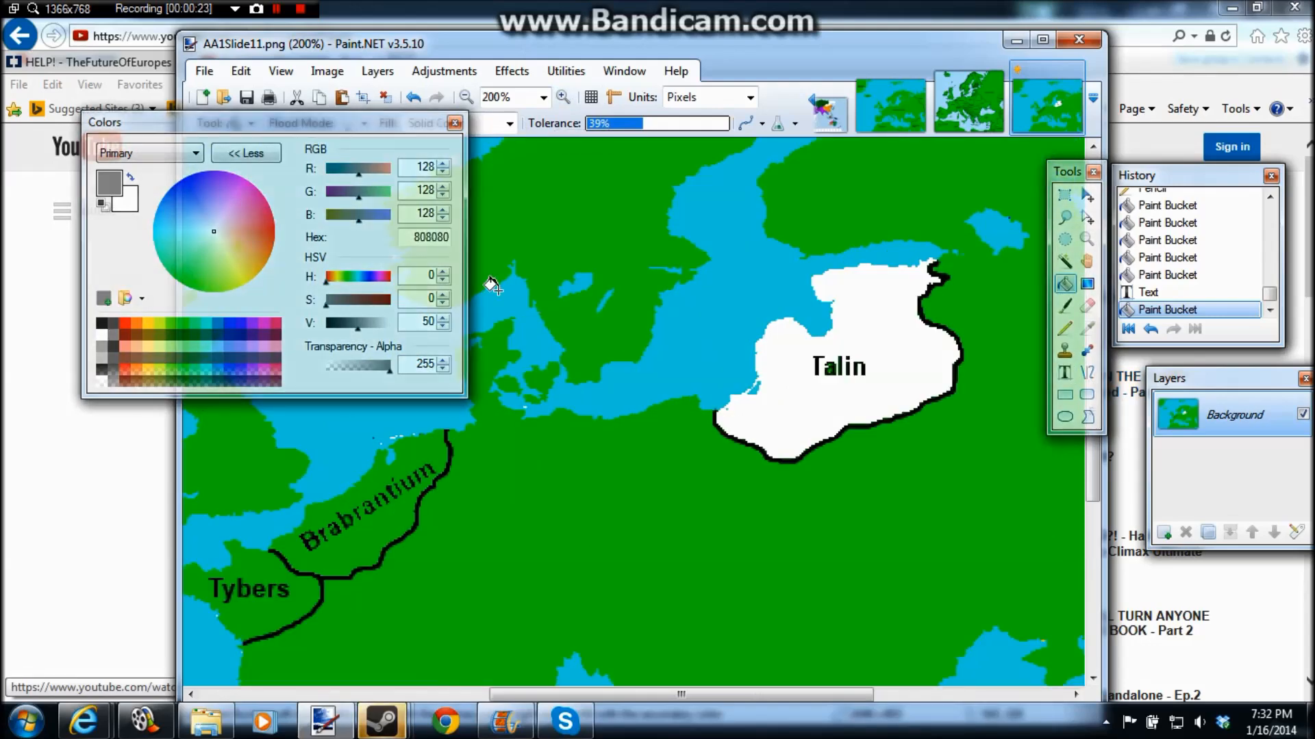
{"action": "left_click", "coordinate": [875, 292]}
Step: Cover the "Talin" name with a gray 808080 rectangle
{"action": "left_click", "coordinate": [1064, 395]}
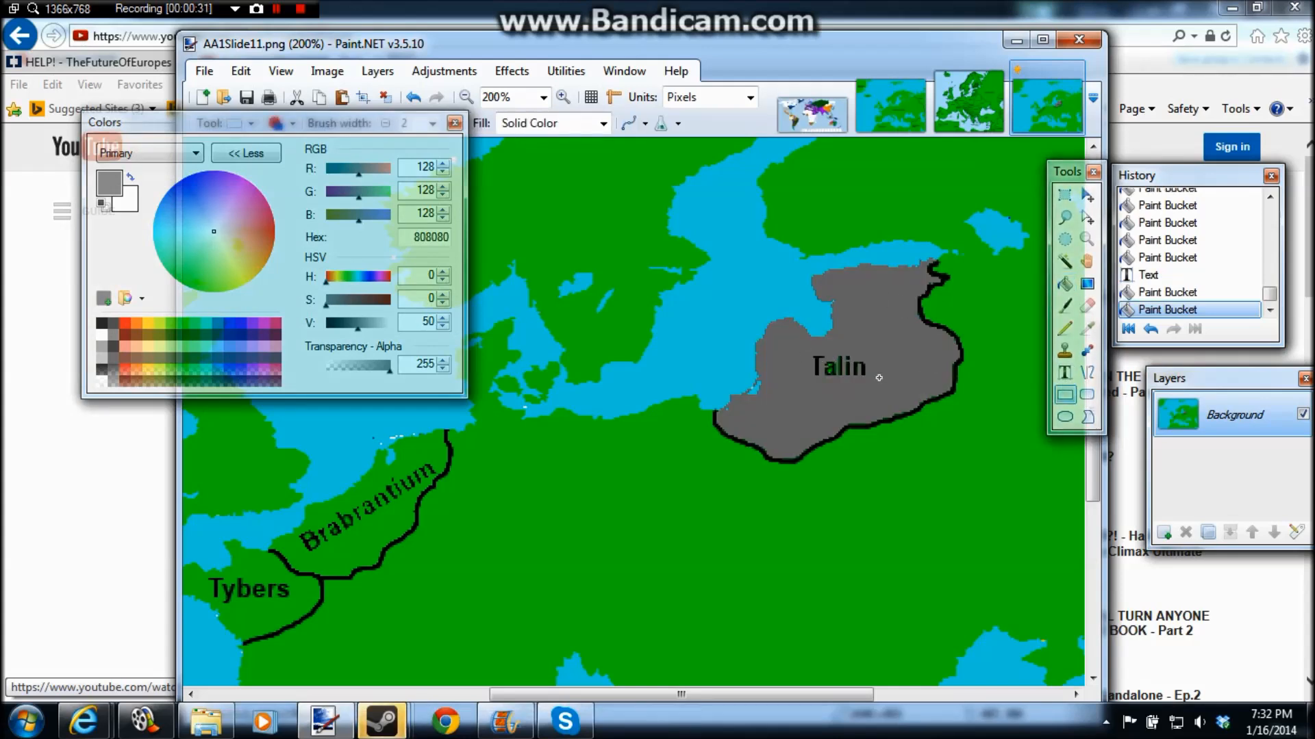
{"action": "left_click_drag", "start_coordinate": [875, 377], "coordinate": [808, 353]}
{"action": "key", "text": "alt"}
{"action": "key", "text": "e"}
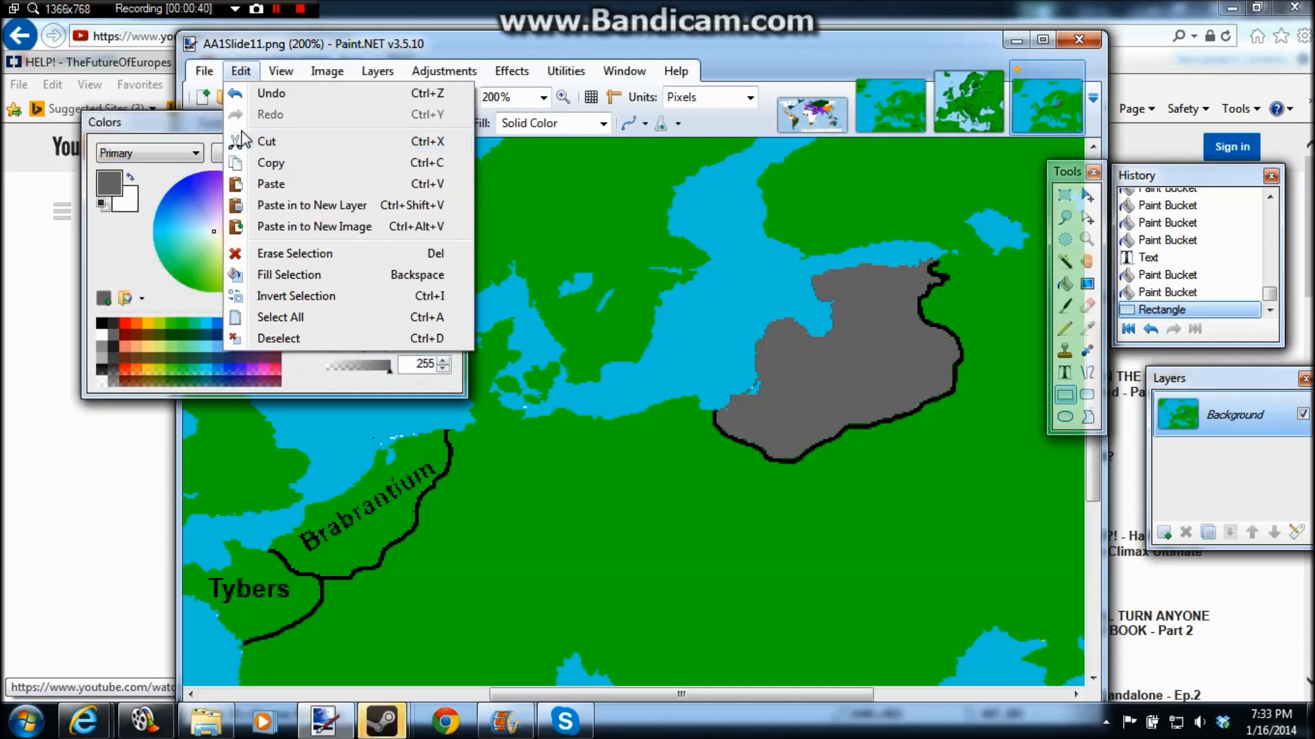
{"action": "key", "text": "Escape"}
{"action": "key", "text": "alt+f"}
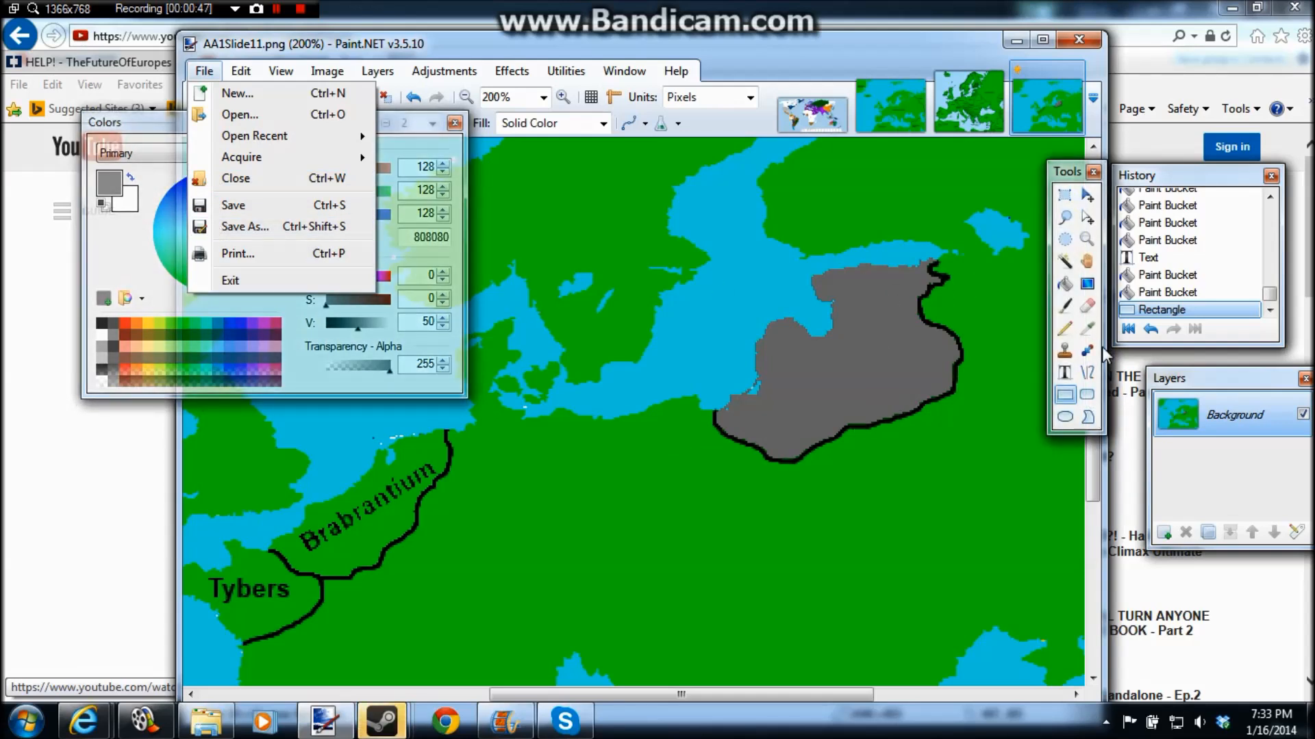
Step: Recolour Talin's black border with gray 808080 using the Paint Bucket, undoing any fill that spills onto the surrounding land
{"action": "left_click", "coordinate": [1087, 328]}
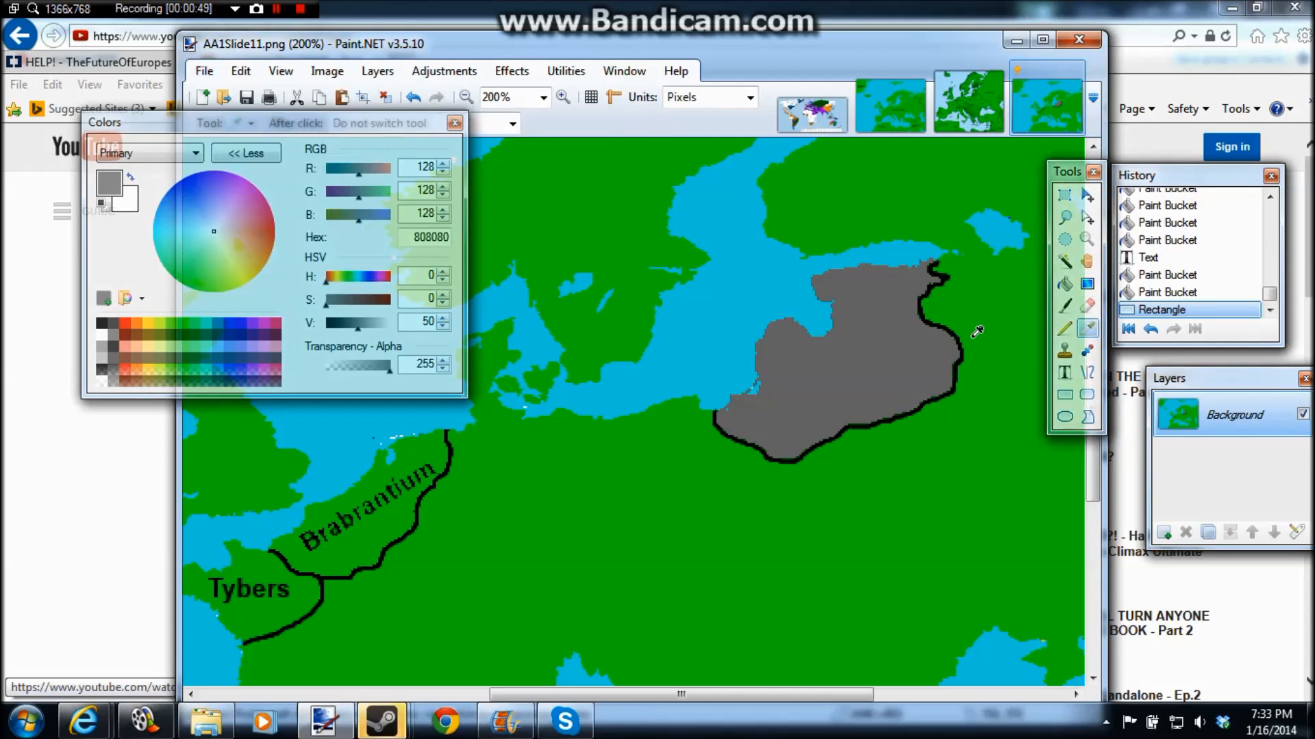
{"action": "left_click", "coordinate": [1065, 284]}
{"action": "left_click", "coordinate": [931, 271]}
{"action": "left_click", "coordinate": [928, 279]}
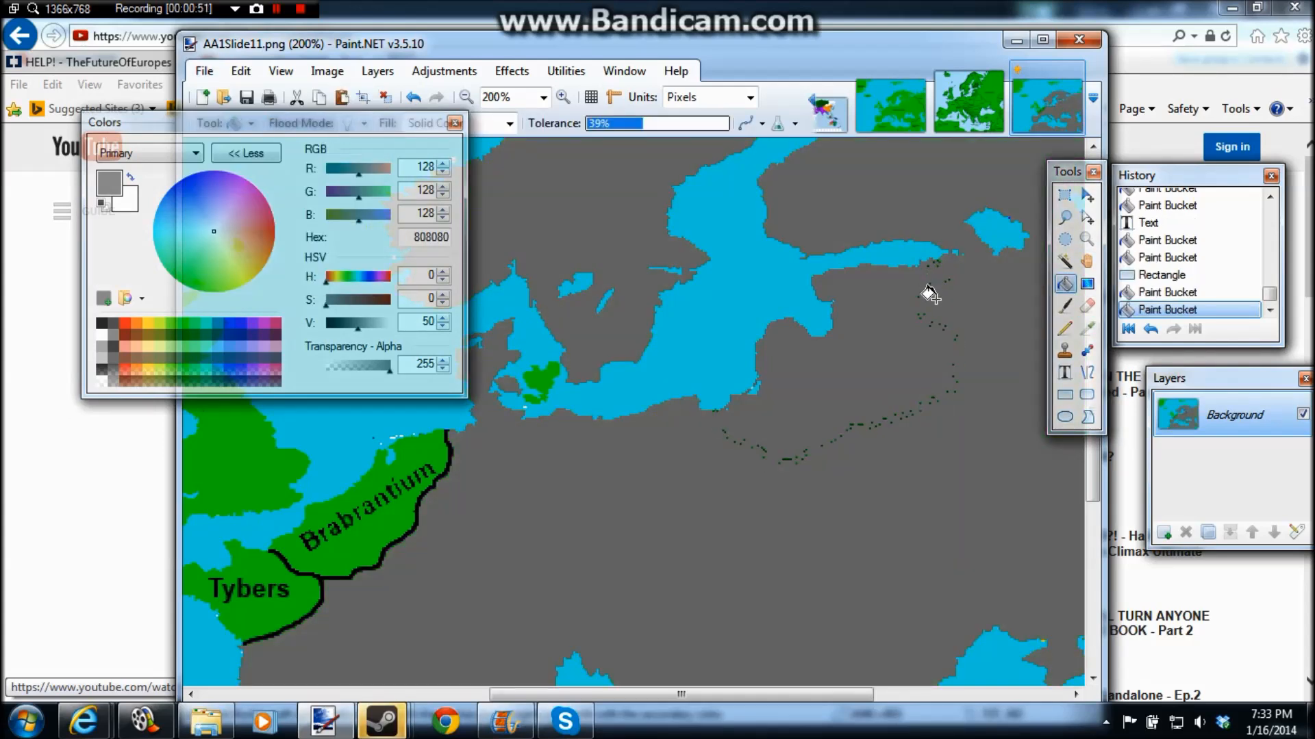
{"action": "key", "text": "ctrl+z"}
{"action": "key", "text": "ctrl+z"}
{"action": "left_click", "coordinate": [931, 316]}
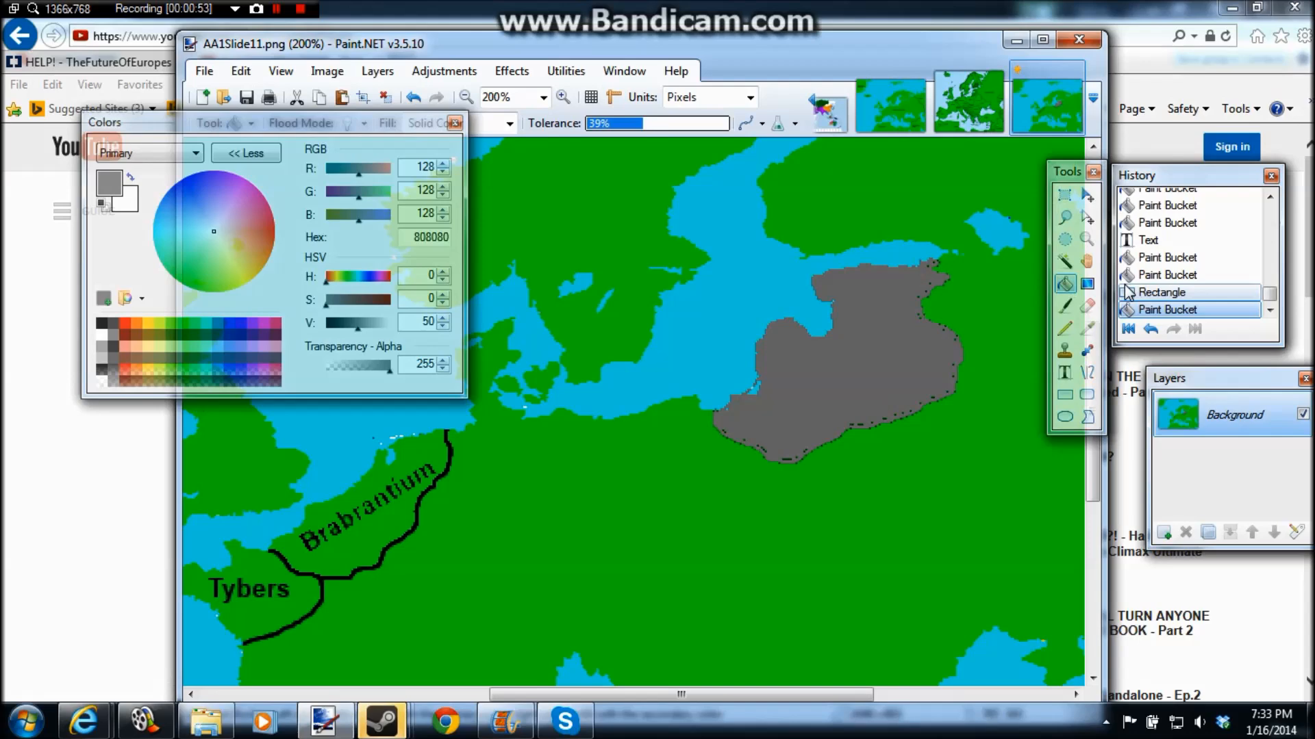
{"action": "left_click", "coordinate": [204, 70]}
{"action": "left_click", "coordinate": [232, 229]}
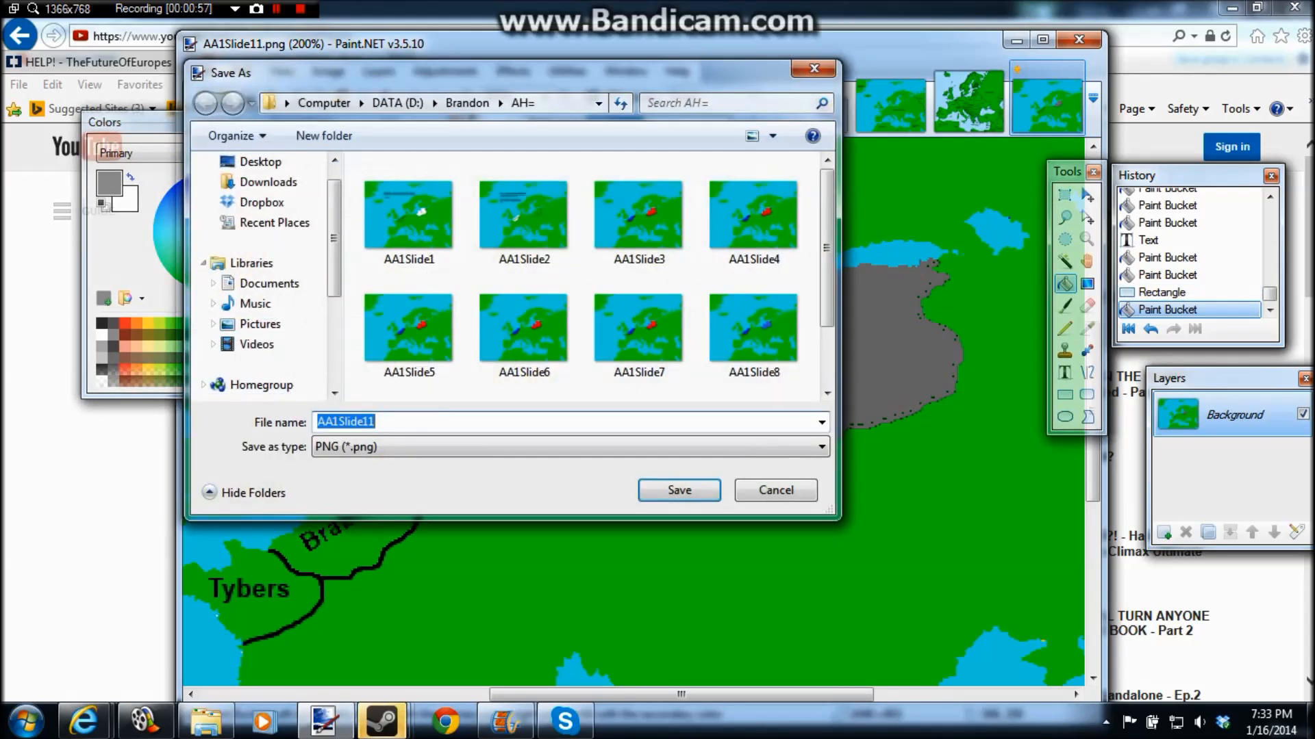
{"action": "left_click", "coordinate": [774, 491]}
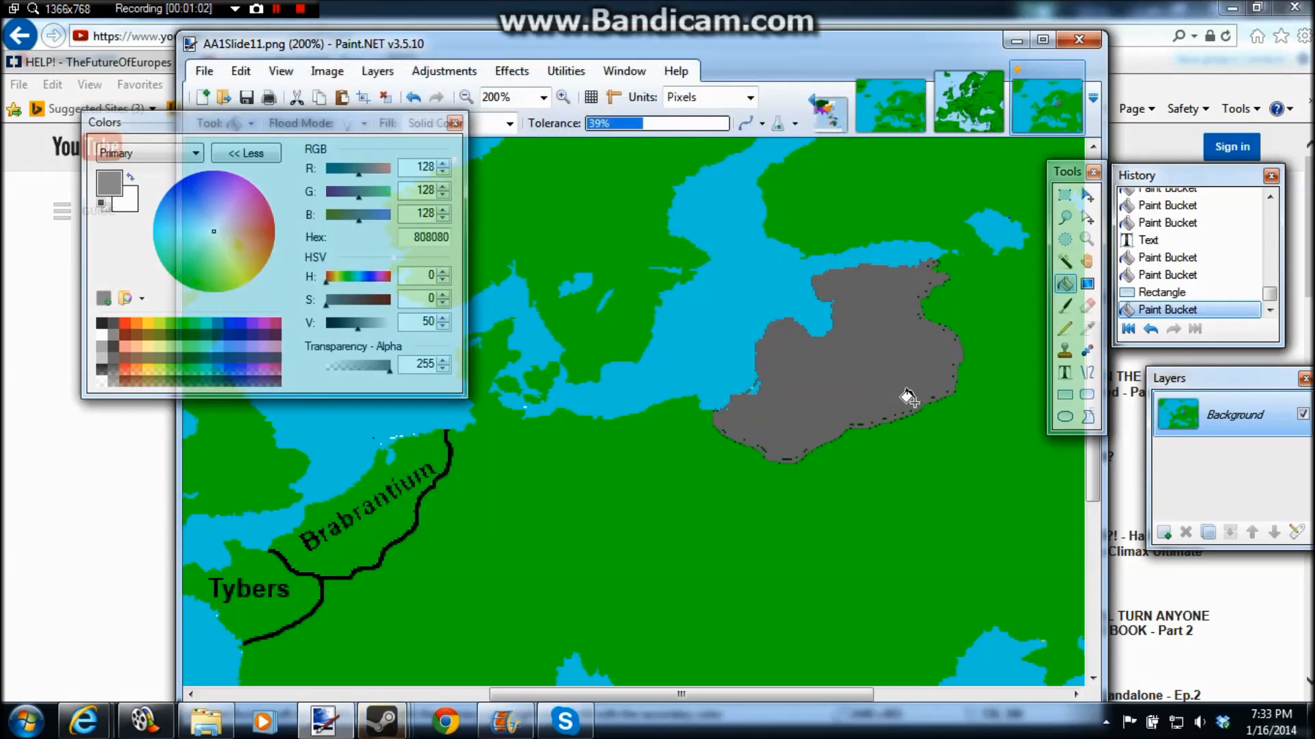
Step: Write "ERUSSIA" in bold black Arial on the land just east of the gray territory
{"action": "left_click", "coordinate": [465, 98]}
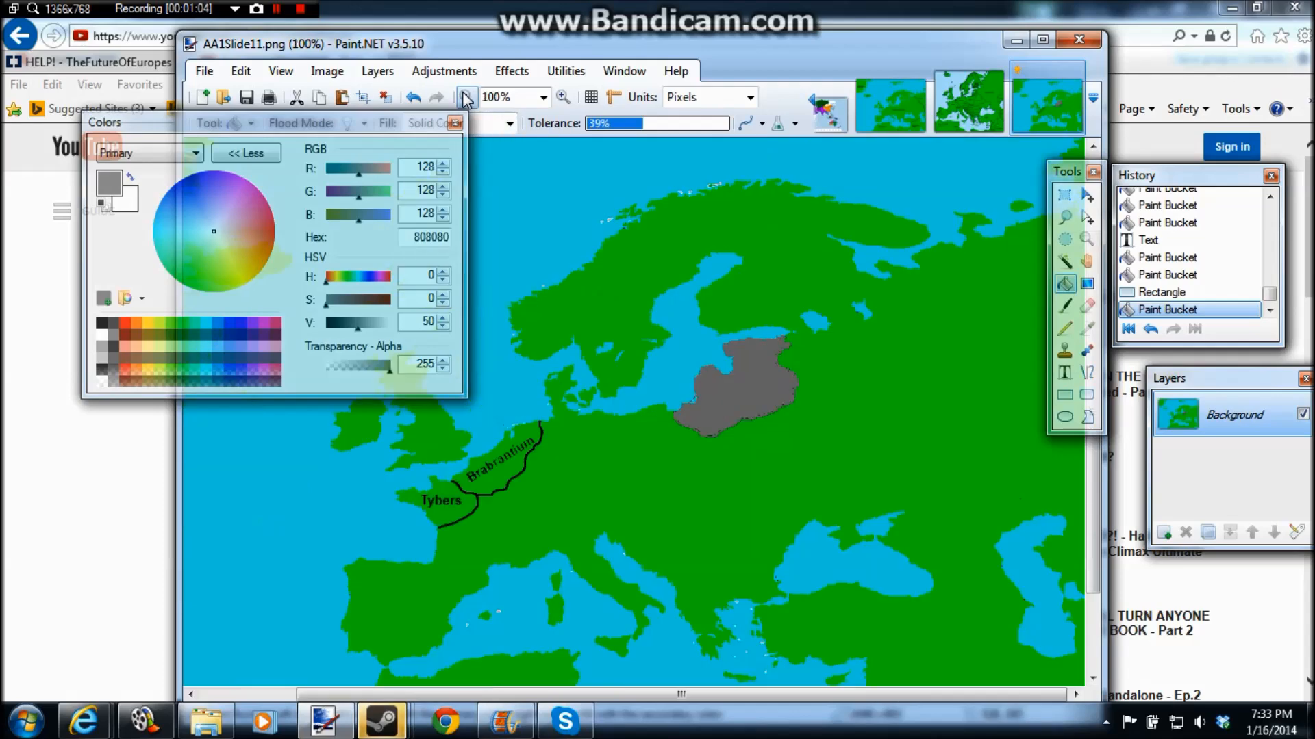
{"action": "left_click", "coordinate": [1065, 372]}
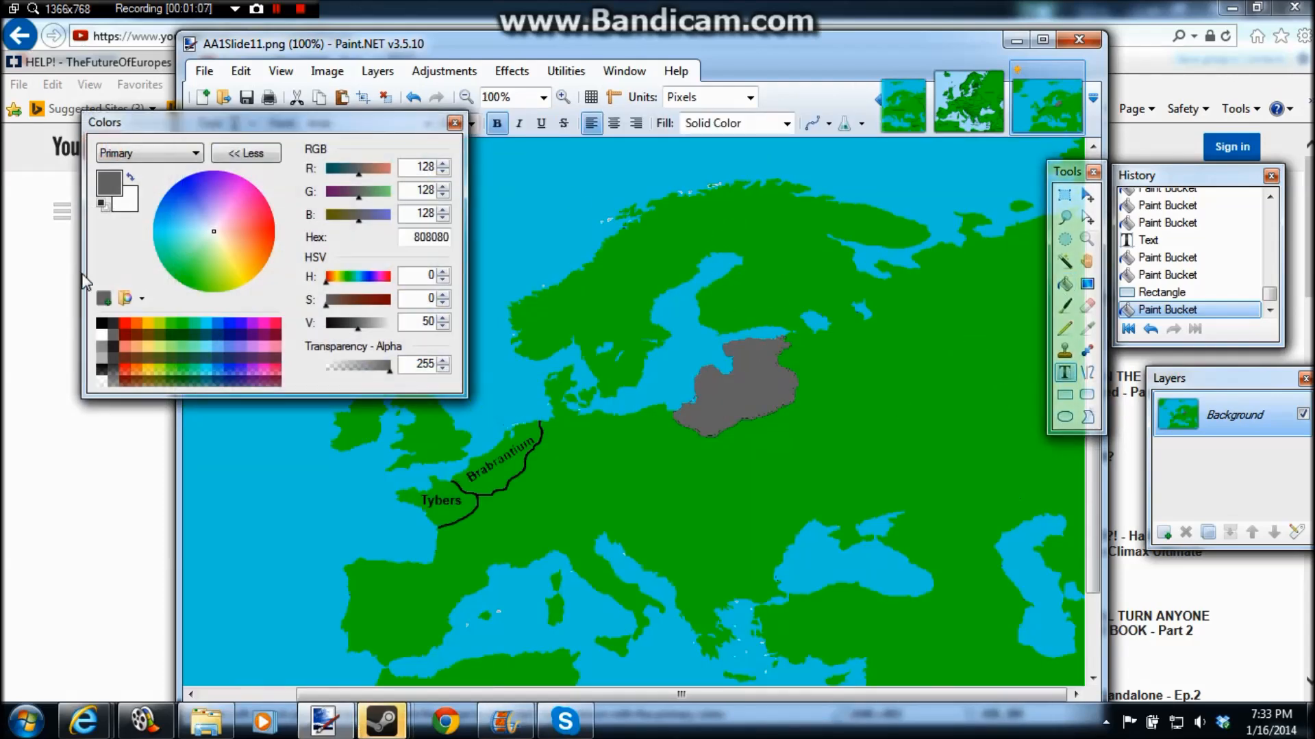
{"action": "left_click", "coordinate": [102, 322]}
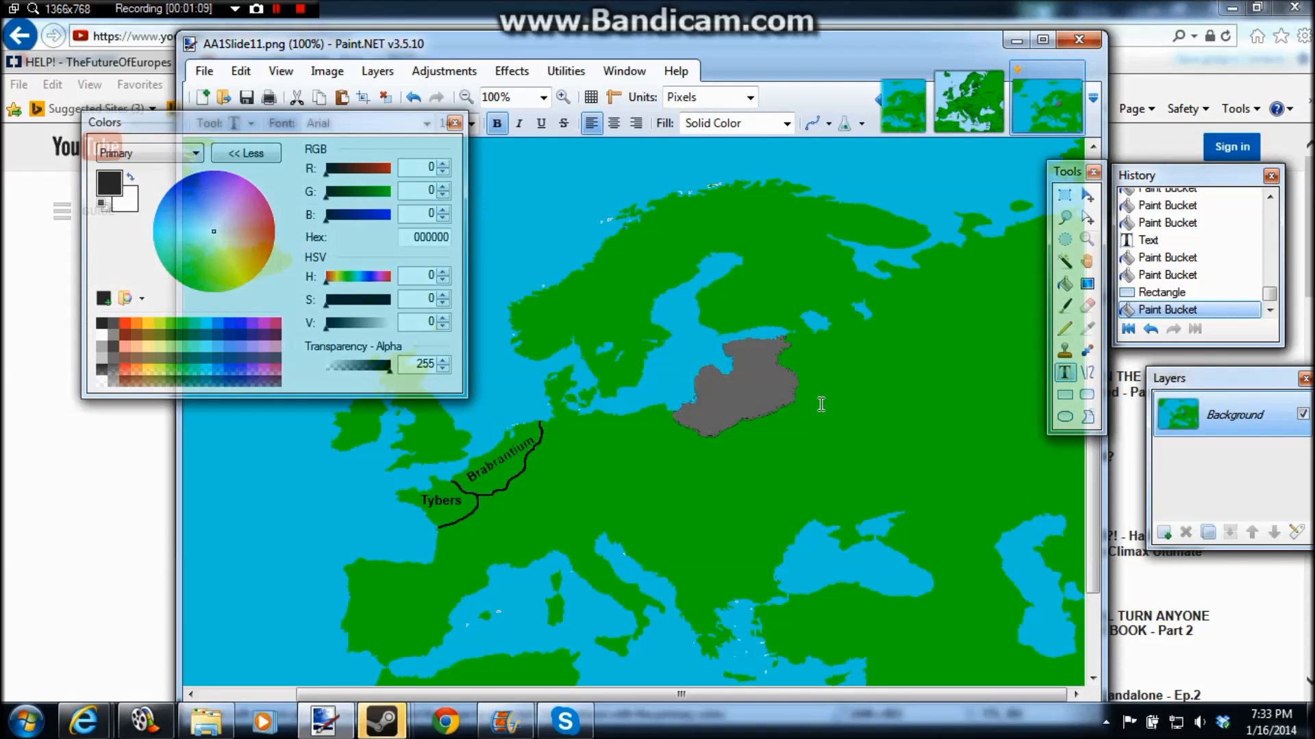
{"action": "left_click", "coordinate": [821, 404]}
{"action": "type", "text": "HRE"}
{"action": "key", "text": "BackSpace"}
{"action": "key", "text": "BackSpace"}
{"action": "key", "text": "BackSpace"}
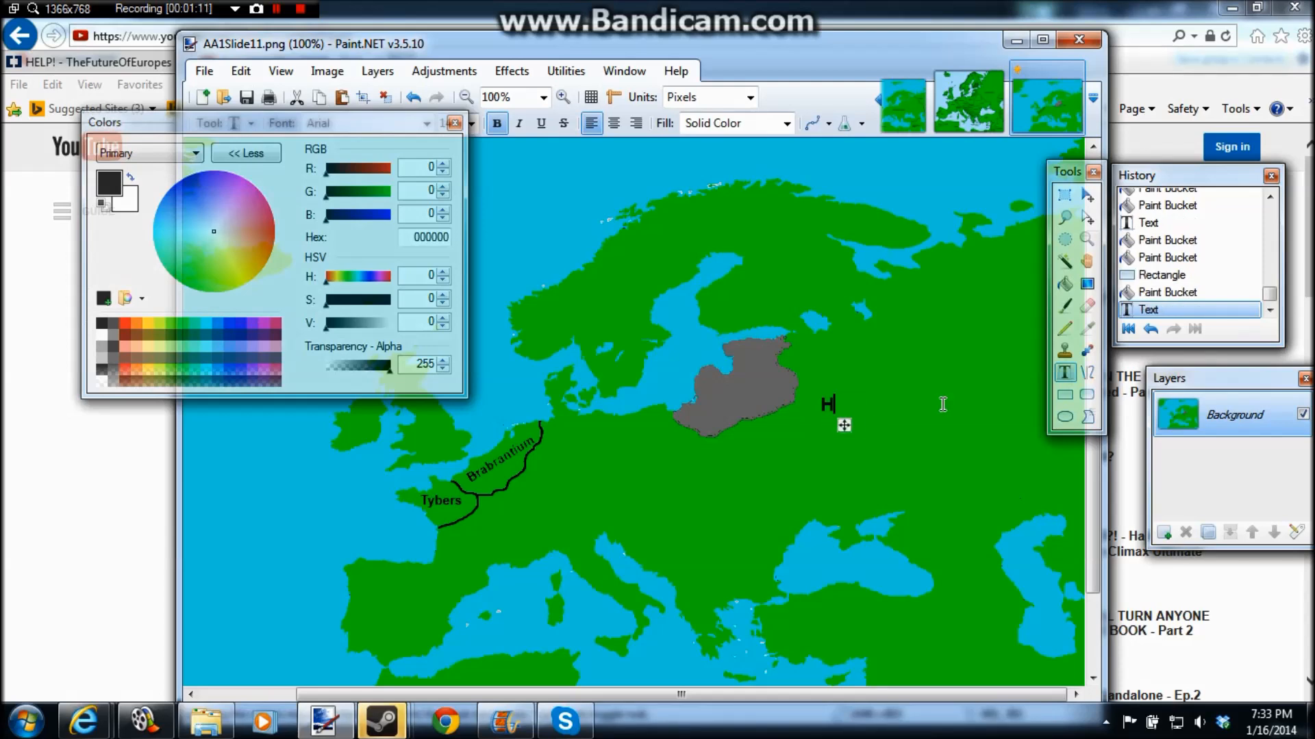
{"action": "type", "text": "ERUSSIA"}
{"action": "left_click", "coordinate": [942, 480]}
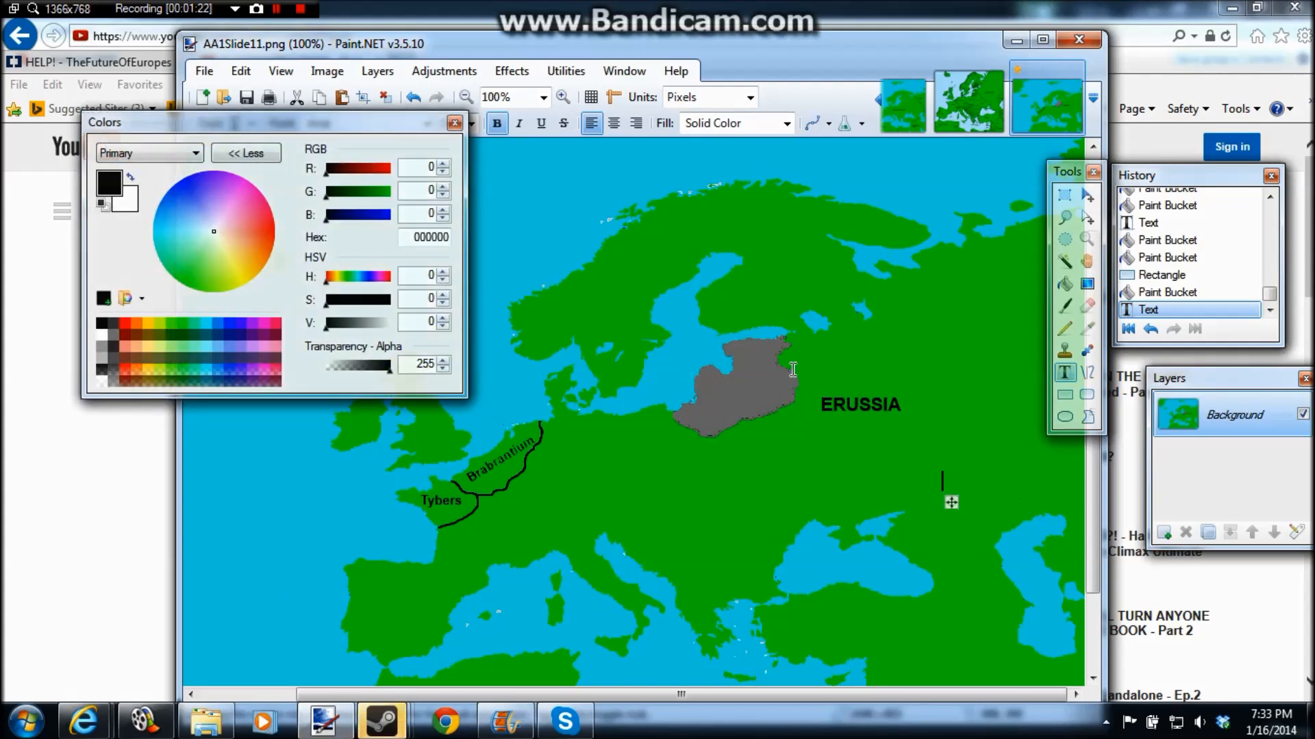
{"action": "left_click", "coordinate": [514, 730]}
{"action": "left_click", "coordinate": [513, 729]}
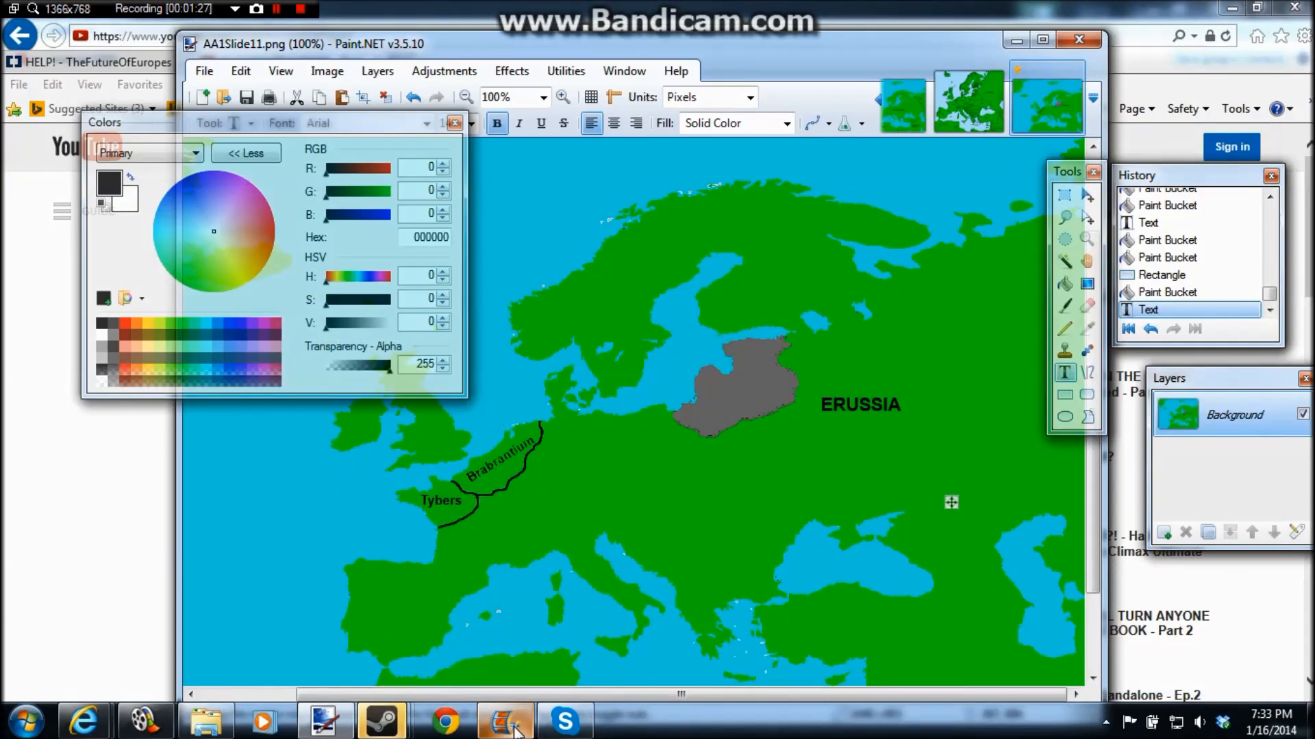